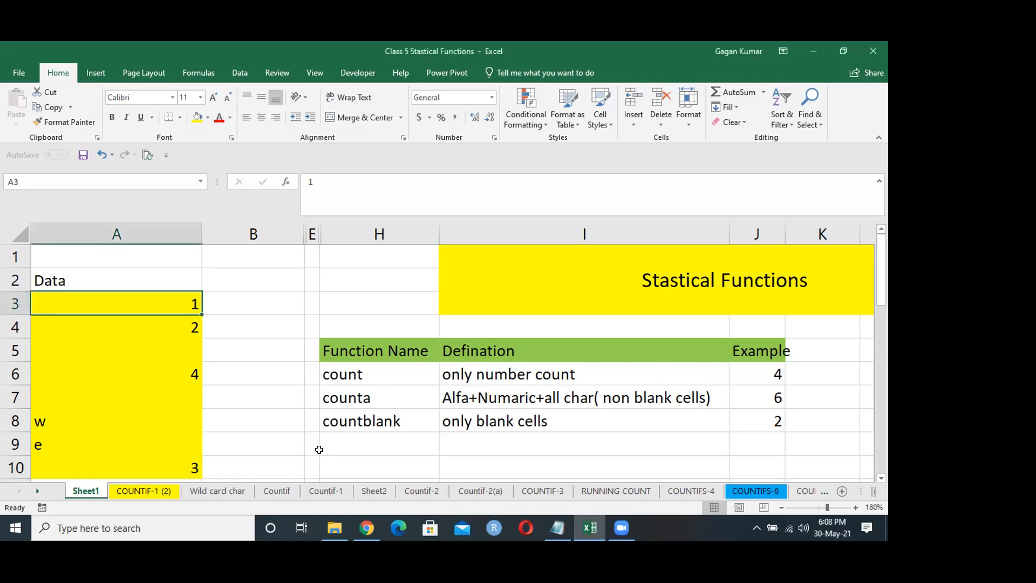
# Step: Clear the existing definitions and example results for count, counta and countblank in I6:J9
pyautogui.click(343, 452)
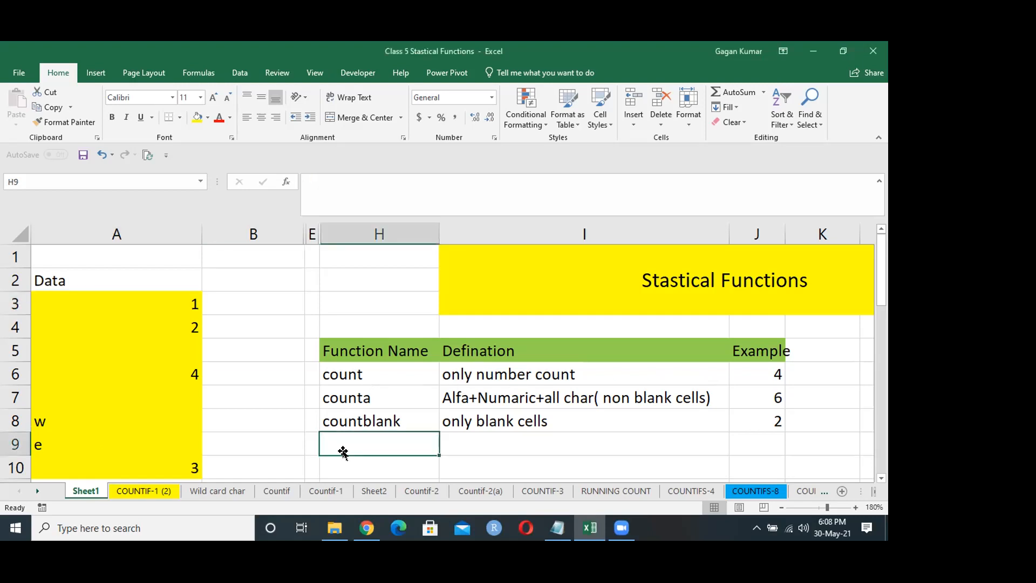
pyautogui.press('Up')
pyautogui.press('Up')
pyautogui.press('Up')
pyautogui.press('Down')
pyautogui.press('Down')
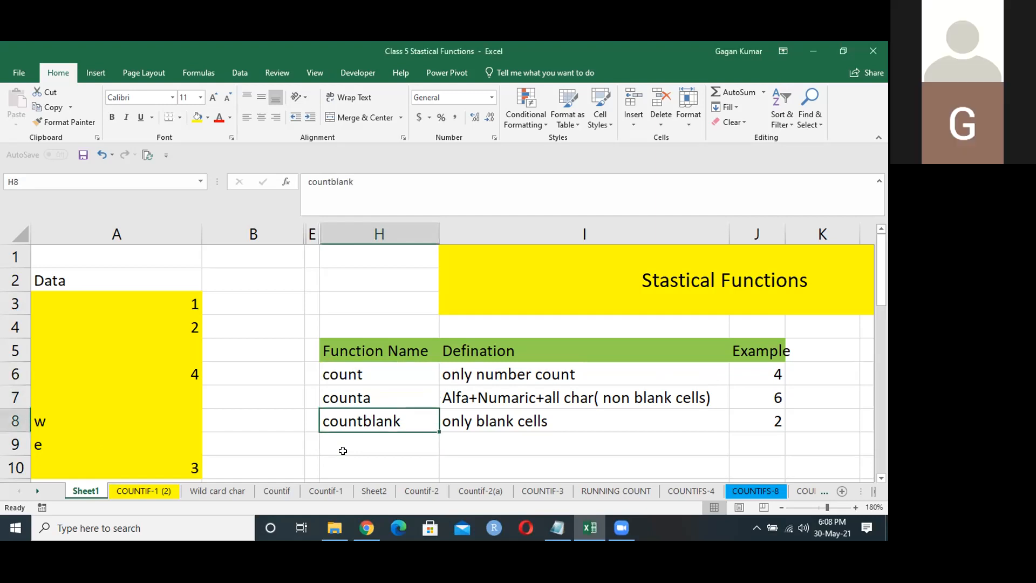
pyautogui.press('Right')
pyautogui.press('Down')
pyautogui.hotkey('shift', 'Up')
pyautogui.hotkey('shift', 'Up')
pyautogui.hotkey('shift', 'Up')
pyautogui.hotkey('shift', 'Right')
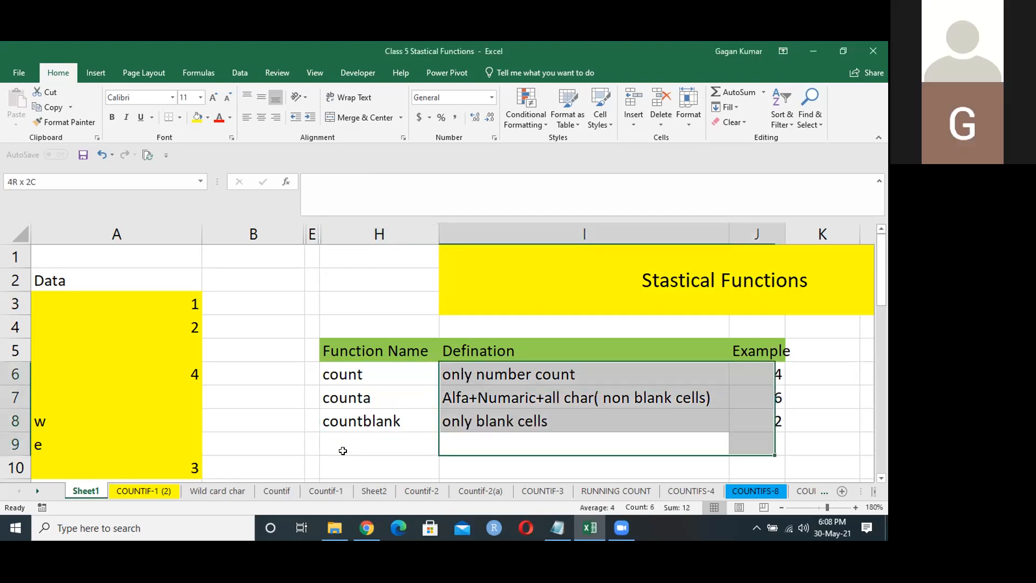
pyautogui.press('Delete')
# Step: Examine the entries in the Data column A that the count functions evaluate
pyautogui.press('Left')
pyautogui.press('Up')
pyautogui.press('Up')
pyautogui.press('Up')
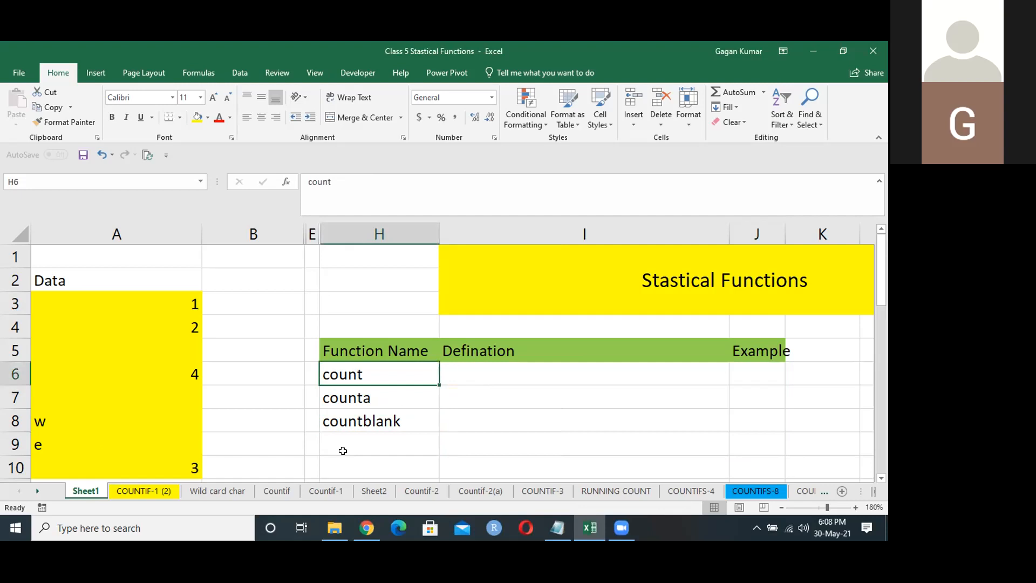
pyautogui.press('Right')
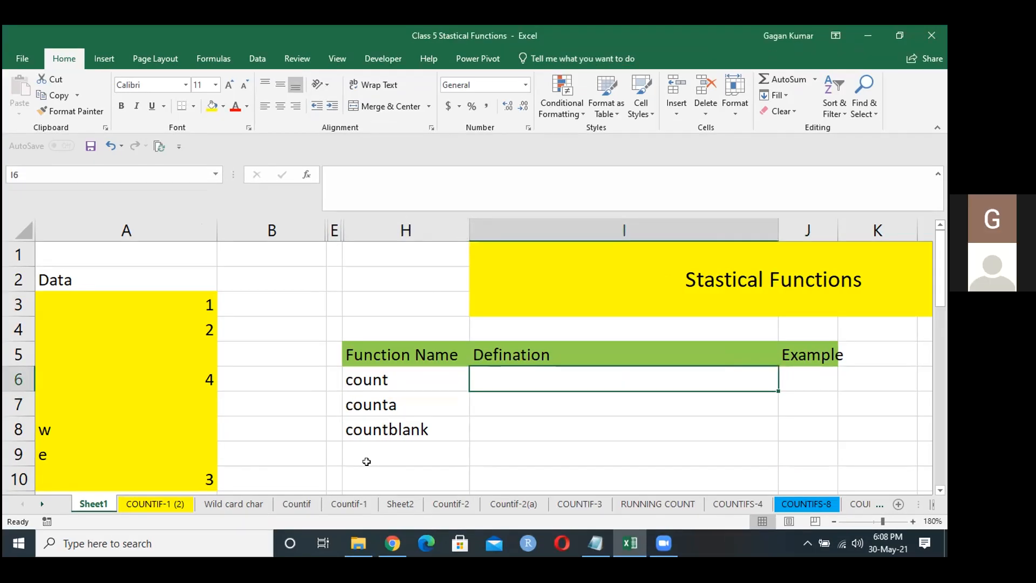
pyautogui.press('Home')
pyautogui.press('Down')
pyautogui.press('Down')
pyautogui.hotkey('shift', 'Down')
pyautogui.hotkey('shift', 'Down')
pyautogui.hotkey('shift', 'Up')
pyautogui.hotkey('shift', 'Up')
pyautogui.press('Up')
pyautogui.press('Up')
pyautogui.press('Up')
pyautogui.press('Up')
pyautogui.press('Up')
pyautogui.press('Down')
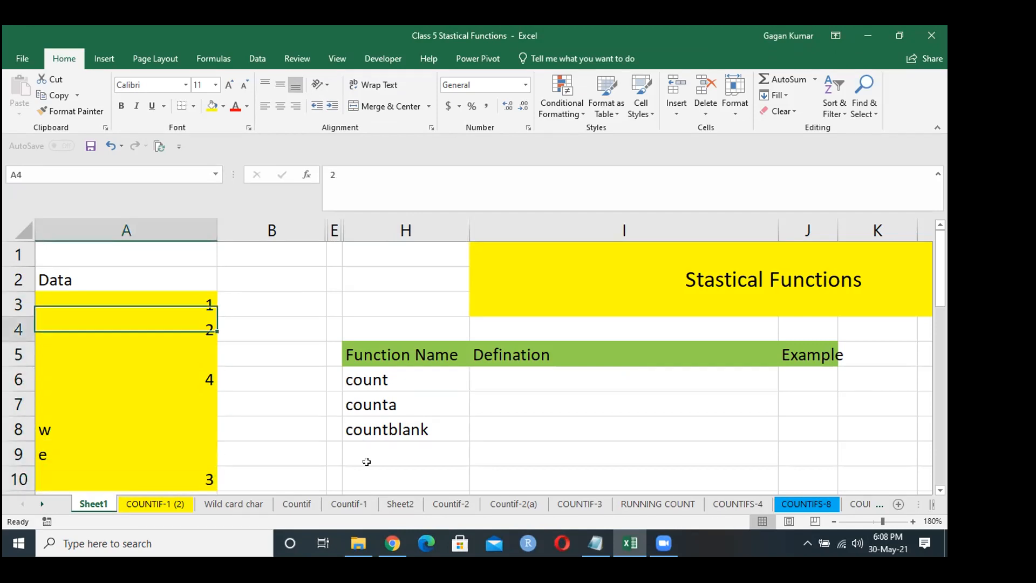
# Step: Enter =COUNT(A3:A10) in J6 as the example for the count function
pyautogui.press('Down')
pyautogui.press('Right')
pyautogui.press('Right')
pyautogui.press('Right')
pyautogui.press('Down')
pyautogui.press('Right')
pyautogui.press('Right')
pyautogui.press('Right')
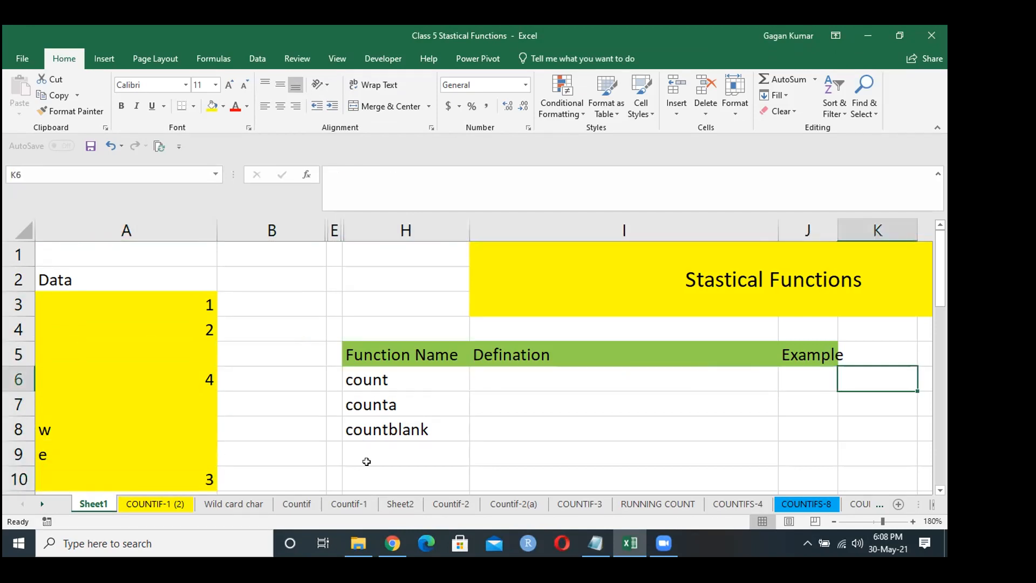
pyautogui.press('Left')
pyautogui.write('=count')
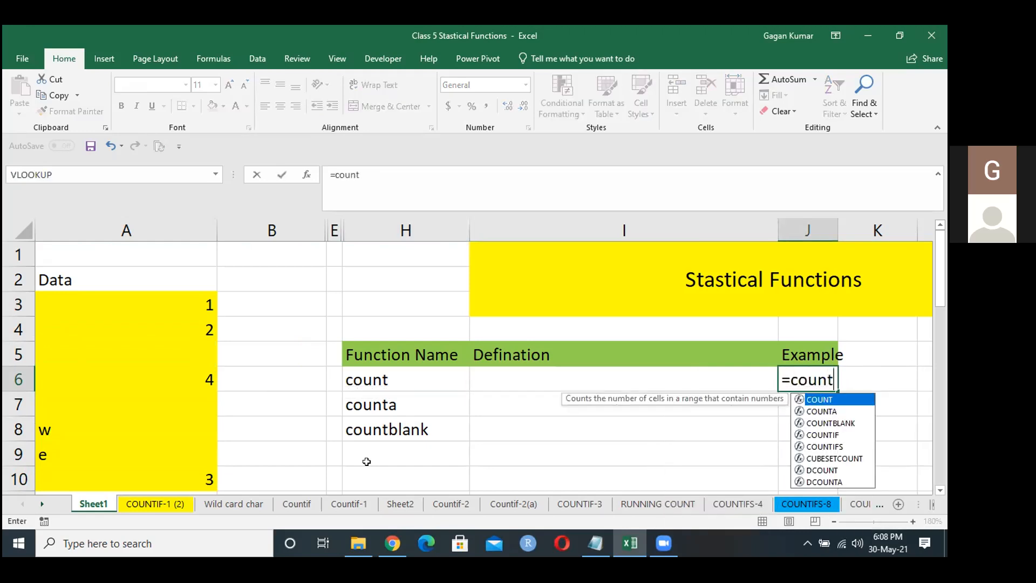
pyautogui.press('Tab')
pyautogui.press('Left')
pyautogui.press('Left')
pyautogui.press('Left')
pyautogui.press('Left')
pyautogui.press('Left')
pyautogui.press('Down')
pyautogui.press('Down')
pyautogui.press('Down')
pyautogui.press('Down')
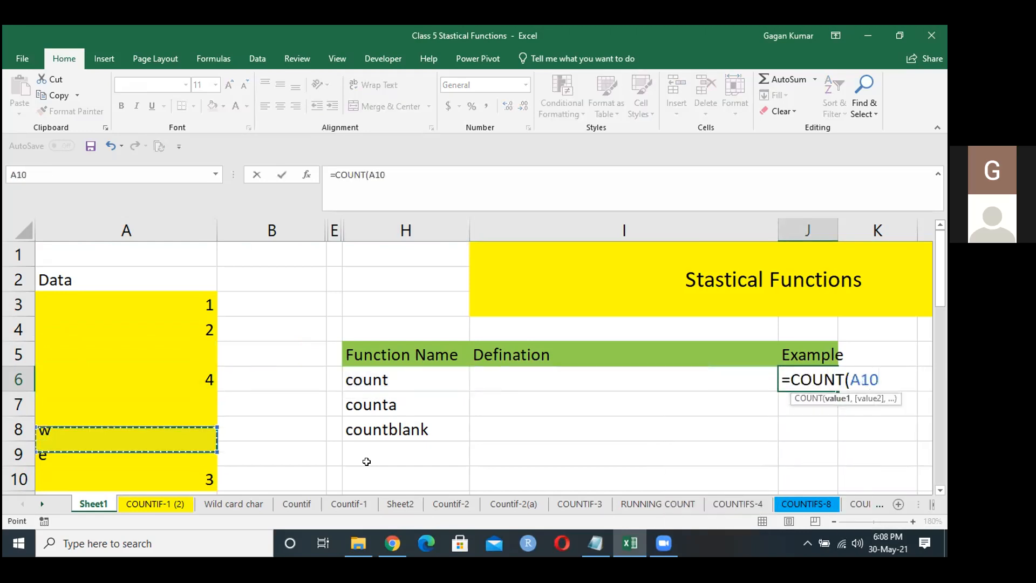
pyautogui.hotkey('shift', 'Up')
pyautogui.hotkey('shift', 'Up')
pyautogui.hotkey('shift', 'Up')
pyautogui.hotkey('shift', 'Up')
pyautogui.hotkey('shift', 'Up')
pyautogui.hotkey('shift', 'Up')
pyautogui.hotkey('shift', 'Up')
pyautogui.hotkey('shift', 'Up')
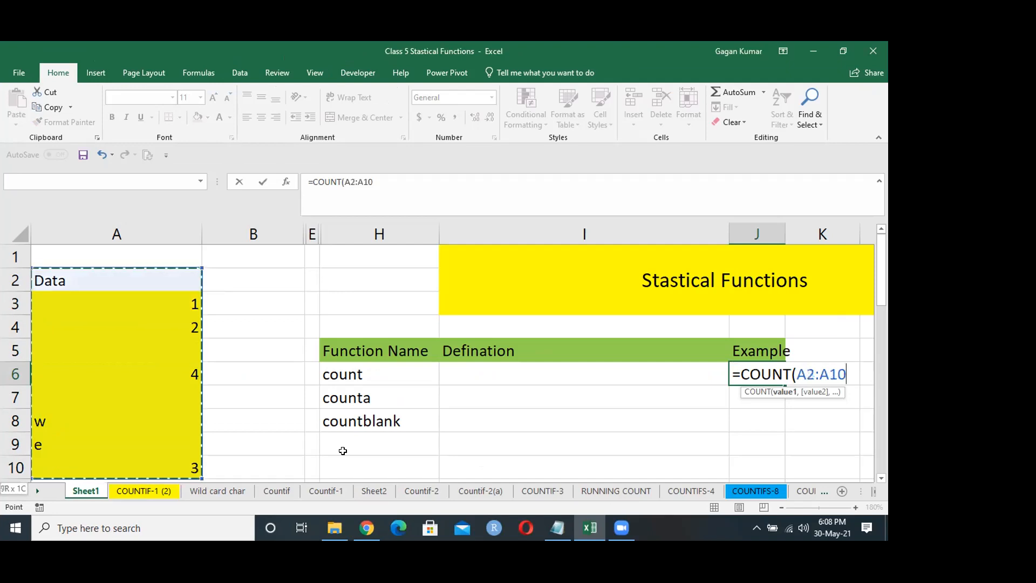
pyautogui.hotkey('shift', 'Down')
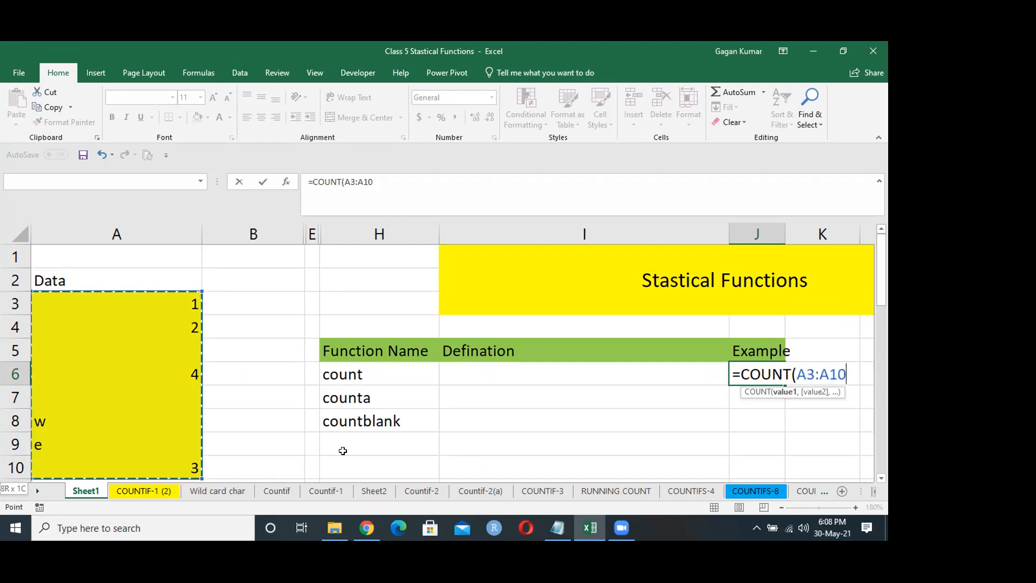
pyautogui.press('Return')
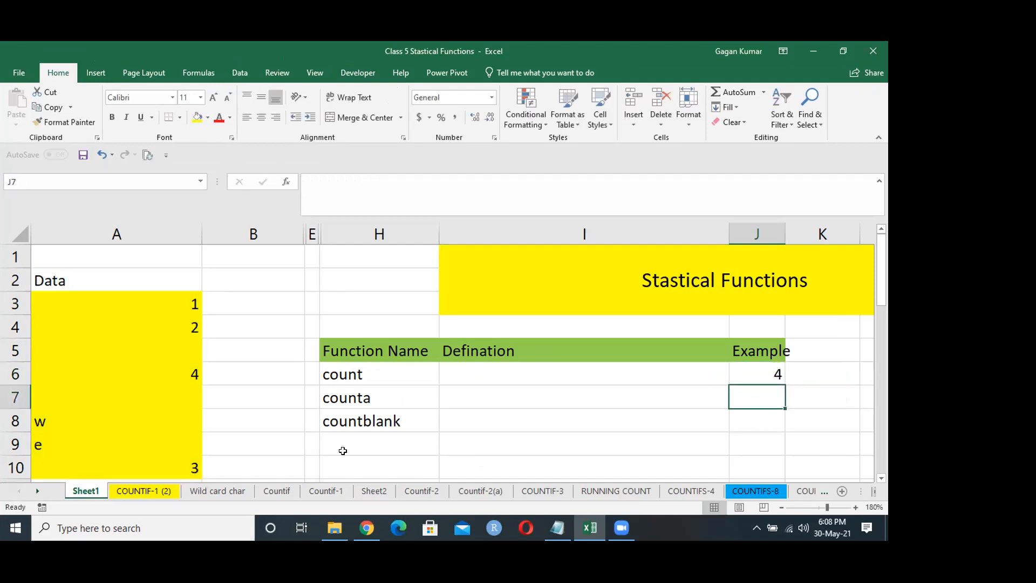
# Step: Enter "counts only number in range" in I6 as the definition of count
pyautogui.press('Up')
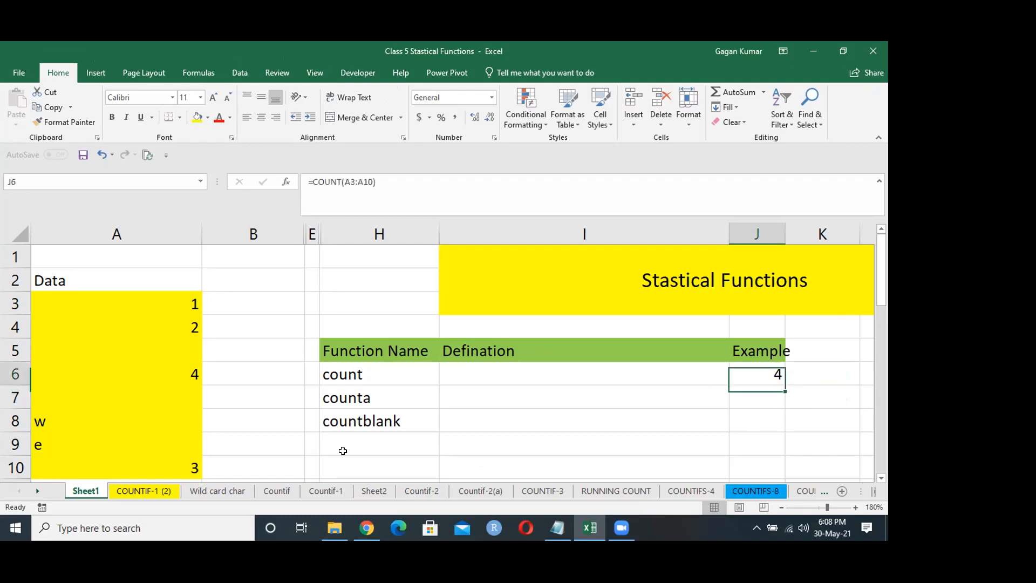
pyautogui.press('Left')
pyautogui.write('coutns')
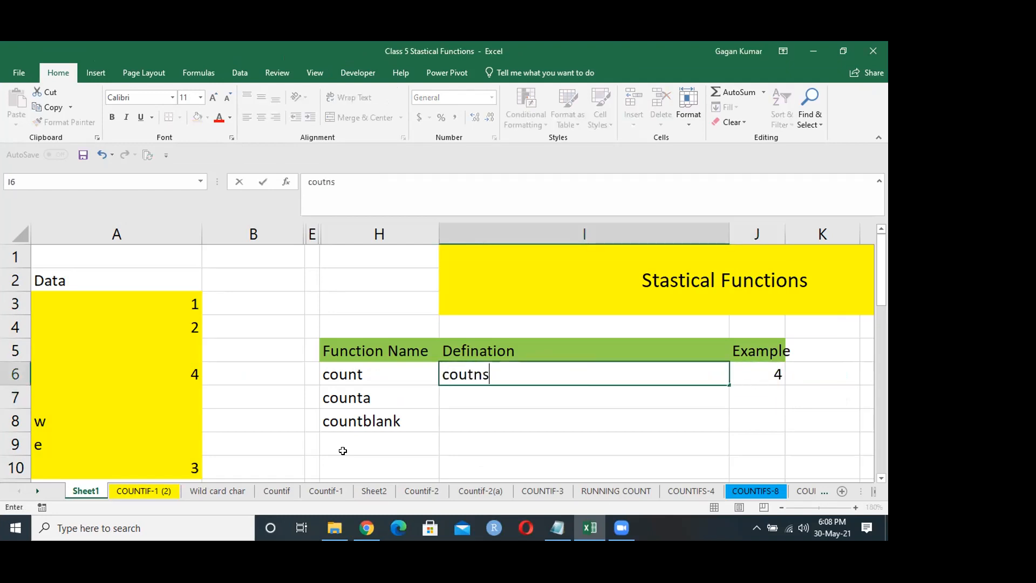
pyautogui.press('BackSpace')
pyautogui.press('BackSpace')
pyautogui.press('BackSpace')
pyautogui.write('nts only nu')
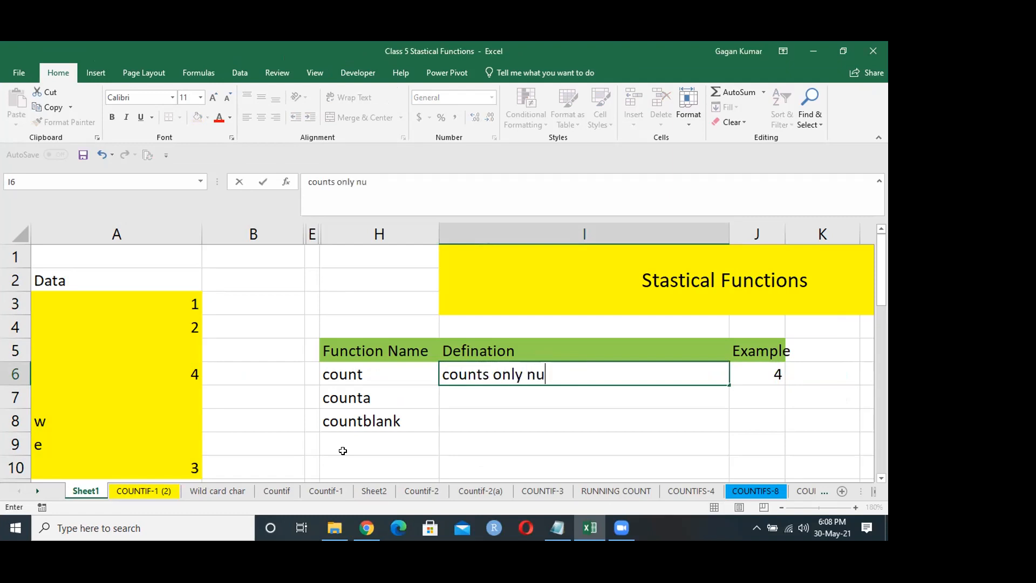
pyautogui.write('mber in range')
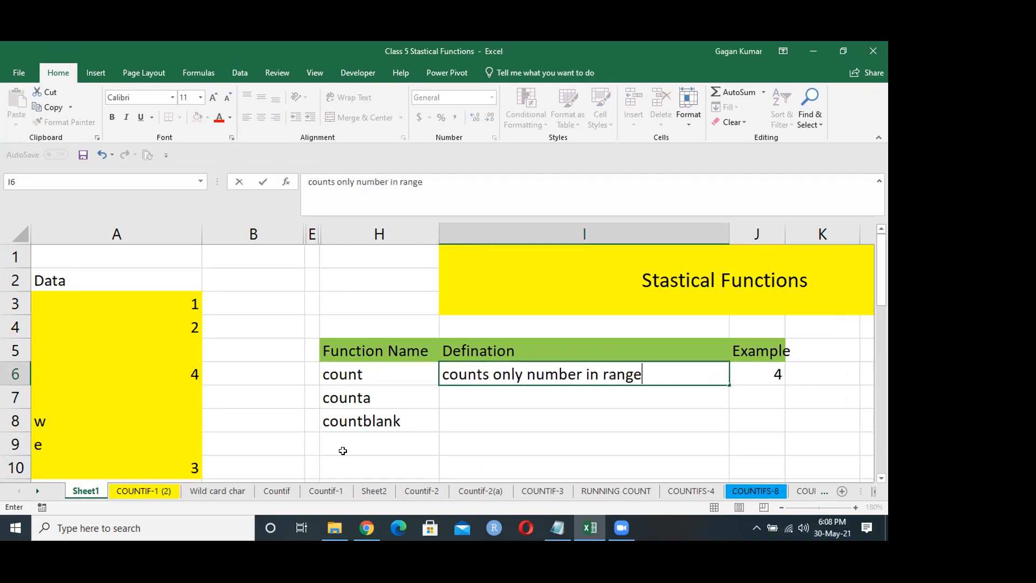
pyautogui.press('Return')
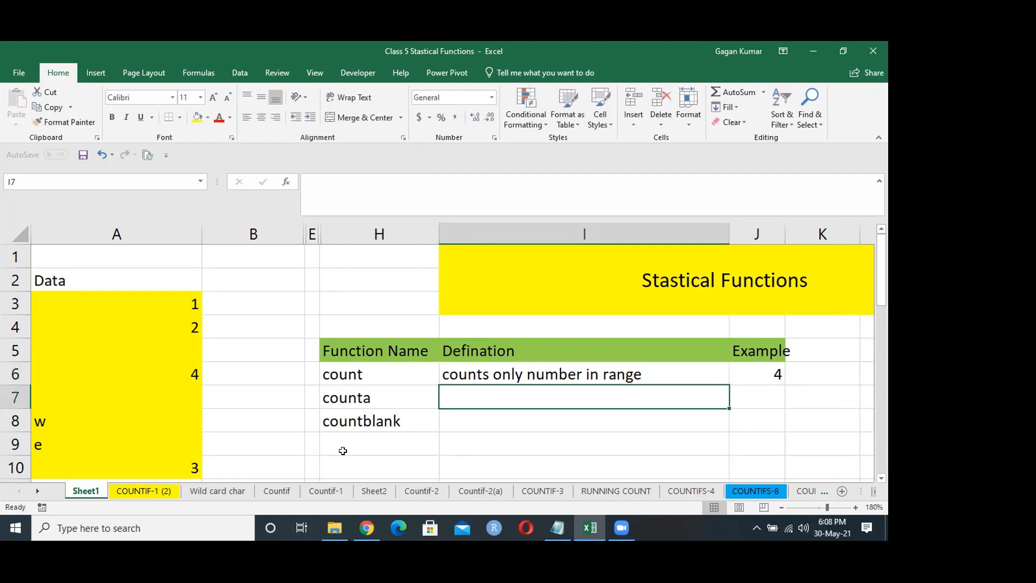
# Step: Enter =COUNTA(A3:A10) in J7 as the example for the counta function
pyautogui.press('Right')
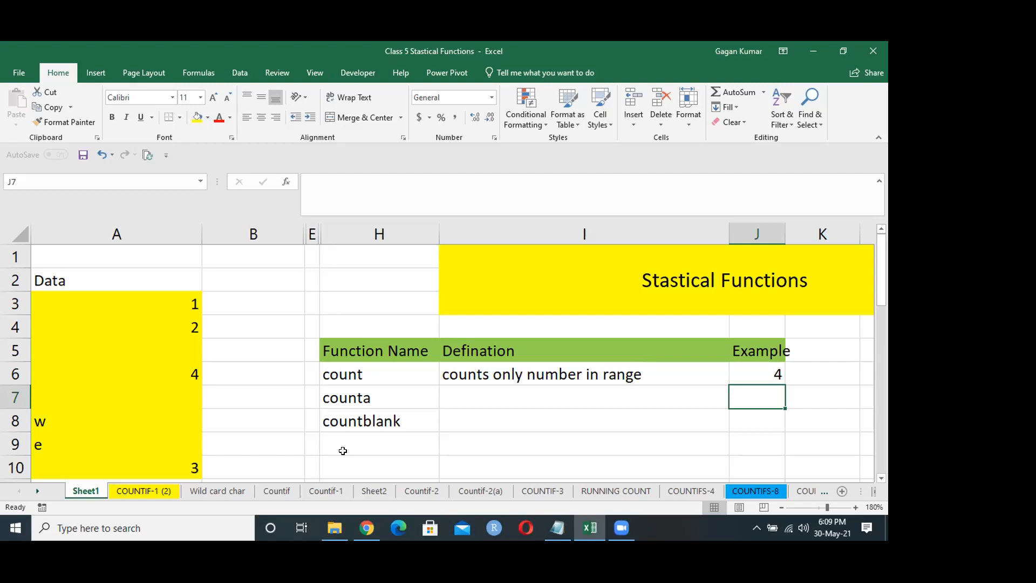
pyautogui.write('=co')
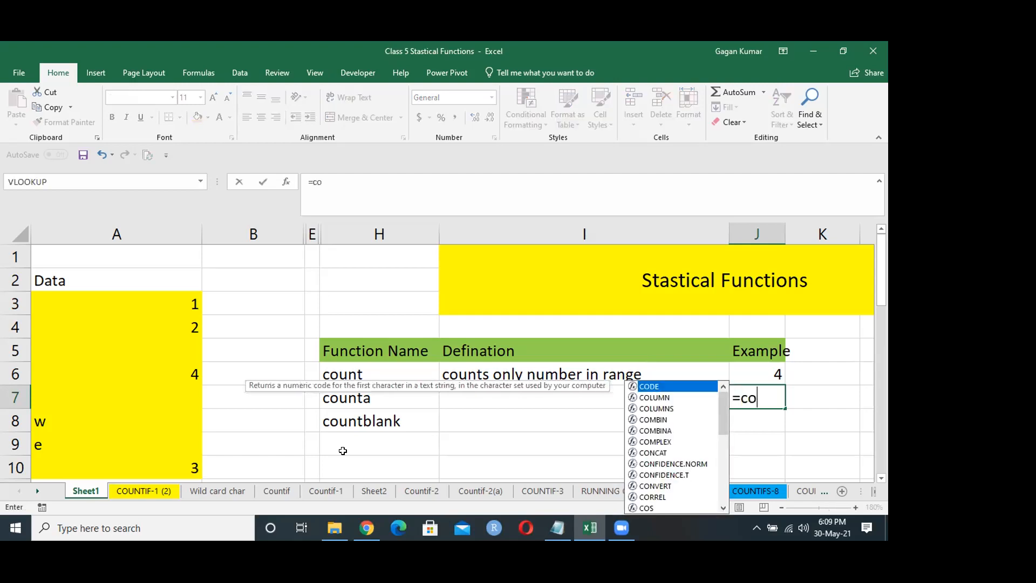
pyautogui.write('unta')
pyautogui.press('Tab')
pyautogui.press('Left')
pyautogui.press('Left')
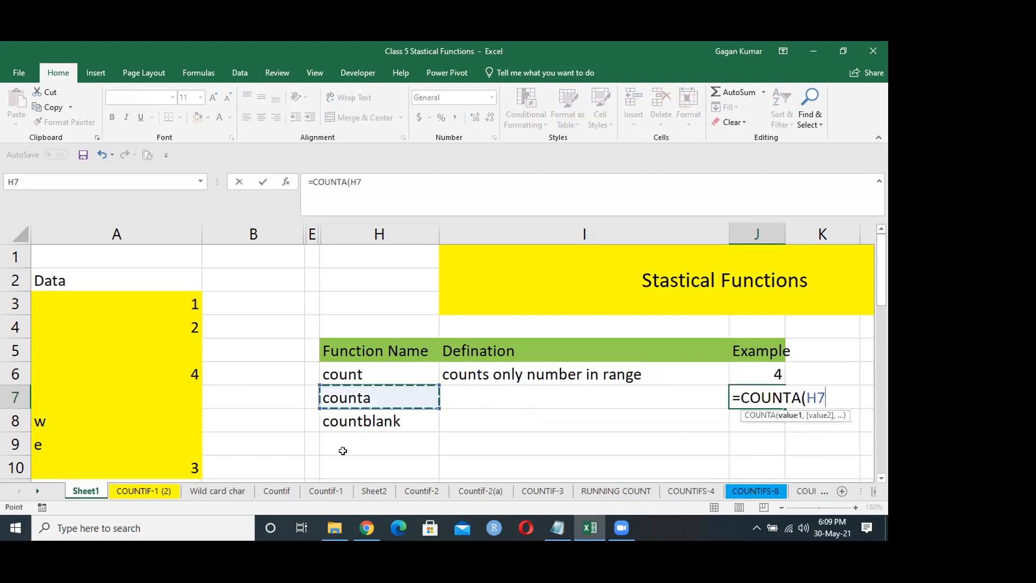
pyautogui.press('Down')
pyautogui.press('Left')
pyautogui.press('Left')
pyautogui.press('Left')
pyautogui.press('Down')
pyautogui.press('Down')
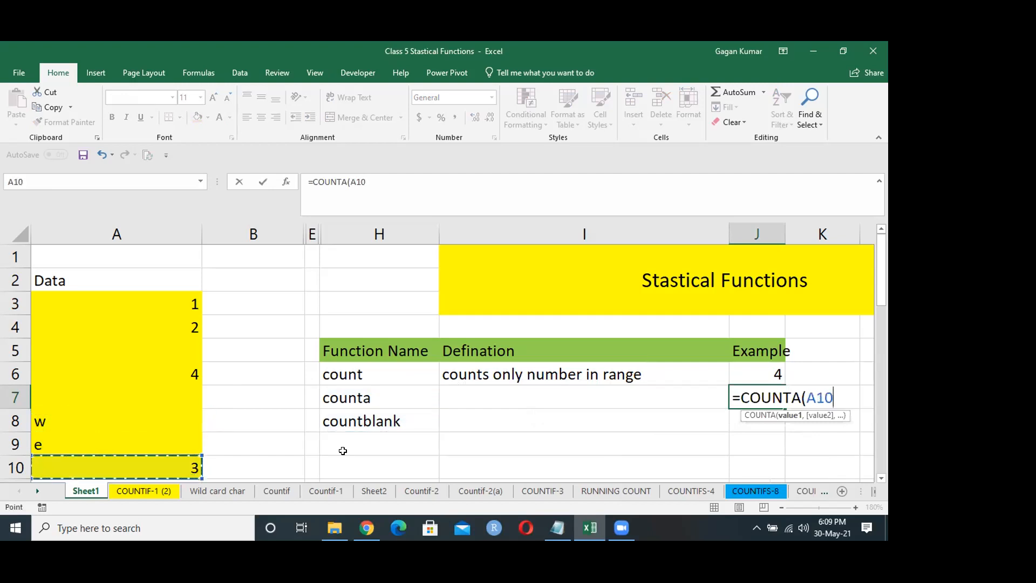
pyautogui.hotkey('shift', 'Up')
pyautogui.hotkey('shift', 'Up')
pyautogui.hotkey('shift', 'Up')
pyautogui.hotkey('shift', 'Up')
pyautogui.hotkey('shift', 'Up')
pyautogui.hotkey('shift', 'Up')
pyautogui.hotkey('shift', 'Up')
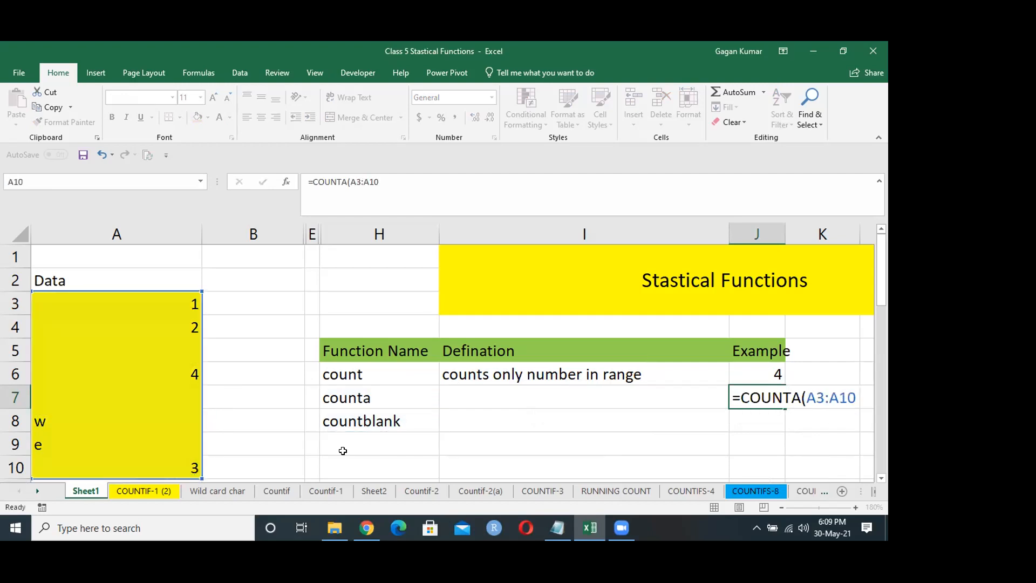
pyautogui.press('Return')
# Step: Blank out the letter w in cell A8 of the Data column
pyautogui.press('Up')
pyautogui.press('Left')
pyautogui.press('Left')
pyautogui.press('Left')
pyautogui.press('Left')
pyautogui.press('Left')
pyautogui.press('Down')
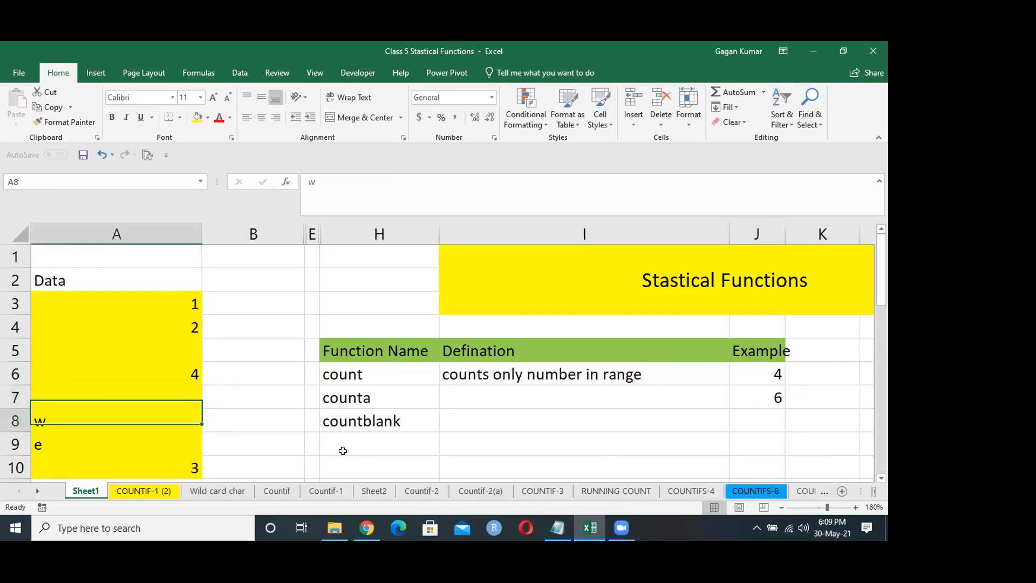
pyautogui.press('BackSpace')
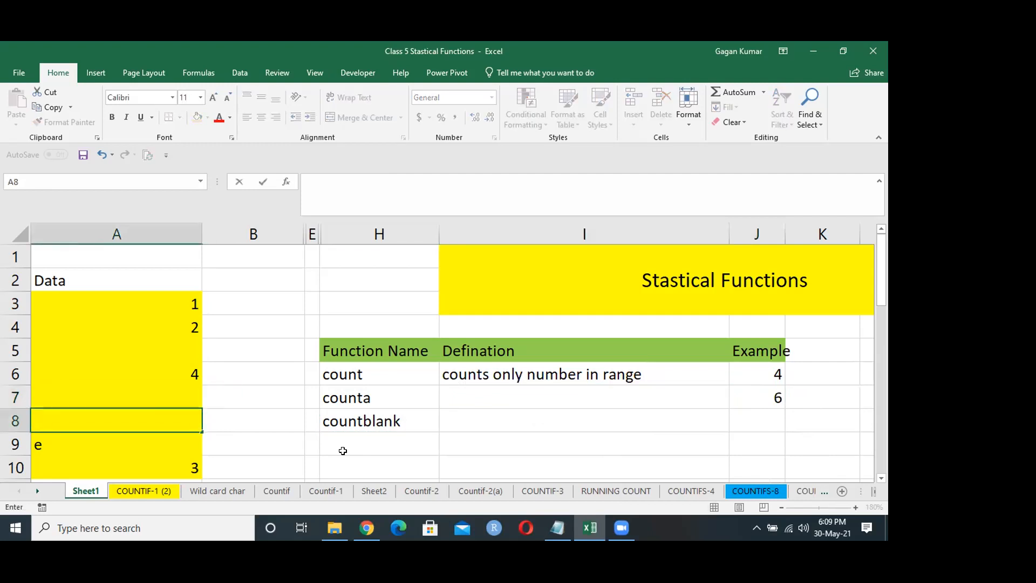
pyautogui.press('Return')
# Step: Edit the empty-looking cell A5 in the Data column and commit its entry
pyautogui.press('Up')
pyautogui.press('Up')
pyautogui.press('Up')
pyautogui.press('Up')
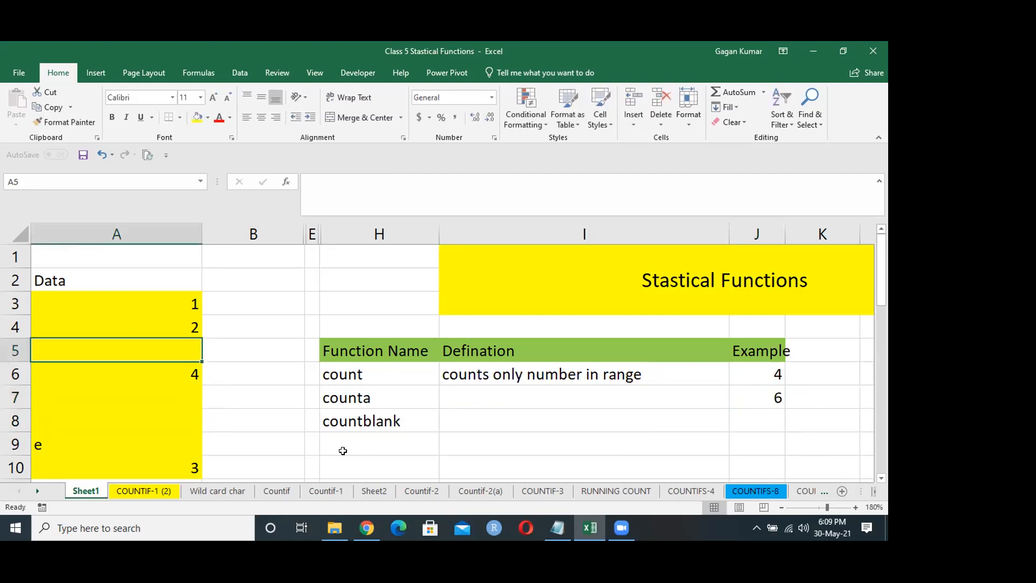
pyautogui.press('F2')
pyautogui.press('Return')
# Step: Enter w again in cell A8 of the Data column
pyautogui.press('Up')
pyautogui.press('Down')
pyautogui.press('Down')
pyautogui.press('Down')
pyautogui.write('w')
pyautogui.press('Tab')
pyautogui.press('Left')
pyautogui.press('Up')
pyautogui.press('Right')
pyautogui.press('Right')
pyautogui.press('Right')
pyautogui.press('Right')
pyautogui.press('Left')
pyautogui.press('Left')
pyautogui.press('Up')
pyautogui.press('Left')
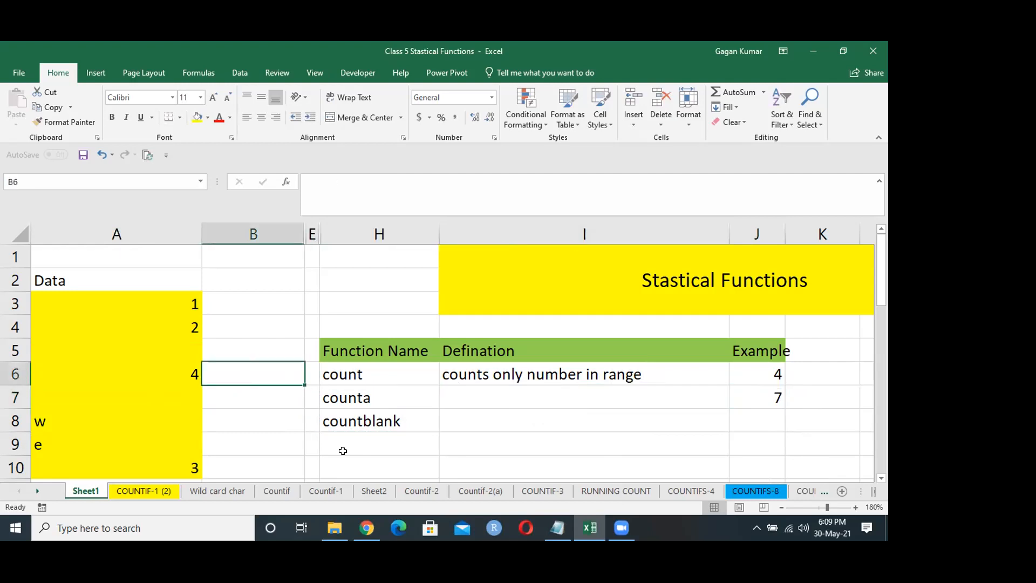
# Step: Enter "non blank cells" in I7 as the definition of counta
pyautogui.press('Left')
pyautogui.press('Down')
pyautogui.press('Down')
pyautogui.press('Right')
pyautogui.press('Right')
pyautogui.press('Right')
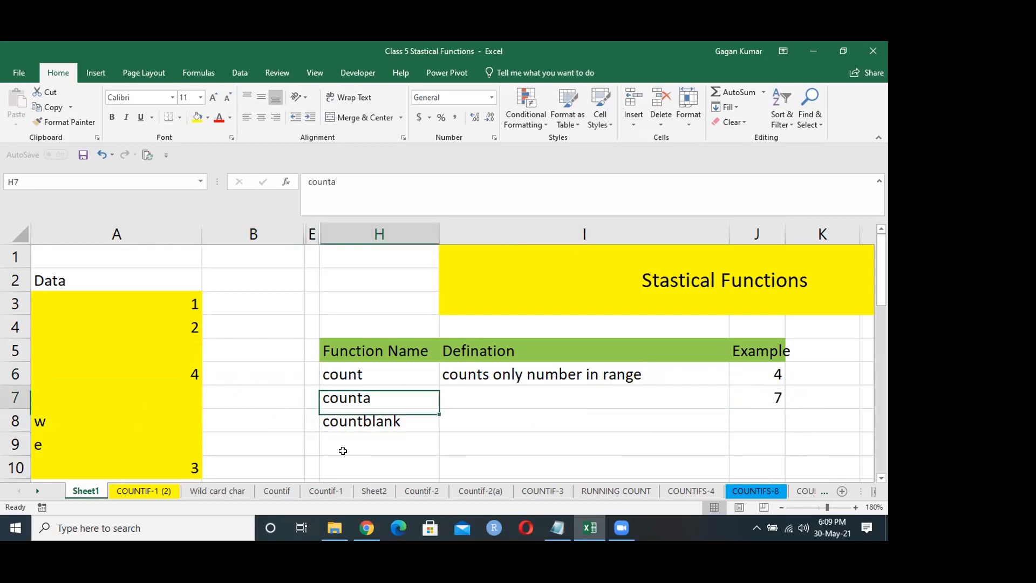
pyautogui.press('Right')
pyautogui.press('Up')
pyautogui.write('non b')
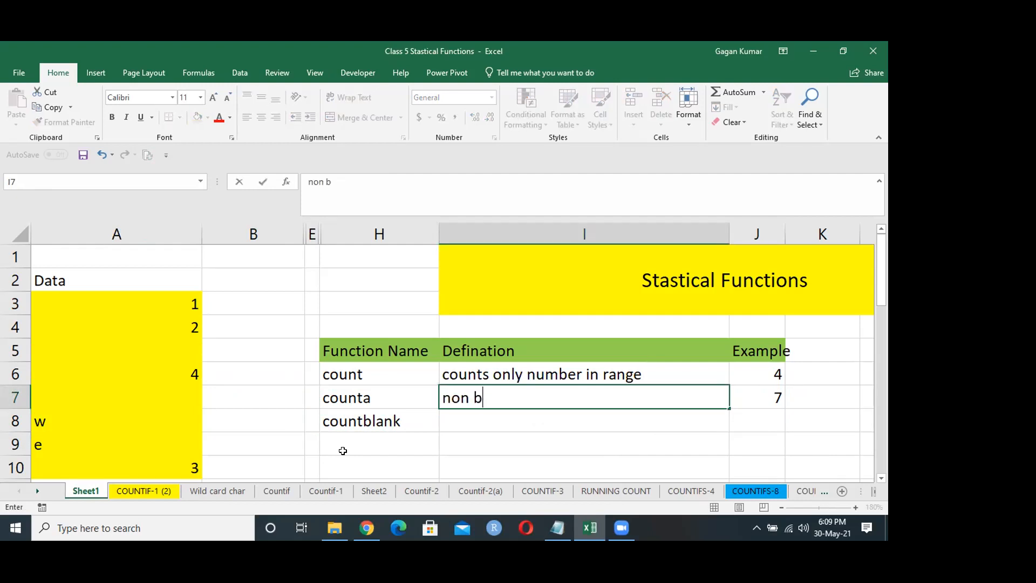
pyautogui.write('lank cells')
# Step: Extend the counta definition in I7 to read "counts non blank cells"
pyautogui.press('Home')
pyautogui.press('Right')
pyautogui.press('Right')
pyautogui.press('Right')
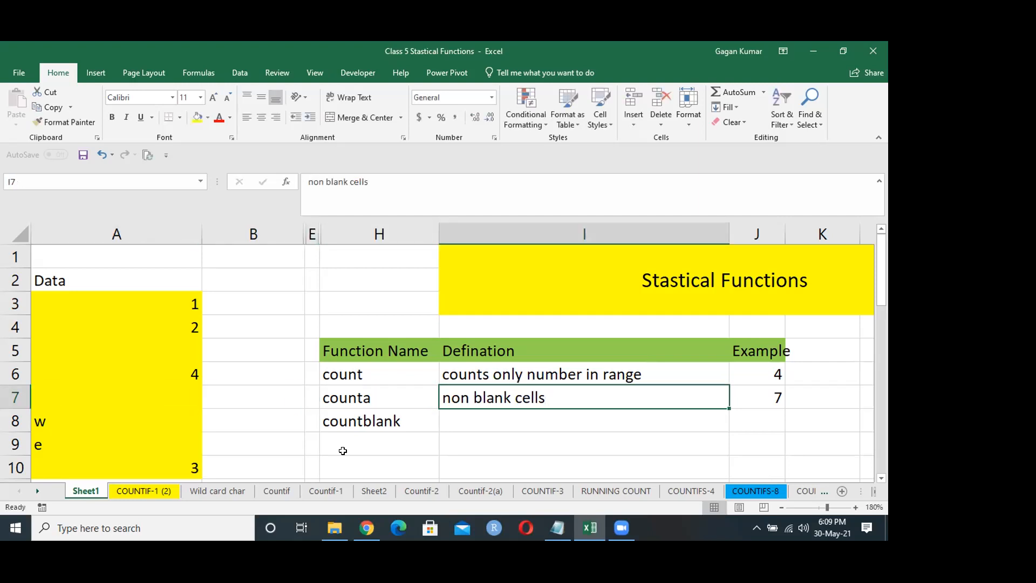
pyautogui.press('F2')
pyautogui.press('Home')
pyautogui.write('count')
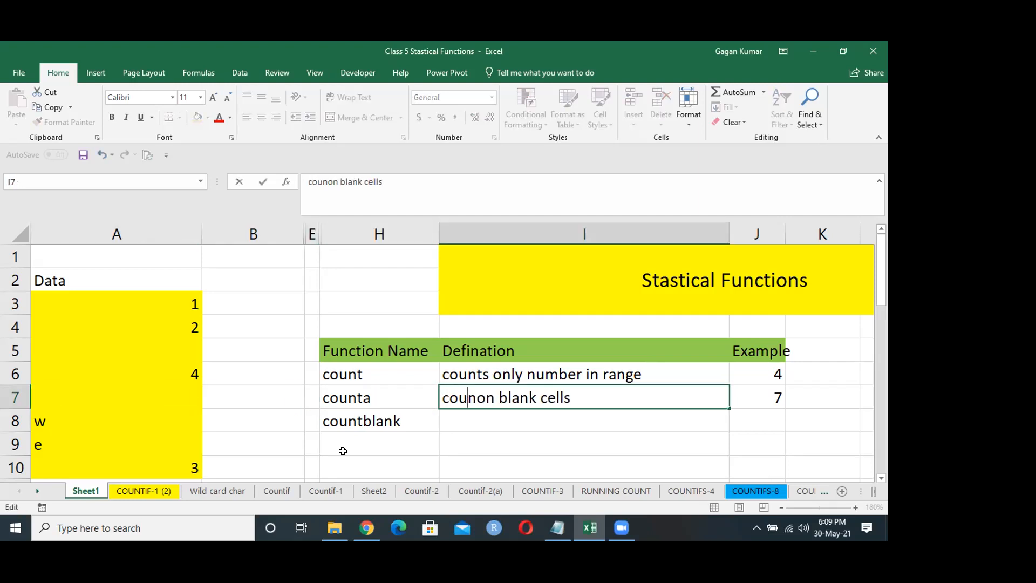
pyautogui.write('s')
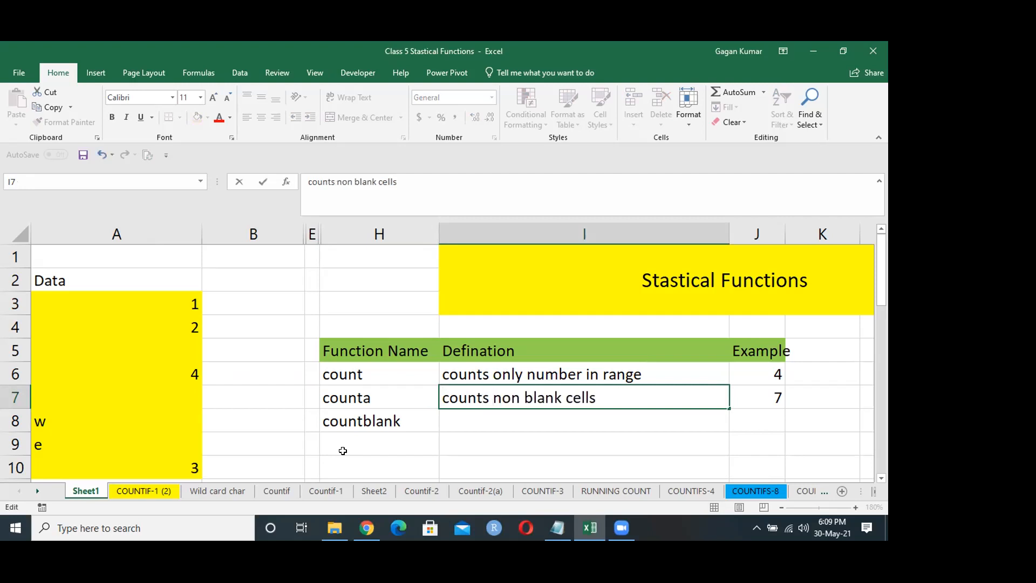
pyautogui.press('Return')
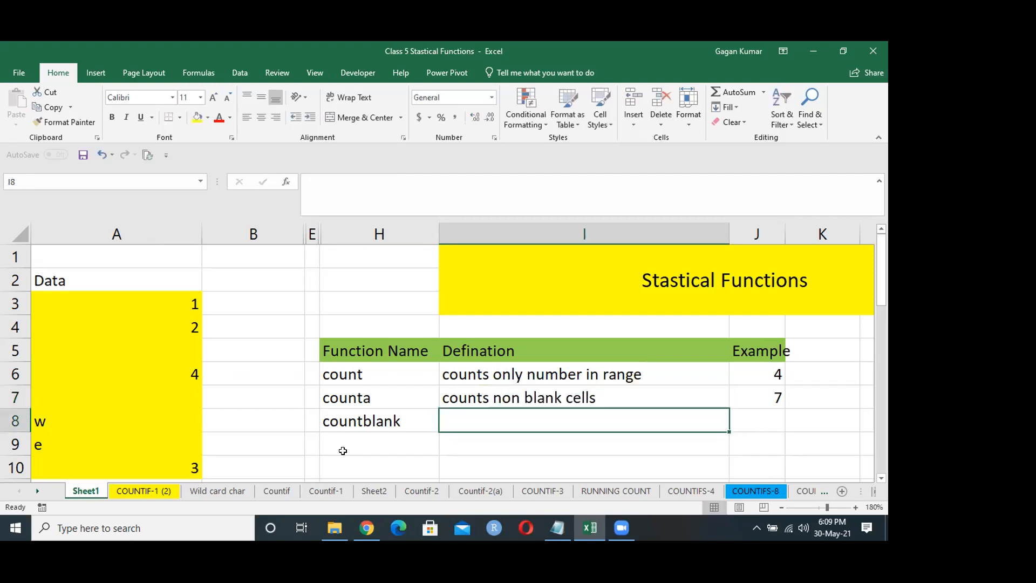
# Step: Enter "only blank cells" in I8 as the definition of countblank
pyautogui.write('only ')
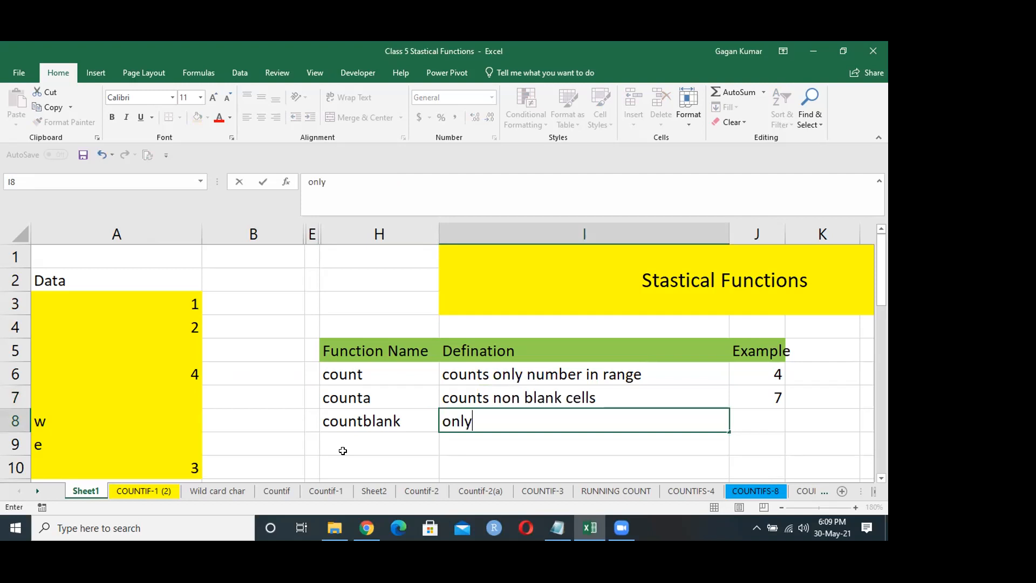
pyautogui.write('blnak')
pyautogui.press('BackSpace')
pyautogui.press('BackSpace')
pyautogui.press('BackSpace')
pyautogui.write('ank cells')
pyautogui.press('Tab')
# Step: Enter a COUNTBLANK formula in J8 as the countblank example, using the Data column range starting at A3
pyautogui.write('=coun')
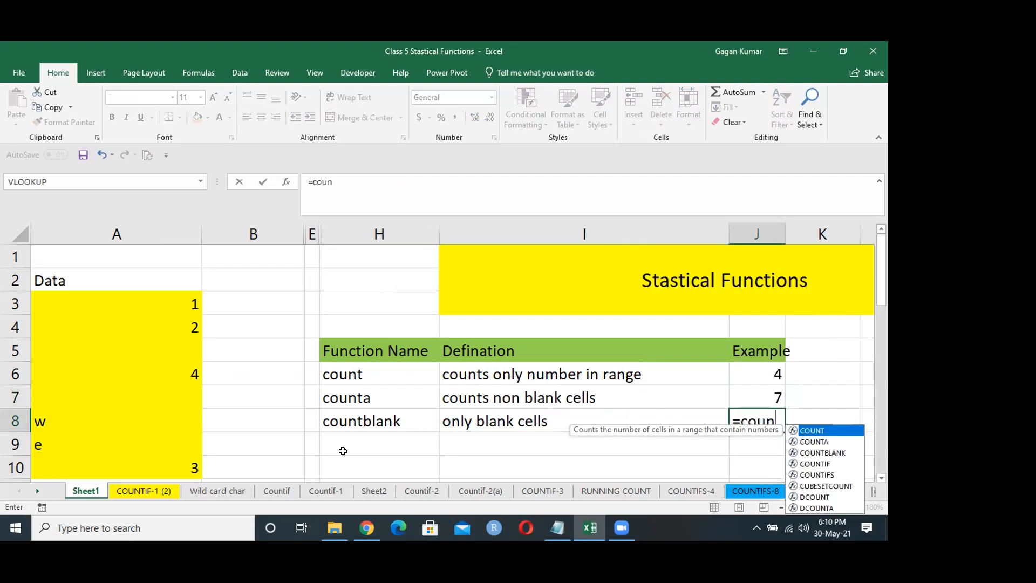
pyautogui.press('Down')
pyautogui.press('Down')
pyautogui.press('Tab')
pyautogui.press('Left')
pyautogui.press('Home')
pyautogui.press('Up')
pyautogui.press('Up')
pyautogui.press('Up')
pyautogui.press('Up')
pyautogui.press('Up')
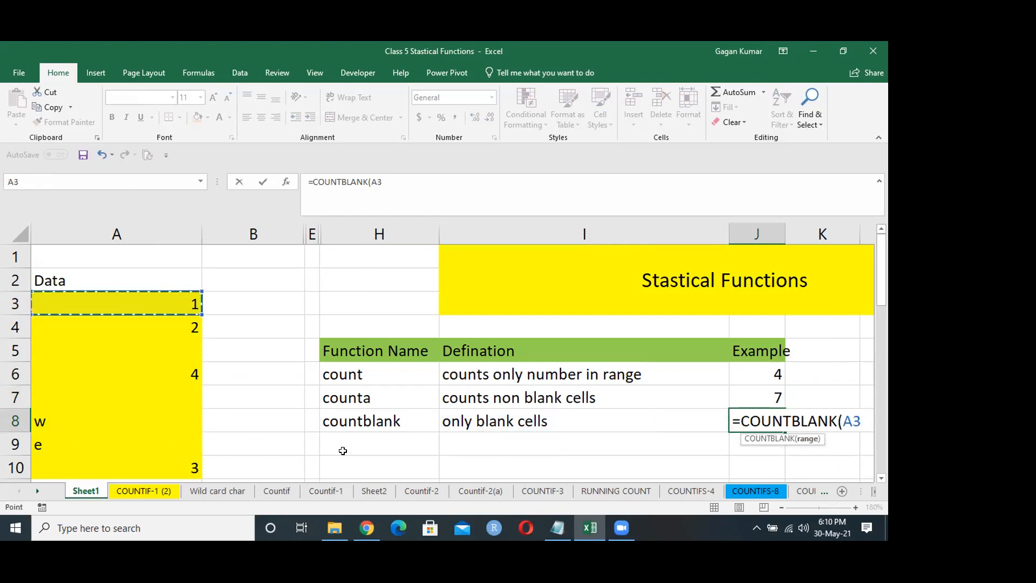
pyautogui.hotkey('shift', 'Down')
pyautogui.hotkey('shift', 'Down')
pyautogui.hotkey('shift', 'Down')
pyautogui.hotkey('shift', 'Down')
pyautogui.hotkey('shift', 'Down')
pyautogui.press('Return')
pyautogui.press('Left')
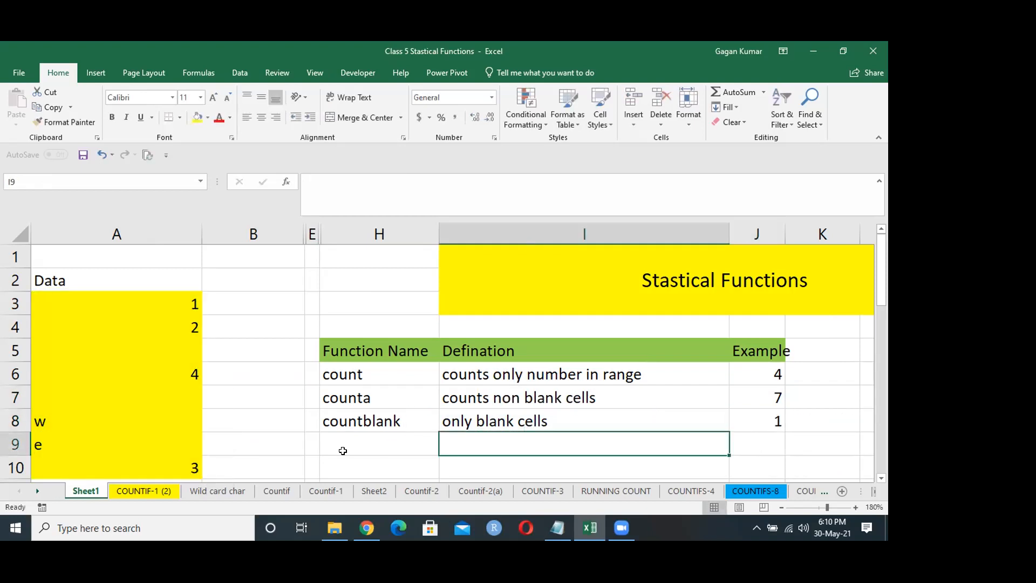
pyautogui.press('Up')
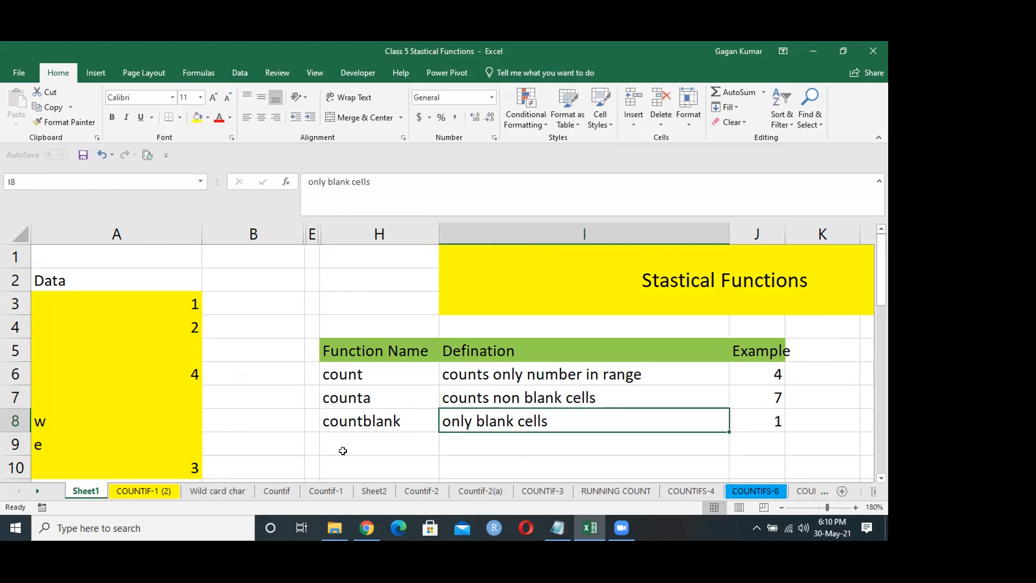
# Step: Go to the Value Function section further down the sheet and look over its Data column and heading in A18
pyautogui.press('Down')
pyautogui.press('Down')
pyautogui.press('Down')
pyautogui.press('Down')
pyautogui.press('Down')
pyautogui.press('Down')
pyautogui.press('Down')
pyautogui.press('Down')
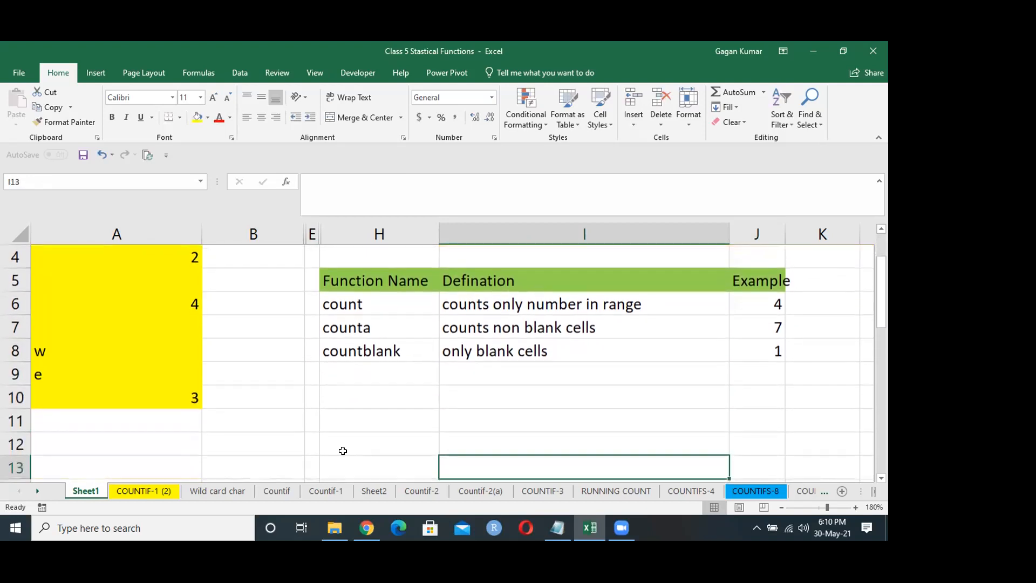
pyautogui.press('Down')
pyautogui.press('Down')
pyautogui.press('Down')
pyautogui.press('Down')
pyautogui.press('Down')
pyautogui.press('Down')
pyautogui.press('Down')
pyautogui.press('Down')
pyautogui.press('Down')
pyautogui.press('Down')
pyautogui.press('Down')
pyautogui.press('Left')
pyautogui.press('Left')
pyautogui.press('Left')
pyautogui.press('Left')
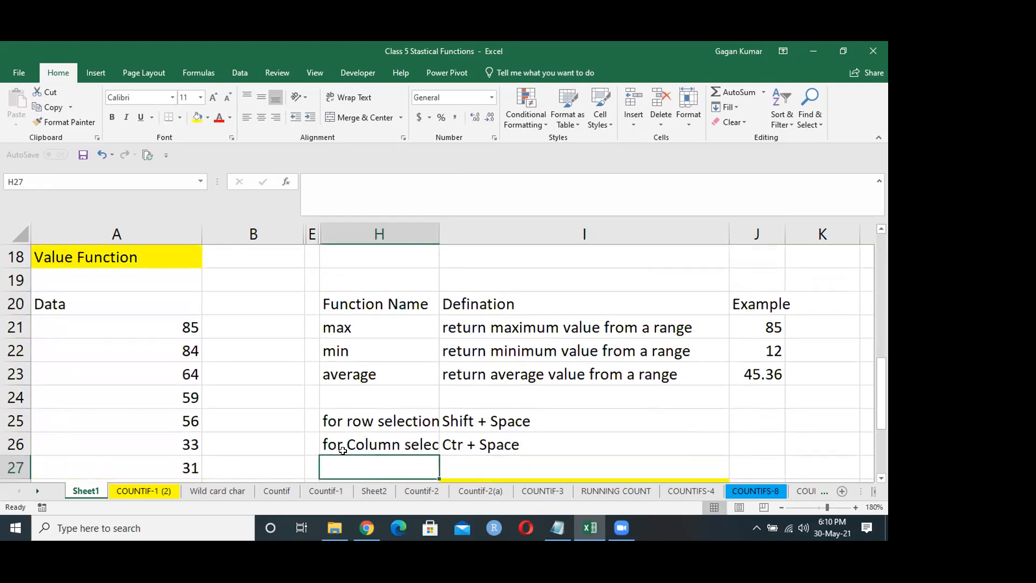
pyautogui.press('Up')
pyautogui.press('Up')
pyautogui.press('Up')
pyautogui.press('Up')
pyautogui.press('Up')
pyautogui.press('Up')
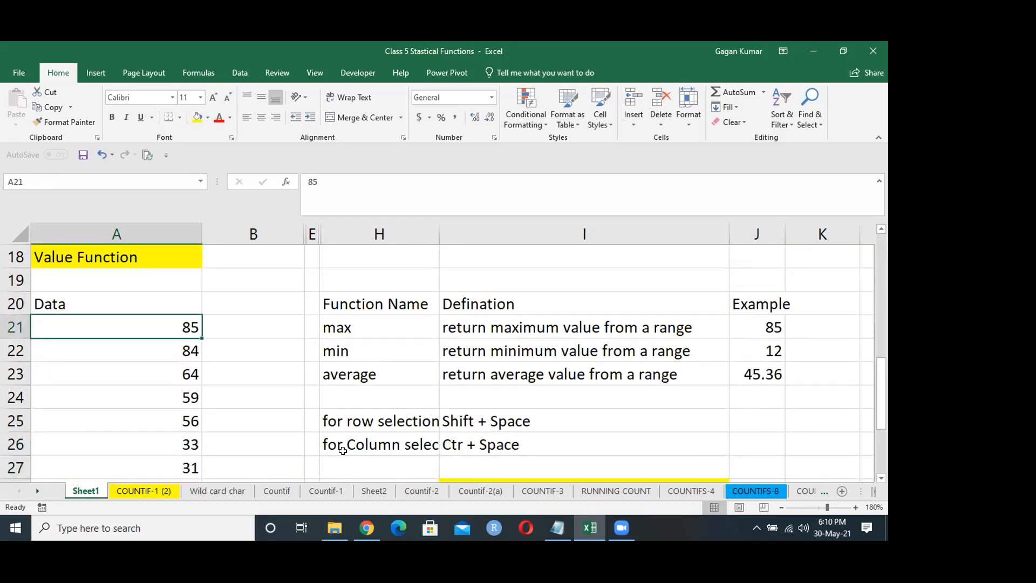
pyautogui.press('Up')
pyautogui.press('Up')
pyautogui.press('Up')
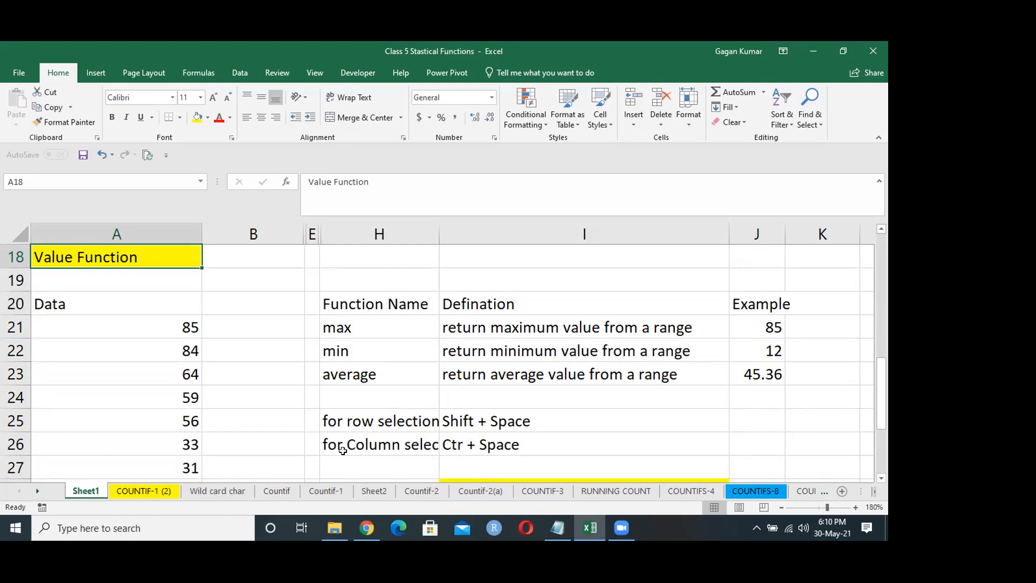
# Step: Review the function names and definitions of max, min and average in the Value Function table
pyautogui.press('Down')
pyautogui.press('Down')
pyautogui.press('Down')
pyautogui.press('Down')
pyautogui.press('Down')
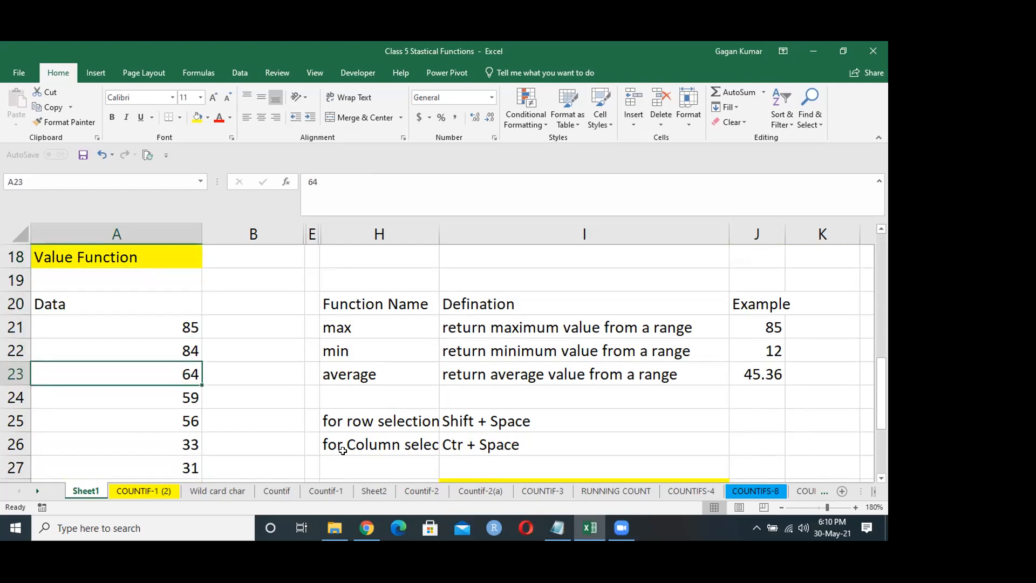
pyautogui.press('Right')
pyautogui.press('Right')
pyautogui.press('Right')
pyautogui.press('Up')
pyautogui.press('Up')
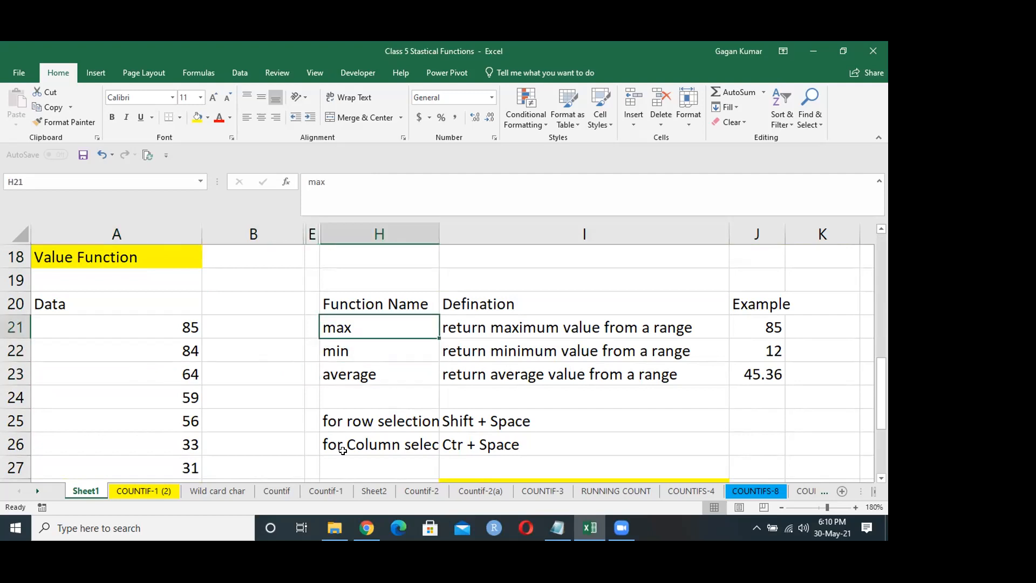
pyautogui.press('Right')
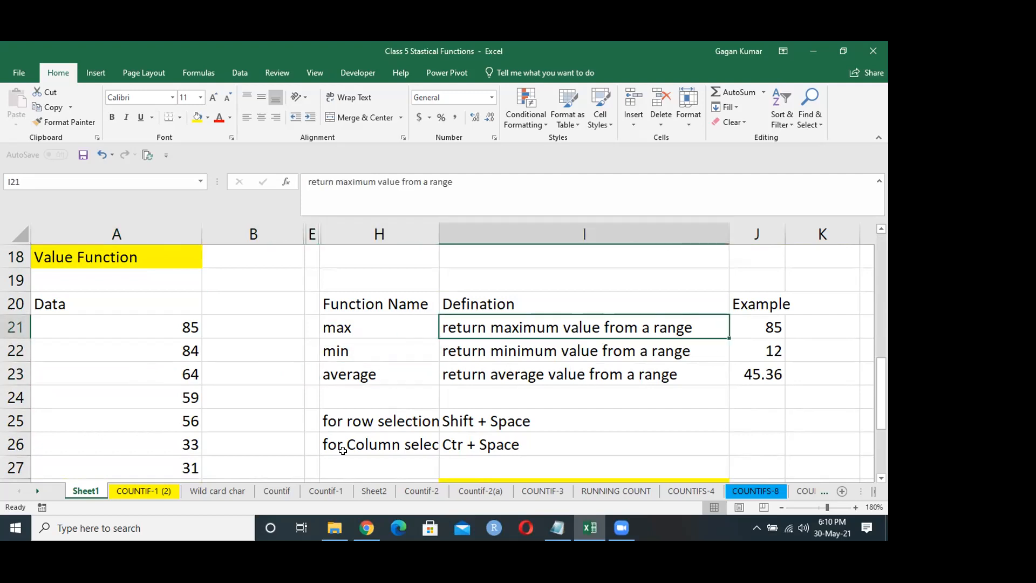
pyautogui.press('Right')
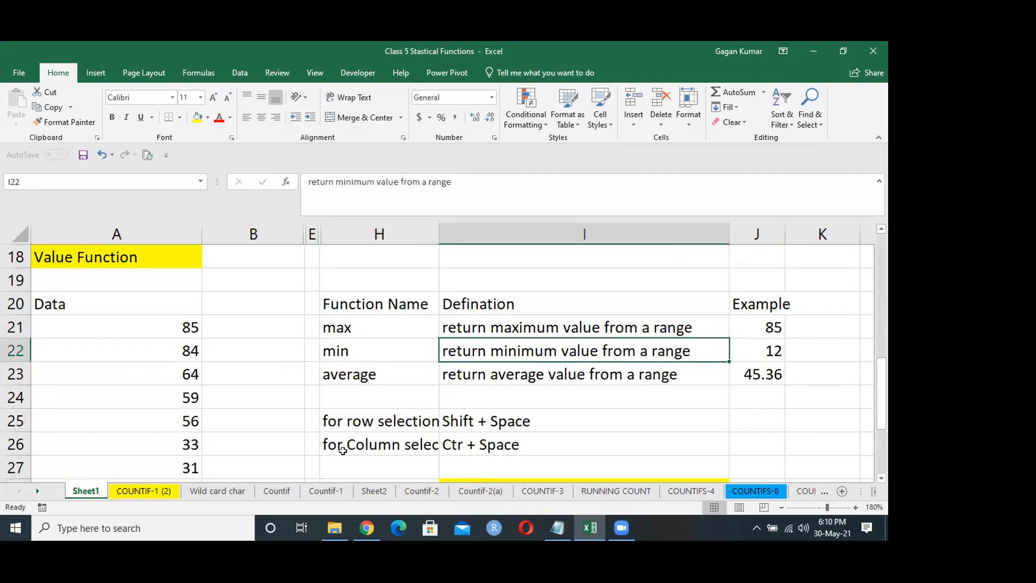
pyautogui.press('Down')
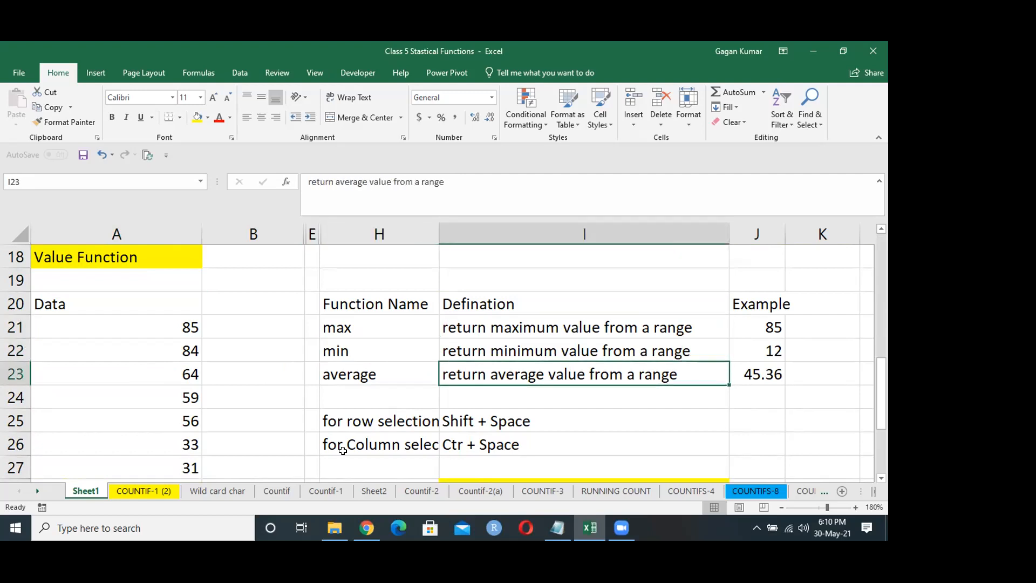
# Step: Inspect the example formulas for max, min and average in J21 to J23 and the data range they reference
pyautogui.press('Right')
pyautogui.press('Up')
pyautogui.press('Up')
pyautogui.press('Down')
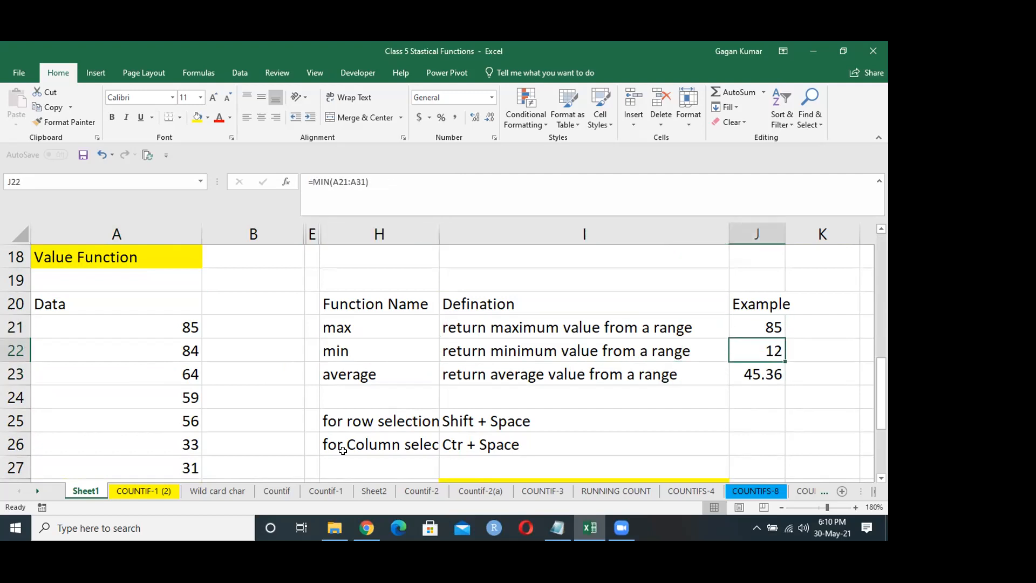
pyautogui.press('Up')
pyautogui.press('F2')
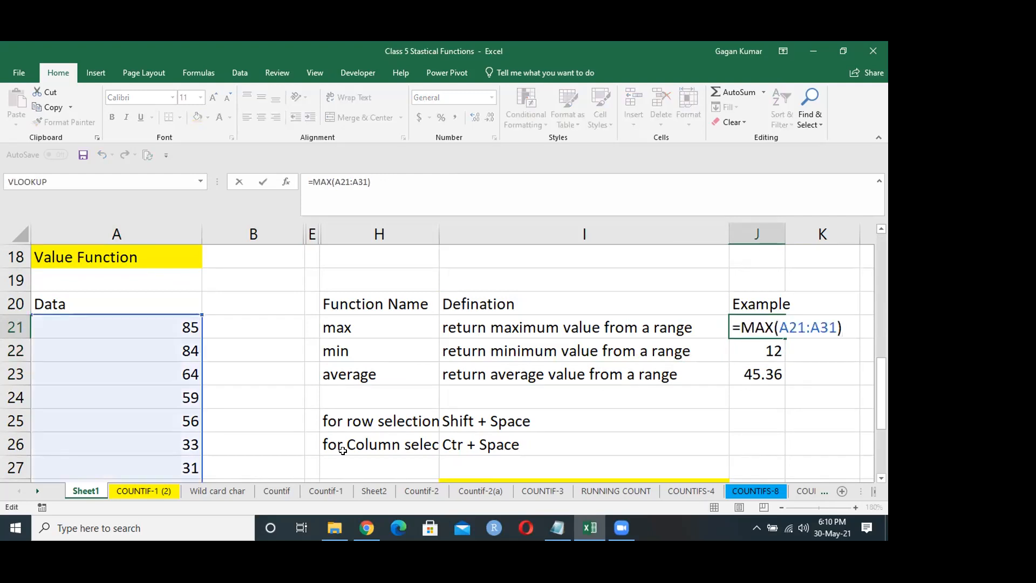
pyautogui.press('Return')
pyautogui.press('F2')
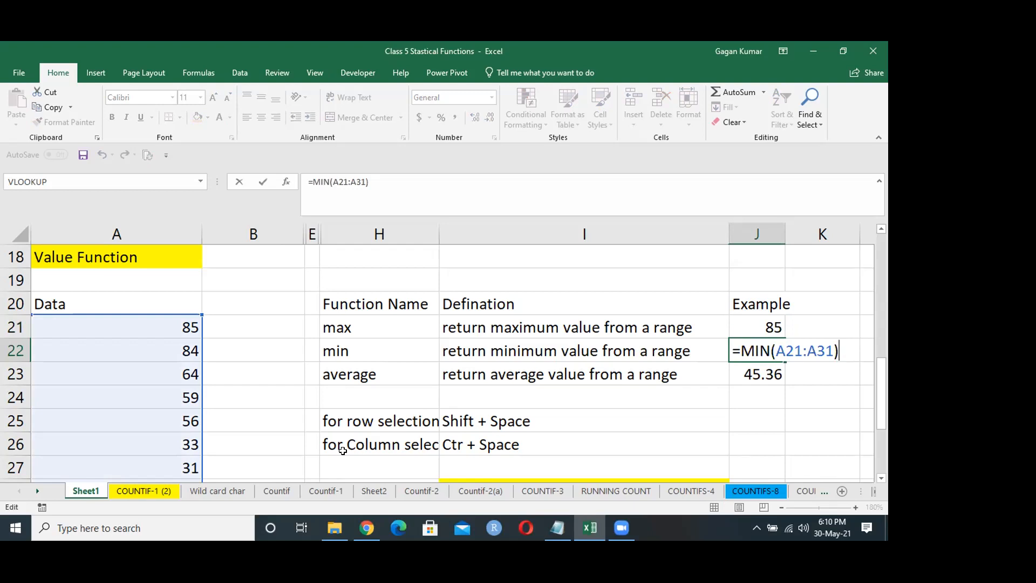
pyautogui.press('Return')
pyautogui.press('F2')
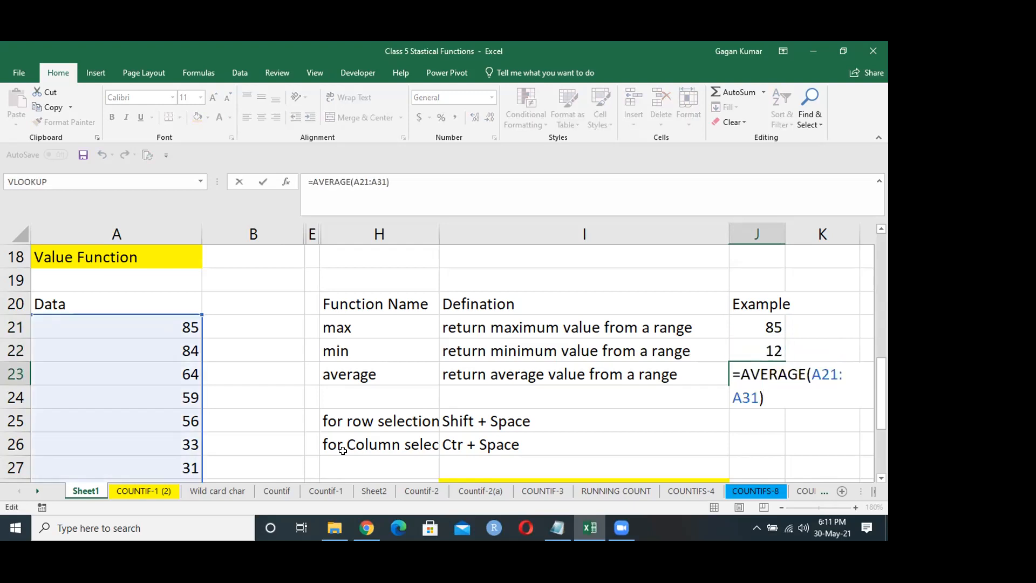
pyautogui.hotkey('ctrl', 'Return')
# Step: Examine the Large table in rows 28 to 31 and the rank numbers beside it in columns M to P
pyautogui.press('Down')
pyautogui.press('Down')
pyautogui.press('Down')
pyautogui.press('Down')
pyautogui.press('Down')
pyautogui.press('Down')
pyautogui.press('Down')
pyautogui.press('Down')
pyautogui.press('Down')
pyautogui.press('Down')
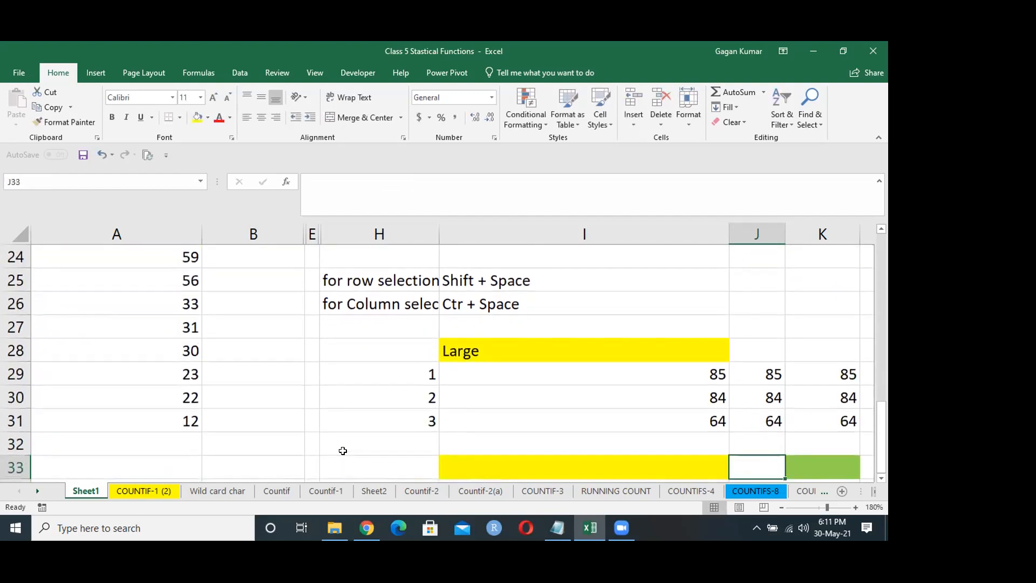
pyautogui.press('Left')
pyautogui.press('Left')
pyautogui.press('Up')
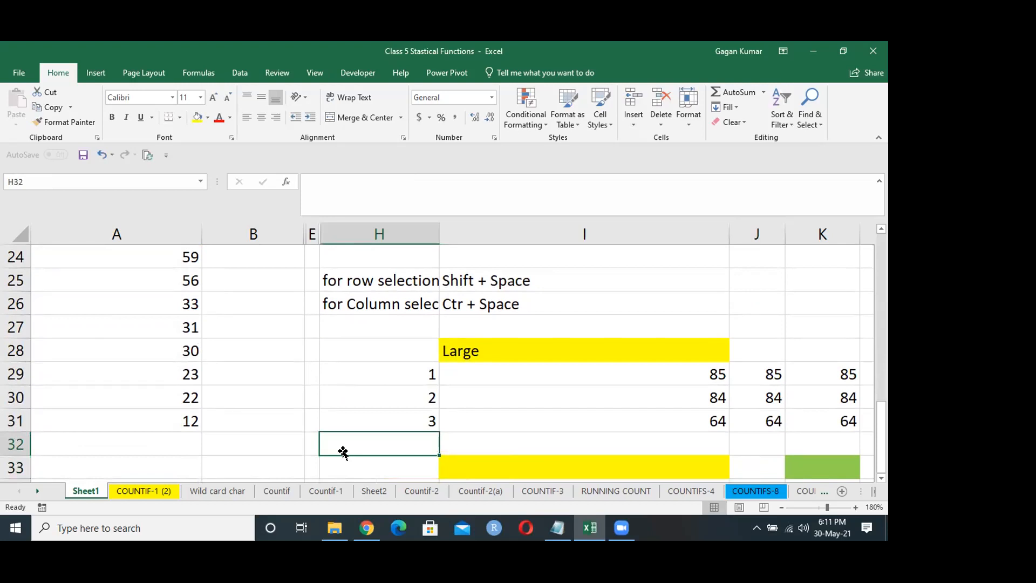
pyautogui.press('Right')
pyautogui.press('Right')
pyautogui.press('Right')
pyautogui.press('Right')
pyautogui.press('Right')
pyautogui.press('Right')
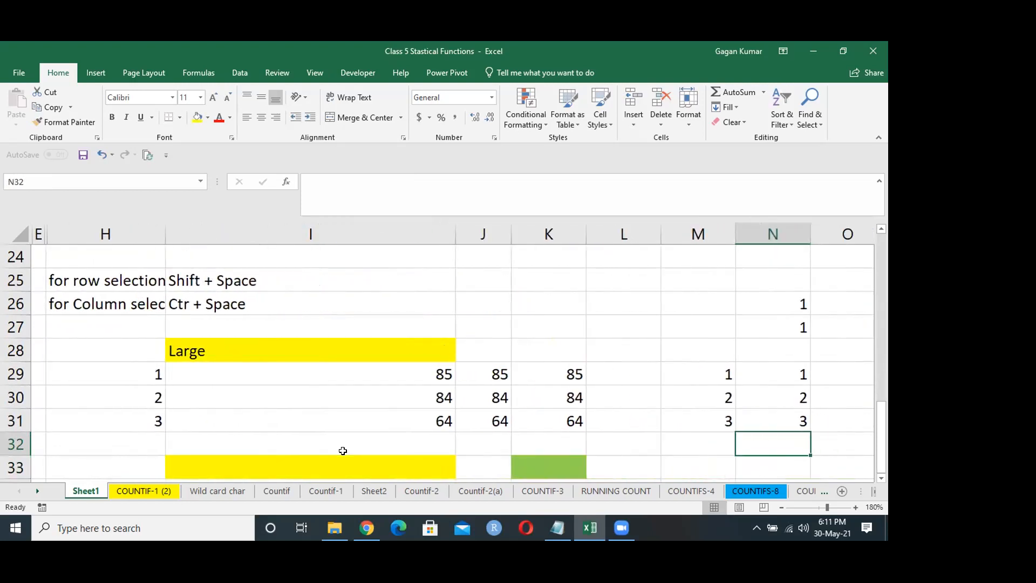
pyautogui.press('Right')
pyautogui.press('Right')
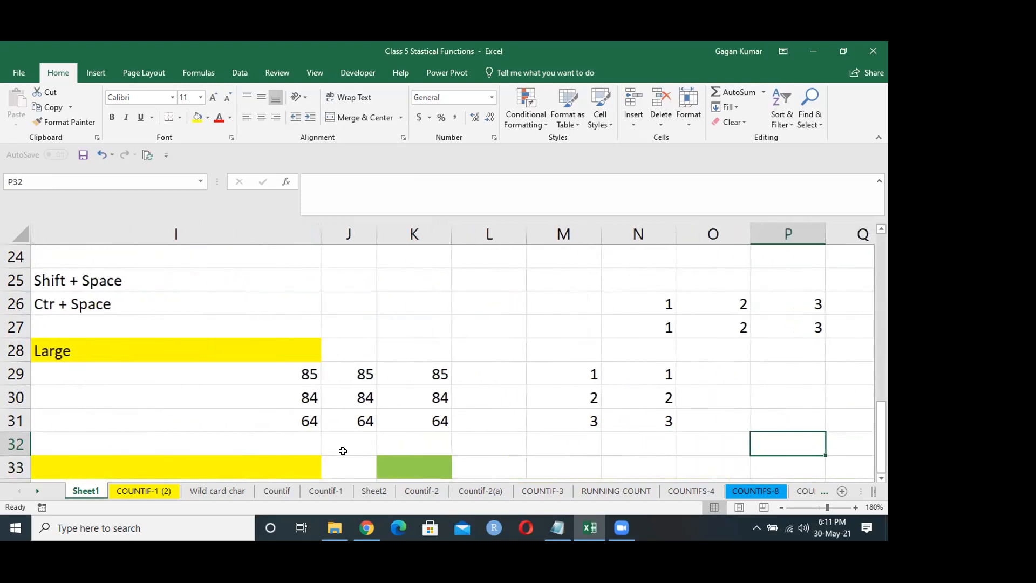
pyautogui.press('Left')
pyautogui.press('Left')
pyautogui.press('Left')
pyautogui.press('Left')
pyautogui.press('Left')
pyautogui.press('Left')
pyautogui.press('Left')
pyautogui.press('Left')
pyautogui.press('Left')
pyautogui.press('Left')
pyautogui.press('Left')
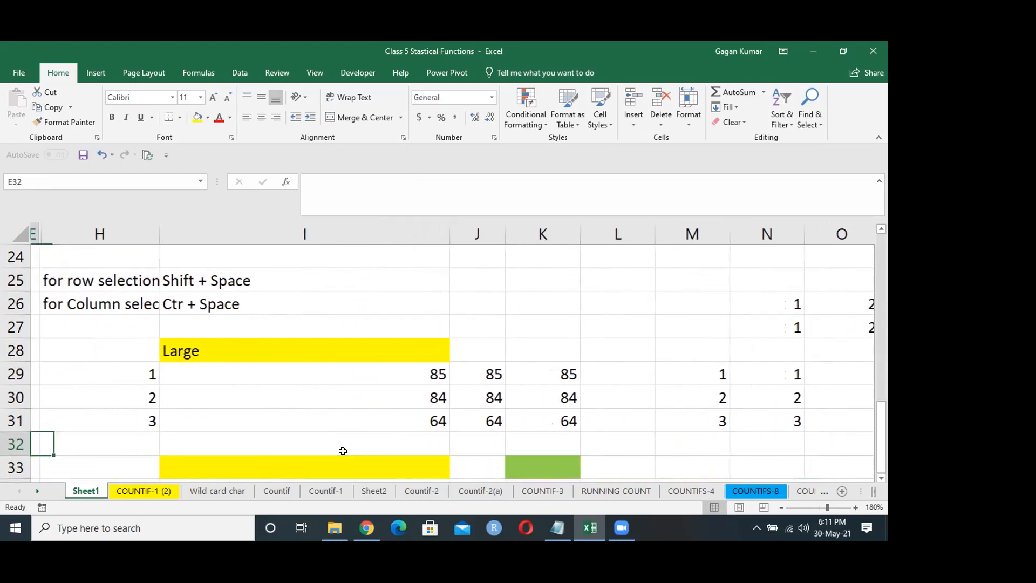
pyautogui.press('Left')
pyautogui.press('Left')
pyautogui.press('Right')
pyautogui.press('Down')
pyautogui.press('Down')
pyautogui.press('Down')
pyautogui.press('Down')
pyautogui.press('Down')
pyautogui.press('Right')
pyautogui.press('Right')
pyautogui.press('Right')
pyautogui.press('Up')
pyautogui.press('Up')
pyautogui.press('Up')
pyautogui.press('Up')
pyautogui.press('Up')
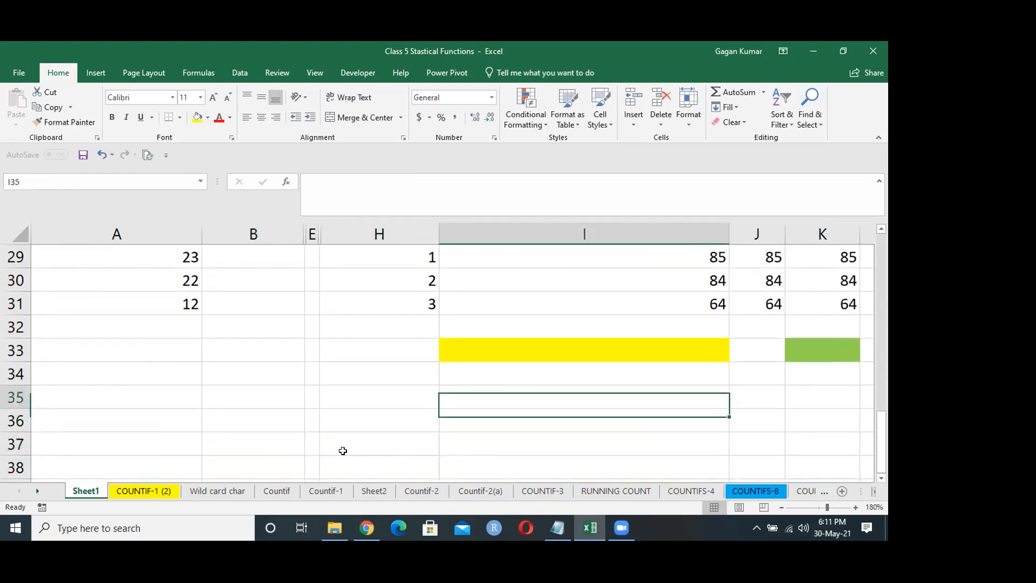
pyautogui.press('Right')
pyautogui.press('Right')
pyautogui.press('Right')
pyautogui.press('Right')
pyautogui.press('Right')
pyautogui.press('Right')
pyautogui.press('Right')
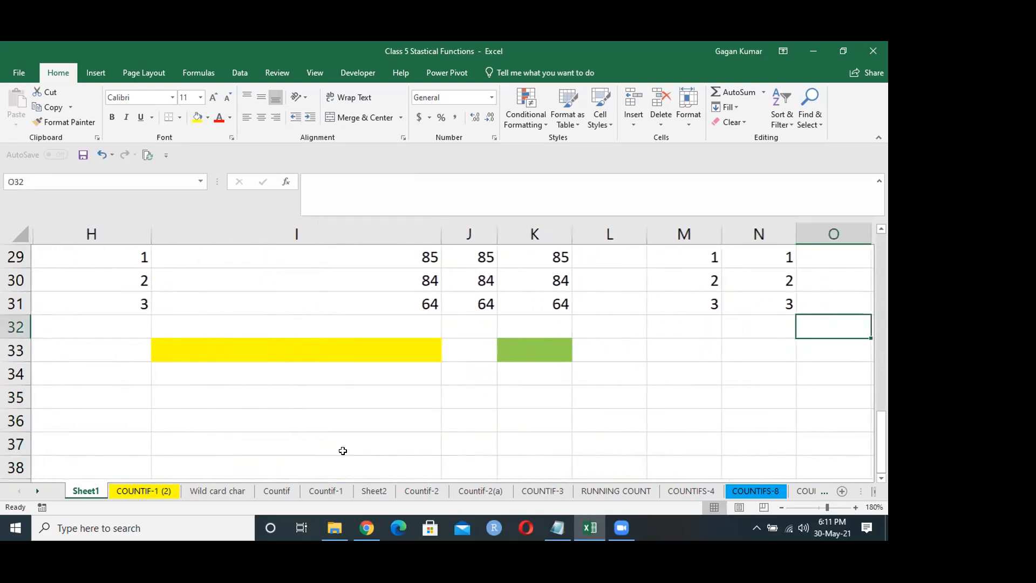
pyautogui.press('Up')
pyautogui.press('Up')
pyautogui.press('Up')
pyautogui.press('Up')
pyautogui.press('Up')
pyautogui.press('Up')
pyautogui.press('Up')
pyautogui.press('Up')
pyautogui.press('Up')
pyautogui.press('Down')
pyautogui.press('Down')
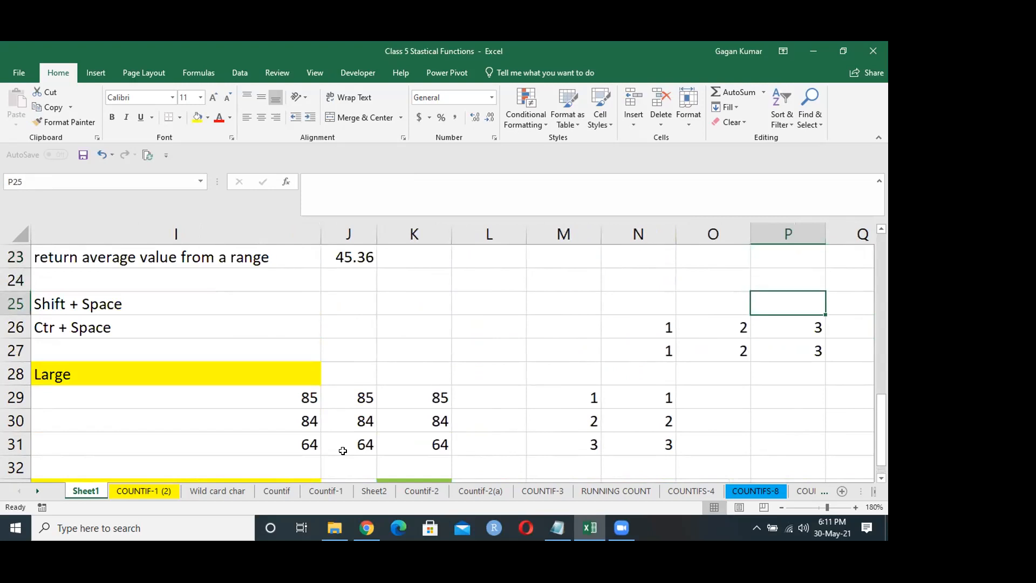
# Step: Return to the Large heading in I28 to look at the table of ranked values beneath it
pyautogui.press('Left')
pyautogui.press('Home')
pyautogui.press('Down')
pyautogui.press('Down')
pyautogui.press('Down')
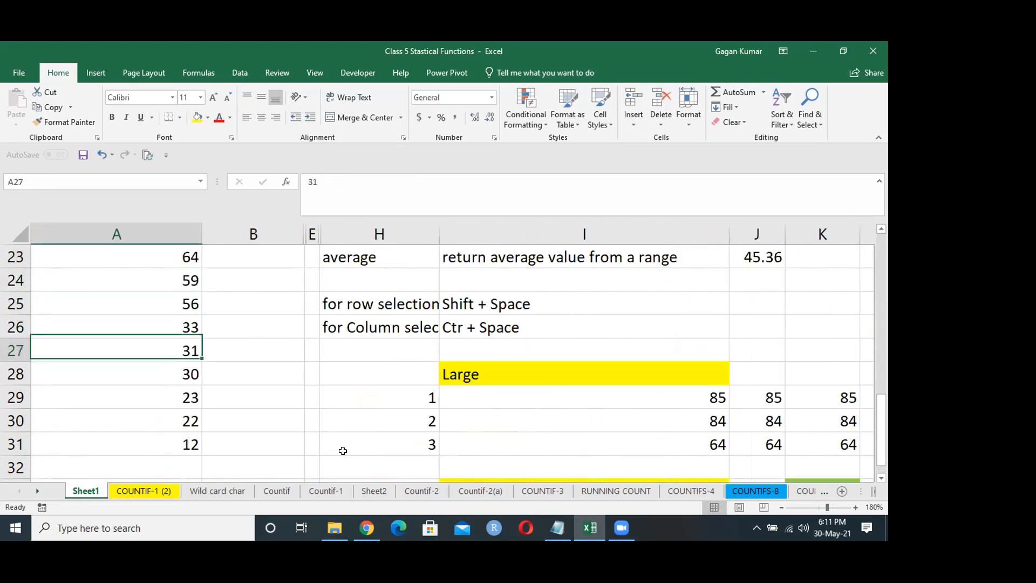
pyautogui.press('Right')
pyautogui.press('Right')
pyautogui.press('Right')
pyautogui.press('Right')
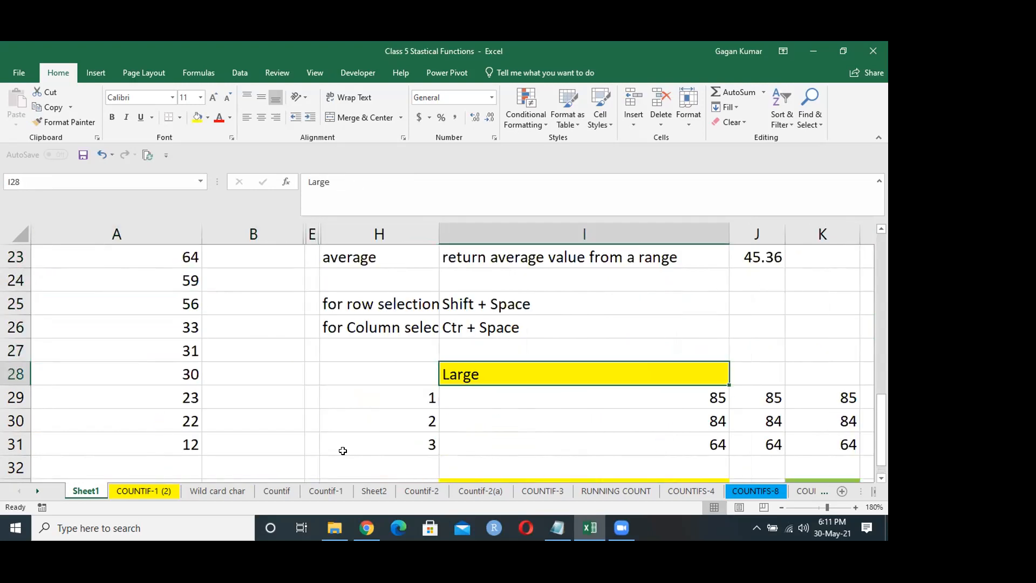
# Step: Clear the existing ranked values in I29:K31 beneath the Large heading
pyautogui.press('Down')
pyautogui.hotkey('shift', 'Down')
pyautogui.hotkey('shift', 'Down')
pyautogui.hotkey('shift', 'Right')
pyautogui.hotkey('shift', 'Right')
pyautogui.press('Delete')
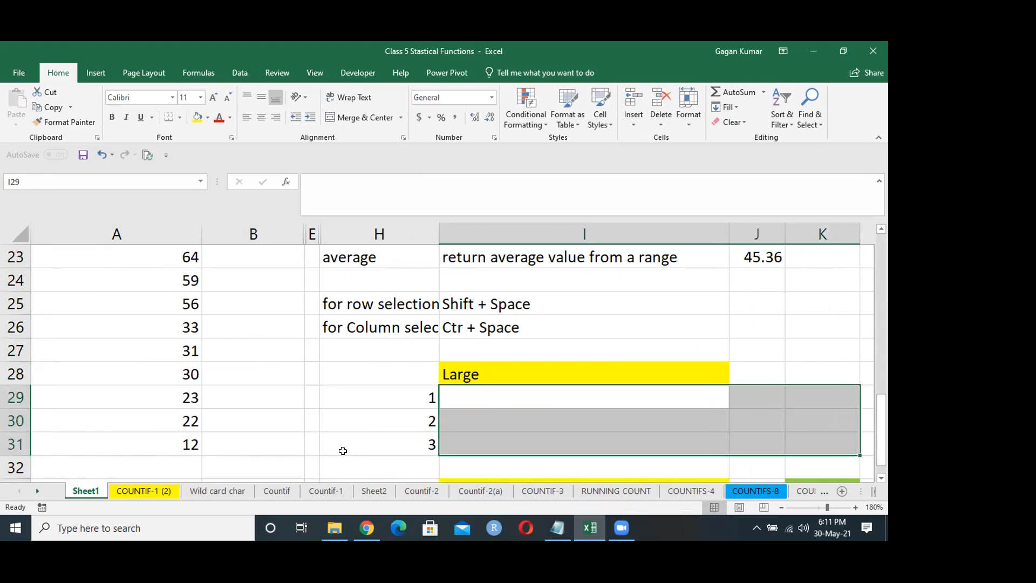
# Step: Clear the helper rank numbers in M29:O31
pyautogui.press('Right')
pyautogui.press('Right')
pyautogui.press('Right')
pyautogui.press('Right')
pyautogui.press('Right')
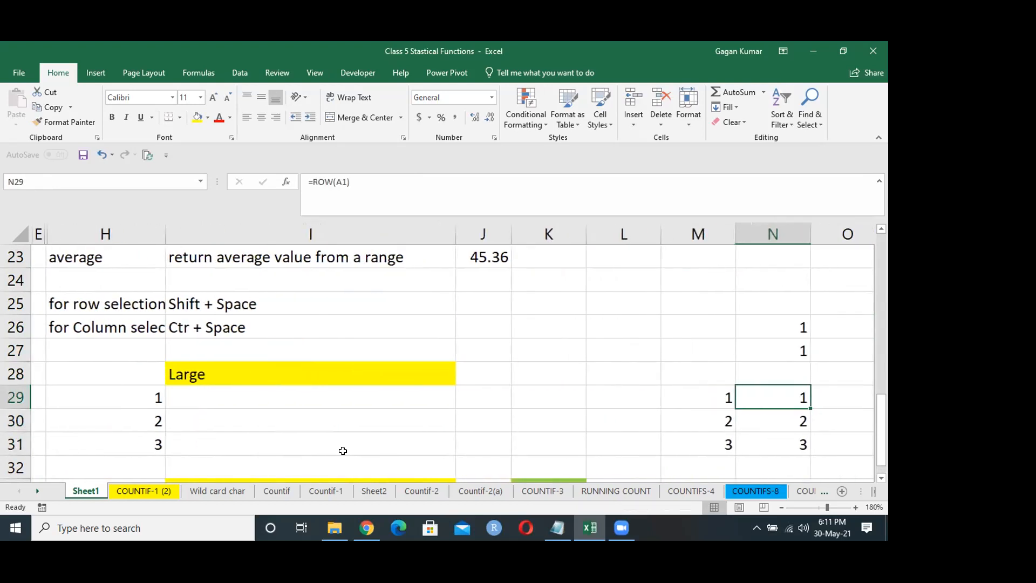
pyautogui.press('Left')
pyautogui.hotkey('shift', 'Down')
pyautogui.hotkey('shift', 'Down')
pyautogui.hotkey('shift', 'Right')
pyautogui.hotkey('shift', 'Right')
pyautogui.press('Delete')
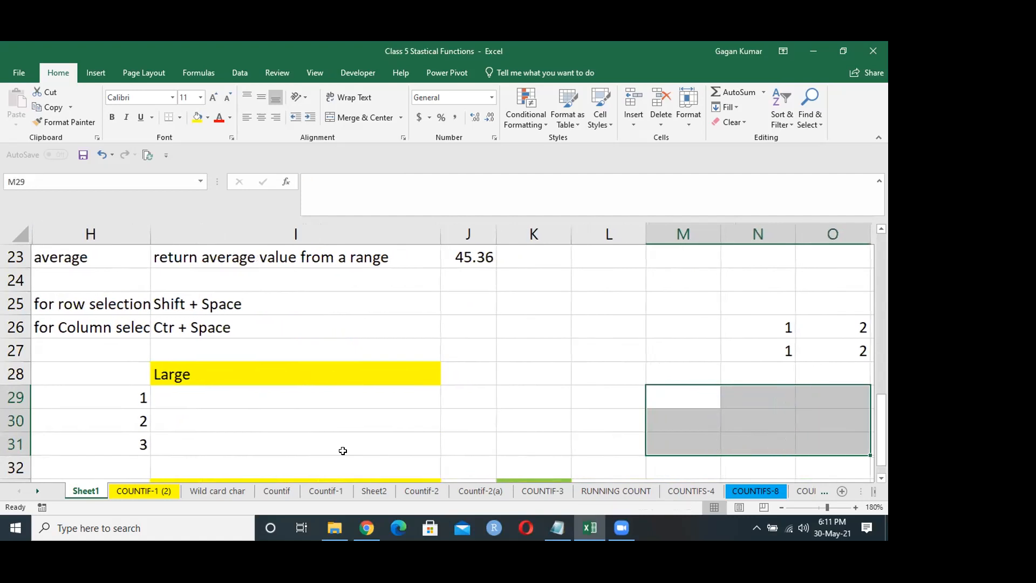
pyautogui.hotkey('ctrl', 'Up')
pyautogui.press('Down')
pyautogui.press('Down')
pyautogui.press('Down')
pyautogui.press('Down')
pyautogui.press('Down')
pyautogui.press('Down')
pyautogui.press('Down')
pyautogui.press('Down')
pyautogui.press('Down')
pyautogui.press('Down')
pyautogui.press('Down')
pyautogui.press('Down')
pyautogui.press('Down')
pyautogui.press('Down')
pyautogui.press('Down')
pyautogui.press('Down')
pyautogui.press('Down')
pyautogui.press('Down')
pyautogui.press('Down')
pyautogui.press('Down')
pyautogui.press('Down')
pyautogui.press('Down')
pyautogui.press('Down')
# Step: Clear the helper numbers in N26:Q27, including the COLUMN formula row
pyautogui.hotkey('ctrl', 'Up')
pyautogui.press('Up')
pyautogui.press('Down')
pyautogui.press('Right')
pyautogui.press('Right')
pyautogui.press('Right')
pyautogui.press('Right')
pyautogui.press('Right')
pyautogui.press('Up')
pyautogui.press('Up')
pyautogui.press('Up')
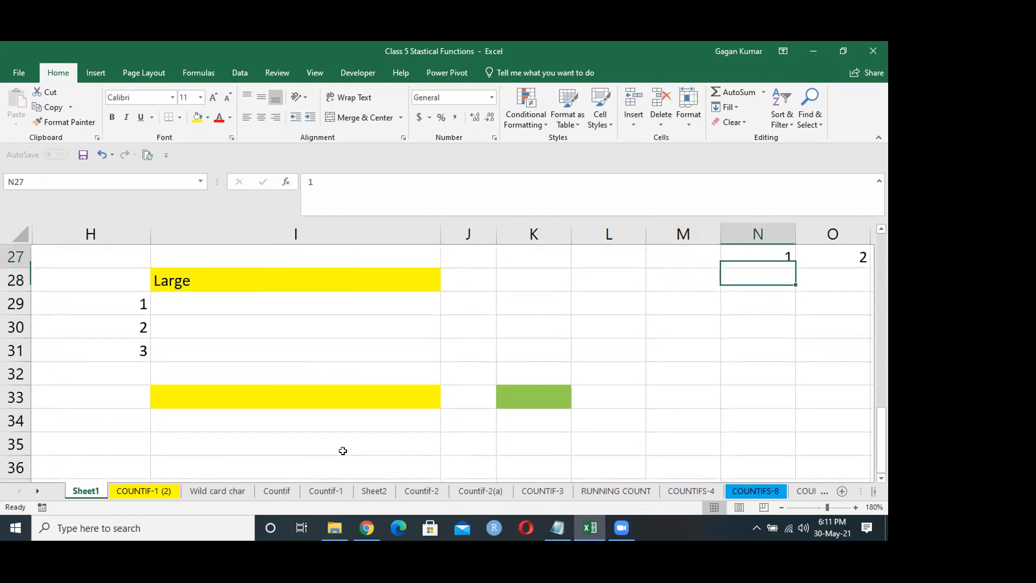
pyautogui.press('Down')
pyautogui.hotkey('shift', 'Down')
pyautogui.hotkey('shift', 'Right')
pyautogui.hotkey('shift', 'Right')
pyautogui.hotkey('shift', 'Right')
pyautogui.hotkey('shift', 'Right')
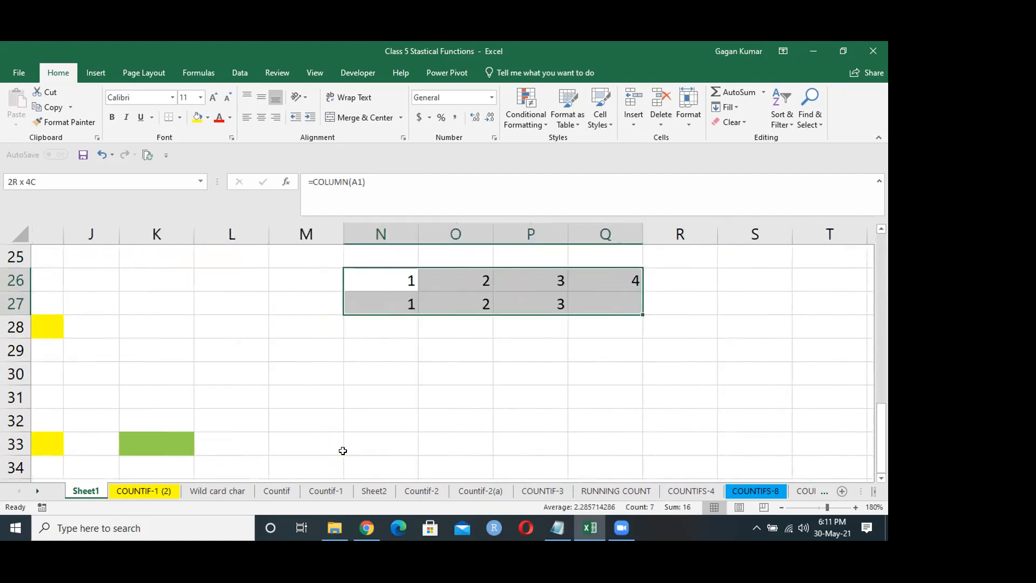
# Step: Select cell I29, the first result cell under the Large heading beside rank 1
pyautogui.press('Left')
pyautogui.press('Left')
pyautogui.press('Left')
pyautogui.press('Left')
pyautogui.press('Left')
pyautogui.press('Left')
pyautogui.press('Left')
pyautogui.press('Left')
pyautogui.press('Left')
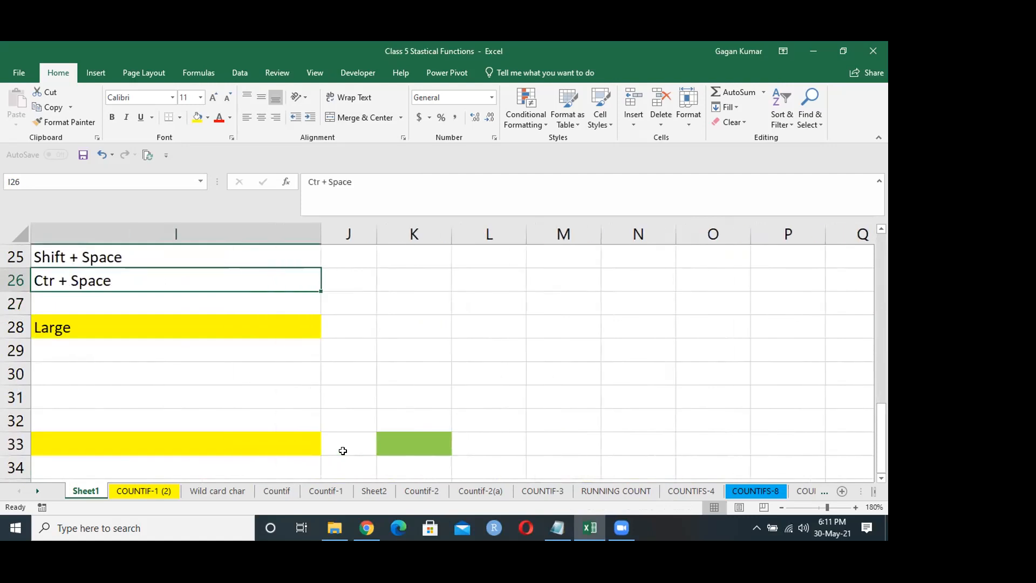
pyautogui.press('Down')
pyautogui.press('Down')
pyautogui.press('Right')
pyautogui.press('Right')
pyautogui.press('Right')
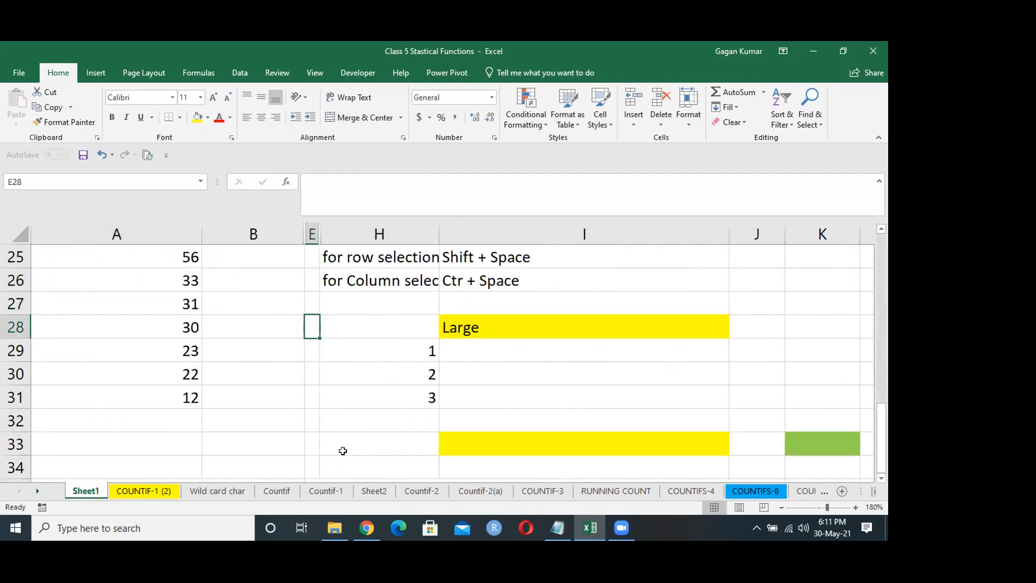
pyautogui.press('Right')
pyautogui.press('Right')
pyautogui.press('Down')
pyautogui.press('Left')
pyautogui.write('=')
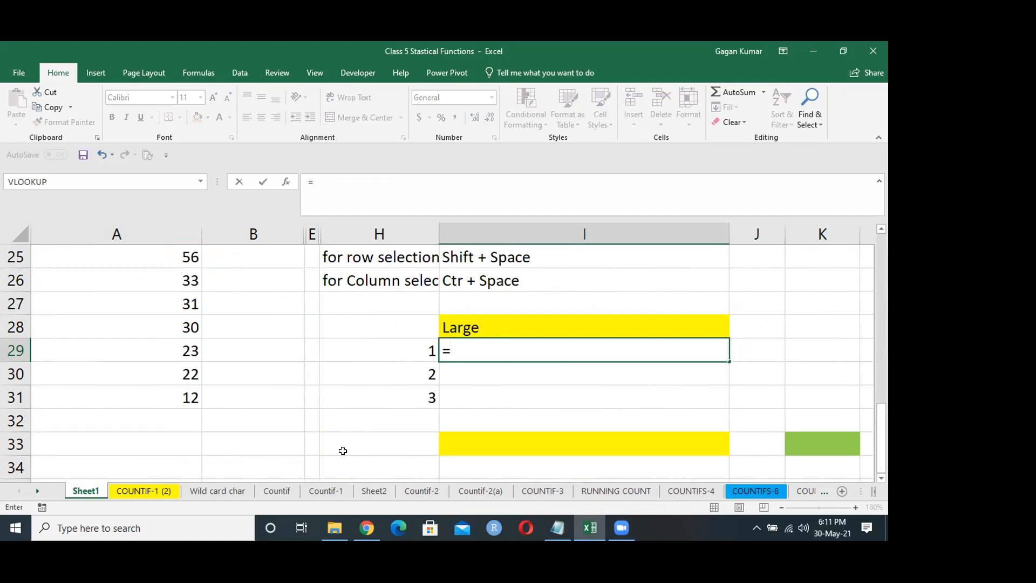
pyautogui.press('Escape')
# Step: Look at the COUNTIF-1 (2) and Wild card char sheets and return to Sheet1
pyautogui.hotkey('ctrl', 'pagedown')
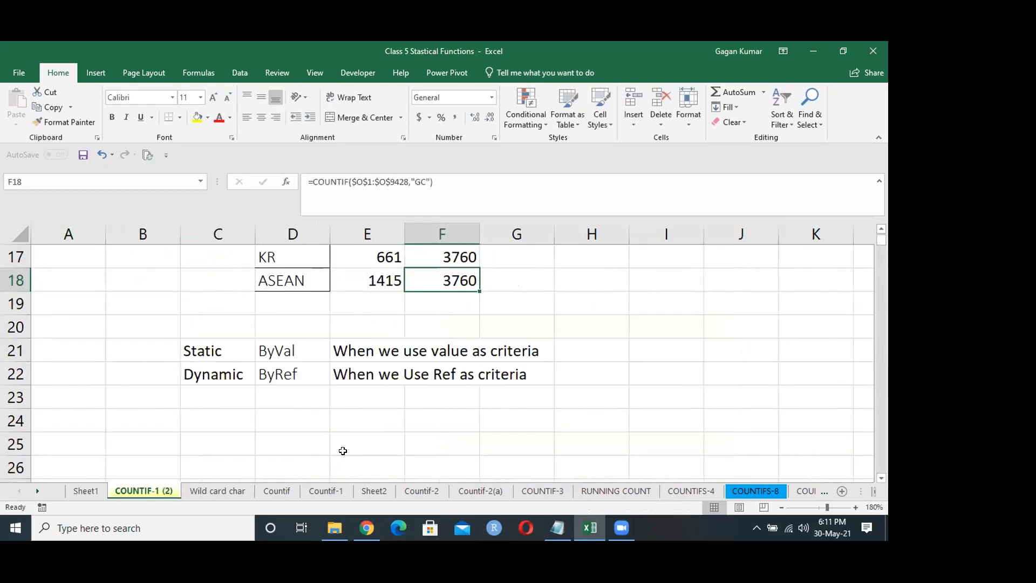
pyautogui.hotkey('ctrl', 'Up')
pyautogui.hotkey('ctrl', 'Home')
pyautogui.hotkey('ctrl', 'pagedown')
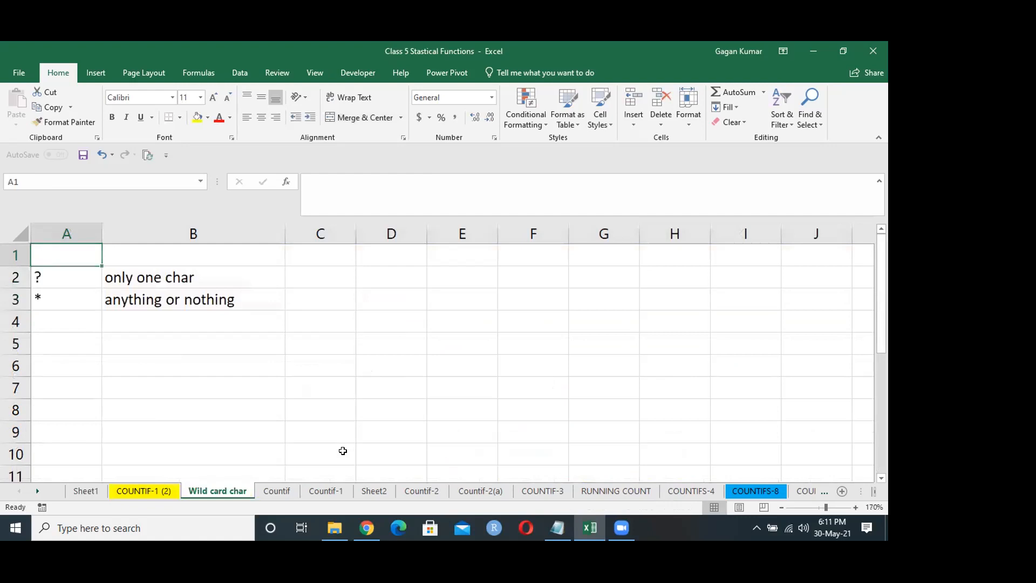
pyautogui.hotkey('ctrl', 'pageup')
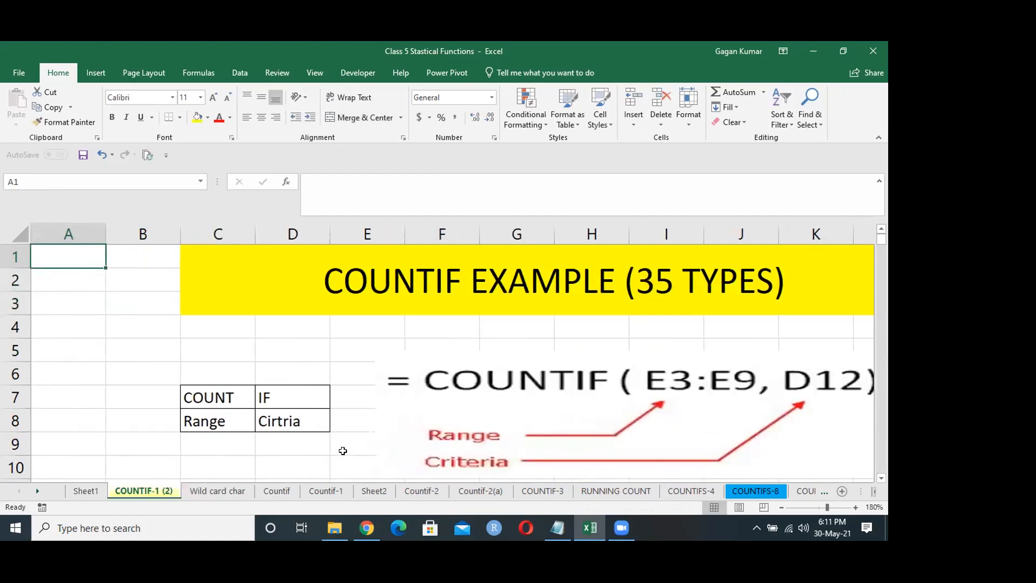
pyautogui.hotkey('ctrl', 'pageup')
# Step: Try to enter a MAX formula in I29
pyautogui.write('=')
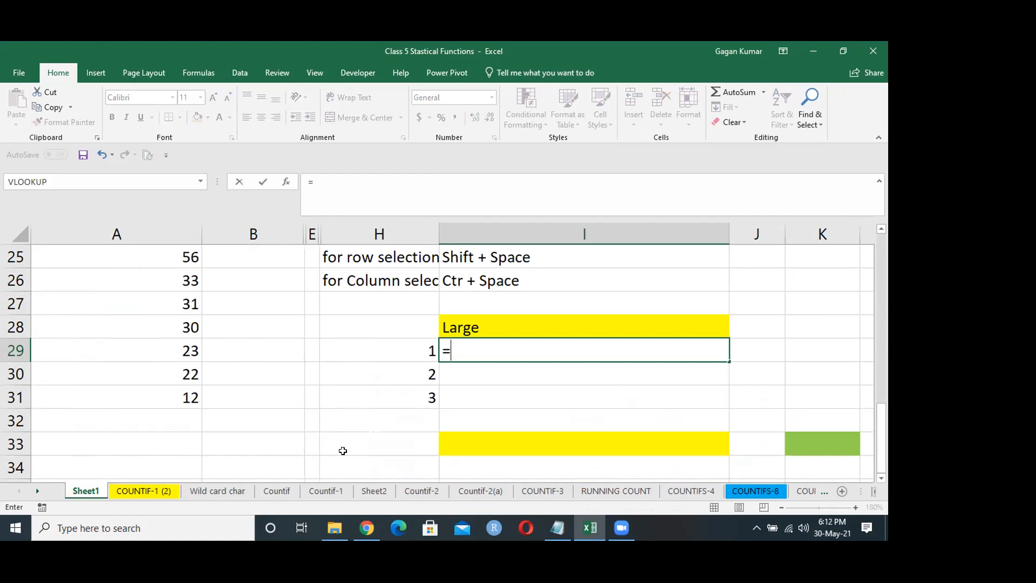
pyautogui.write('ma')
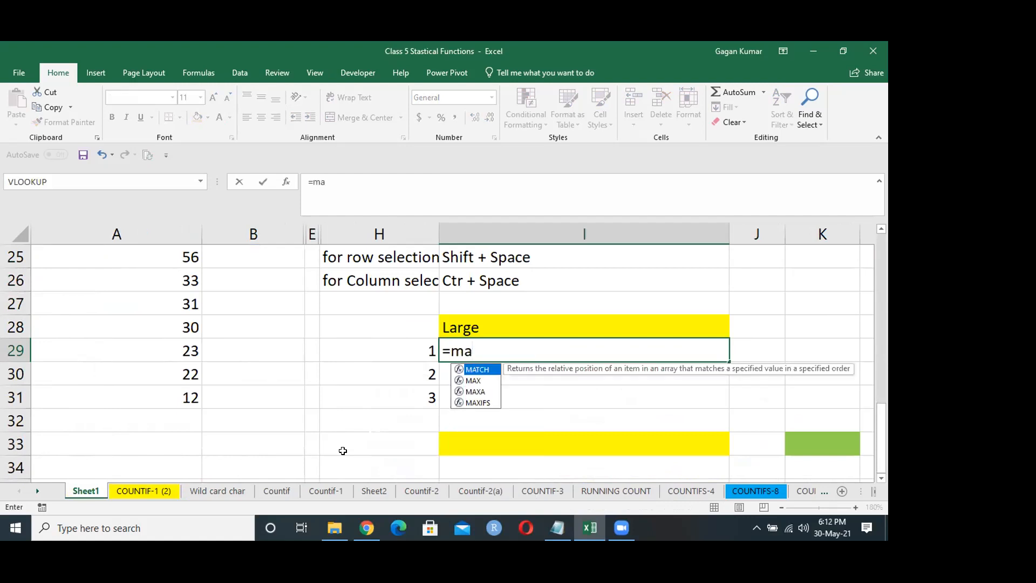
pyautogui.write('x')
pyautogui.press('Left')
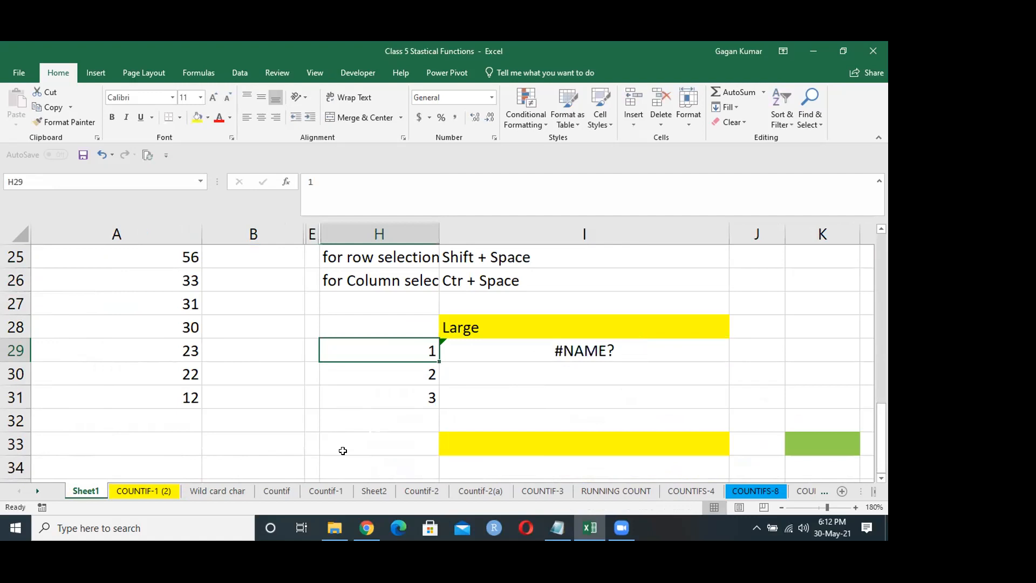
# Step: Enter =MAX(A21:A31) in I29 to return the highest value of the Data column
pyautogui.press('Right')
pyautogui.write('=ma')
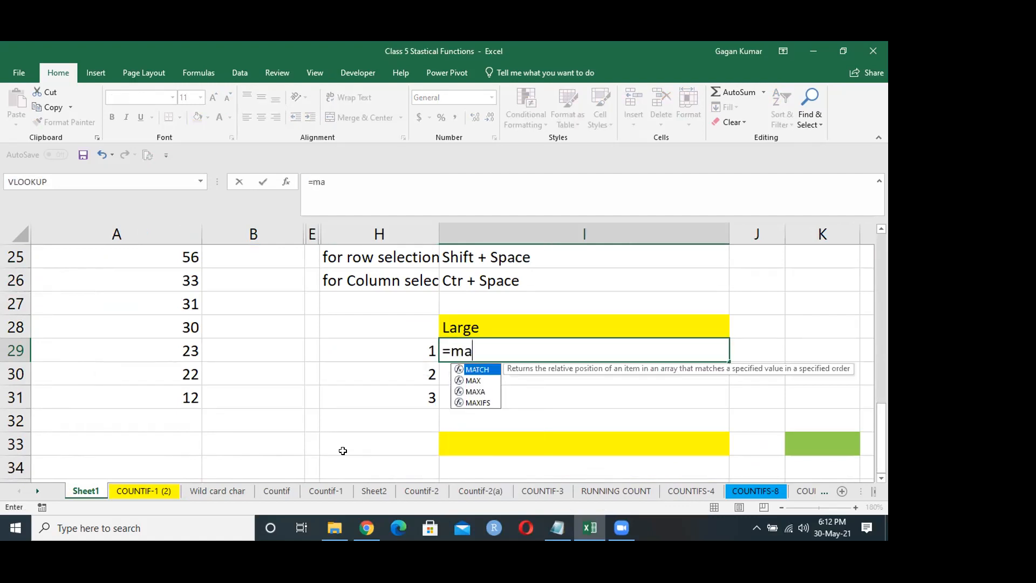
pyautogui.write('x')
pyautogui.press('Tab')
pyautogui.press('Left')
pyautogui.press('Left')
pyautogui.press('Left')
pyautogui.press('Left')
pyautogui.press('Down')
pyautogui.hotkey('ctrl', 'shift', 'Up')
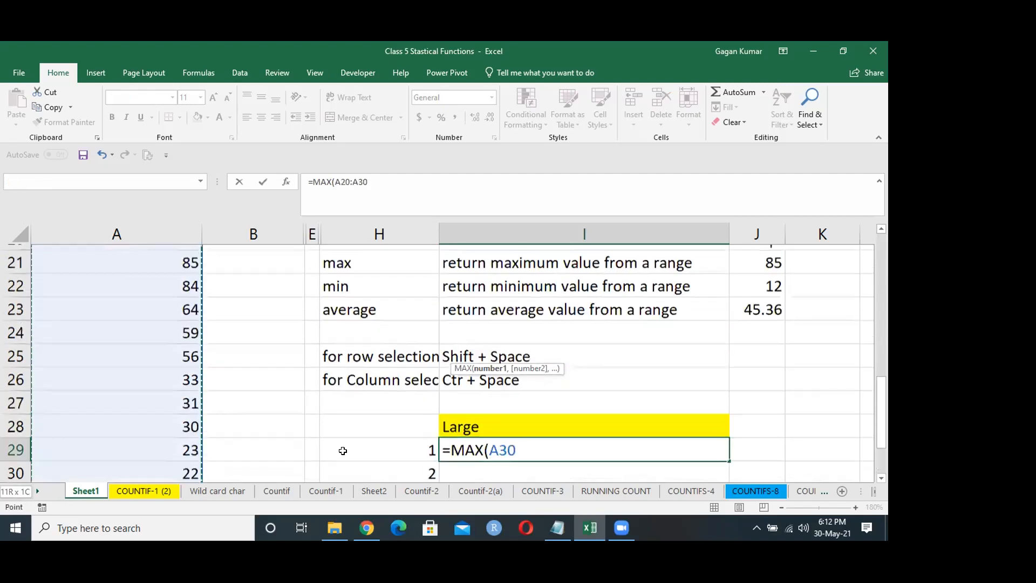
pyautogui.press('Down')
pyautogui.hotkey('ctrl', 'shift', 'Up')
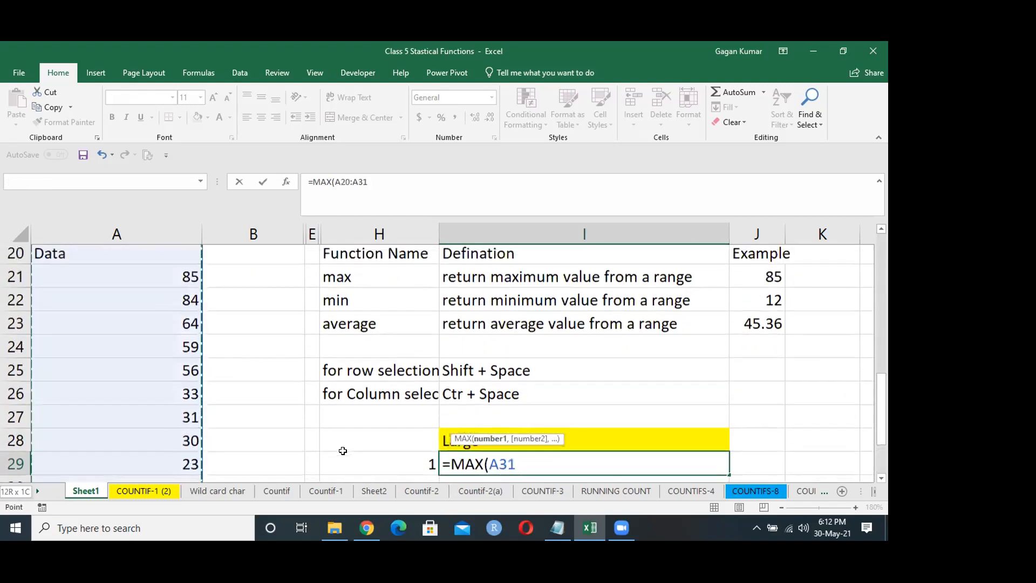
pyautogui.press('Return')
pyautogui.press('Up')
pyautogui.press('Down')
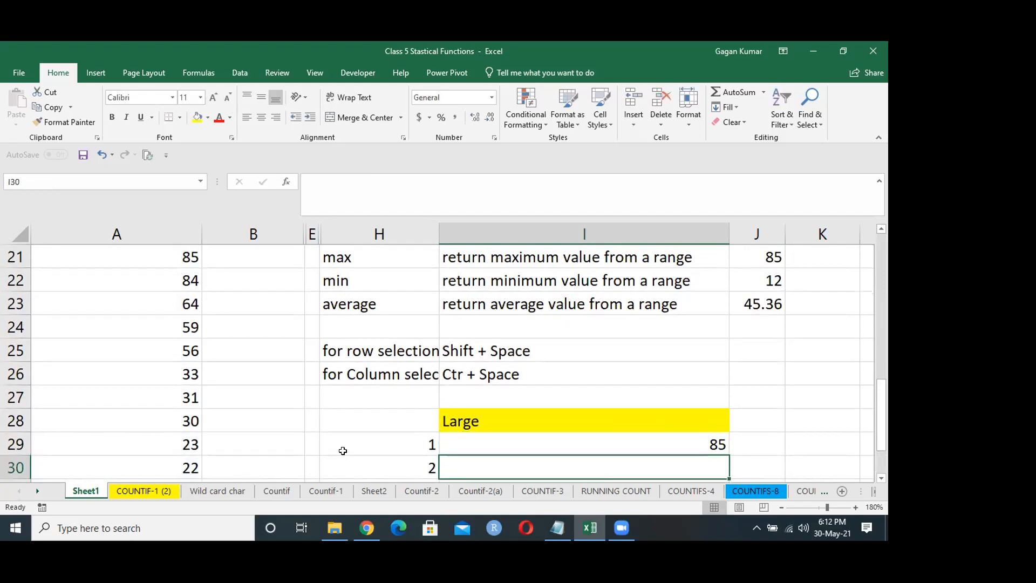
pyautogui.press('Up')
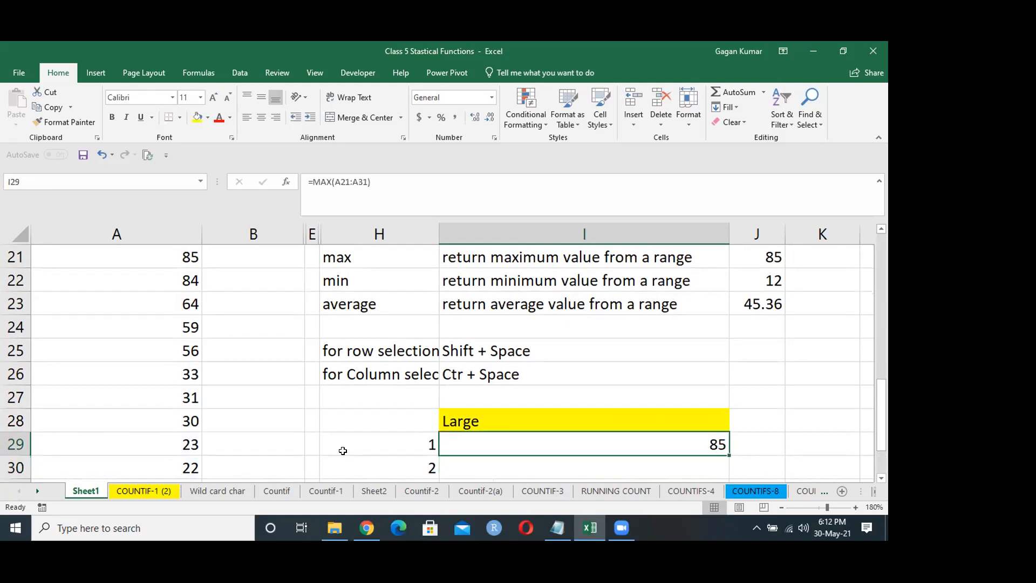
# Step: Enter =LARGE($A$21:$A$30,H29) in J29, locking the data range and taking the rank from column H
pyautogui.press('Right')
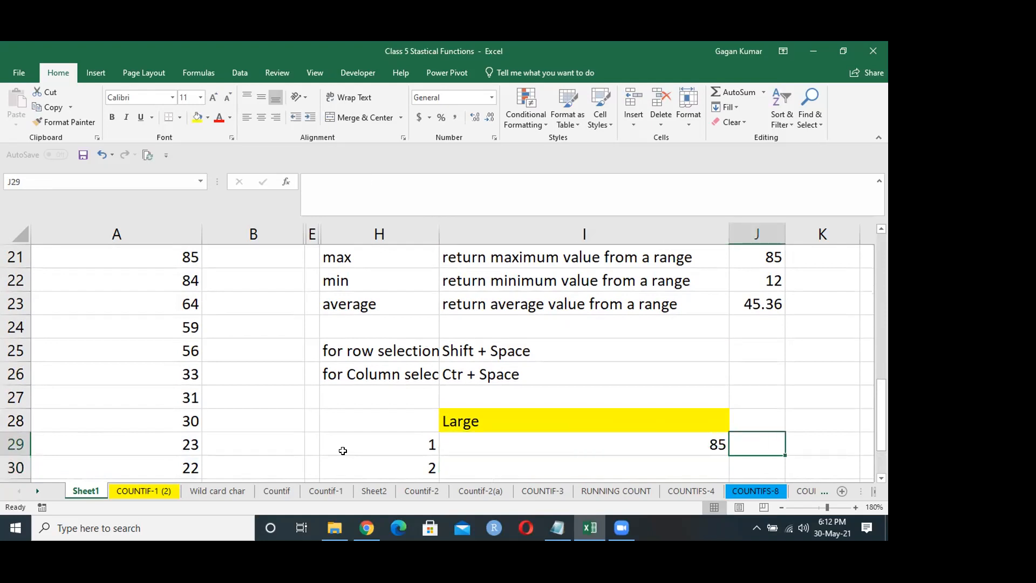
pyautogui.press('Down')
pyautogui.press('Up')
pyautogui.write('=lar')
pyautogui.press('Tab')
pyautogui.press('Left')
pyautogui.hotkey('ctrl', 'Left')
pyautogui.hotkey('ctrl', 'Left')
pyautogui.press('Down')
pyautogui.hotkey('shift', 'Up')
pyautogui.hotkey('shift', 'Up')
pyautogui.hotkey('shift', 'Up')
pyautogui.hotkey('shift', 'Up')
pyautogui.hotkey('shift', 'Up')
pyautogui.hotkey('shift', 'Up')
pyautogui.hotkey('shift', 'Up')
pyautogui.hotkey('shift', 'Up')
pyautogui.hotkey('shift', 'Up')
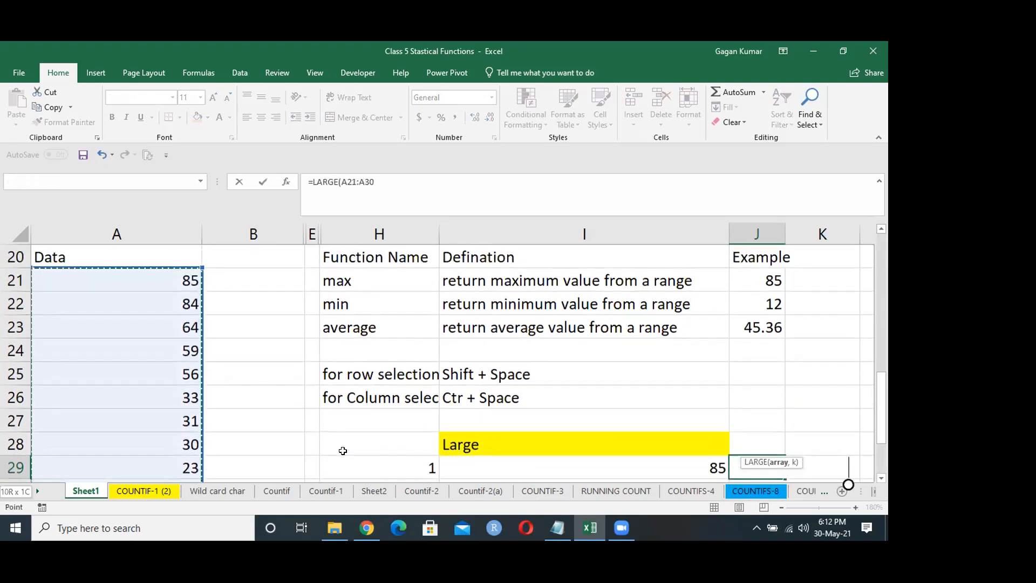
pyautogui.press('F4')
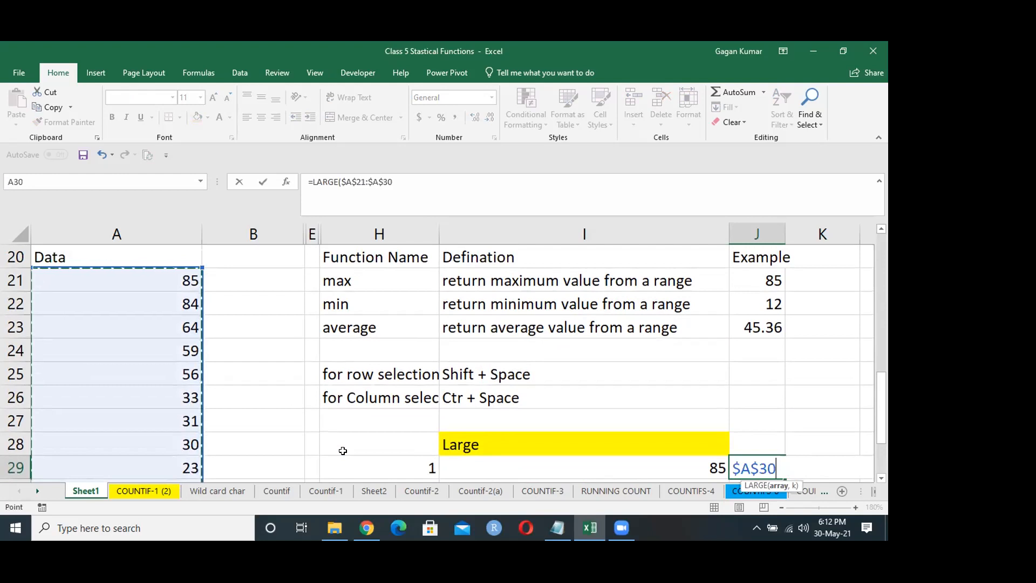
pyautogui.write(',')
pyautogui.press('Left')
pyautogui.press('Left')
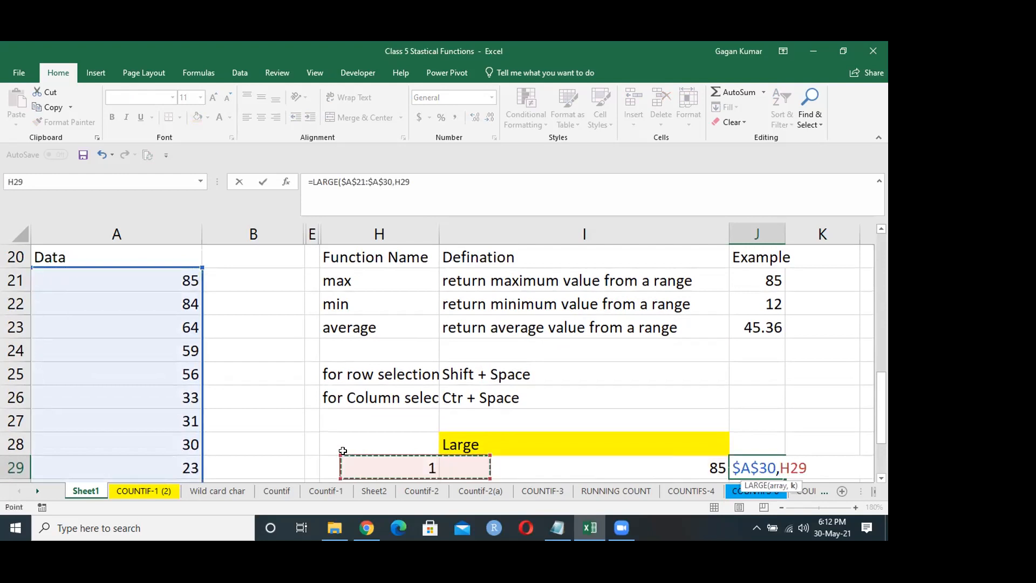
pyautogui.press('Return')
# Step: Fill the LARGE formula down from J29 to J31 for ranks 2 and 3
pyautogui.press('Up')
pyautogui.hotkey('shift', 'Down')
pyautogui.hotkey('shift', 'Down')
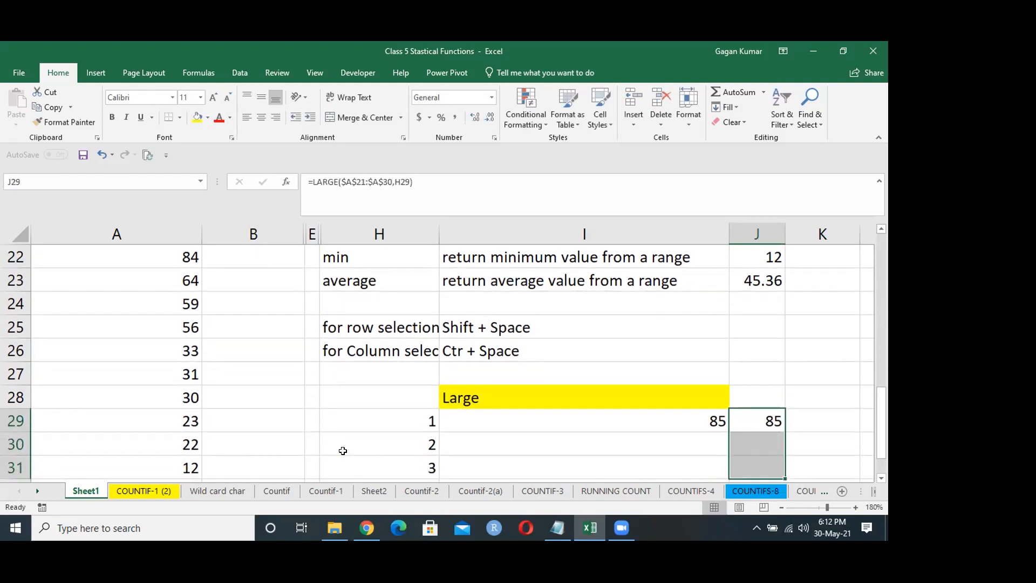
pyautogui.hotkey('ctrl', 'd')
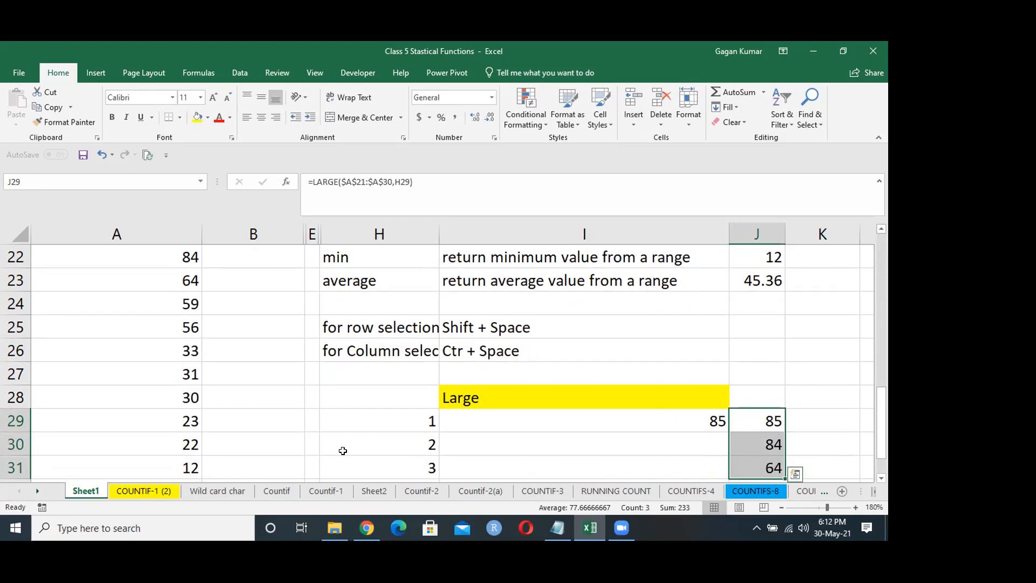
# Step: Inspect the array and rank references in J29's LARGE formula without changing it
pyautogui.press('Up')
pyautogui.press('Down')
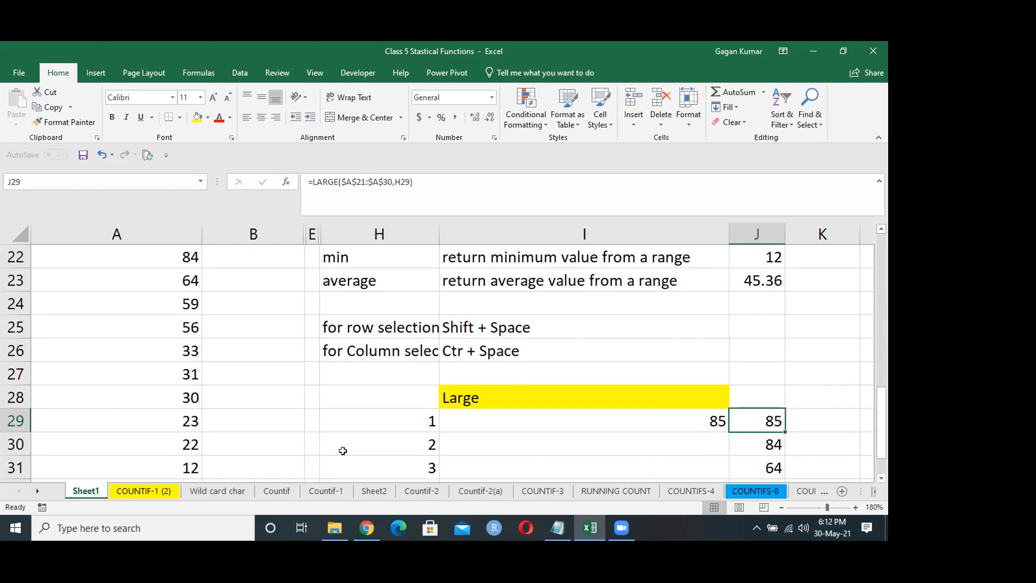
pyautogui.press('F2')
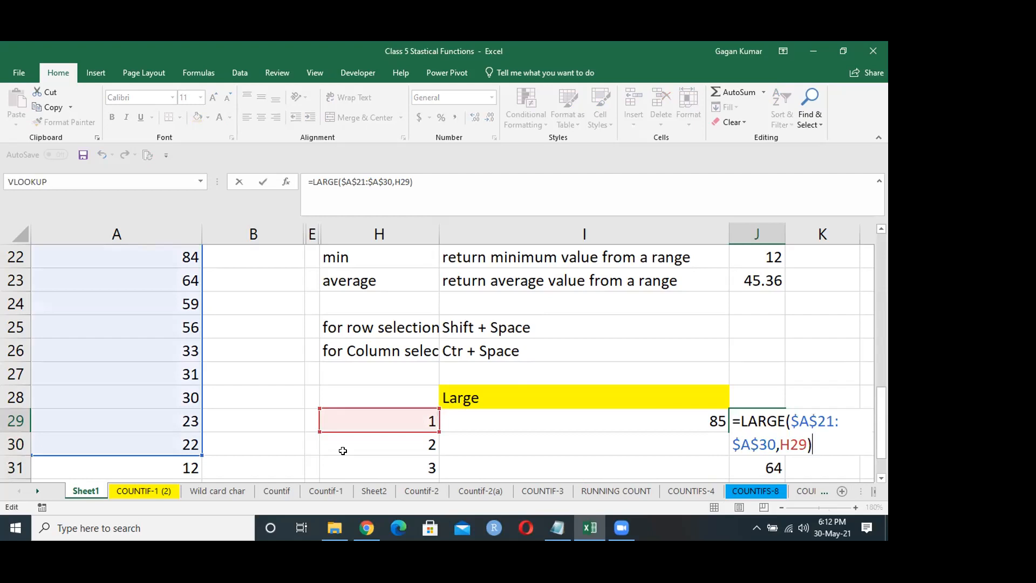
pyautogui.press('Escape')
pyautogui.press('Right')
pyautogui.press('Right')
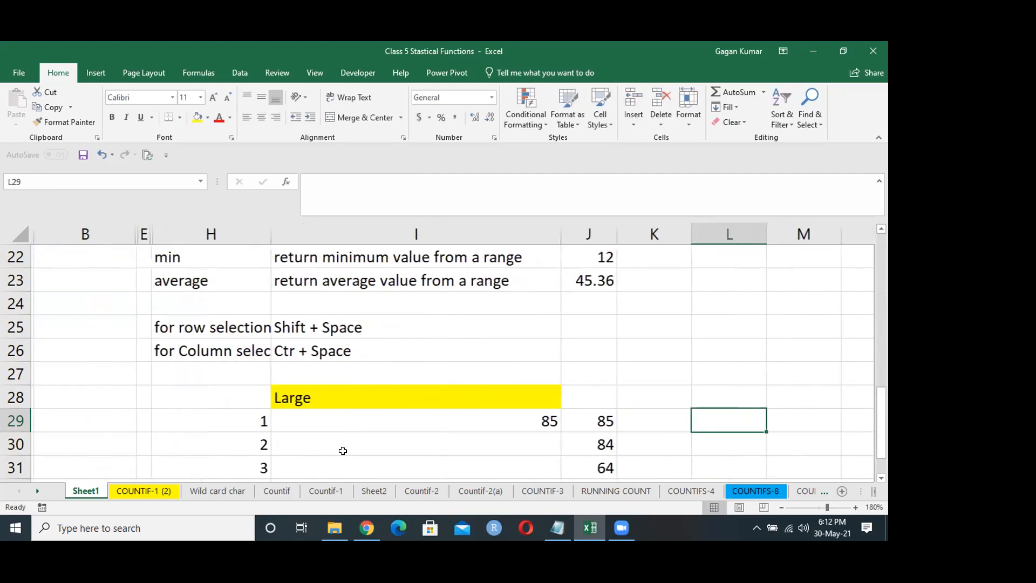
pyautogui.press('Left')
pyautogui.press('Right')
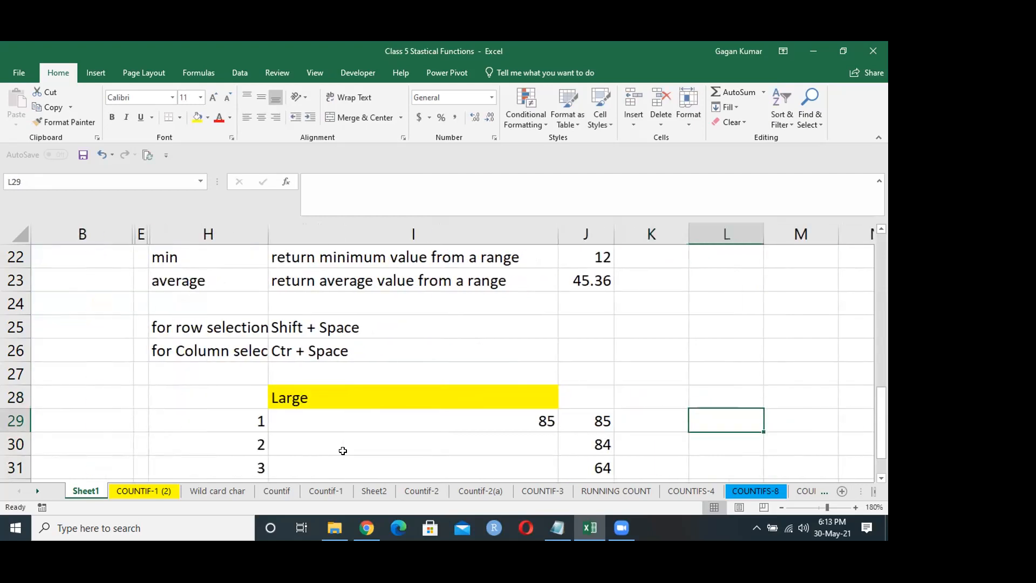
pyautogui.press('Left')
pyautogui.press('Left')
pyautogui.press('Left')
pyautogui.press('Left')
pyautogui.press('Left')
pyautogui.press('Left')
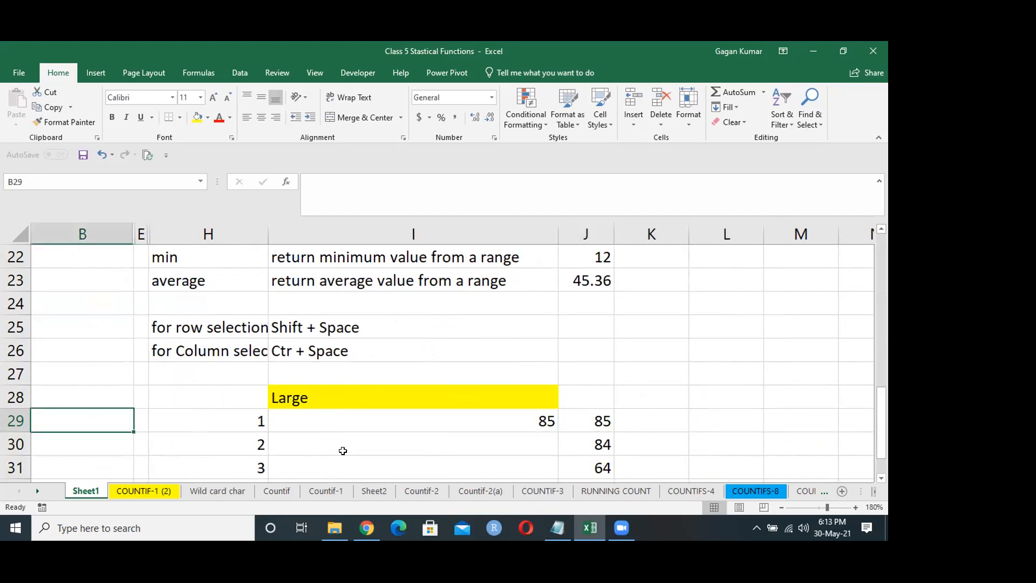
# Step: Replace the rank reference in J29 with the constant 1, making it =LARGE($A$21:$A$30,1)
pyautogui.press('Right')
pyautogui.press('Down')
pyautogui.press('Up')
pyautogui.press('Right')
pyautogui.press('Right')
pyautogui.press('F2')
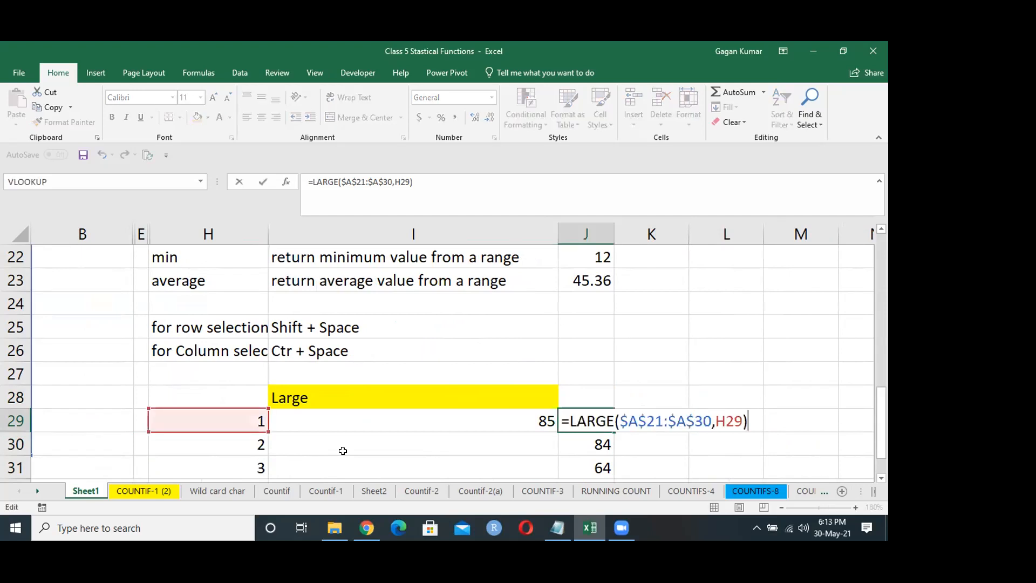
pyautogui.press('BackSpace')
pyautogui.press('BackSpace')
pyautogui.press('BackSpace')
pyautogui.press('BackSpace')
pyautogui.write('1')
pyautogui.hotkey('ctrl', 'Return')
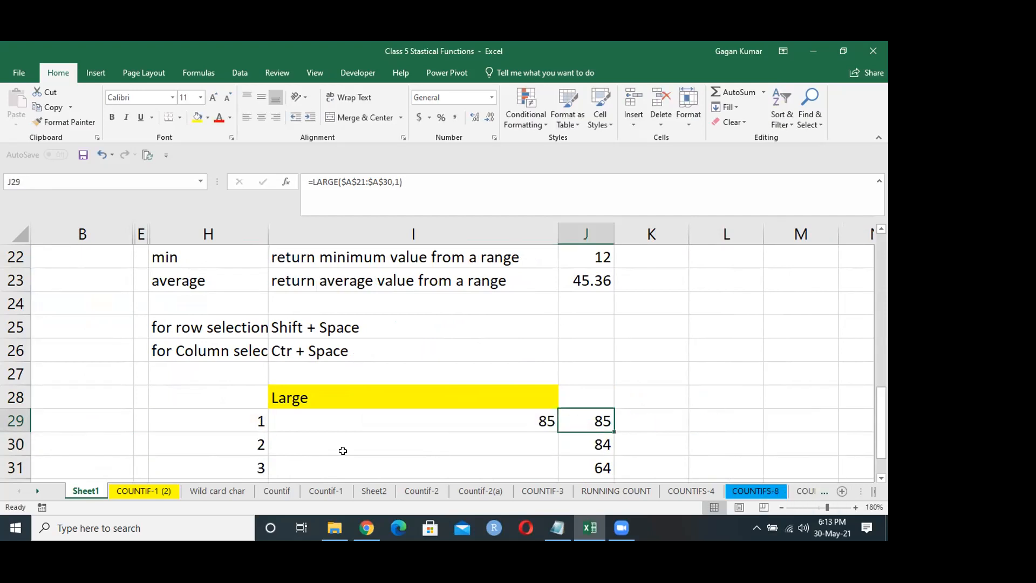
# Step: Fill the constant-rank LARGE formula from J29 down to J31
pyautogui.hotkey('shift', 'Down')
pyautogui.hotkey('shift', 'Down')
pyautogui.hotkey('ctrl', 'd')
pyautogui.press('Down')
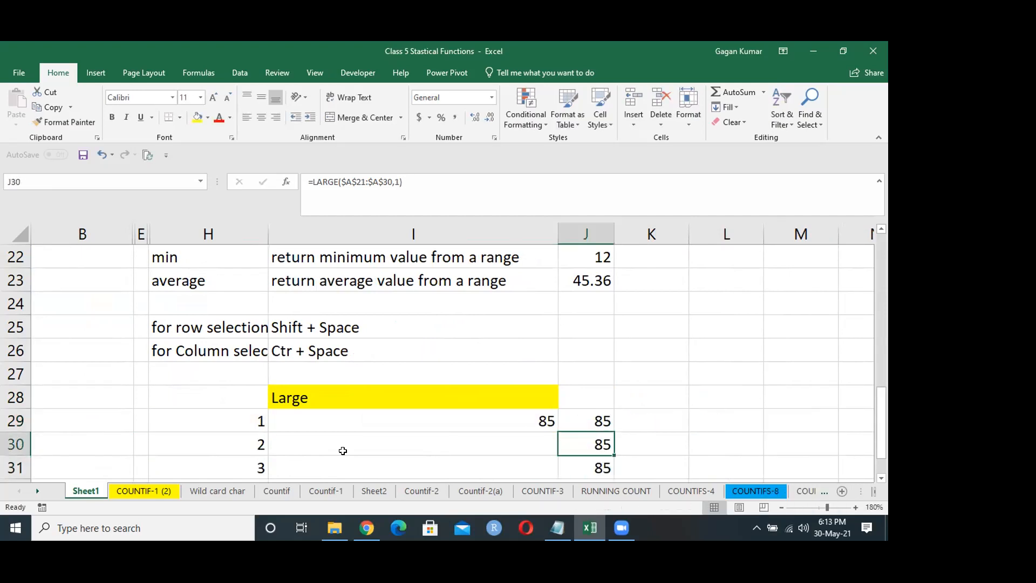
# Step: Change the LARGE rank constant to 2 in J30 and to 3 in J31
pyautogui.press('F2')
pyautogui.press('BackSpace')
pyautogui.press('BackSpace')
pyautogui.write('2')
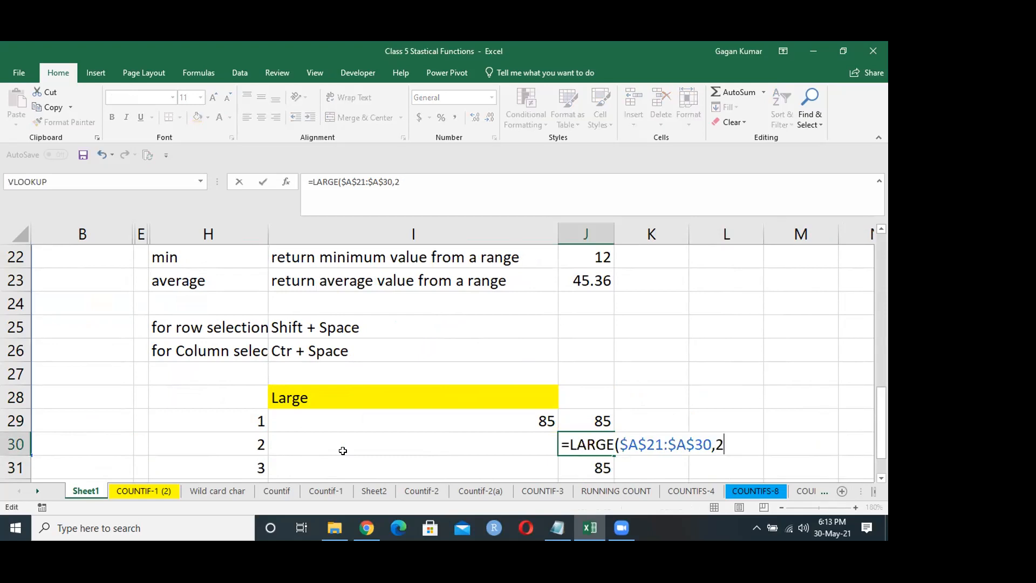
pyautogui.press('Return')
pyautogui.press('F2')
pyautogui.press('BackSpace')
pyautogui.press('BackSpace')
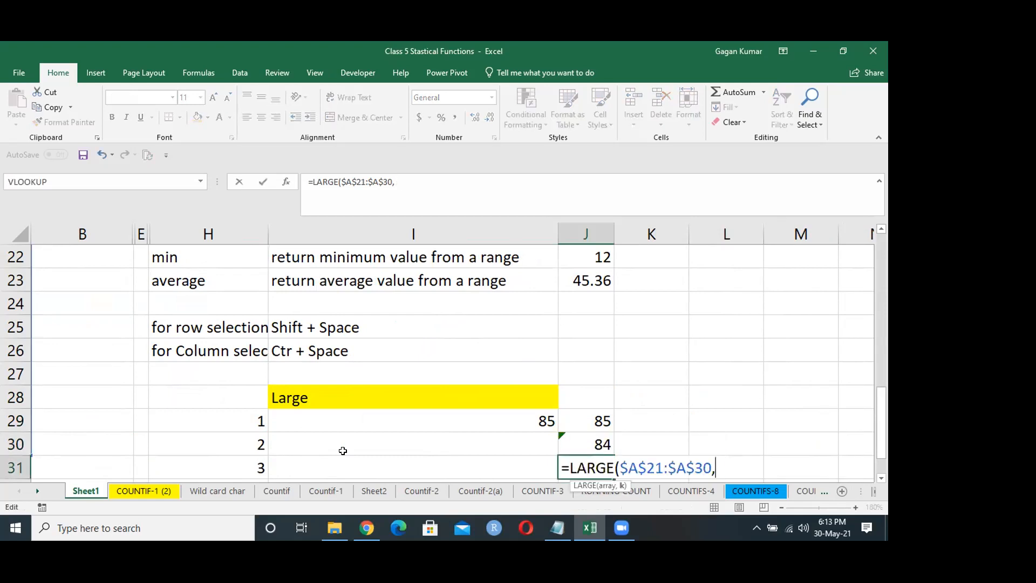
pyautogui.write('3')
pyautogui.press('Return')
# Step: Copy J29's formula into K29 and use H29 as its rank, making =LARGE($A$21:$A$30,H29)
pyautogui.press('Up')
pyautogui.press('Up')
pyautogui.press('Up')
pyautogui.press('Right')
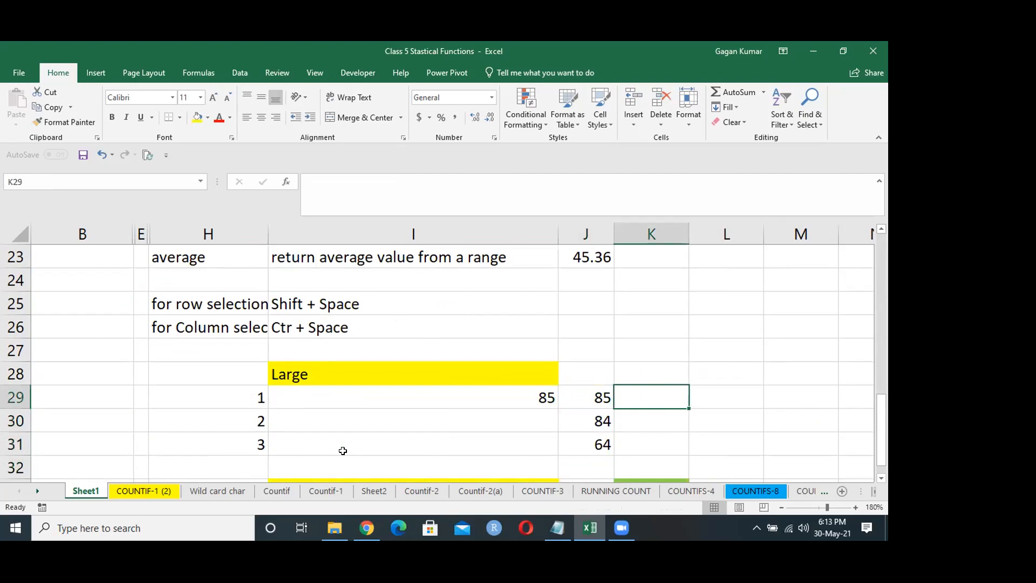
pyautogui.hotkey('ctrl', 'r')
pyautogui.press('F2')
pyautogui.press('BackSpace')
pyautogui.press('BackSpace')
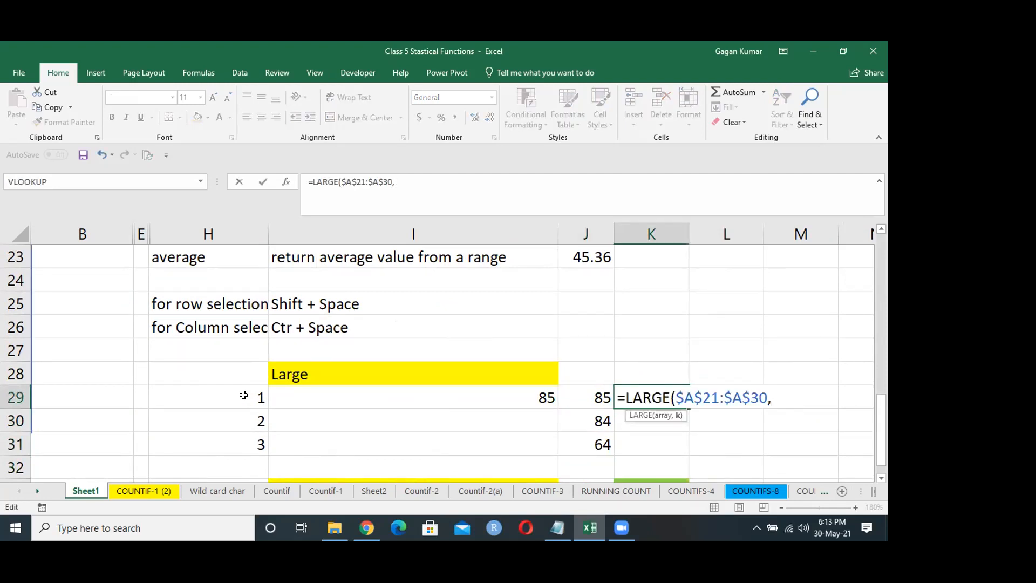
pyautogui.click(243, 395)
pyautogui.press('Return')
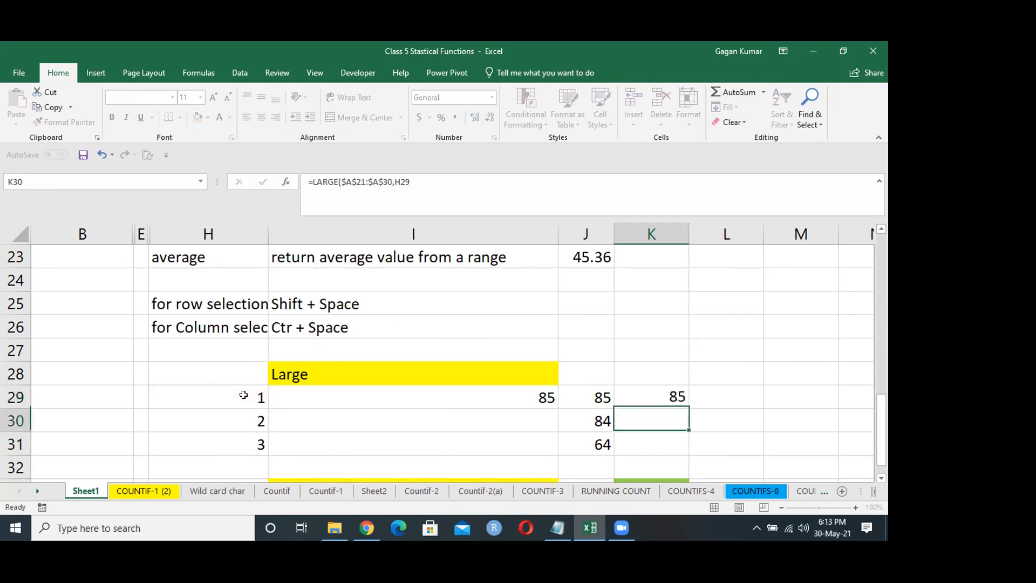
# Step: Fill the H-referenced LARGE formula from K29 down to K31
pyautogui.press('Up')
pyautogui.hotkey('shift', 'Down')
pyautogui.hotkey('shift', 'Down')
pyautogui.hotkey('ctrl', 'd')
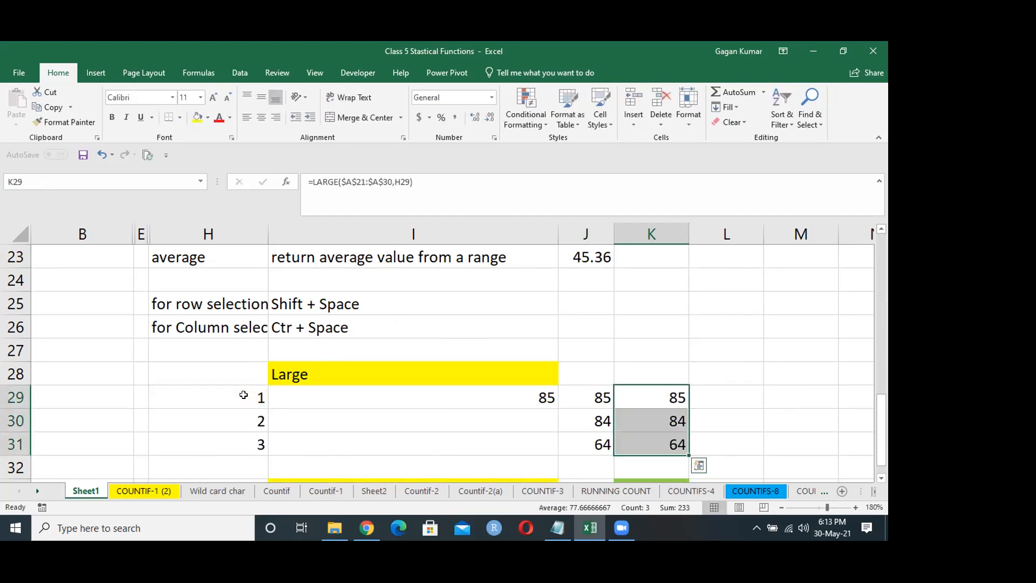
# Step: Copy K29's formula into L29 and replace its rank reference with the start of a nested MATCH function
pyautogui.press('Right')
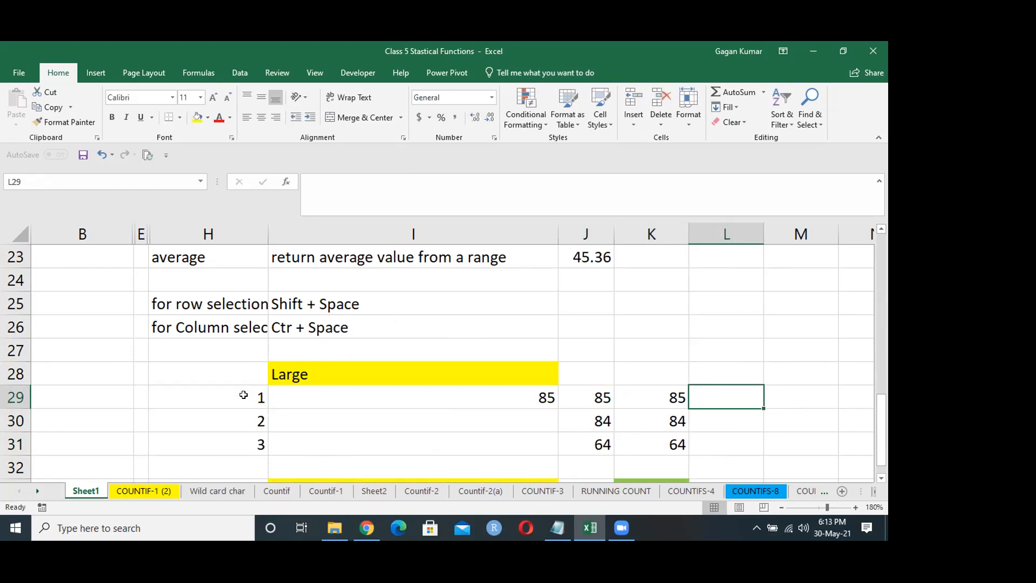
pyautogui.write('=')
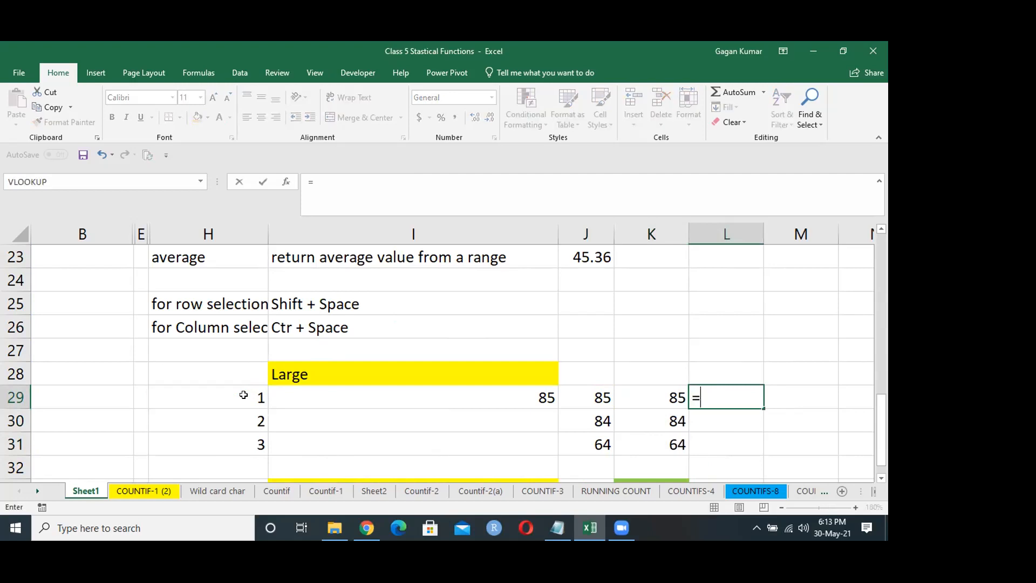
pyautogui.press('Escape')
pyautogui.hotkey('ctrl', 'r')
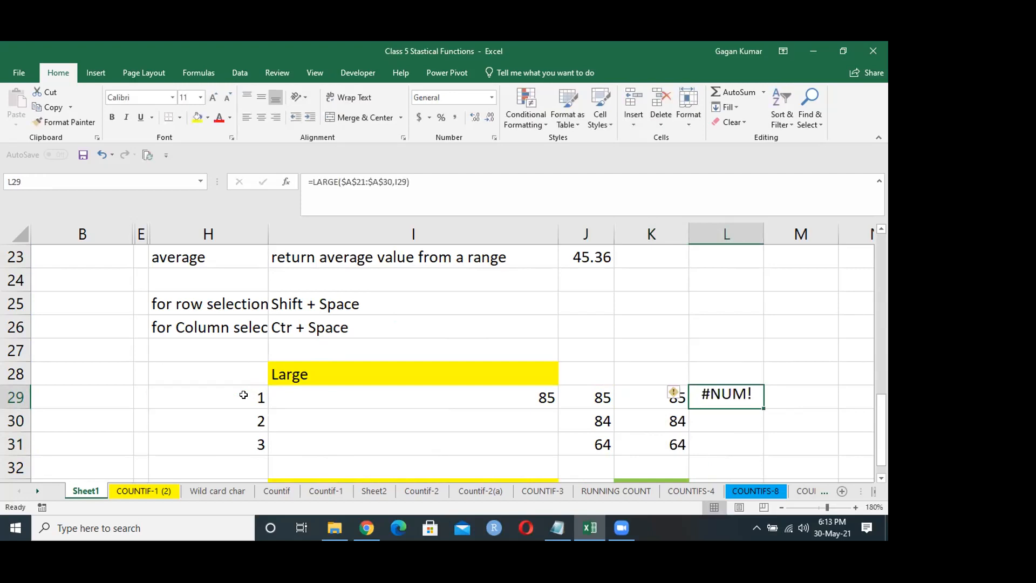
pyautogui.press('F2')
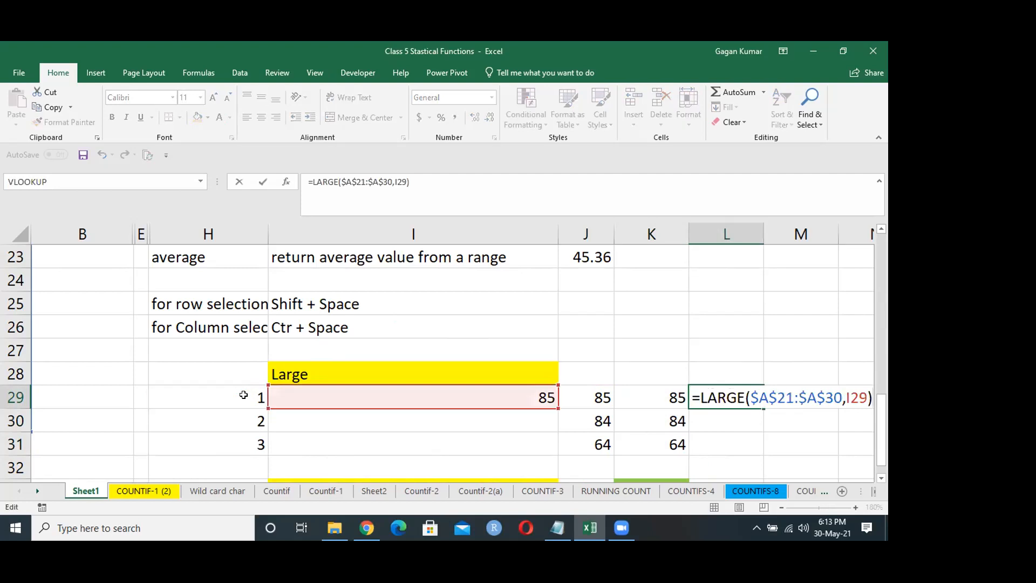
pyautogui.press('BackSpace')
pyautogui.press('BackSpace')
pyautogui.press('BackSpace')
pyautogui.press('BackSpace')
pyautogui.write('mat')
pyautogui.press('Tab')
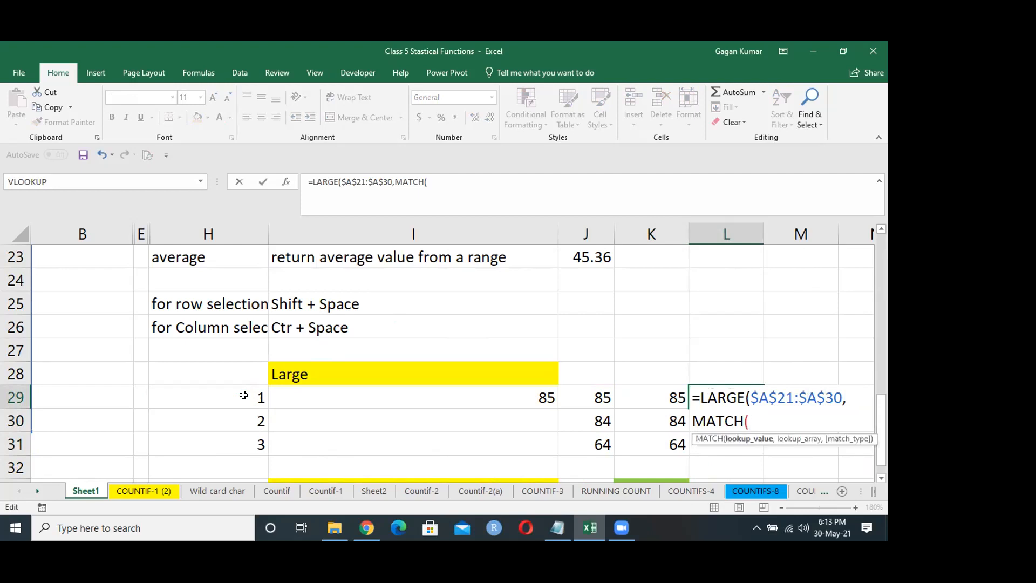
# Step: Complete L29 as =LARGE($A$21:$A$30,MATCH(A21,$A$21:$A$31,0)), locking the lookup range and using exact match
pyautogui.click(68, 321)
pyautogui.press('Left')
pyautogui.hotkey('ctrl', 'Up')
pyautogui.press('Down')
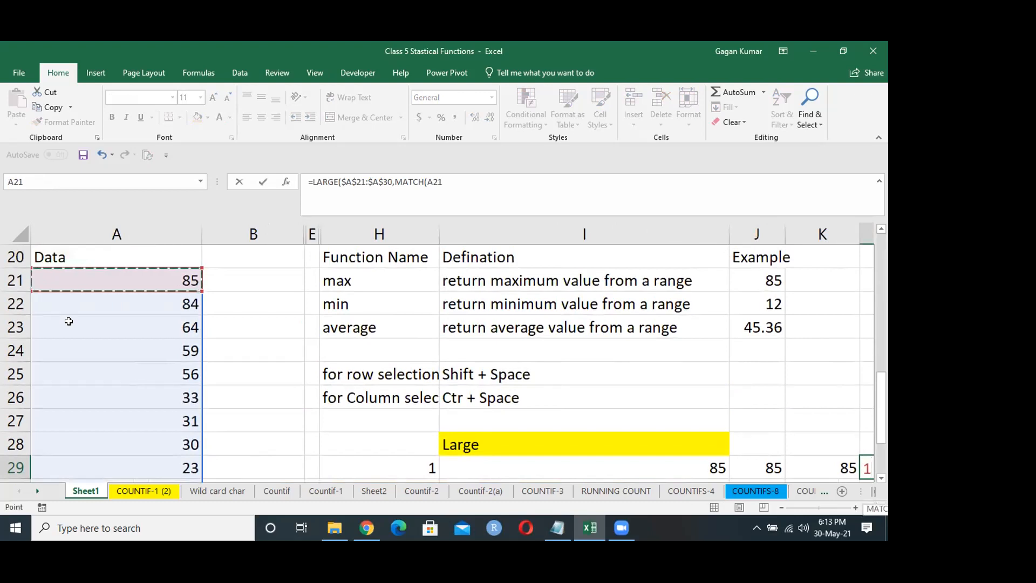
pyautogui.write(',')
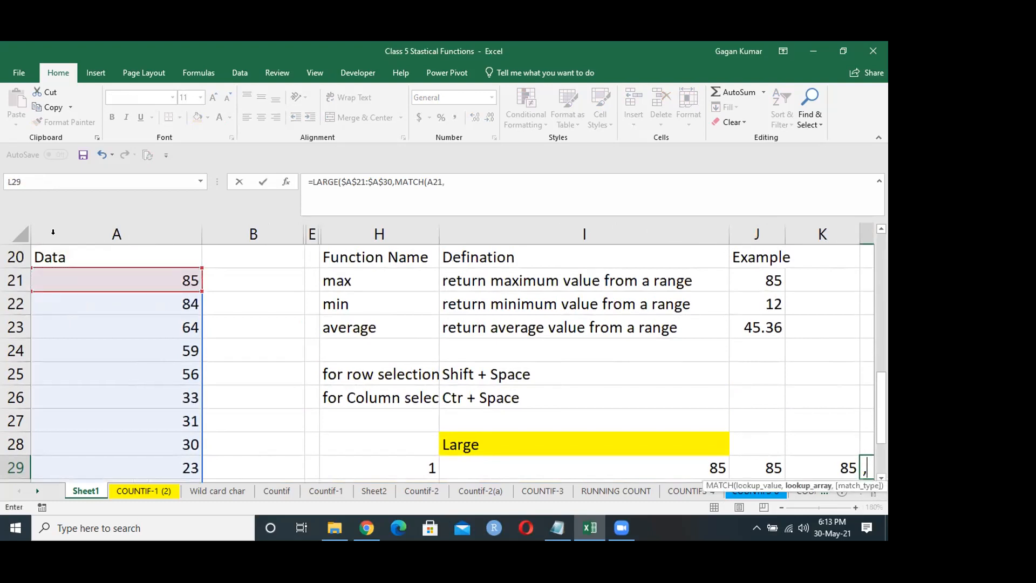
pyautogui.click(88, 275)
pyautogui.hotkey('ctrl', 'shift', 'Down')
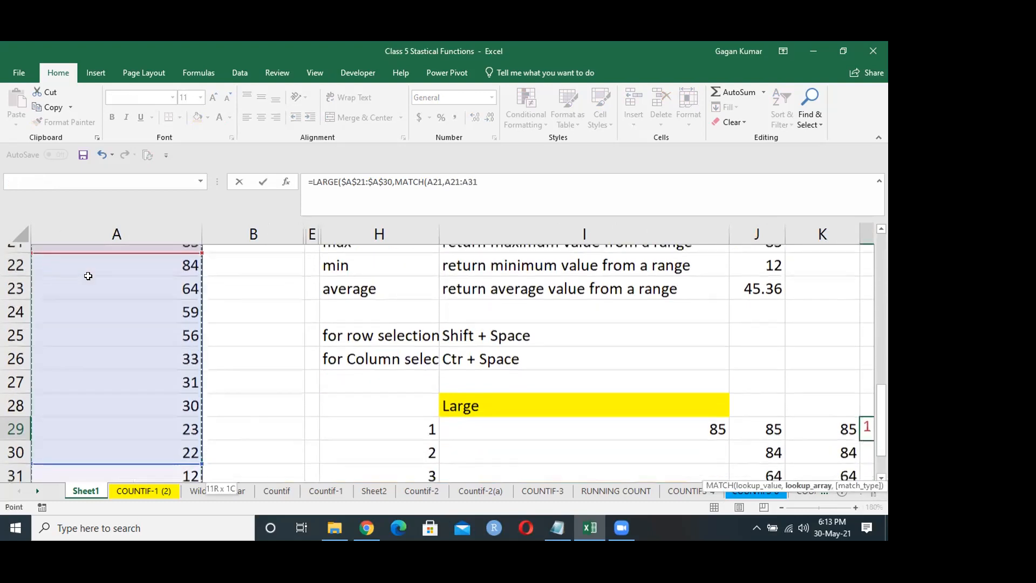
pyautogui.press('F4')
pyautogui.write(',')
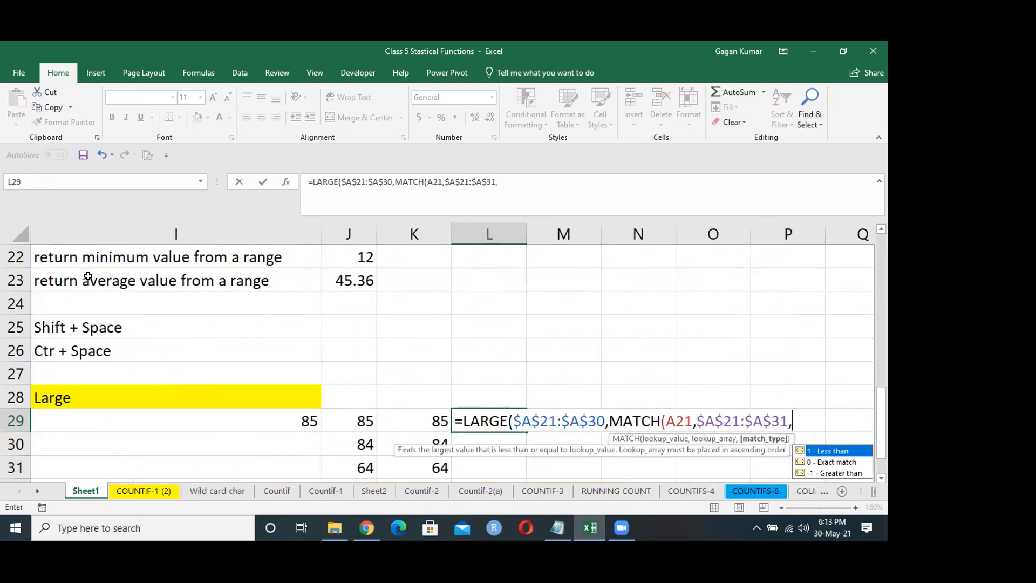
pyautogui.write('0')
pyautogui.press('Return')
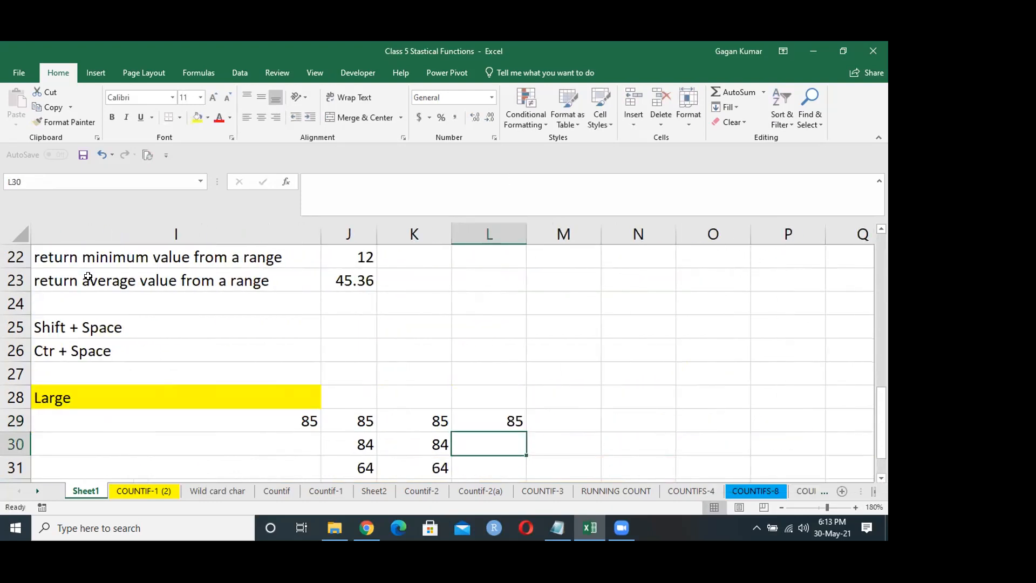
# Step: Fill the LARGE and MATCH formula from L29 down to L31
pyautogui.press('Up')
pyautogui.hotkey('shift', 'Down')
pyautogui.hotkey('shift', 'Down')
pyautogui.hotkey('shift', 'Down')
pyautogui.hotkey('shift', 'Up')
pyautogui.hotkey('ctrl', 'd')
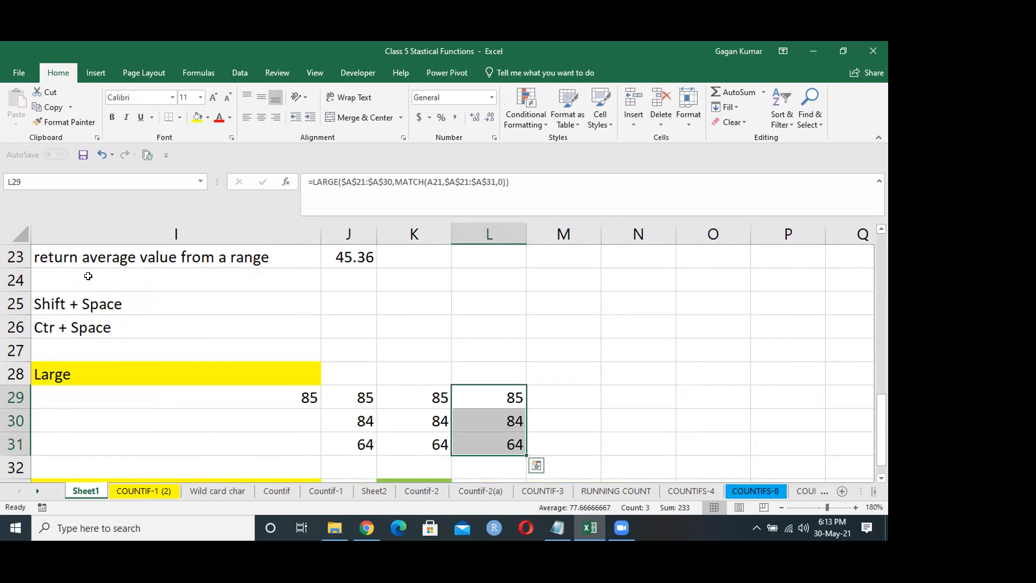
pyautogui.press('Down')
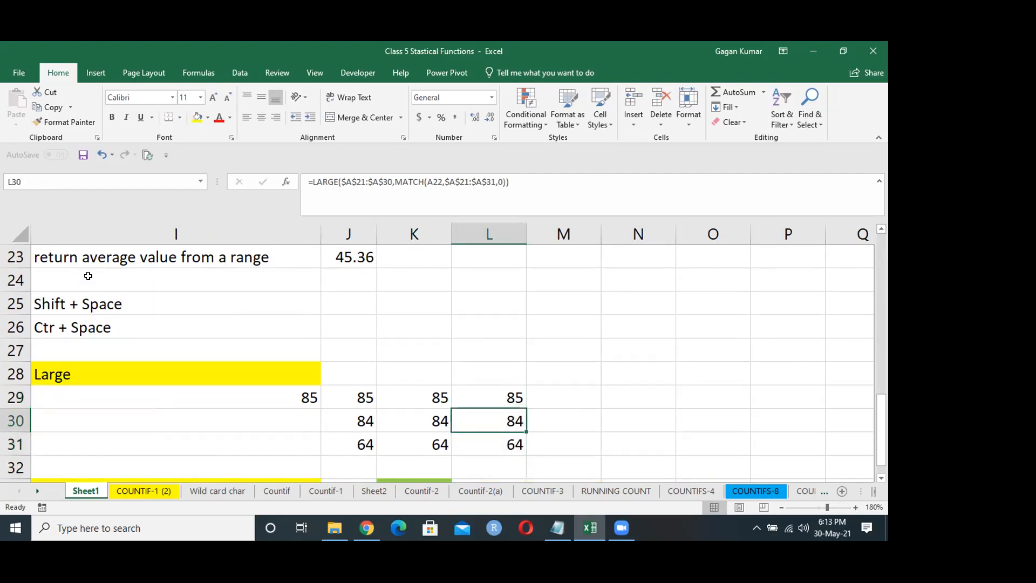
# Step: Compare the different LARGE rank methods used in row 29 across columns J to L
pyautogui.press('Up')
pyautogui.press('Left')
pyautogui.press('Left')
pyautogui.press('Left')
pyautogui.press('Left')
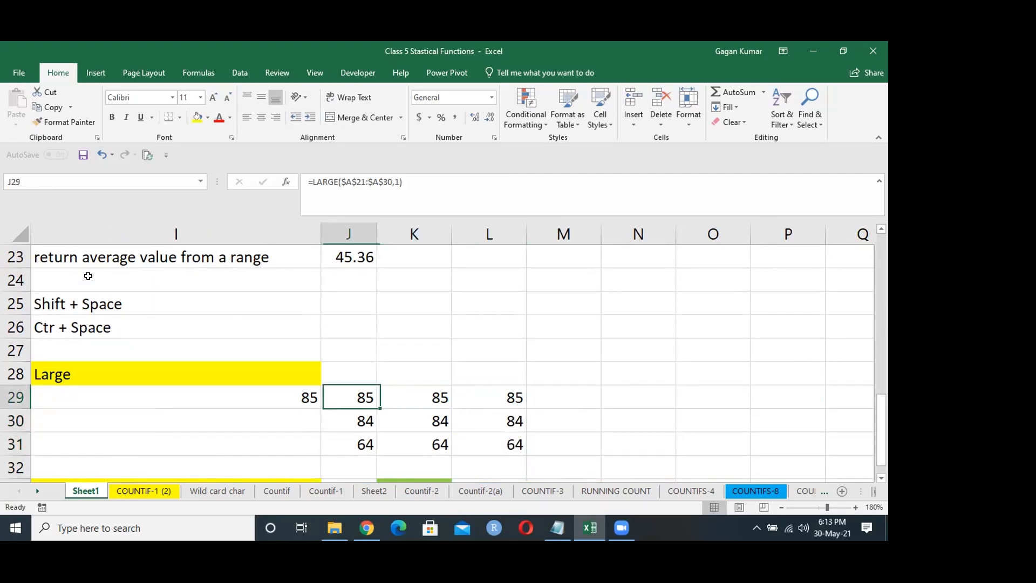
pyautogui.press('Down')
pyautogui.press('Down')
pyautogui.press('Down')
pyautogui.press('Right')
pyautogui.press('Right')
pyautogui.press('Right')
pyautogui.press('Right')
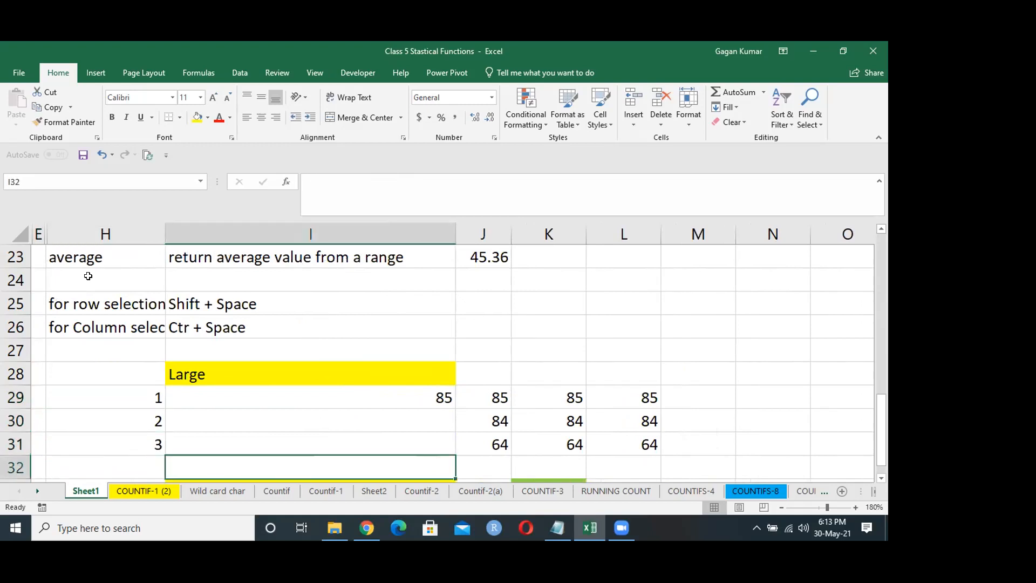
pyautogui.press('Up')
pyautogui.press('Up')
pyautogui.press('Up')
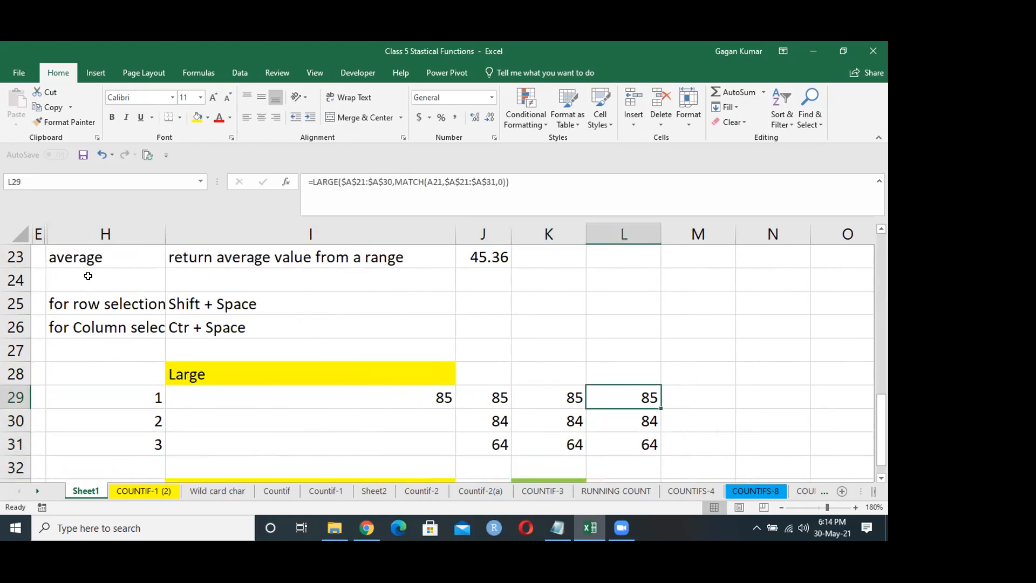
# Step: Copy L29's formula into M29 and remove its MATCH rank argument, keeping =LARGE($A$21:$A$30, as the start
pyautogui.press('Right')
pyautogui.hotkey('ctrl', 'r')
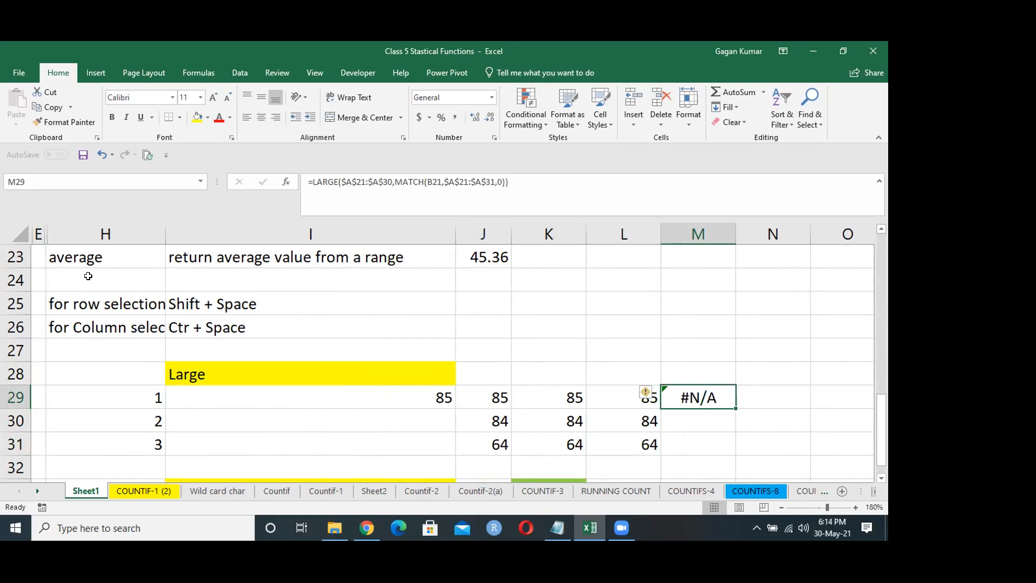
pyautogui.press('F2')
pyautogui.press('BackSpace')
pyautogui.press('BackSpace')
pyautogui.press('BackSpace')
pyautogui.press('BackSpace')
pyautogui.press('BackSpace')
pyautogui.press('BackSpace')
pyautogui.press('BackSpace')
pyautogui.press('BackSpace')
pyautogui.press('BackSpace')
pyautogui.press('BackSpace')
pyautogui.press('BackSpace')
pyautogui.press('BackSpace')
pyautogui.press('BackSpace')
pyautogui.press('BackSpace')
pyautogui.press('BackSpace')
pyautogui.press('BackSpace')
pyautogui.press('BackSpace')
pyautogui.press('BackSpace')
pyautogui.press('BackSpace')
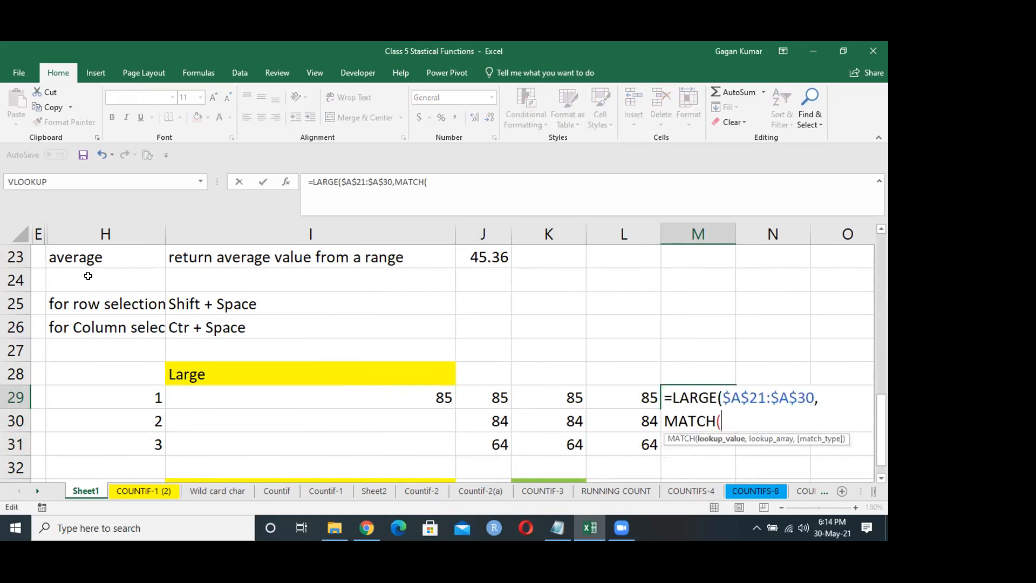
pyautogui.press('BackSpace')
pyautogui.press('BackSpace')
pyautogui.press('BackSpace')
pyautogui.press('BackSpace')
pyautogui.press('BackSpace')
pyautogui.press('BackSpace')
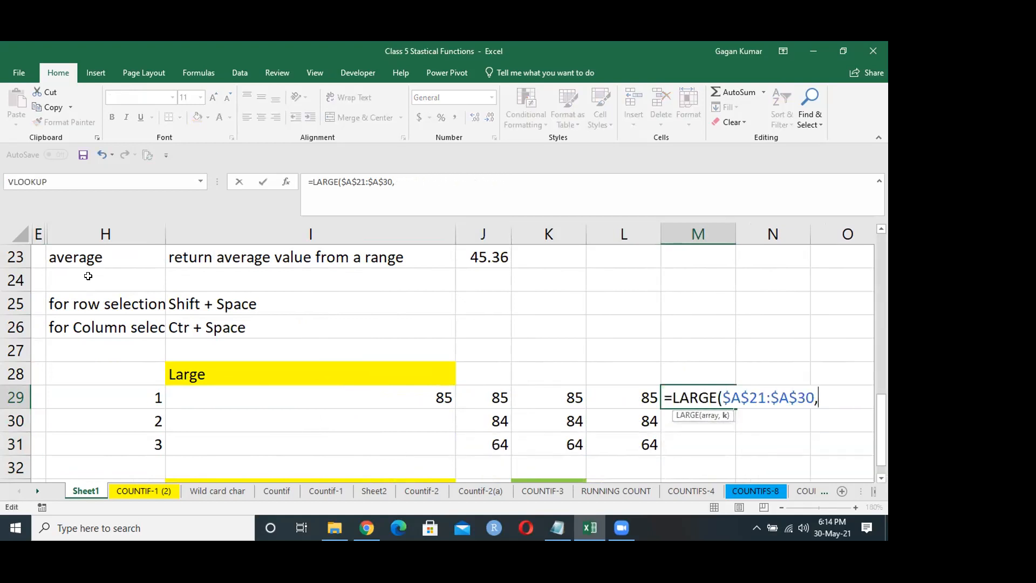
# Step: Use ROW(A1) as the rank in M29, making =LARGE($A$21:$A$30,ROW(A1))
pyautogui.write('ro')
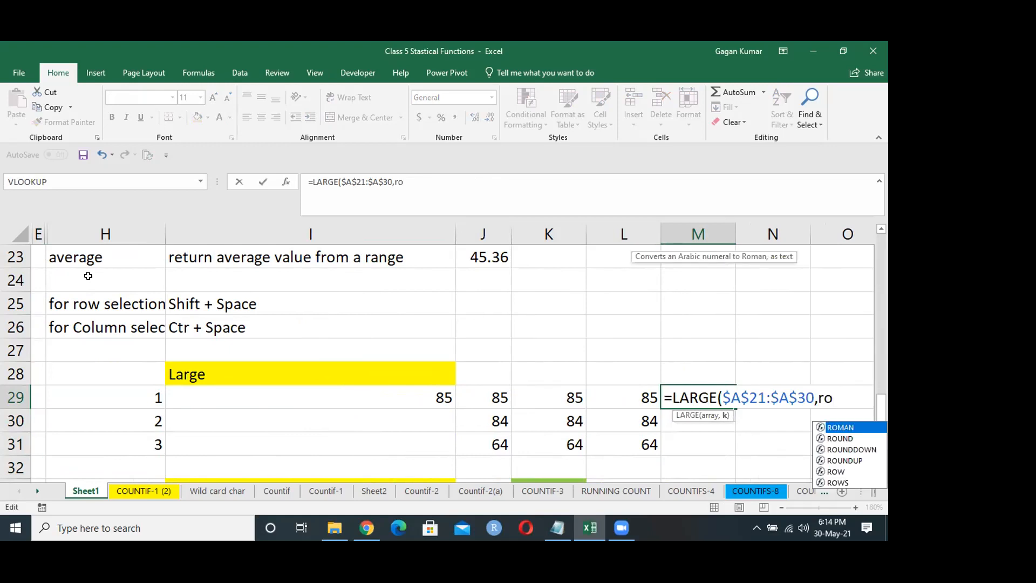
pyautogui.write('w(a1))')
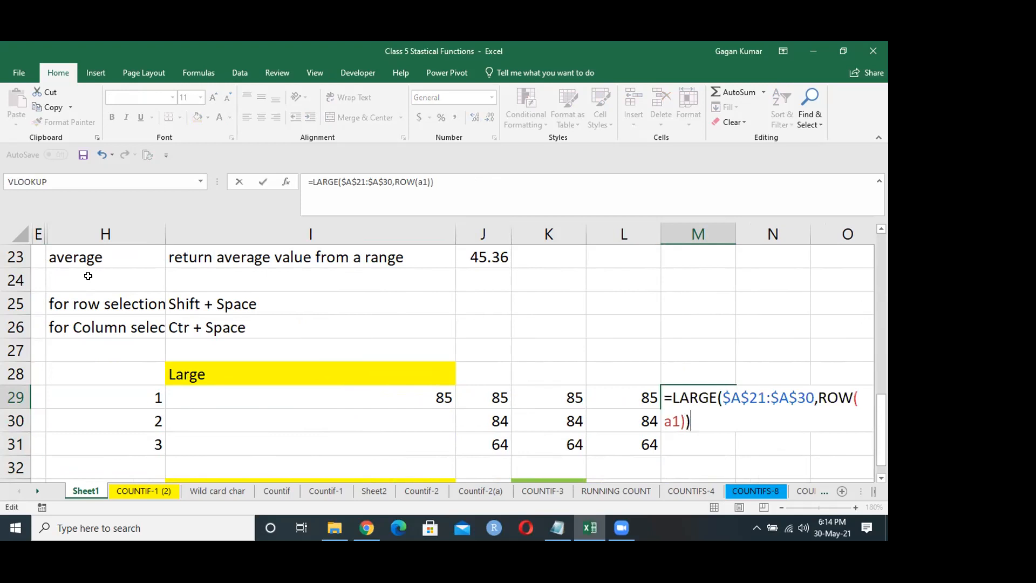
pyautogui.press('Return')
# Step: Fill the LARGE and ROW formula from M29 down to M31
pyautogui.press('Up')
pyautogui.hotkey('shift', 'Down')
pyautogui.hotkey('shift', 'Down')
pyautogui.hotkey('ctrl', 'd')
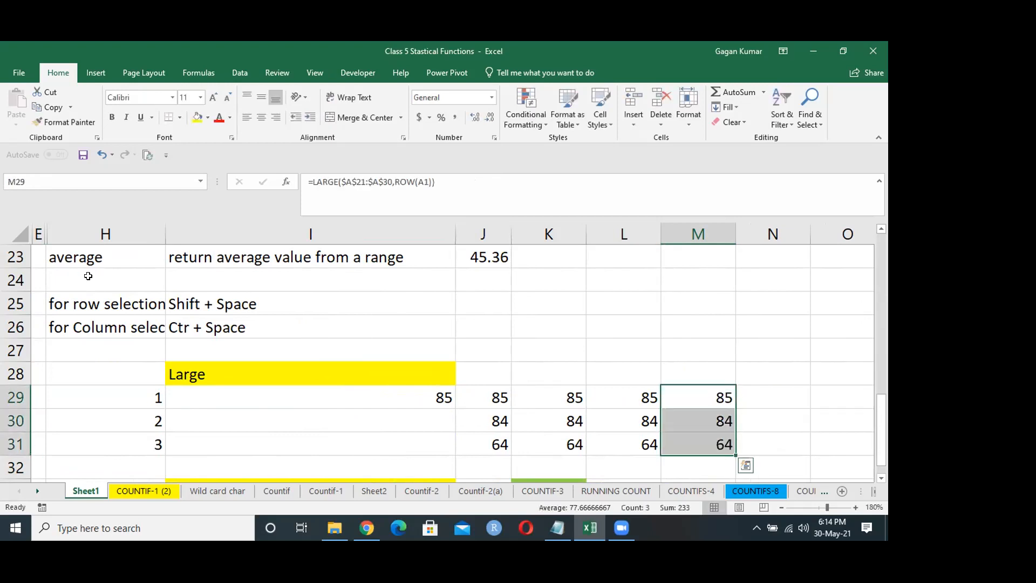
# Step: Check how the ROW reference changes in the LARGE formulas from M29 to M31
pyautogui.press('Down')
pyautogui.press('Up')
pyautogui.press('Up')
pyautogui.press('Down')
pyautogui.press('Down')
pyautogui.press('Down')
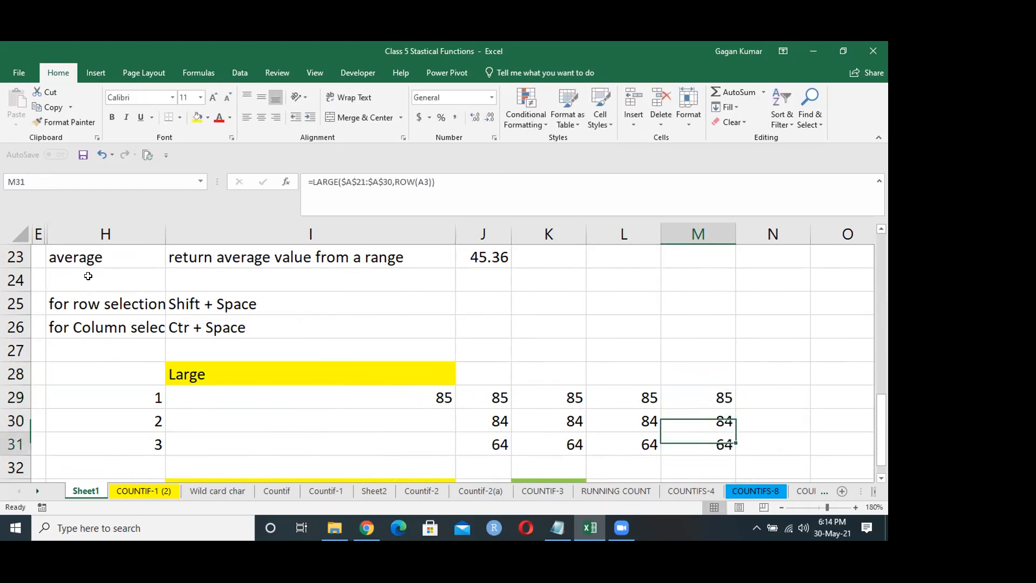
pyautogui.press('Down')
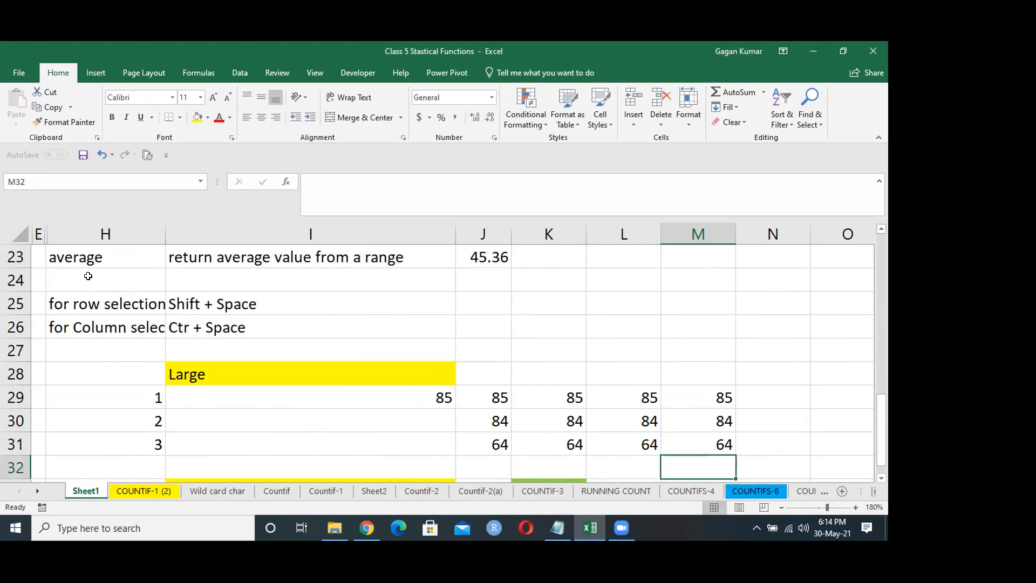
pyautogui.press('Up')
pyautogui.press('Down')
pyautogui.press('Down')
pyautogui.press('Down')
pyautogui.press('Down')
pyautogui.press('Down')
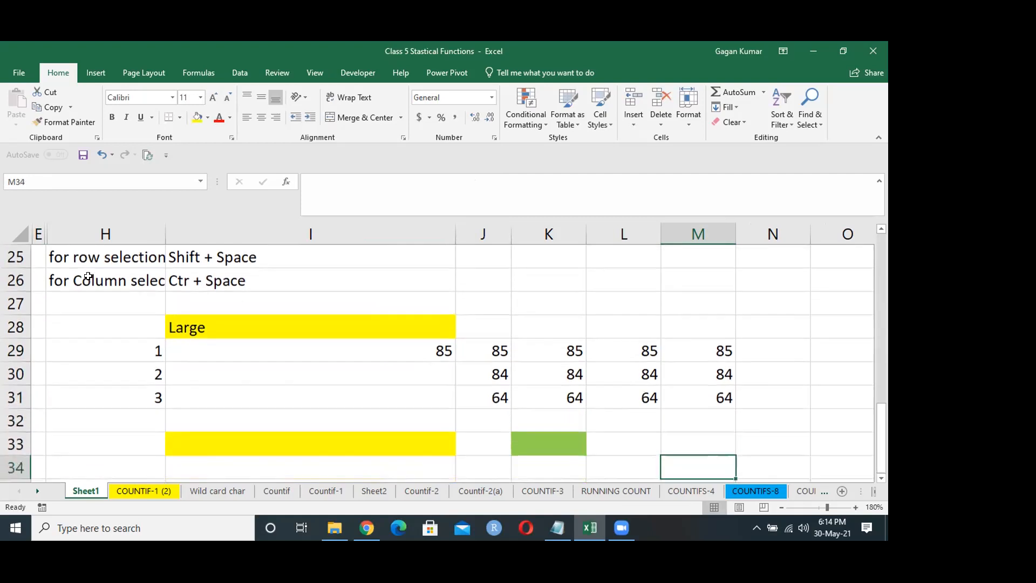
pyautogui.press('Left')
pyautogui.press('Left')
pyautogui.press('Left')
pyautogui.press('Left')
pyautogui.press('Left')
pyautogui.press('Left')
pyautogui.hotkey('ctrl', 'Left')
pyautogui.hotkey('ctrl', 'Up')
pyautogui.hotkey('ctrl', 'Up')
pyautogui.hotkey('ctrl', 'Up')
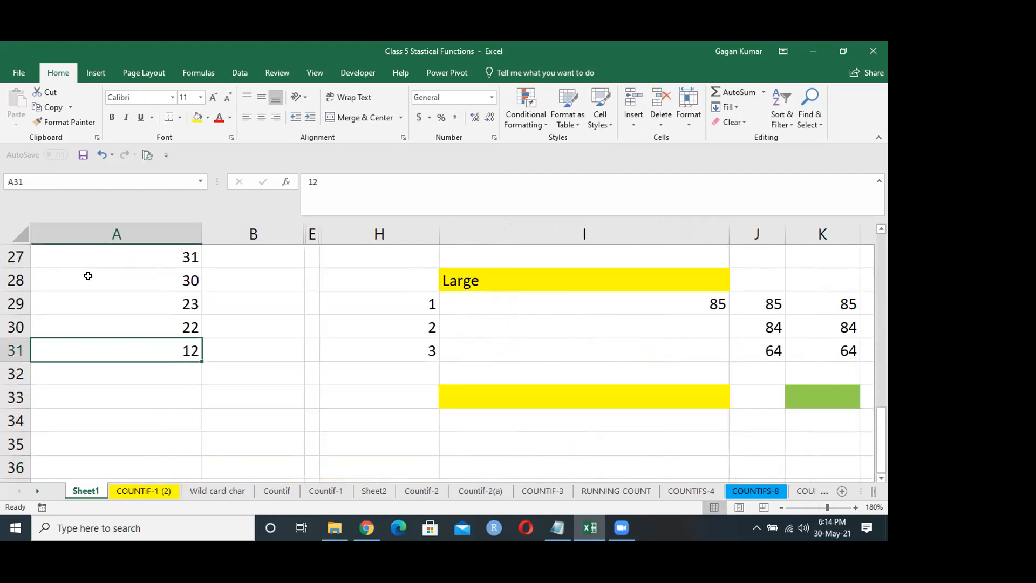
# Step: Switch to the COUNTIF-1 (2) sheet and look over the COUNTIF syntax picture and the Region table
pyautogui.hotkey('ctrl', 'pagedown')
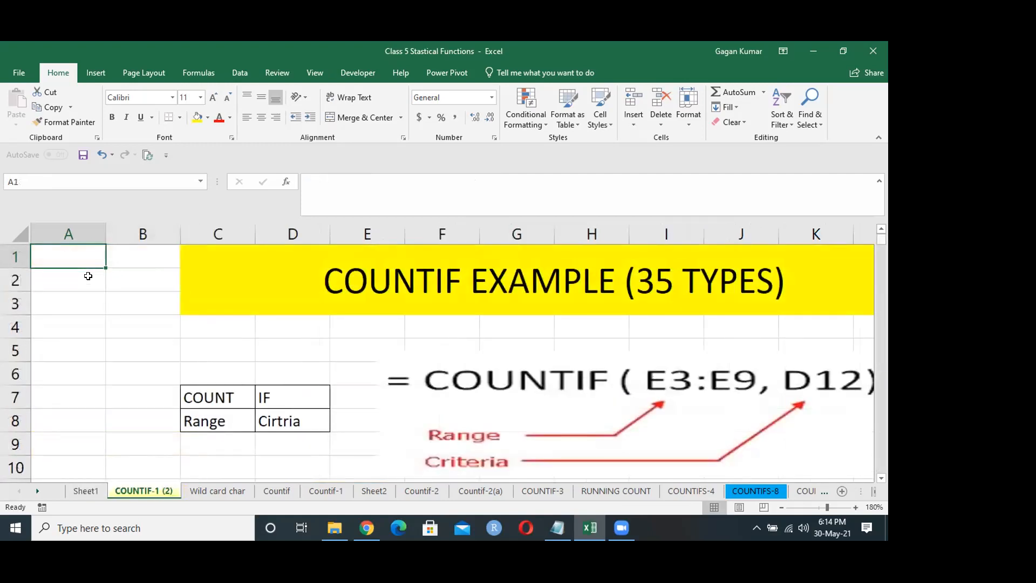
pyautogui.press('Down')
pyautogui.press('Down')
pyautogui.press('Down')
pyautogui.press('Down')
pyautogui.press('Down')
pyautogui.press('Down')
pyautogui.press('Down')
pyautogui.press('Down')
pyautogui.press('Down')
pyautogui.press('Down')
pyautogui.press('Down')
pyautogui.press('Down')
pyautogui.press('Down')
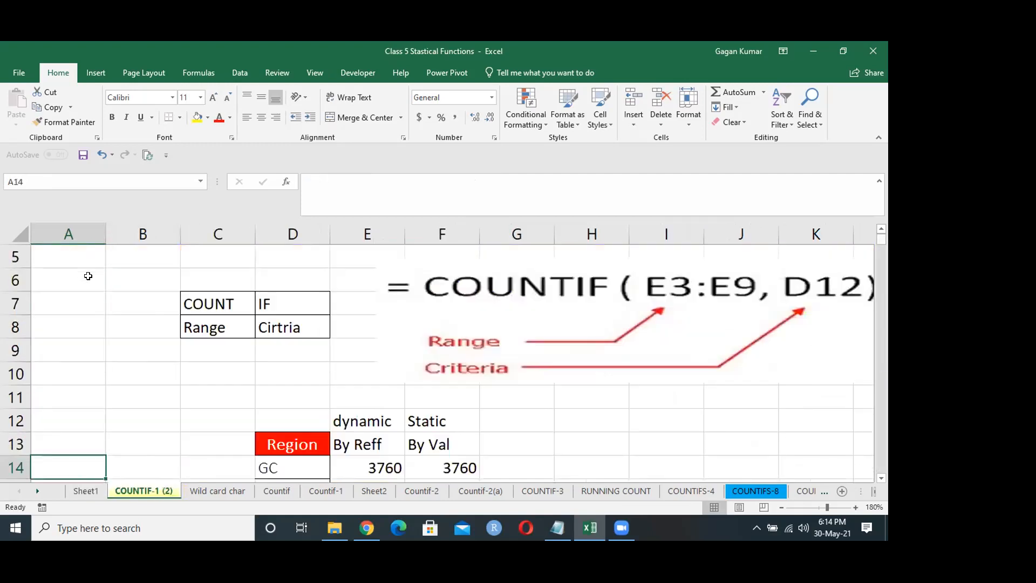
pyautogui.press('Down')
pyautogui.press('Down')
pyautogui.press('Down')
pyautogui.press('Up')
pyautogui.press('Up')
pyautogui.press('Up')
pyautogui.press('Up')
pyautogui.press('Up')
pyautogui.press('Up')
pyautogui.press('Up')
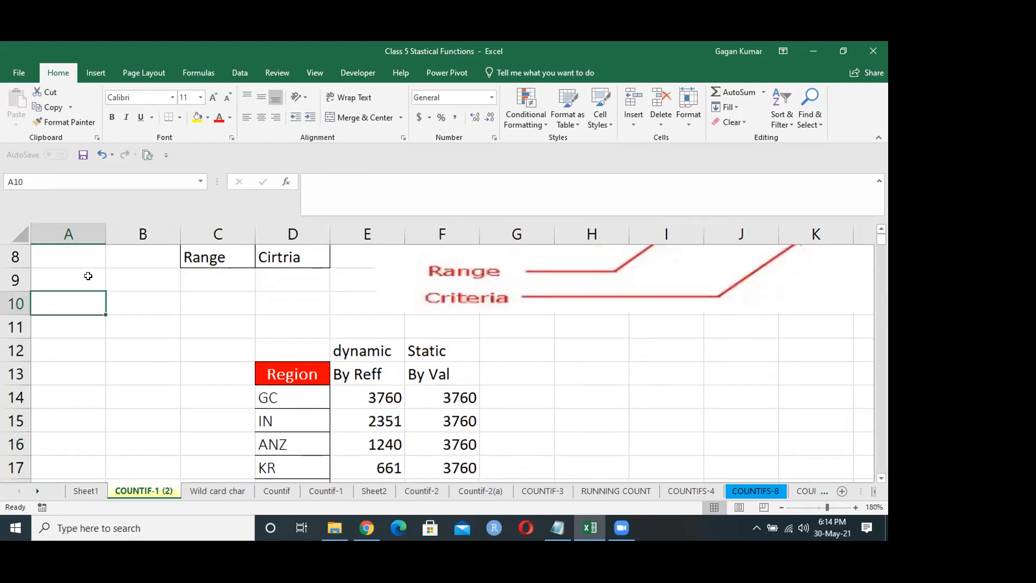
# Step: Examine the COUNTIF syntax picture and its range and criteria labels above the Region table
pyautogui.press('Right')
pyautogui.press('Right')
pyautogui.press('Right')
pyautogui.press('Down')
pyautogui.press('Up')
pyautogui.press('Up')
pyautogui.press('Up')
pyautogui.press('Up')
pyautogui.press('Up')
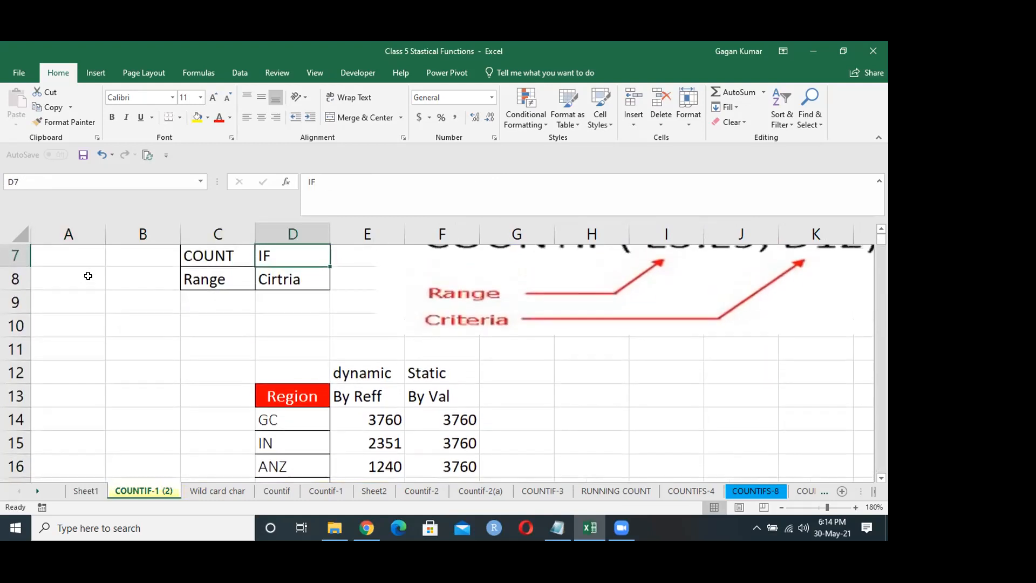
pyautogui.press('Up')
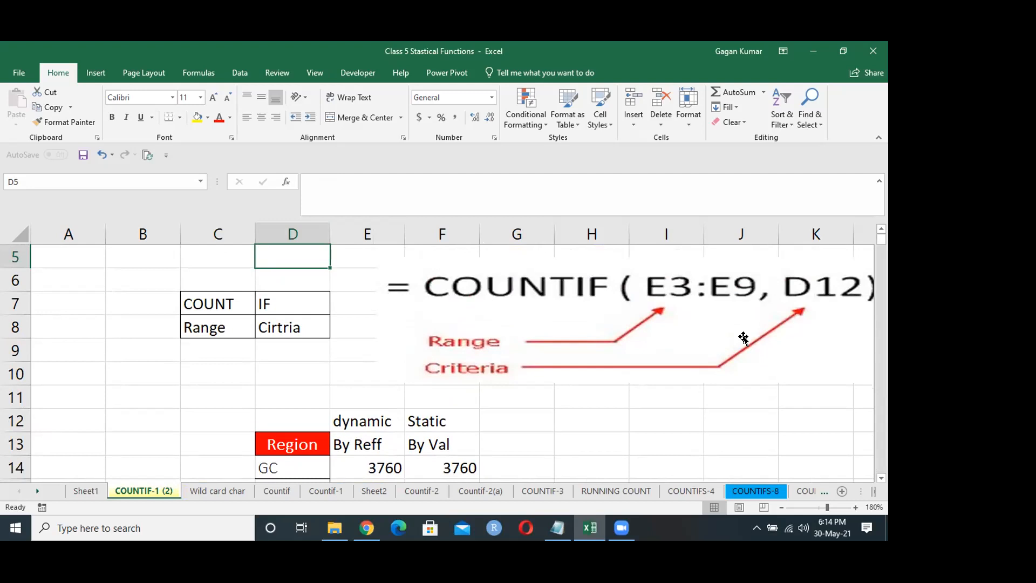
# Step: Clear the existing By Reff and By Val results beside the regions in E14:F18
pyautogui.click(388, 433)
pyautogui.press('Down')
pyautogui.press('Down')
pyautogui.press('Down')
pyautogui.press('Down')
pyautogui.press('Down')
pyautogui.press('Down')
pyautogui.press('Down')
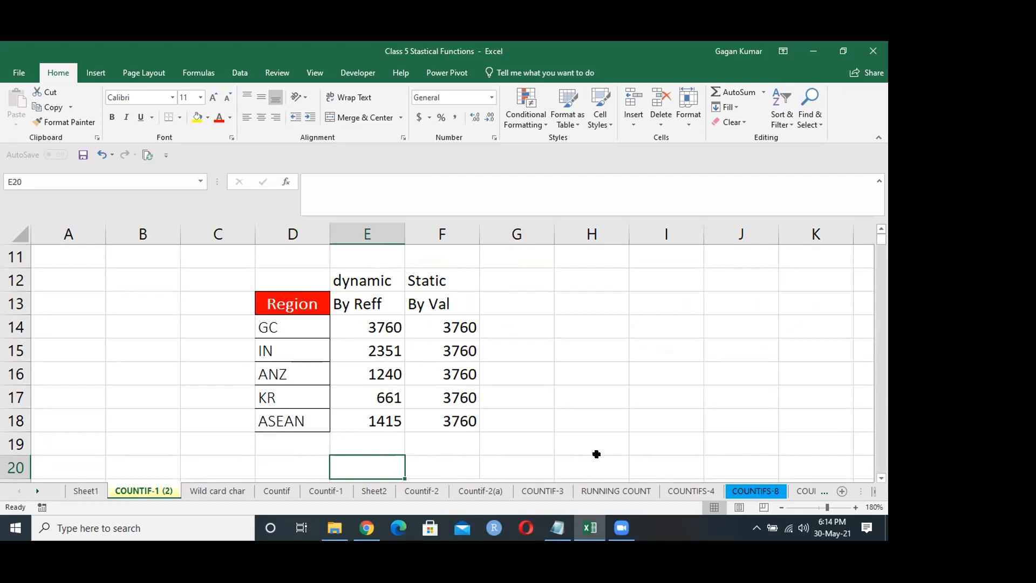
pyautogui.hotkey('shift', 'Up')
pyautogui.hotkey('shift', 'Up')
pyautogui.hotkey('shift', 'Up')
pyautogui.hotkey('shift', 'Up')
pyautogui.hotkey('shift', 'Up')
pyautogui.hotkey('shift', 'Up')
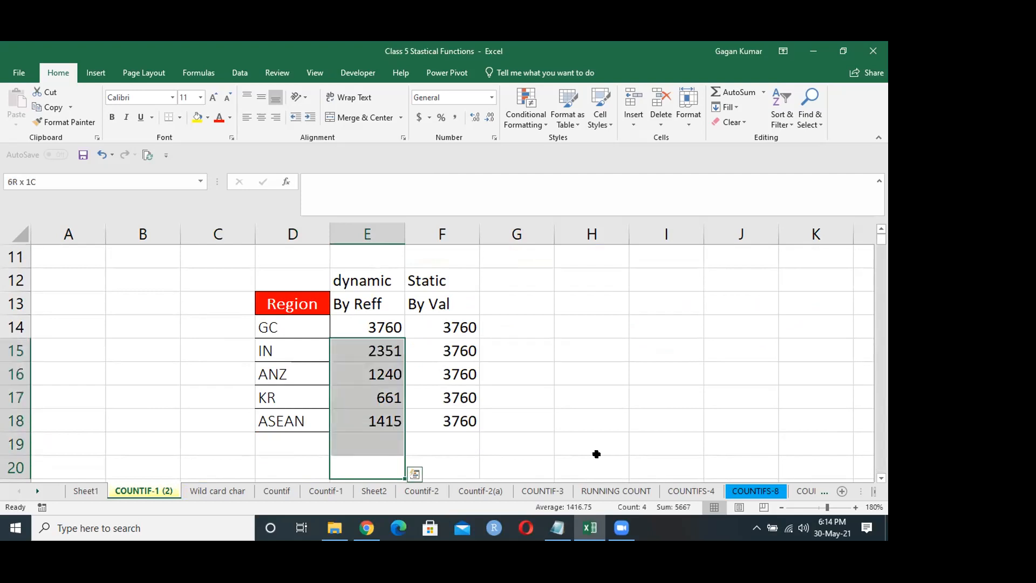
pyautogui.hotkey('shift', 'Right')
pyautogui.press('Delete')
# Step: Look over the COUNTIF sheet from the start down to the Static and Dynamic criteria notes below the Region table
pyautogui.hotkey('ctrl', 'Home')
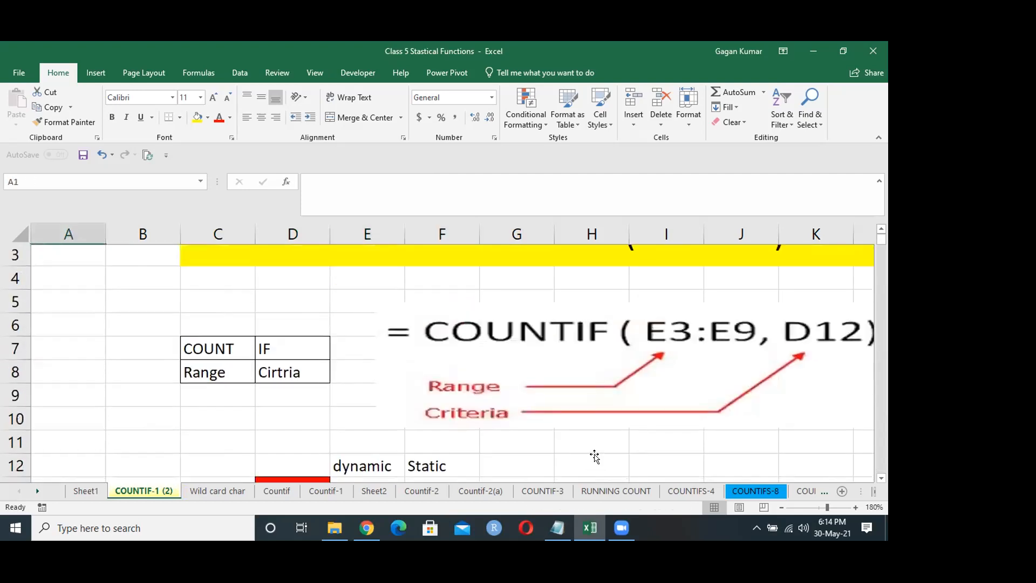
pyautogui.press('Down')
pyautogui.press('Down')
pyautogui.press('Down')
pyautogui.press('Down')
pyautogui.press('Down')
pyautogui.press('Down')
pyautogui.press('Down')
pyautogui.press('Down')
pyautogui.press('Down')
pyautogui.press('Down')
pyautogui.press('Down')
pyautogui.press('Right')
pyautogui.press('Right')
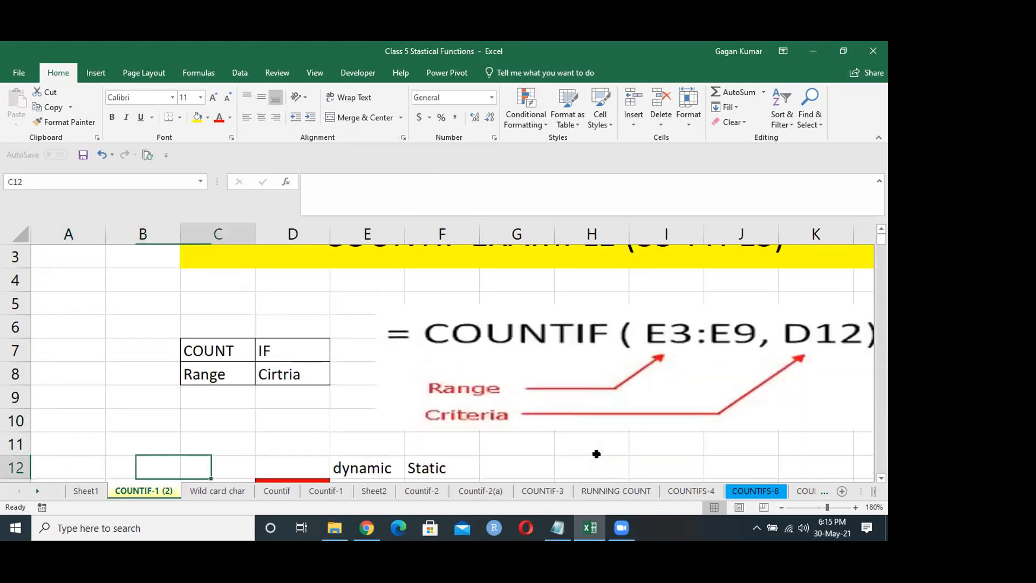
pyautogui.press('Down')
pyautogui.press('Right')
pyautogui.press('Down')
pyautogui.press('Down')
pyautogui.press('Down')
pyautogui.press('Down')
pyautogui.press('Down')
pyautogui.press('Down')
pyautogui.press('Right')
pyautogui.press('Right')
pyautogui.press('Down')
pyautogui.press('Down')
pyautogui.press('Down')
pyautogui.press('Down')
pyautogui.press('Down')
pyautogui.press('Down')
pyautogui.press('Down')
pyautogui.press('Down')
pyautogui.press('Down')
pyautogui.press('Down')
pyautogui.press('Down')
pyautogui.press('Down')
pyautogui.press('Down')
pyautogui.press('Down')
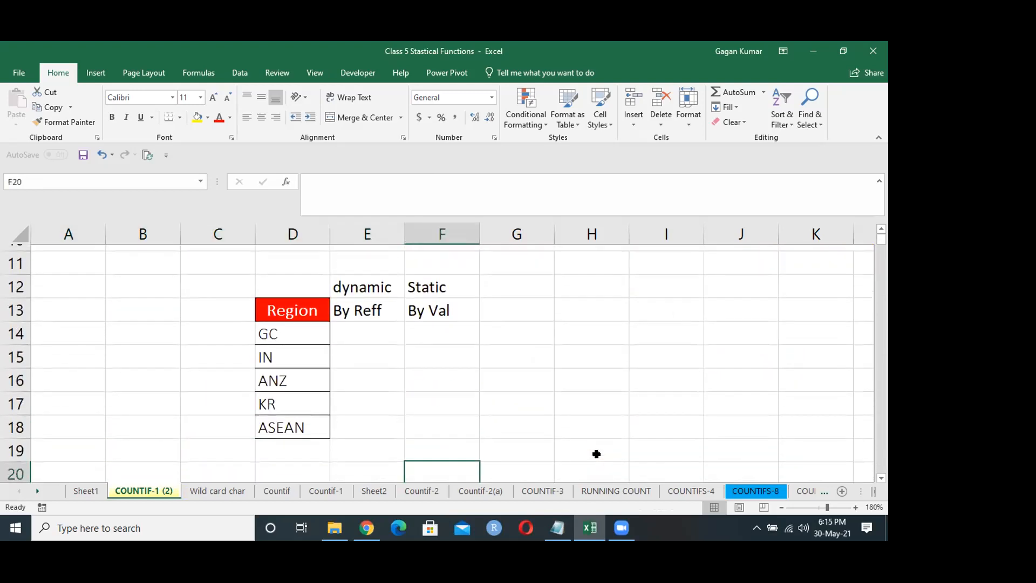
# Step: Review the COUNTIF example heading and syntax picture again, along with the dynamic and Static column headings
pyautogui.press('Up')
pyautogui.press('Up')
pyautogui.press('Up')
pyautogui.press('Up')
pyautogui.press('Up')
pyautogui.press('Up')
pyautogui.press('Up')
pyautogui.press('Up')
pyautogui.press('Up')
pyautogui.press('Up')
pyautogui.press('Up')
pyautogui.press('Up')
pyautogui.press('Up')
pyautogui.press('Up')
pyautogui.press('Up')
pyautogui.press('Up')
pyautogui.press('Up')
pyautogui.press('Up')
pyautogui.press('Up')
pyautogui.press('Up')
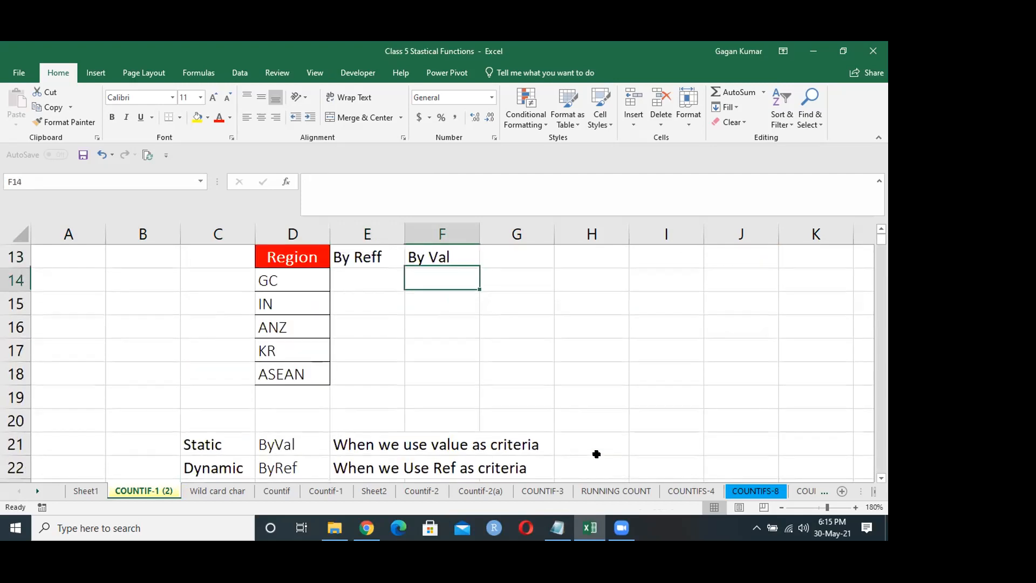
pyautogui.press('Up')
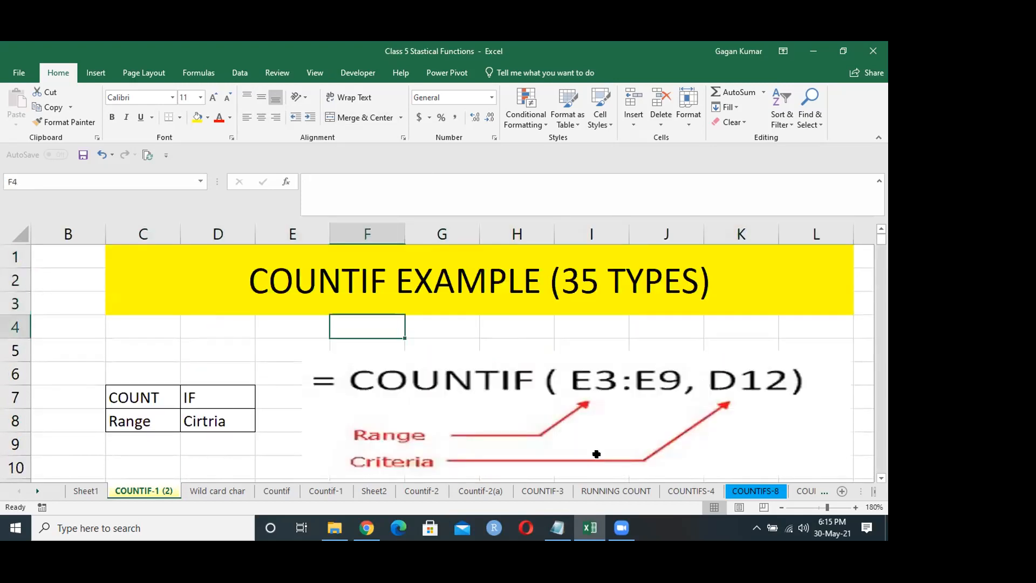
pyautogui.press('Down')
pyautogui.press('Down')
pyautogui.press('Down')
pyautogui.press('Down')
pyautogui.press('Down')
pyautogui.press('Down')
pyautogui.press('Down')
pyautogui.press('Down')
pyautogui.press('Down')
pyautogui.press('Down')
pyautogui.press('Down')
pyautogui.press('Down')
pyautogui.press('Up')
pyautogui.press('Up')
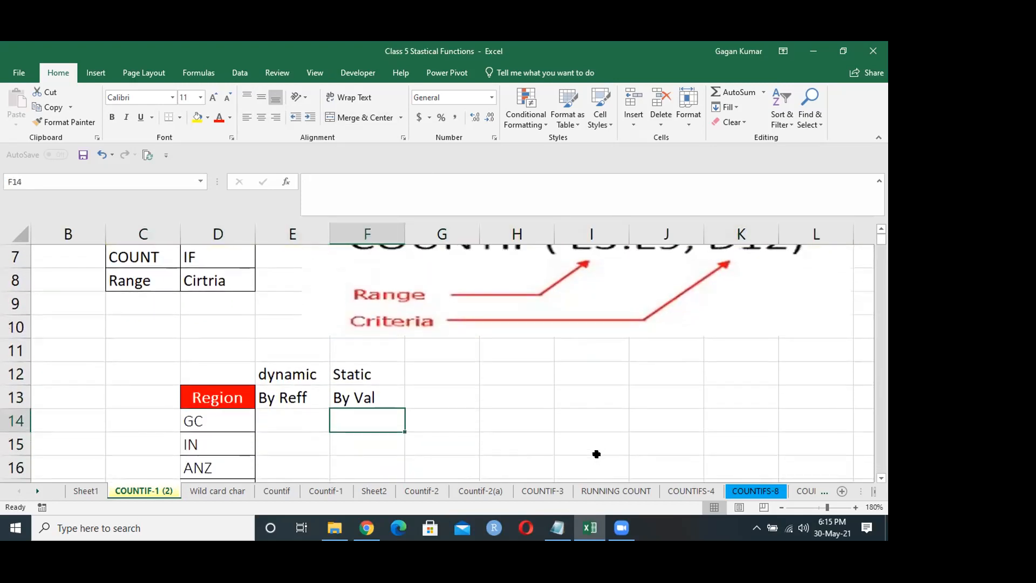
# Step: Enter the text example countif(a:a,a1) under By Reff in E14
pyautogui.press('Left')
pyautogui.press('Left')
pyautogui.press('Left')
pyautogui.press('Left')
pyautogui.press('Left')
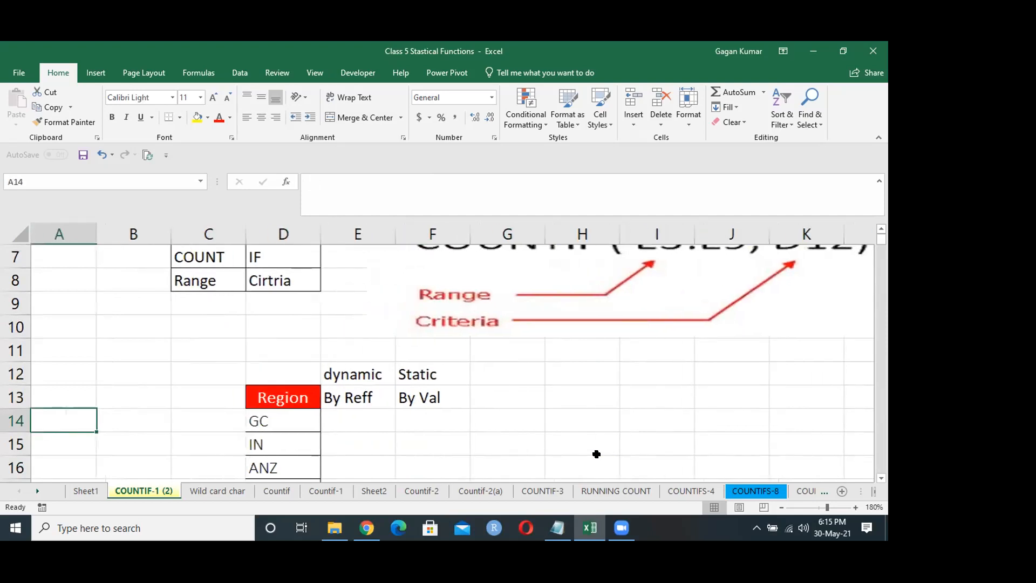
pyautogui.press('Right')
pyautogui.press('Right')
pyautogui.press('Right')
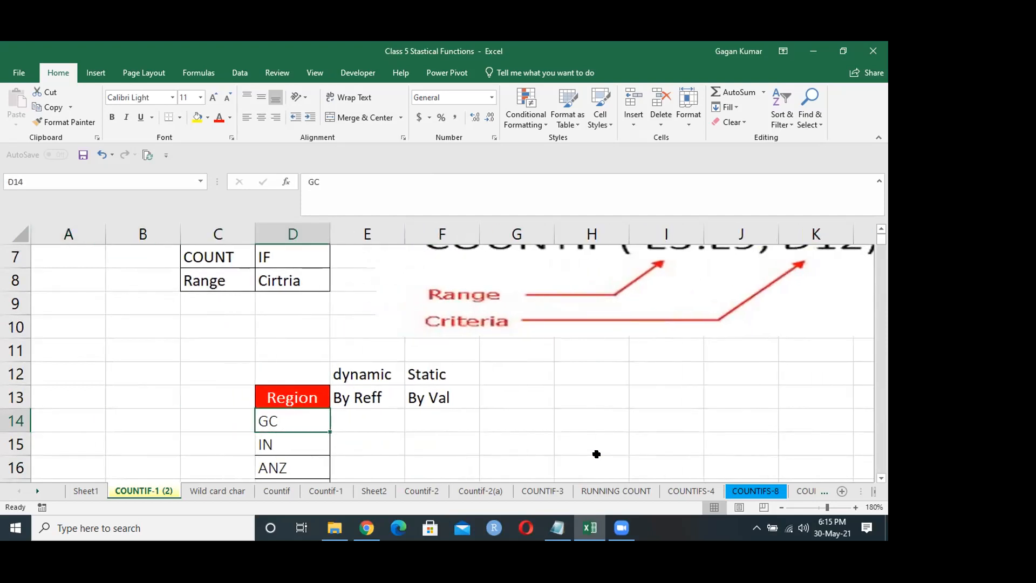
pyautogui.press('Right')
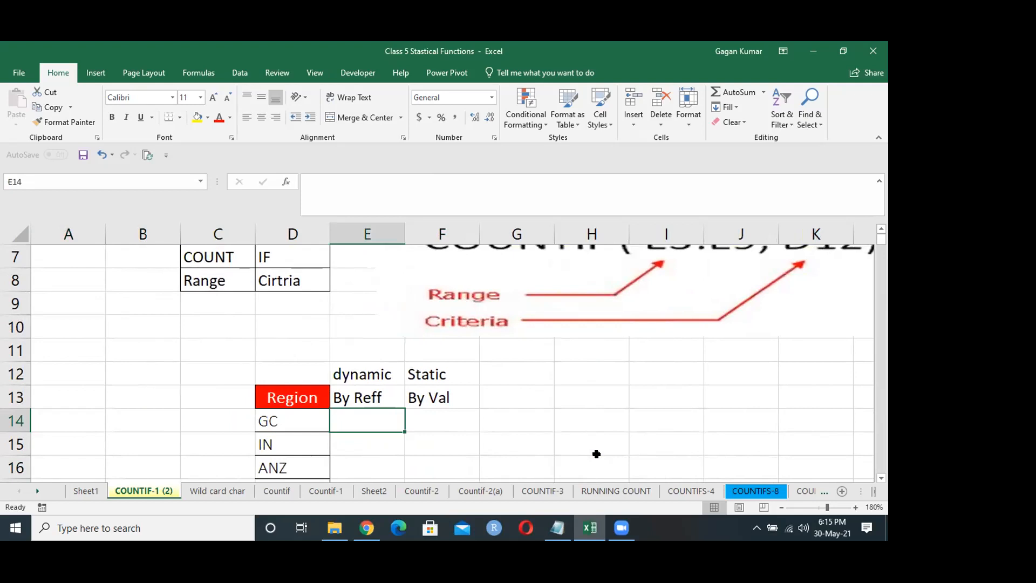
pyautogui.write('countif(')
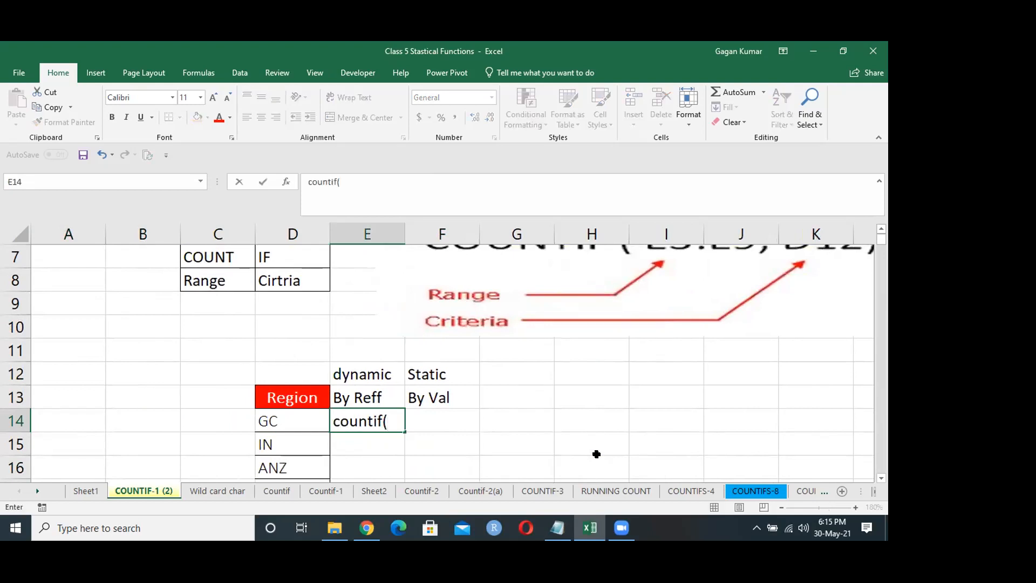
pyautogui.write('a:a,a1)')
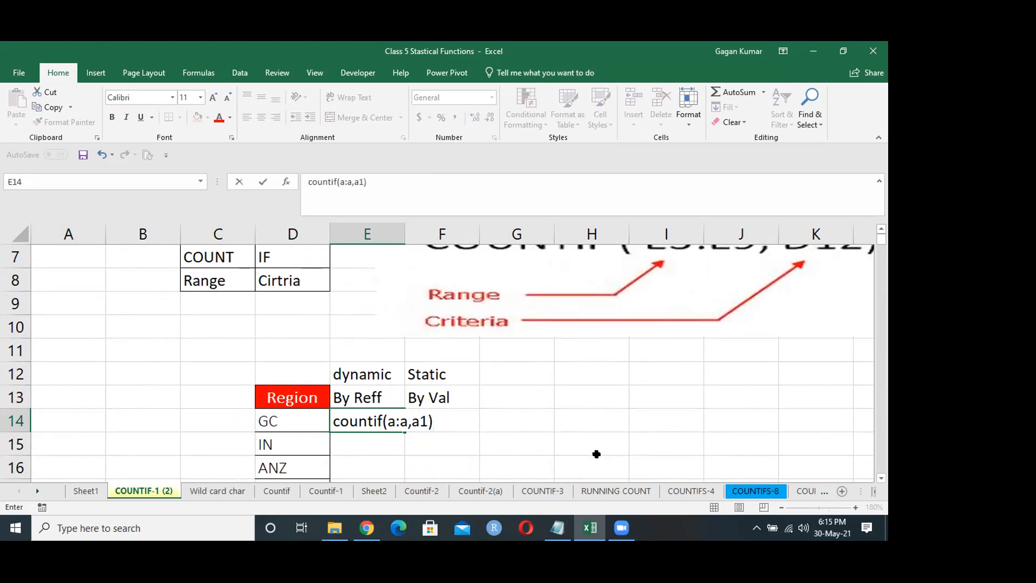
pyautogui.press('Return')
# Step: Copy the example from E14 into F14 under By Val and change its criterion, making countif(a:a,"ok")
pyautogui.press('Up')
pyautogui.press('Right')
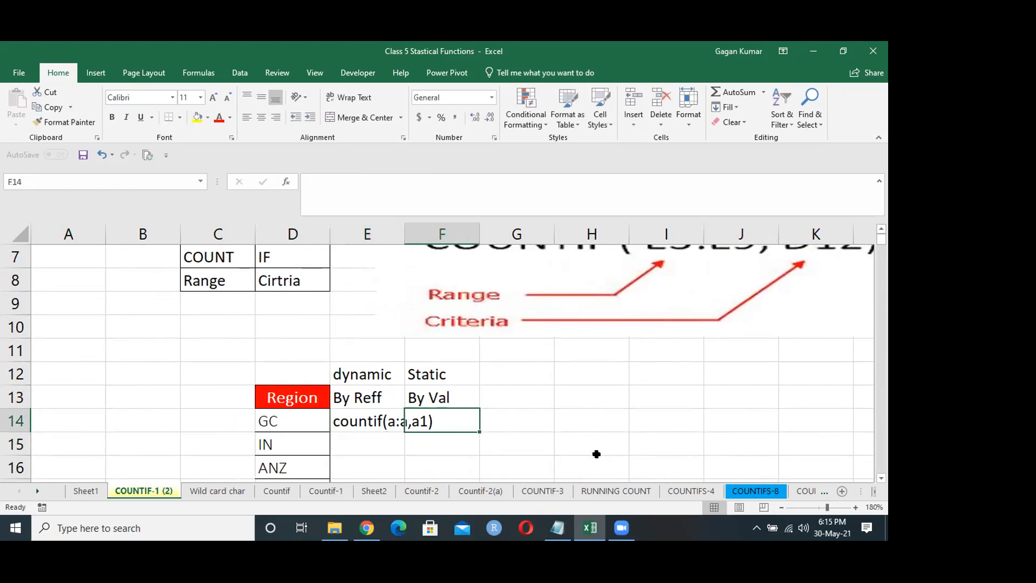
pyautogui.hotkey('ctrl', 'r')
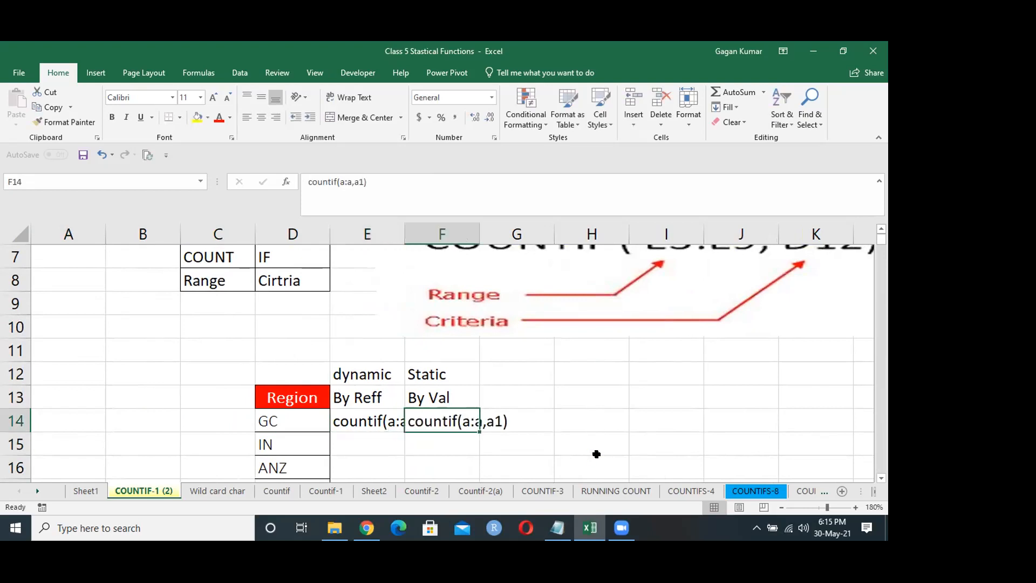
pyautogui.press('F2')
pyautogui.press('BackSpace')
pyautogui.press('BackSpace')
pyautogui.press('BackSpace')
pyautogui.write('"')
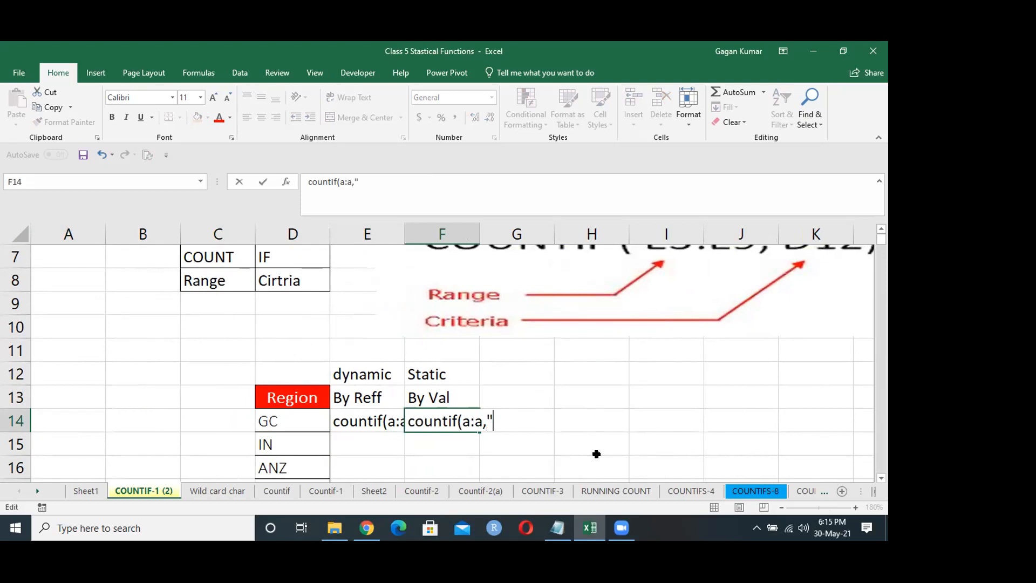
pyautogui.write('ok")')
pyautogui.press('Return')
# Step: AutoFit columns E and F to the width of the two COUNTIF examples in row 14
pyautogui.press('Left')
pyautogui.press('Up')
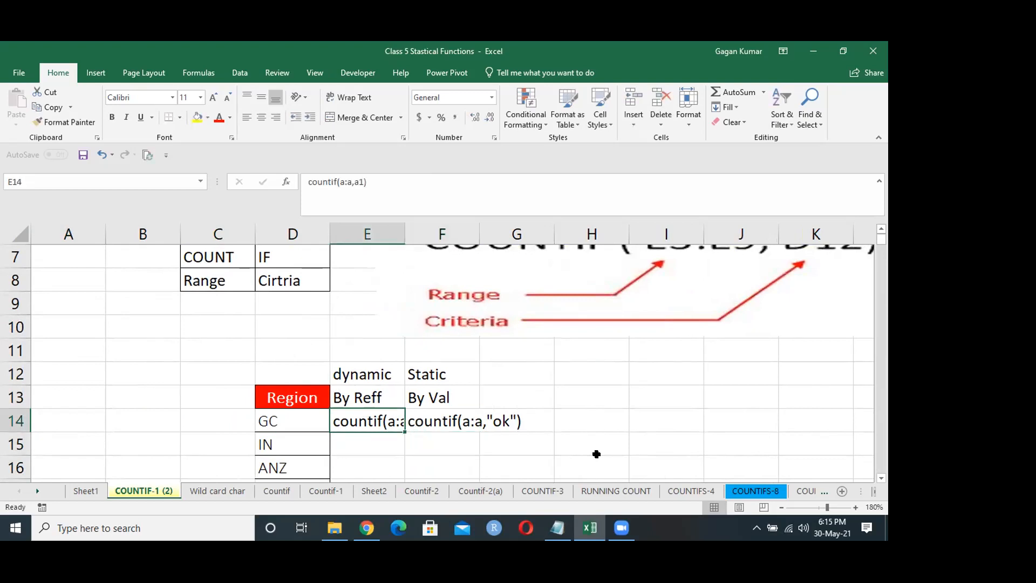
pyautogui.hotkey('shift', 'Right')
pyautogui.hotkey('alt', 'h')
pyautogui.press('o')
pyautogui.press('i')
pyautogui.press('Right')
pyautogui.press('Left')
pyautogui.press('Up')
pyautogui.press('Down')
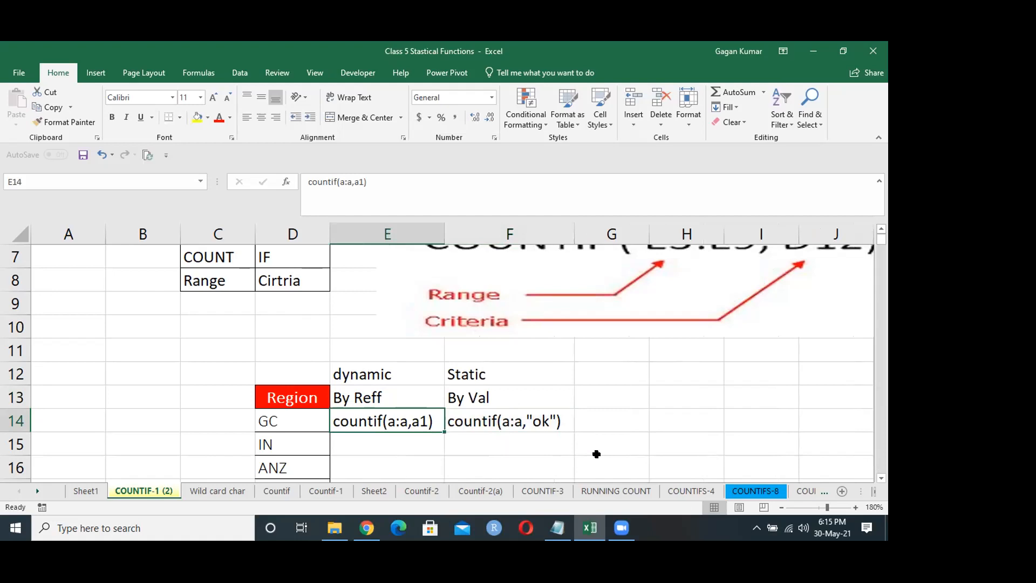
# Step: Compare the reference-based and value-based COUNTIF examples in row 14 against the region names in column D
pyautogui.press('Down')
pyautogui.press('Down')
pyautogui.press('Up')
pyautogui.press('Up')
pyautogui.press('Down')
pyautogui.press('Down')
pyautogui.press('Down')
pyautogui.press('Down')
pyautogui.press('Down')
pyautogui.press('Up')
pyautogui.press('Up')
pyautogui.press('Up')
pyautogui.press('Up')
pyautogui.press('Up')
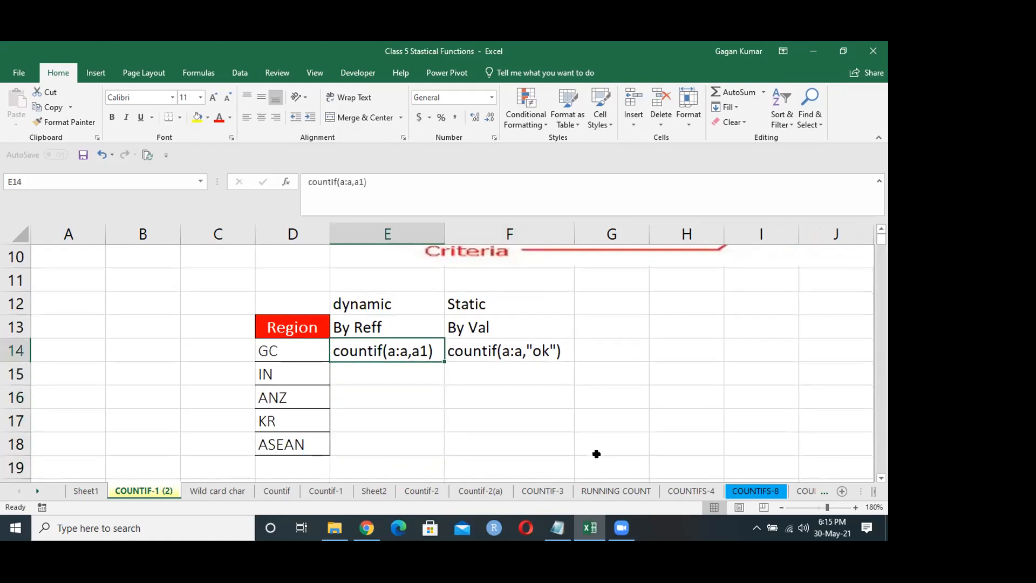
pyautogui.press('Up')
pyautogui.press('Down')
pyautogui.click(296, 347)
pyautogui.click(370, 369)
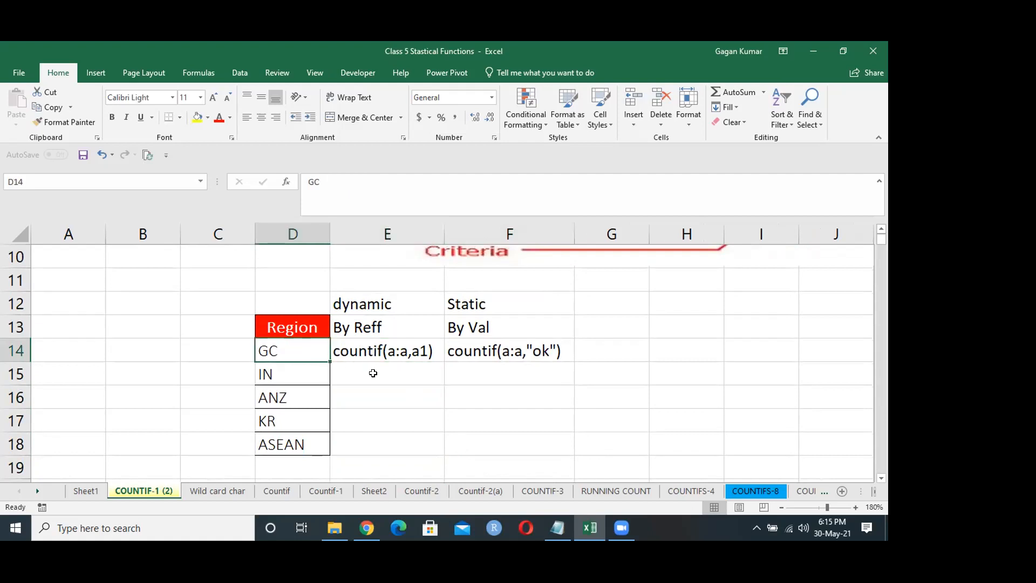
pyautogui.moveTo(300, 373); pyautogui.dragTo(302, 376)
pyautogui.click(311, 394)
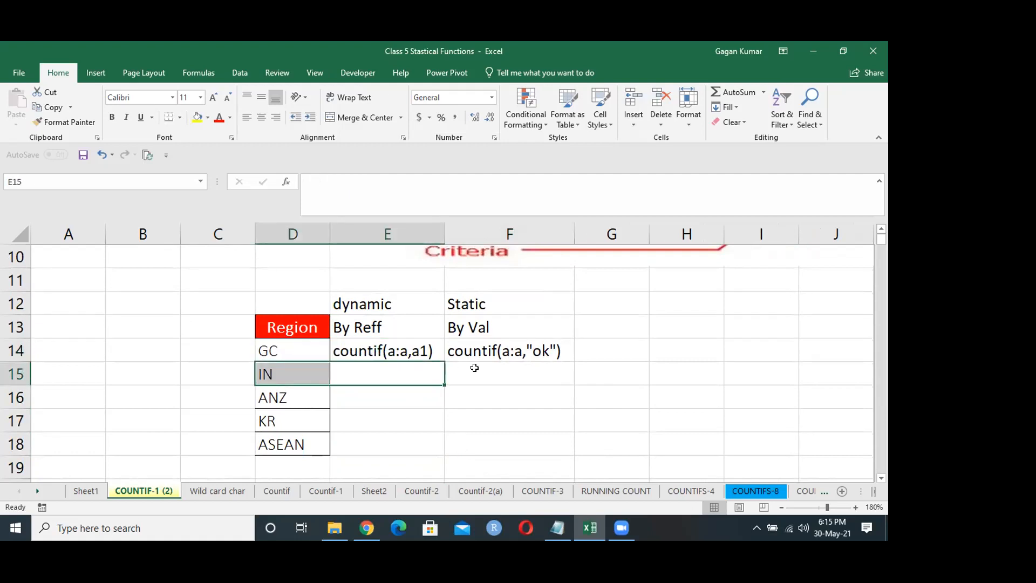
pyautogui.click(548, 351)
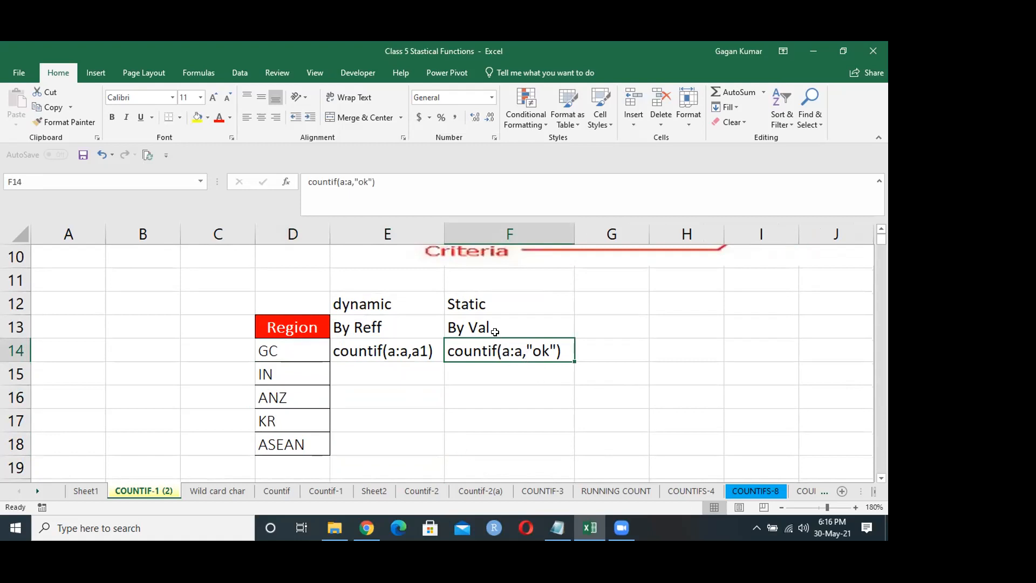
# Step: Highlight the Static heading in F12 and the dynamic heading in E12 with yellow fill
pyautogui.click(486, 303)
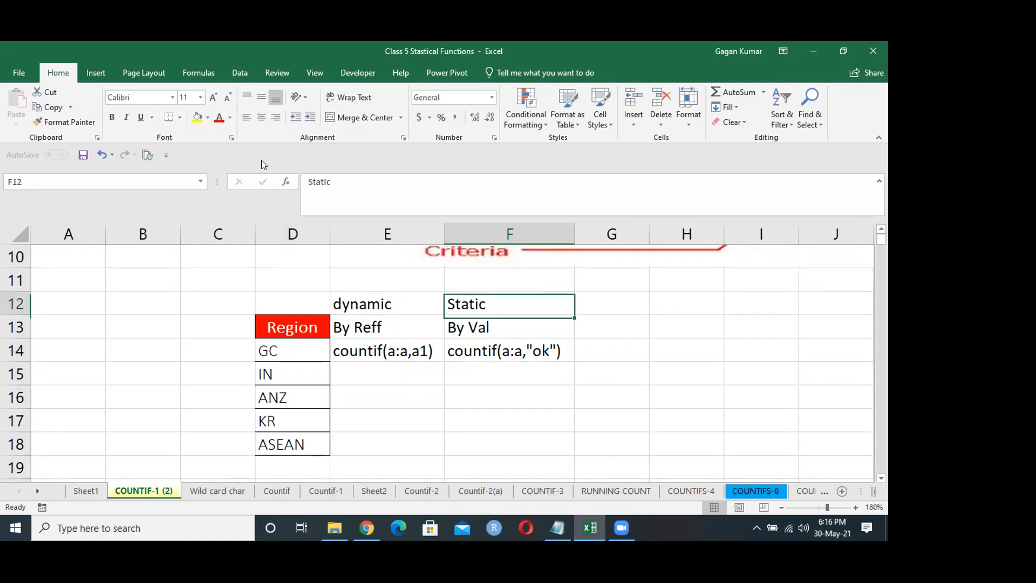
pyautogui.click(198, 116)
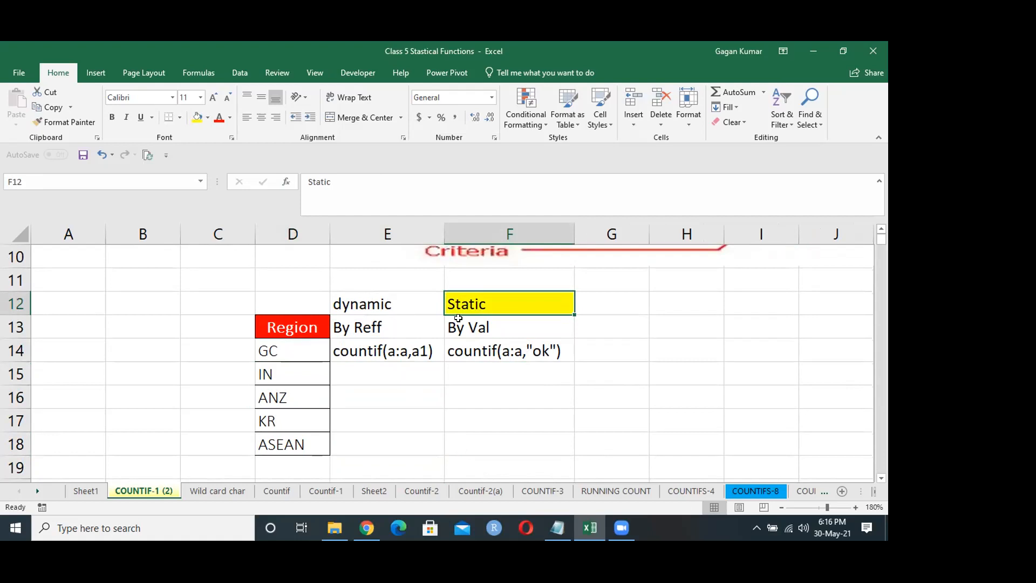
pyautogui.click(386, 328)
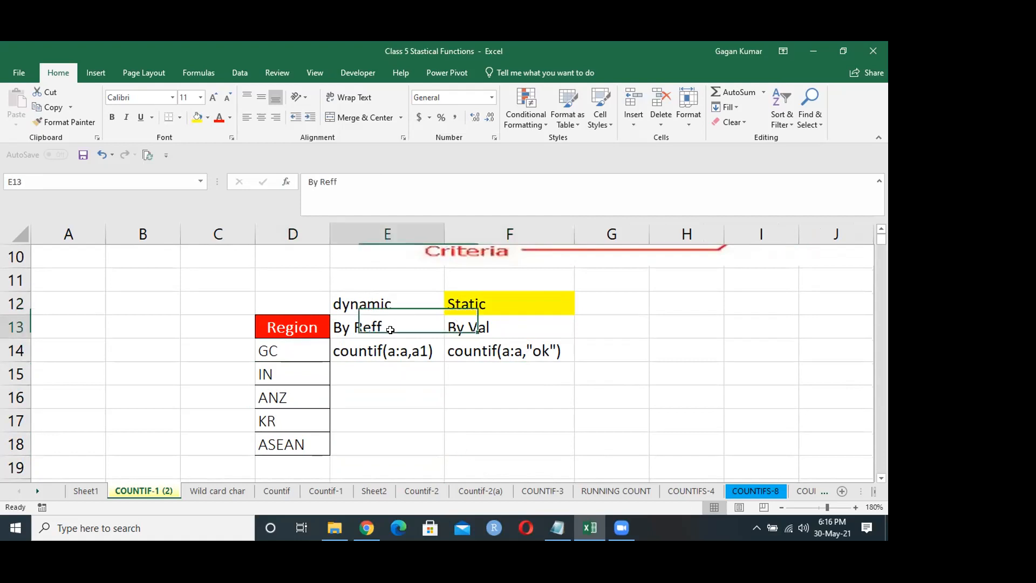
pyautogui.click(370, 310)
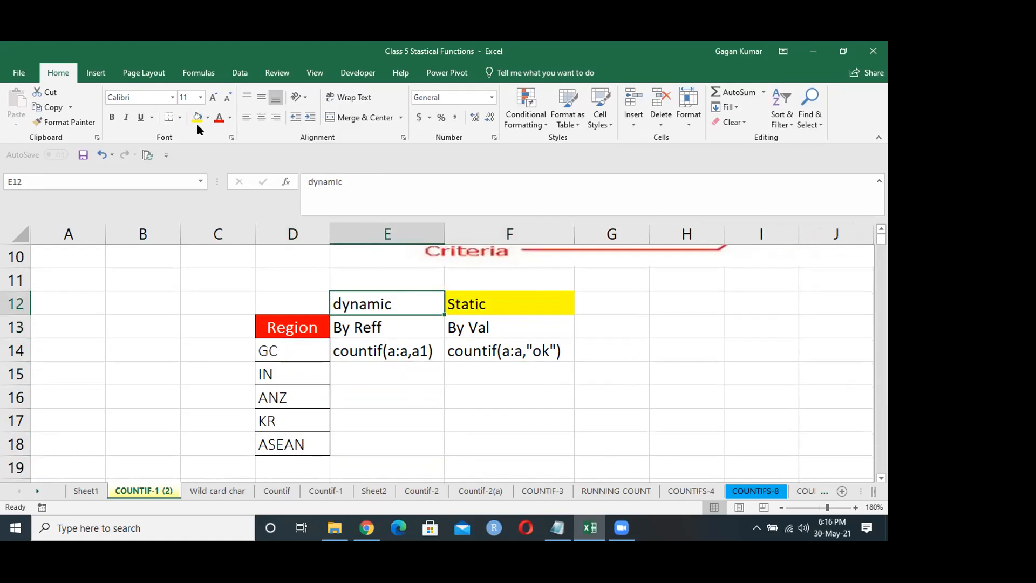
pyautogui.click(198, 117)
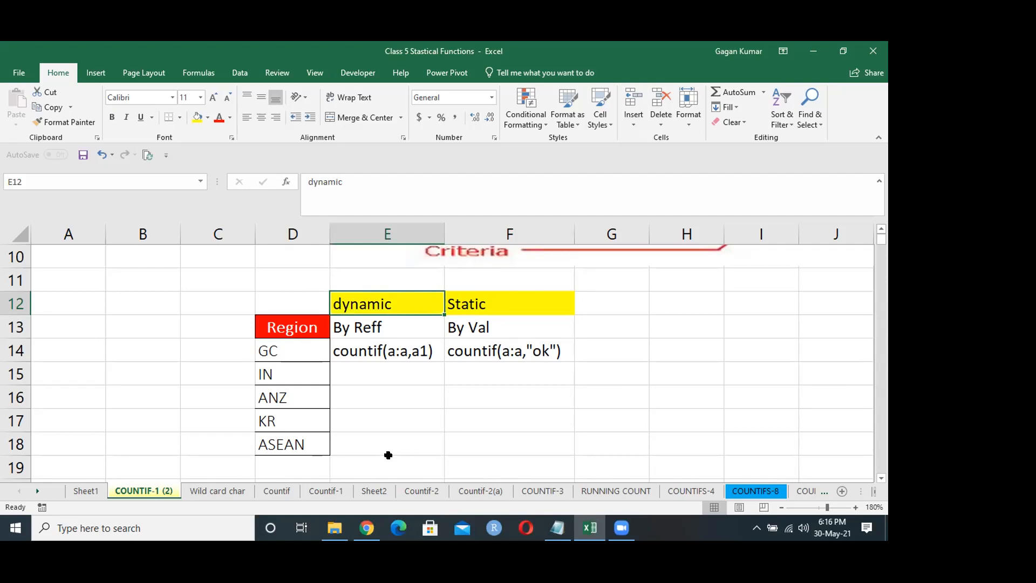
# Step: Switch to the Wild card char sheet to view the meanings of the ? and * wildcards
pyautogui.click(240, 489)
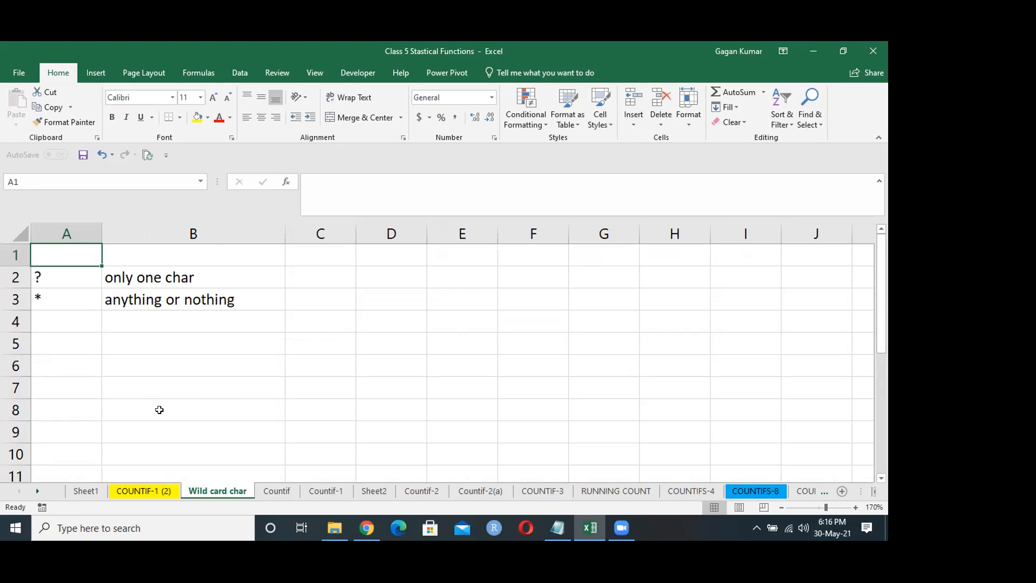
# Step: Enter a five-letter sample first name in A5 and its wildcard pattern "?????" in quotes in B5
pyautogui.press('Down')
pyautogui.press('Down')
pyautogui.press('Down')
pyautogui.press('Down')
pyautogui.press('Down')
pyautogui.press('Down')
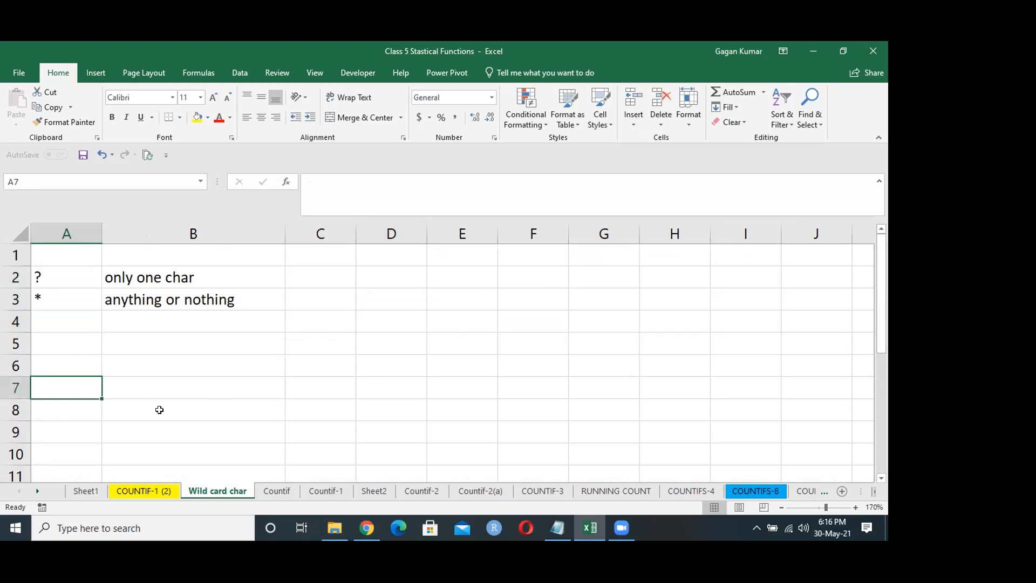
pyautogui.press('Up')
pyautogui.press('Up')
pyautogui.write('gagan')
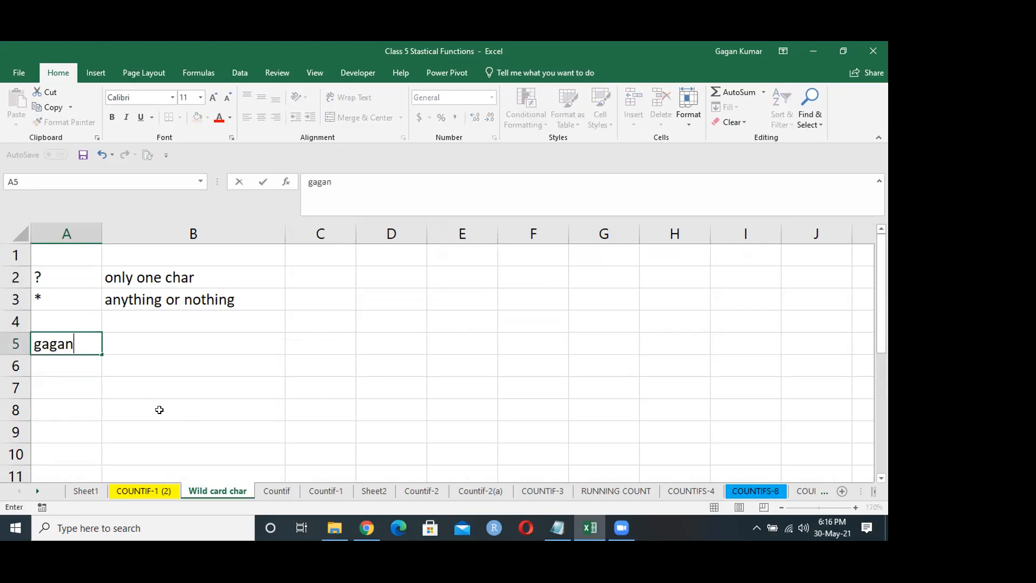
pyautogui.press('Tab')
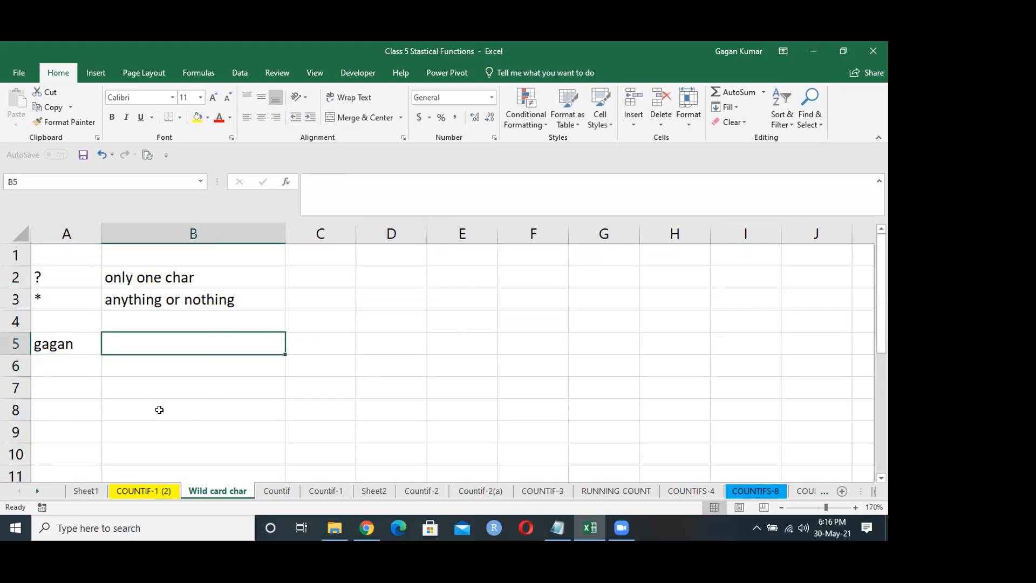
pyautogui.write('"')
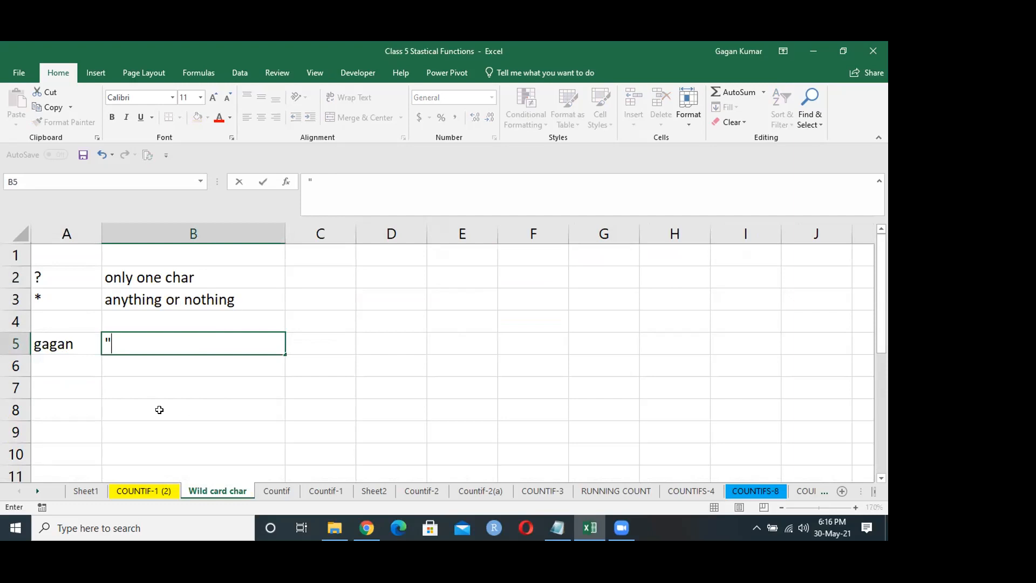
pyautogui.write('?????"')
pyautogui.press('Return')
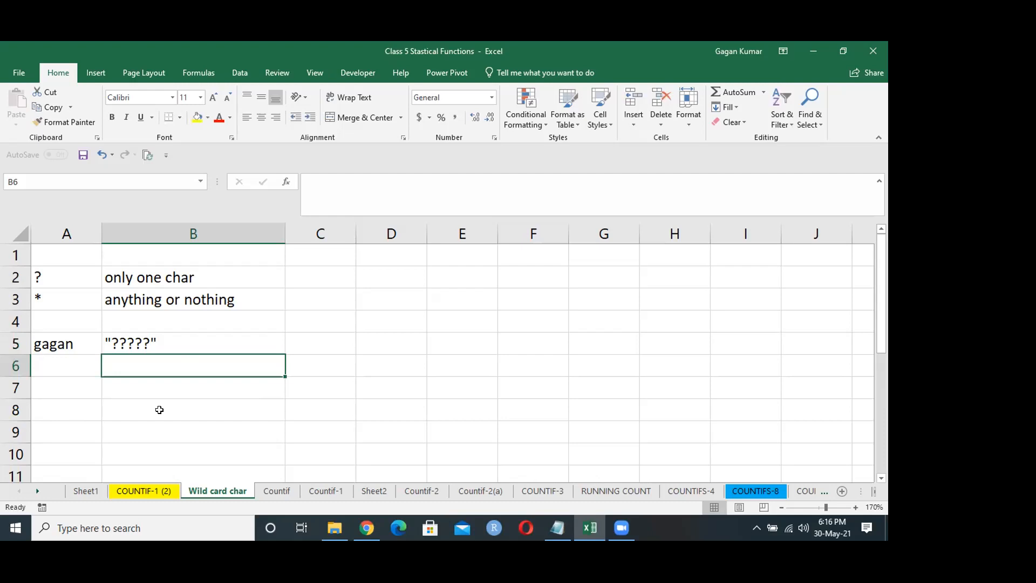
# Step: Enter the asterisk wildcard pattern "*" in quotes in B6, without any stray trailing character
pyautogui.write('"*"')
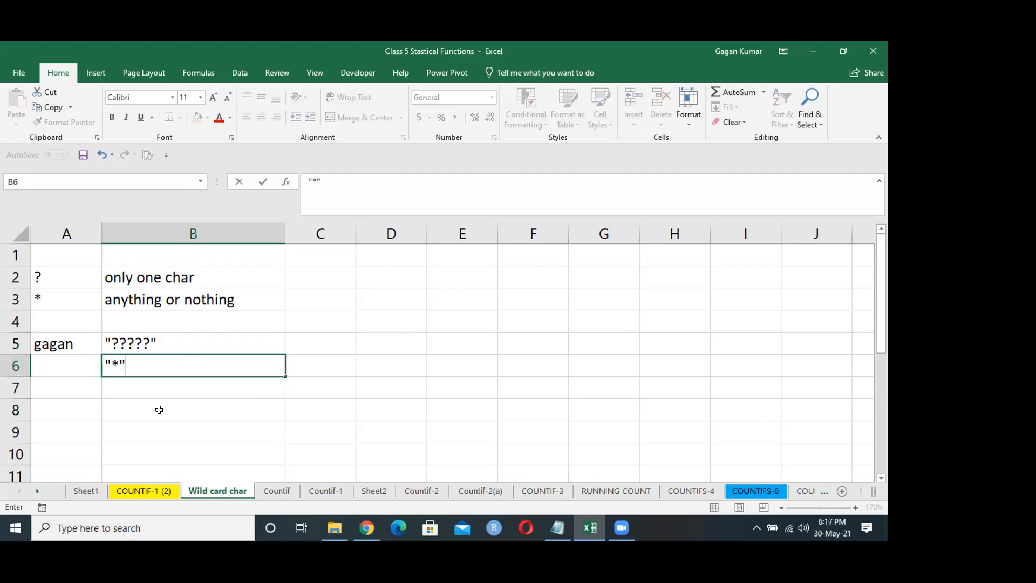
pyautogui.write('\\')
pyautogui.press('Return')
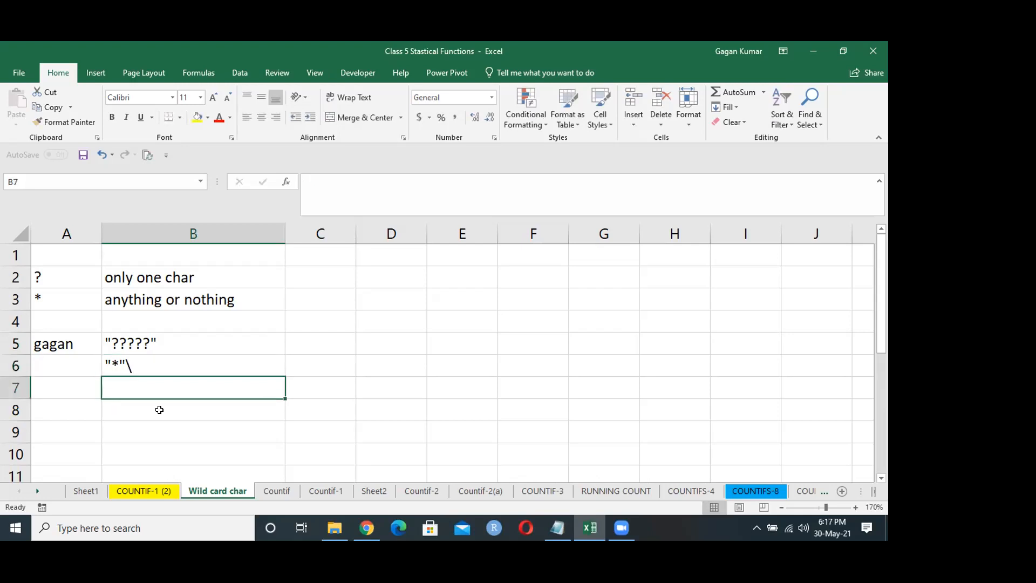
pyautogui.press('Up')
pyautogui.press('F2')
pyautogui.press('BackSpace')
pyautogui.press('Return')
pyautogui.press('Up')
pyautogui.press('Up')
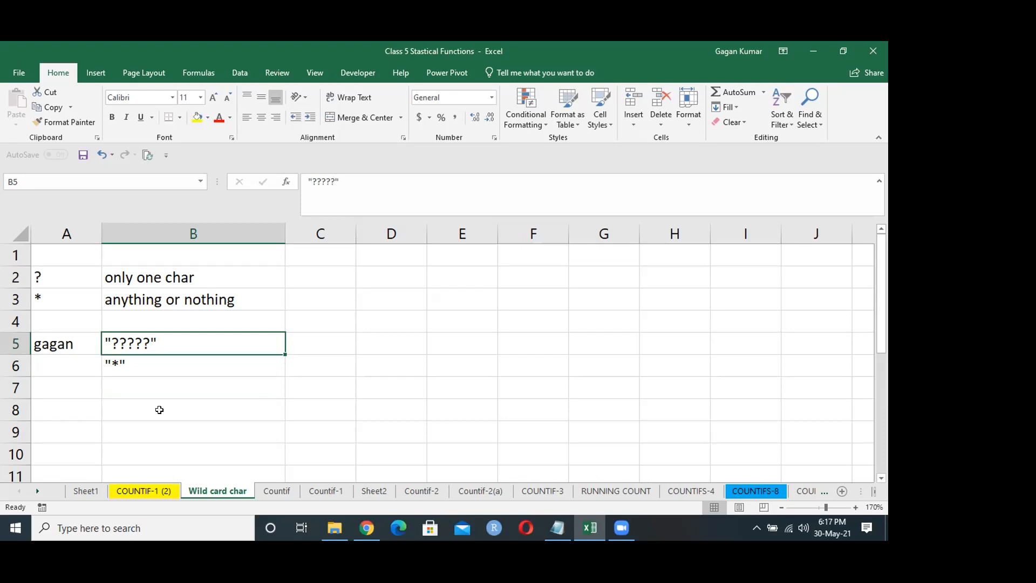
# Step: Switch to the Countif sheet and view the extent of the EmpName list in column A
pyautogui.hotkey('ctrl', 'pageup')
pyautogui.hotkey('ctrl', 'pagedown')
pyautogui.hotkey('ctrl', 'pagedown')
pyautogui.press('Up')
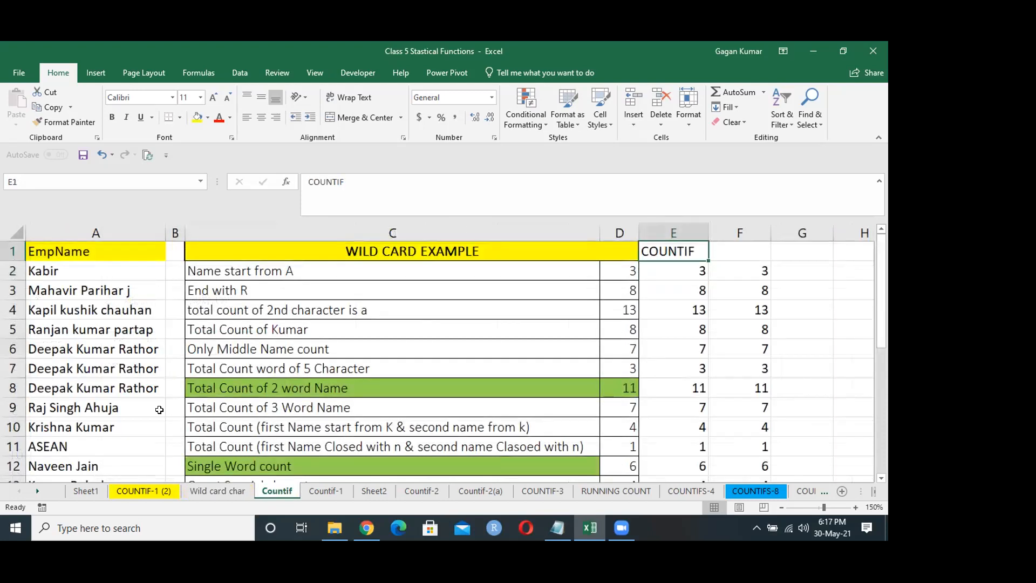
pyautogui.press('Left')
pyautogui.press('Left')
pyautogui.press('Left')
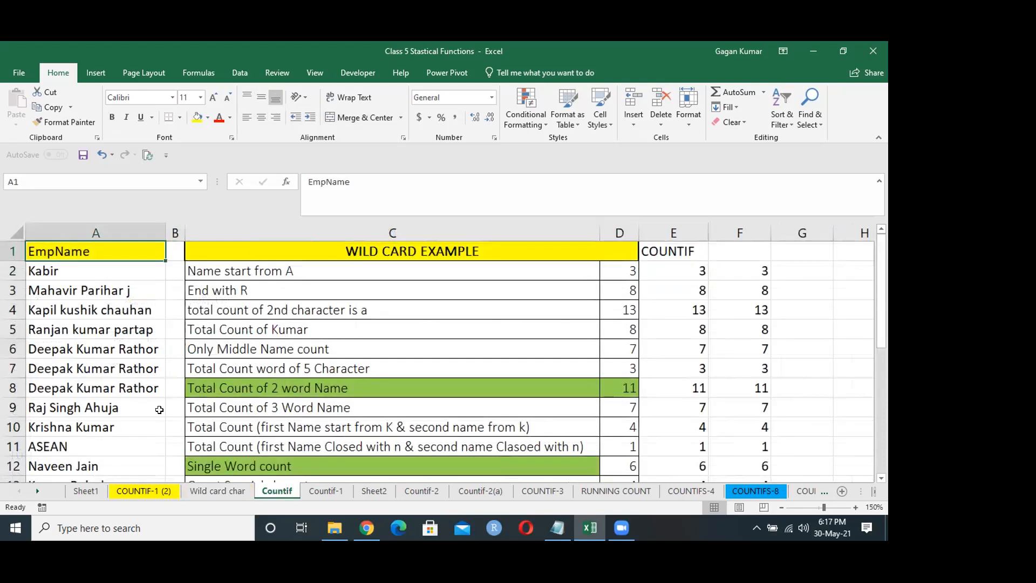
pyautogui.press('Down')
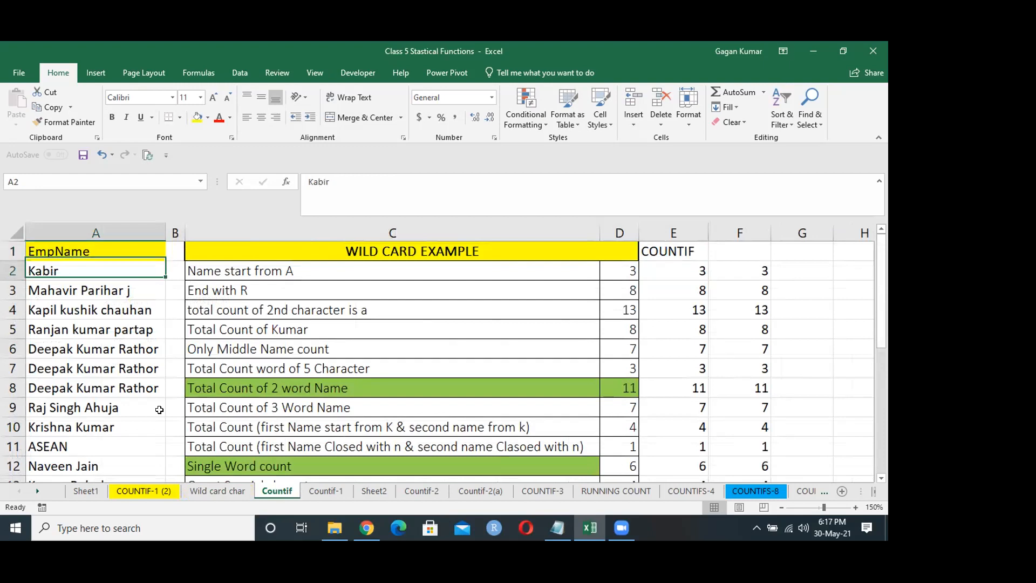
pyautogui.hotkey('ctrl', 'shift', 'Down')
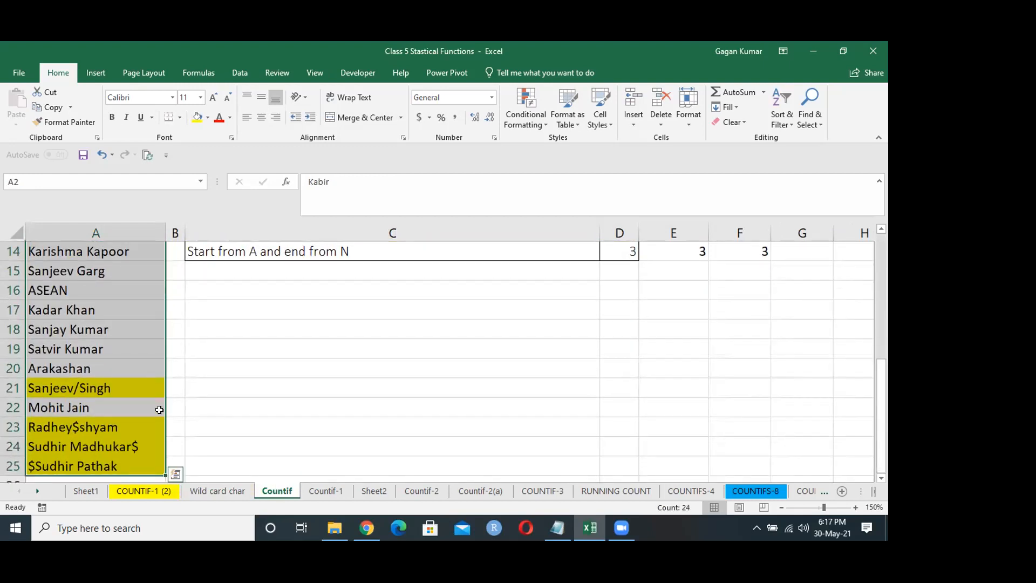
pyautogui.press('Down')
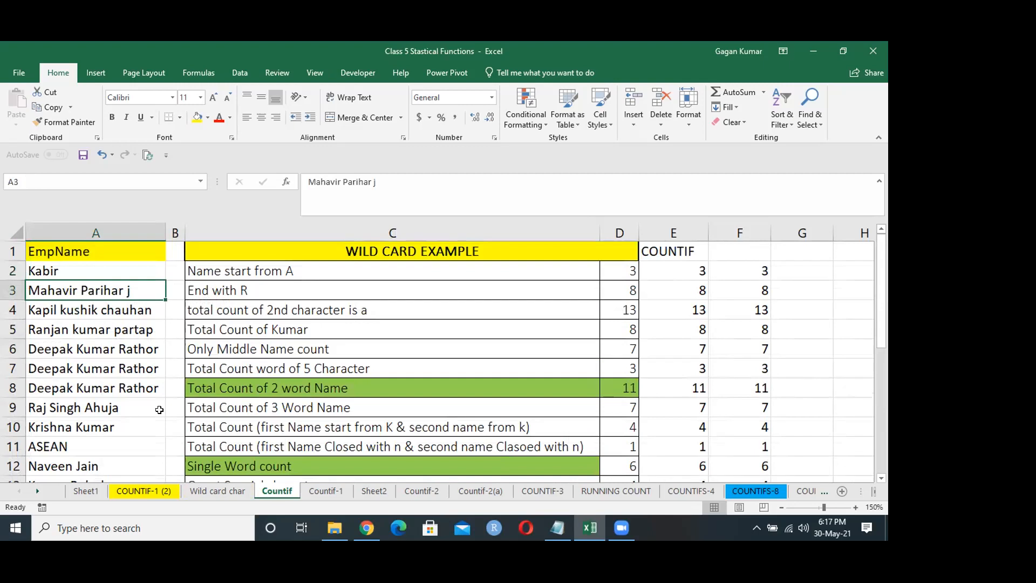
# Step: Clear the existing count results from row 2 downward in columns E through G
pyautogui.press('Right')
pyautogui.press('Right')
pyautogui.press('Right')
pyautogui.press('Up')
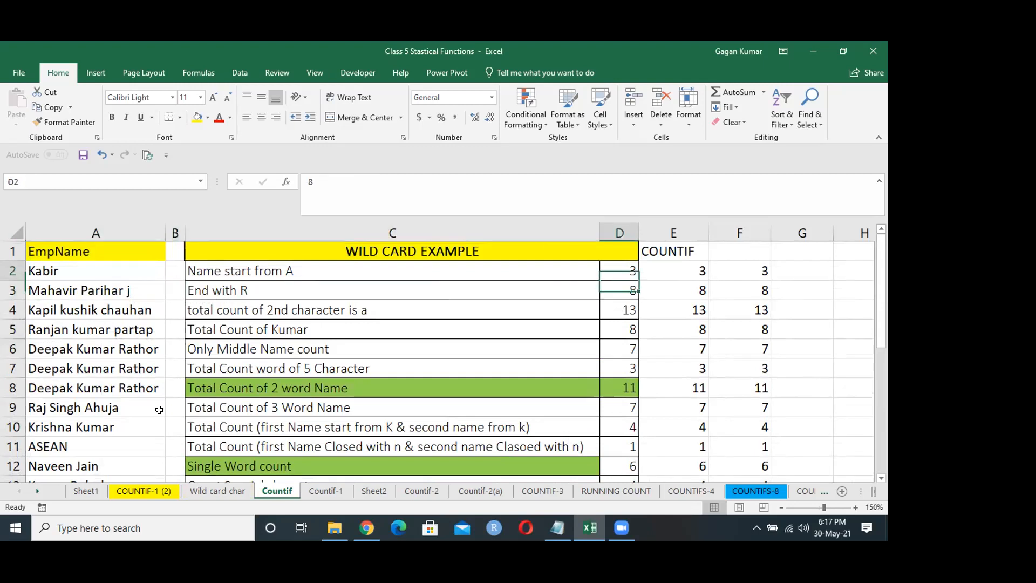
pyautogui.press('Up')
pyautogui.press('Right')
pyautogui.press('Right')
pyautogui.press('Right')
pyautogui.press('Right')
pyautogui.press('Left')
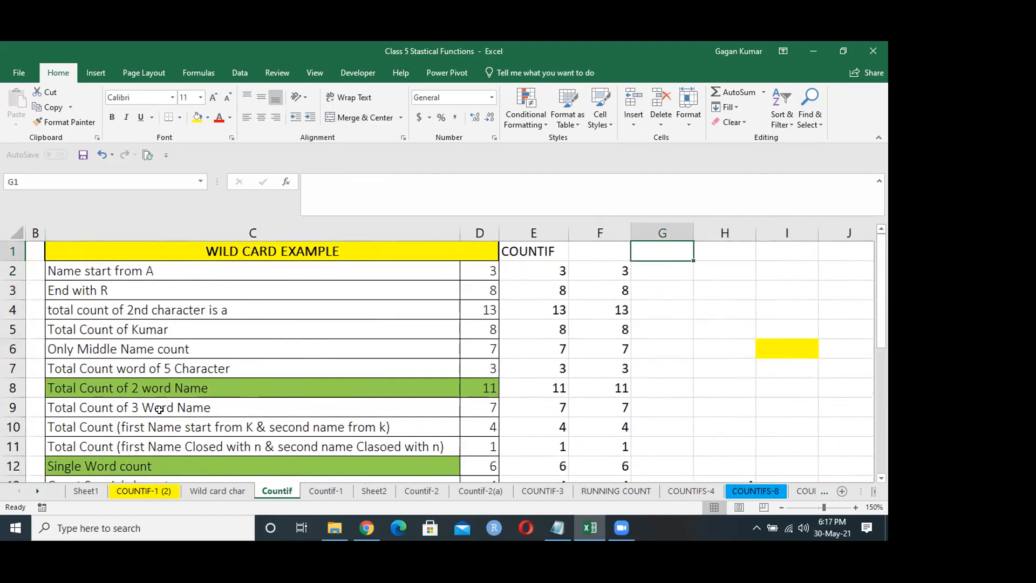
pyautogui.press('Down')
pyautogui.hotkey('shift', 'Left')
pyautogui.hotkey('shift', 'Left')
pyautogui.hotkey('ctrl', 'shift', 'Down')
pyautogui.press('Delete')
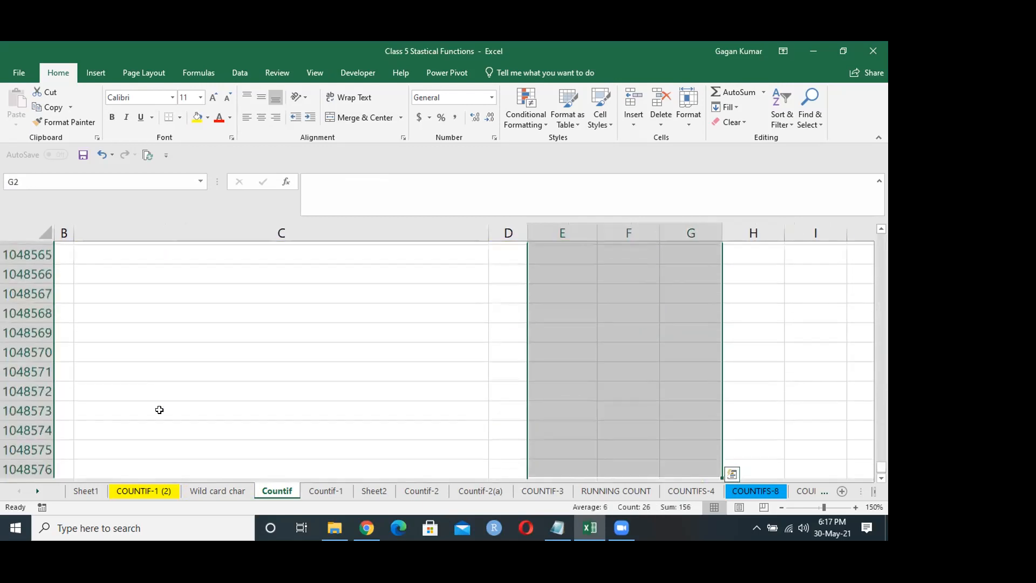
# Step: Read through the employee names in A2:A25 to check which ones meet the "Name start from A" condition
pyautogui.press('Home')
pyautogui.press('Right')
pyautogui.press('Right')
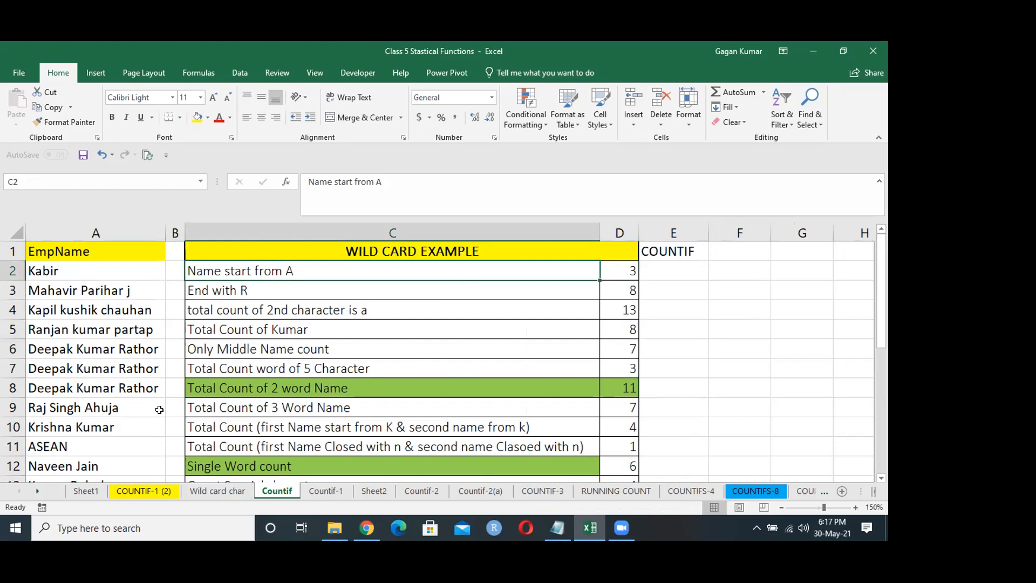
pyautogui.press('Home')
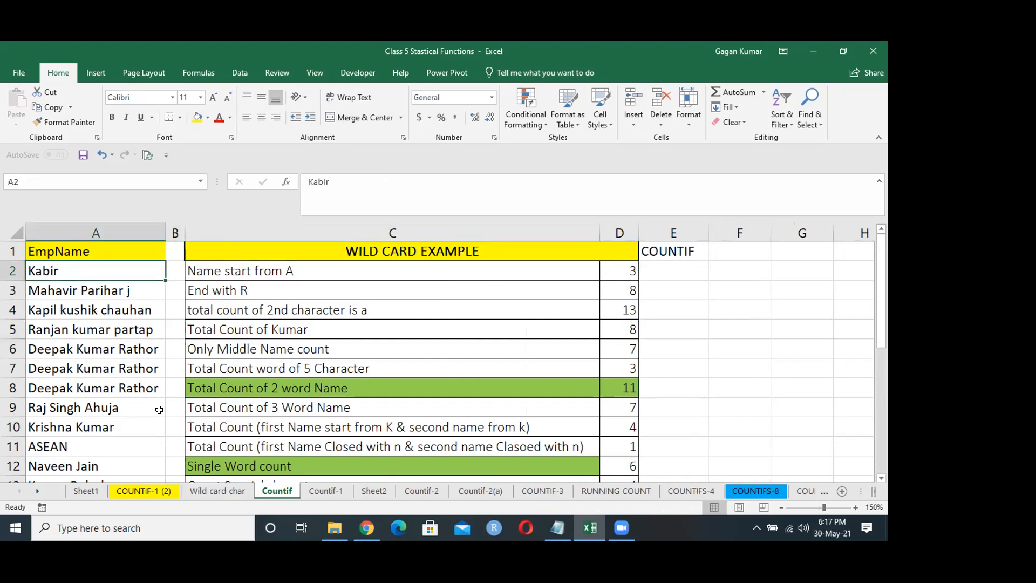
pyautogui.press('Down')
pyautogui.press('Down')
pyautogui.press('Down')
pyautogui.press('Up')
pyautogui.press('Up')
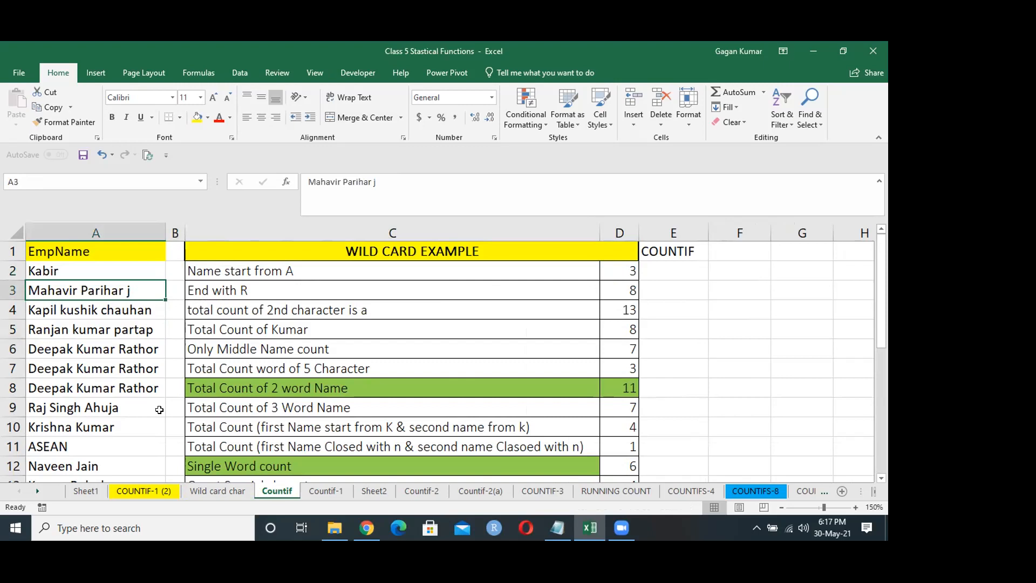
pyautogui.press('Down')
pyautogui.press('Down')
pyautogui.press('Down')
pyautogui.press('Up')
pyautogui.press('Up')
pyautogui.press('Up')
pyautogui.press('Up')
pyautogui.press('Down')
pyautogui.press('Down')
pyautogui.press('Down')
pyautogui.press('Down')
pyautogui.press('Down')
pyautogui.press('Down')
pyautogui.press('Down')
pyautogui.press('Down')
pyautogui.press('Down')
pyautogui.press('Down')
pyautogui.press('Down')
pyautogui.press('Down')
pyautogui.press('Down')
pyautogui.press('Down')
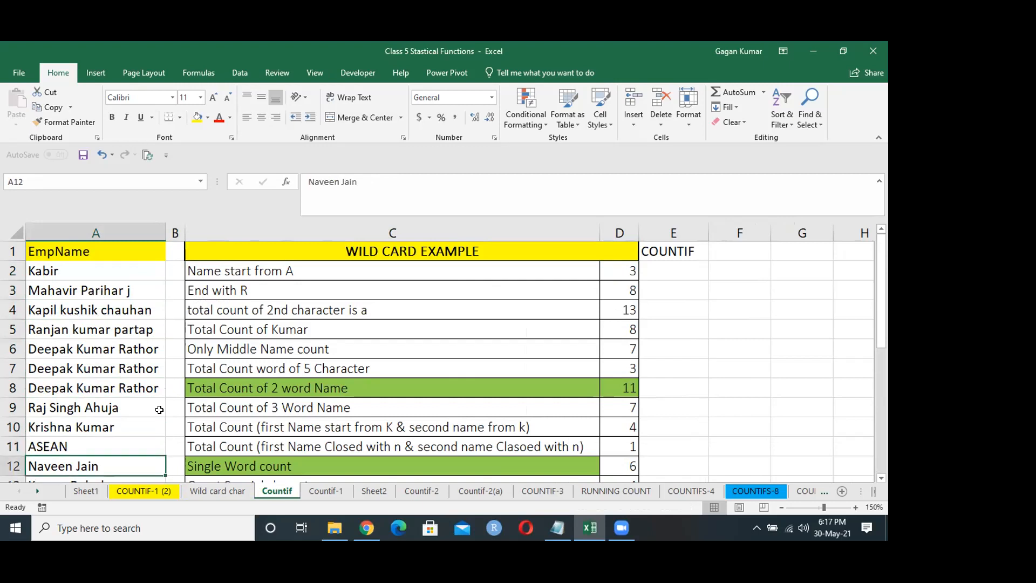
pyautogui.press('Down')
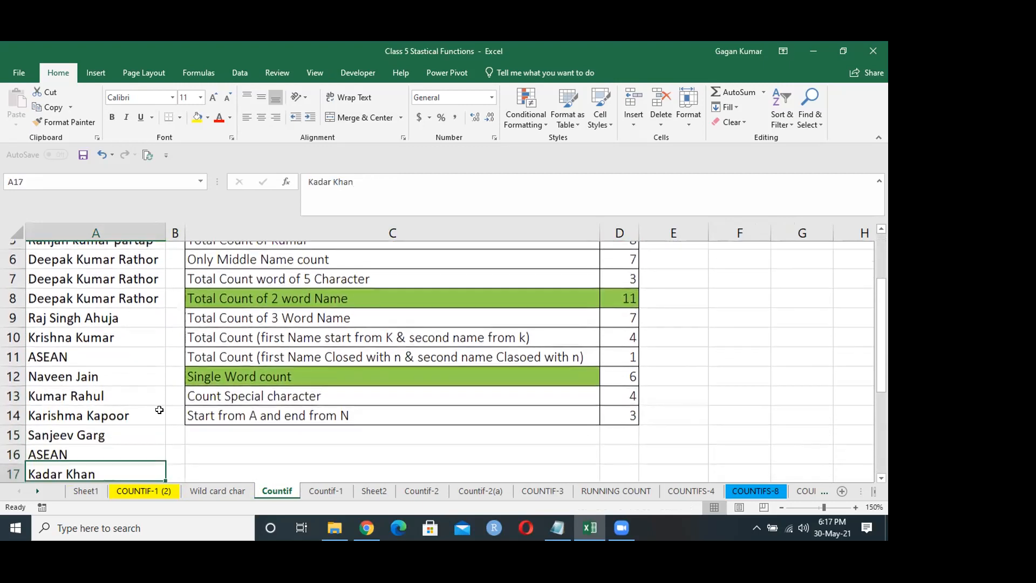
pyautogui.press('Up')
pyautogui.press('Down')
pyautogui.press('Down')
pyautogui.press('Down')
pyautogui.press('Down')
pyautogui.press('Down')
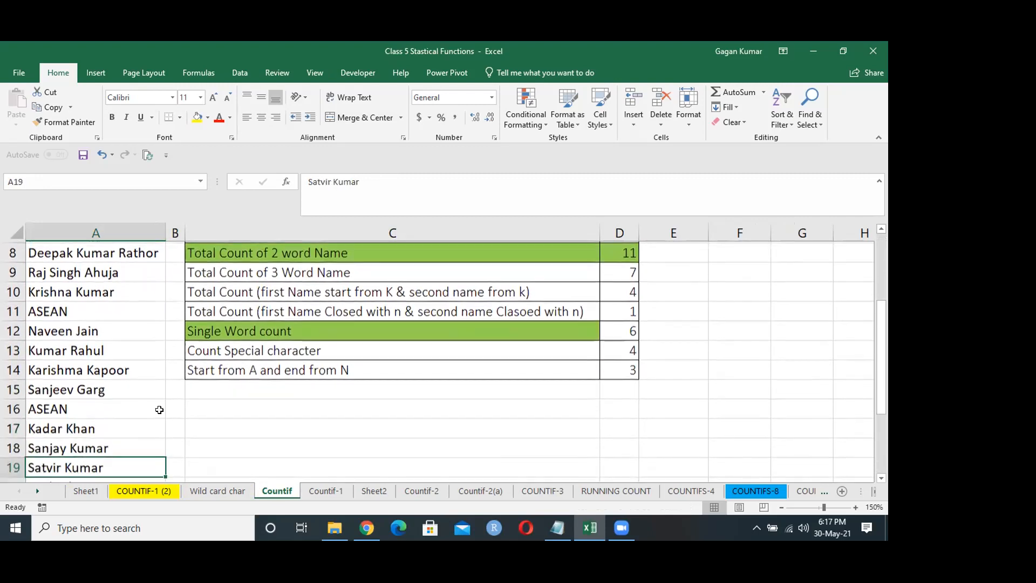
pyautogui.press('Up')
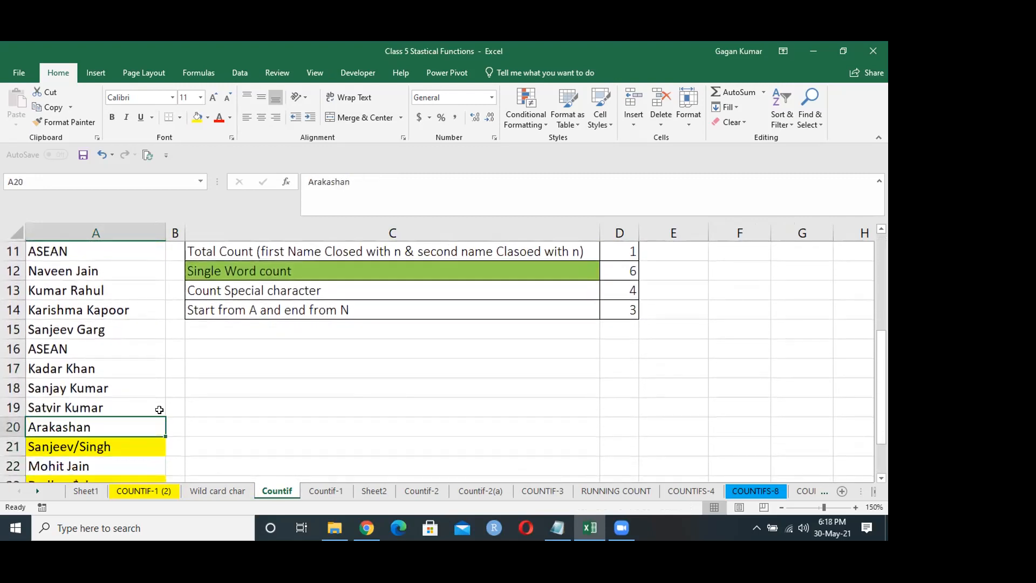
pyautogui.press('Down')
pyautogui.press('Up')
pyautogui.press('Down')
pyautogui.press('Down')
pyautogui.press('Up')
pyautogui.press('Down')
pyautogui.press('Down')
pyautogui.press('Down')
pyautogui.press('Down')
pyautogui.press('Down')
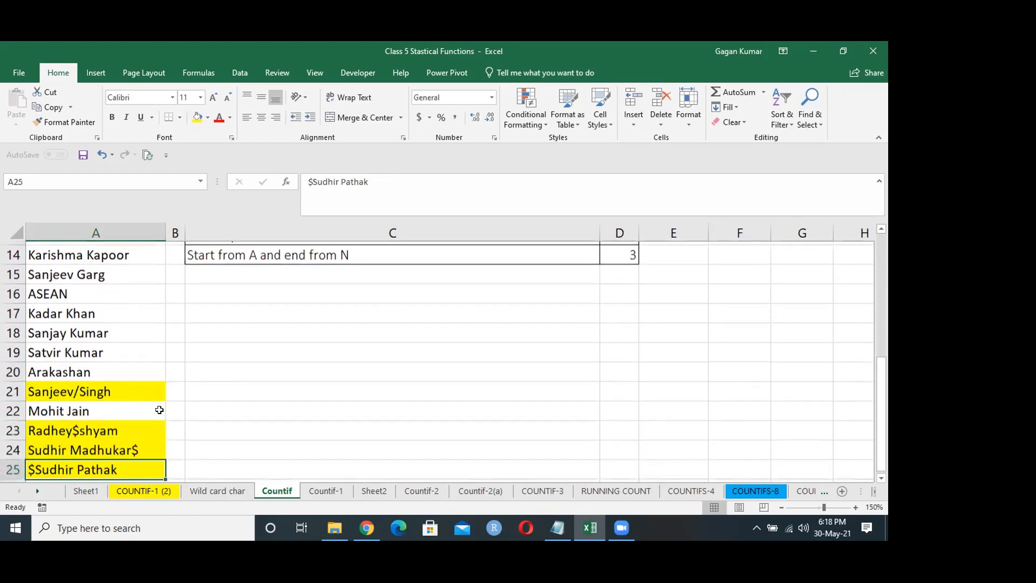
pyautogui.press('Up')
pyautogui.press('Up')
pyautogui.press('Up')
pyautogui.press('Up')
pyautogui.press('Up')
pyautogui.press('Up')
pyautogui.press('Up')
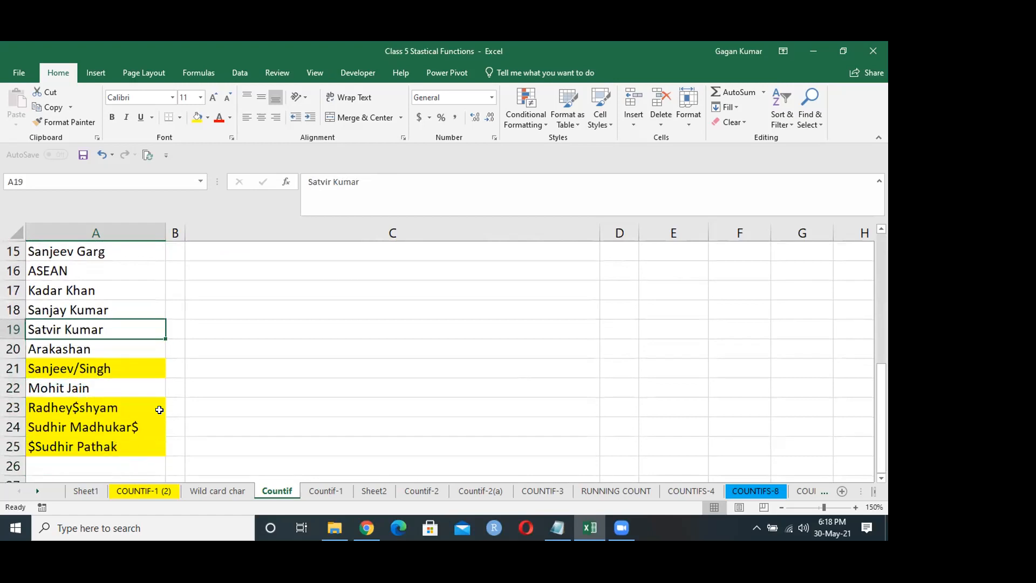
pyautogui.press('Up')
pyautogui.press('Up')
pyautogui.press('Up')
pyautogui.press('Up')
pyautogui.press('Up')
pyautogui.press('Up')
pyautogui.press('Up')
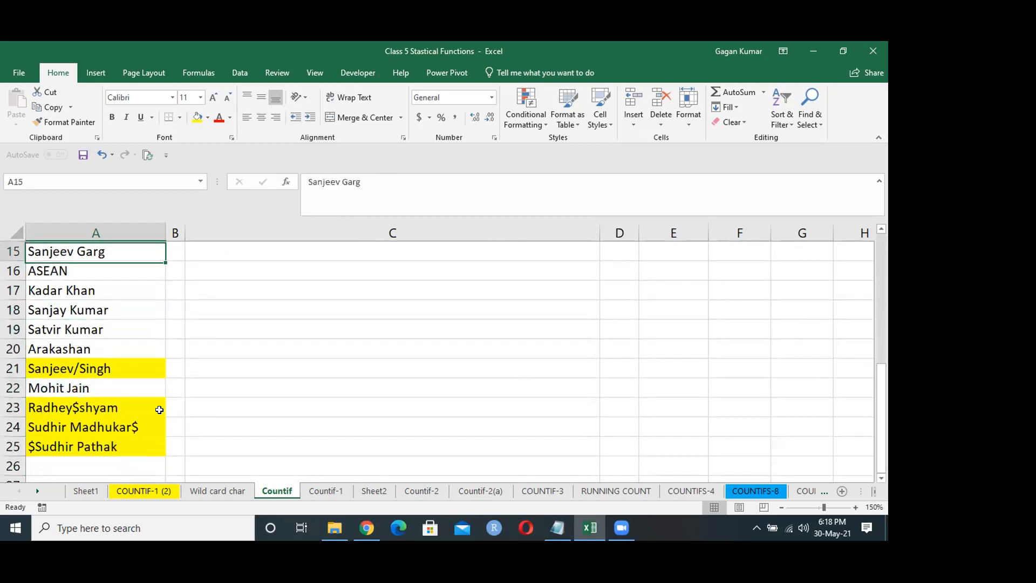
pyautogui.press('Up')
pyautogui.press('Up')
pyautogui.press('Up')
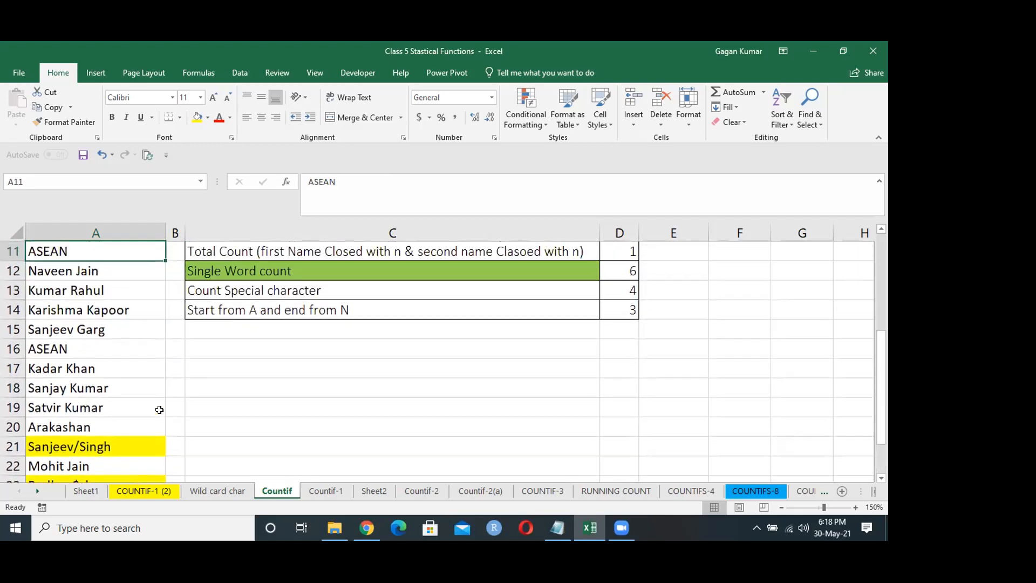
# Step: Count the names starting with A by entering =COUNTIF(A:A,"a*") in E2
pyautogui.press('Right')
pyautogui.press('Right')
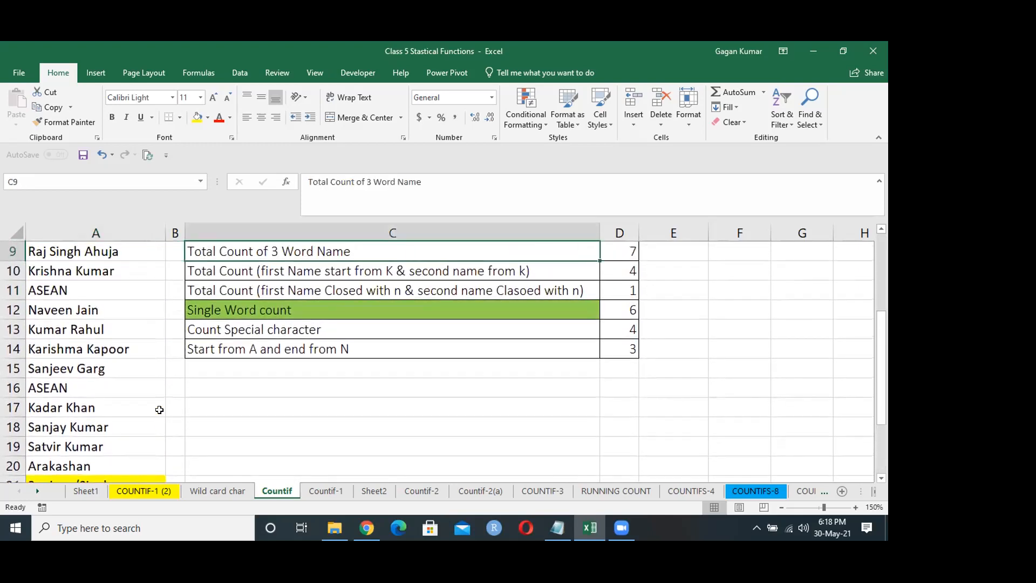
pyautogui.press('Up')
pyautogui.press('Up')
pyautogui.press('Up')
pyautogui.press('Up')
pyautogui.press('Up')
pyautogui.press('Up')
pyautogui.press('Up')
pyautogui.press('Up')
pyautogui.press('Down')
pyautogui.press('Right')
pyautogui.press('Right')
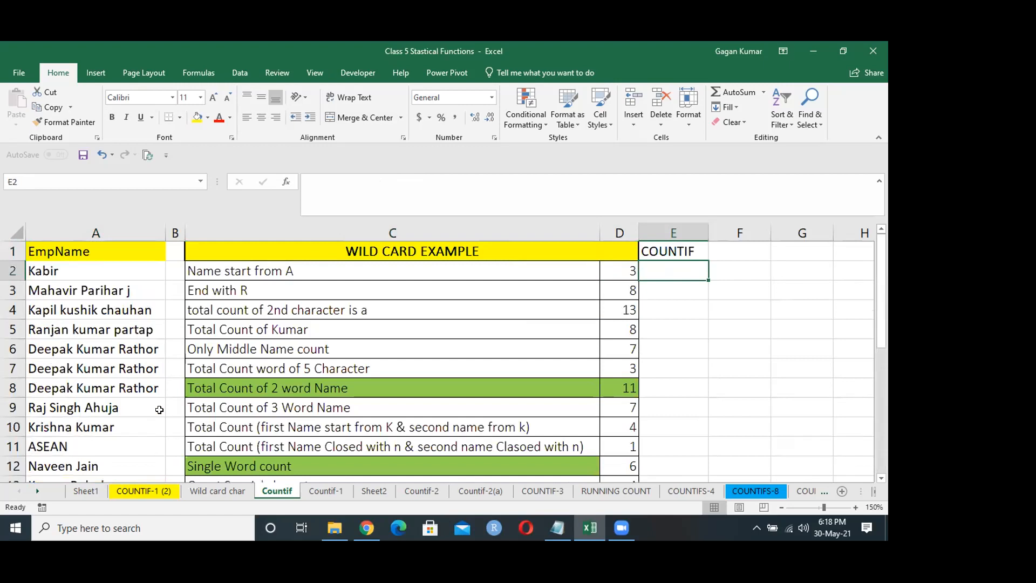
pyautogui.write('=co')
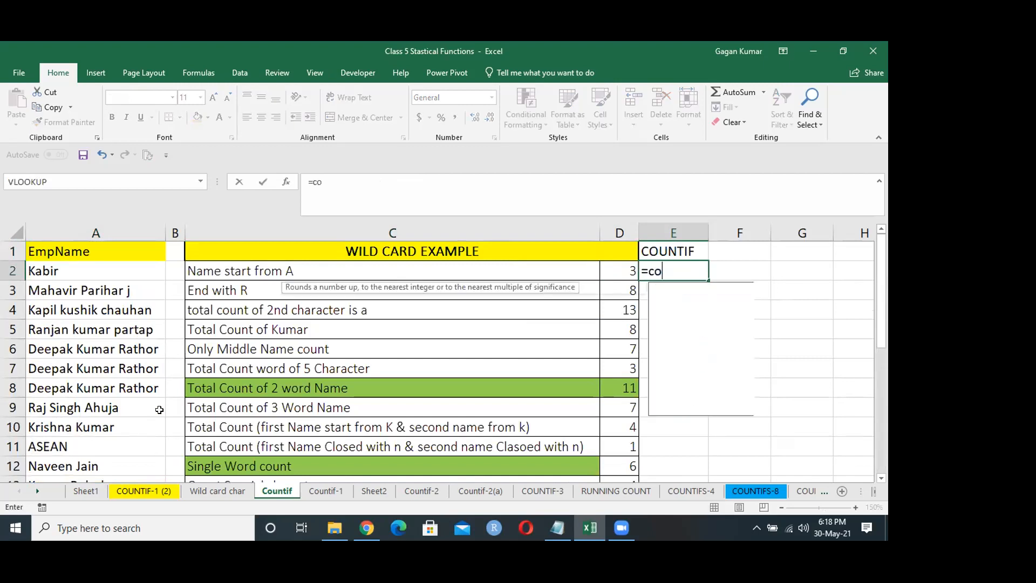
pyautogui.write('untif')
pyautogui.press('Tab')
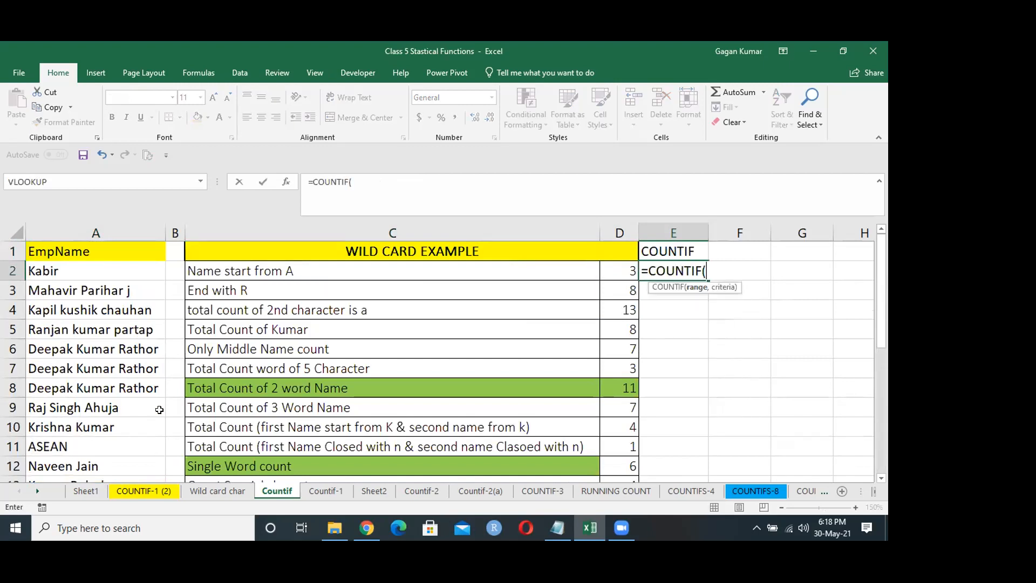
pyautogui.press('Left')
pyautogui.press('Left')
pyautogui.press('Left')
pyautogui.press('Left')
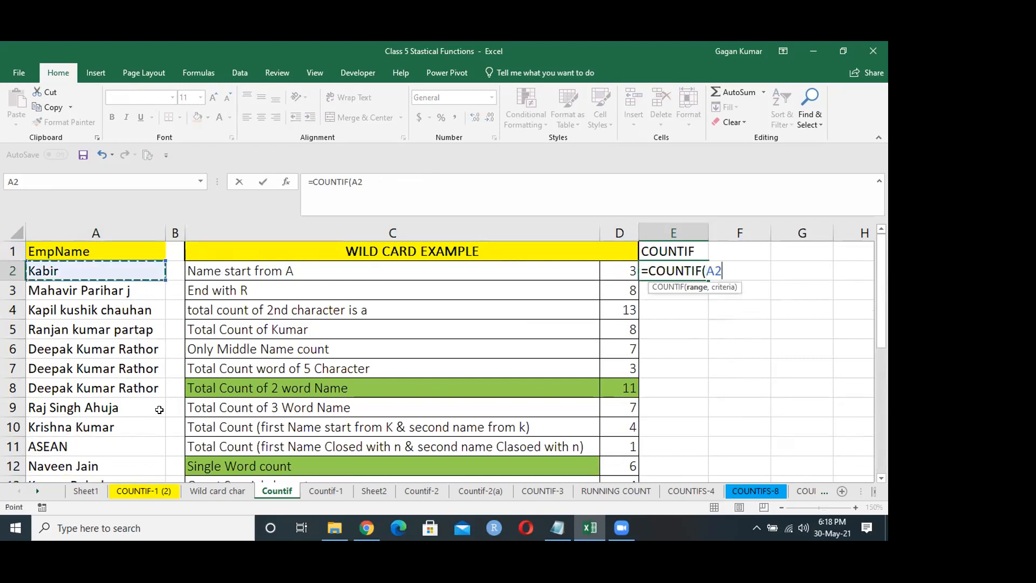
pyautogui.hotkey('ctrl', 'space')
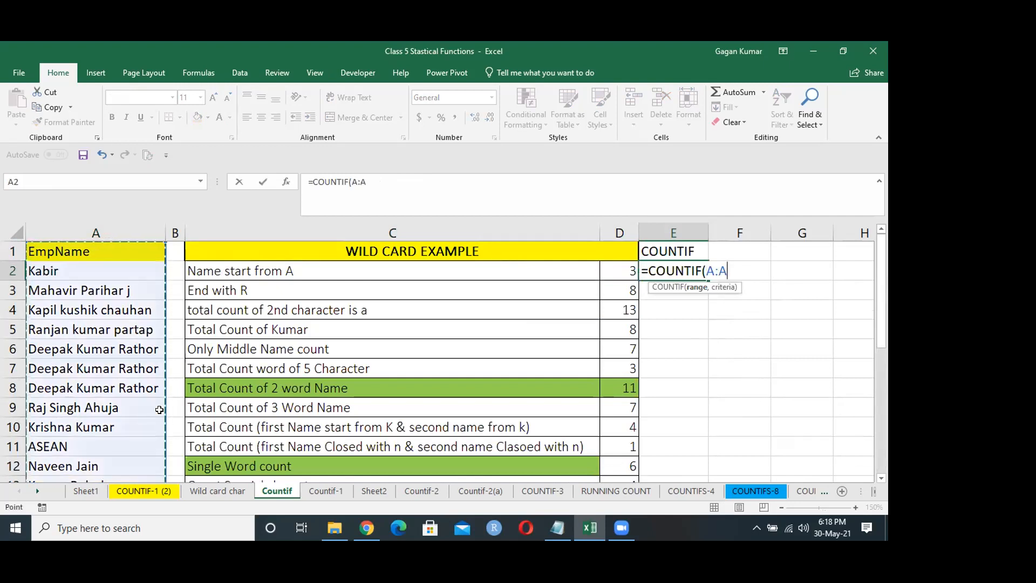
pyautogui.write(',')
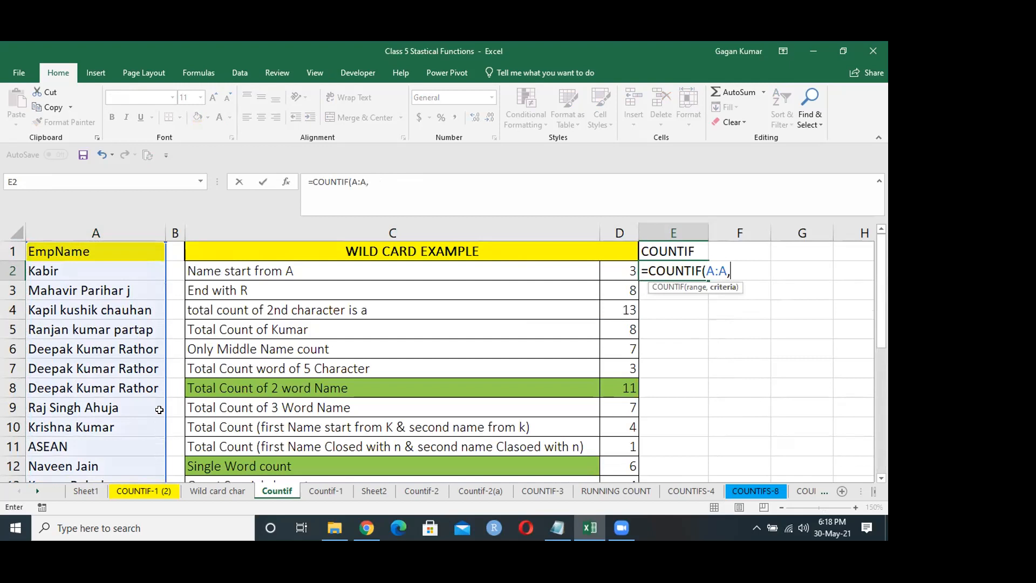
pyautogui.write('"a*")')
pyautogui.press('Return')
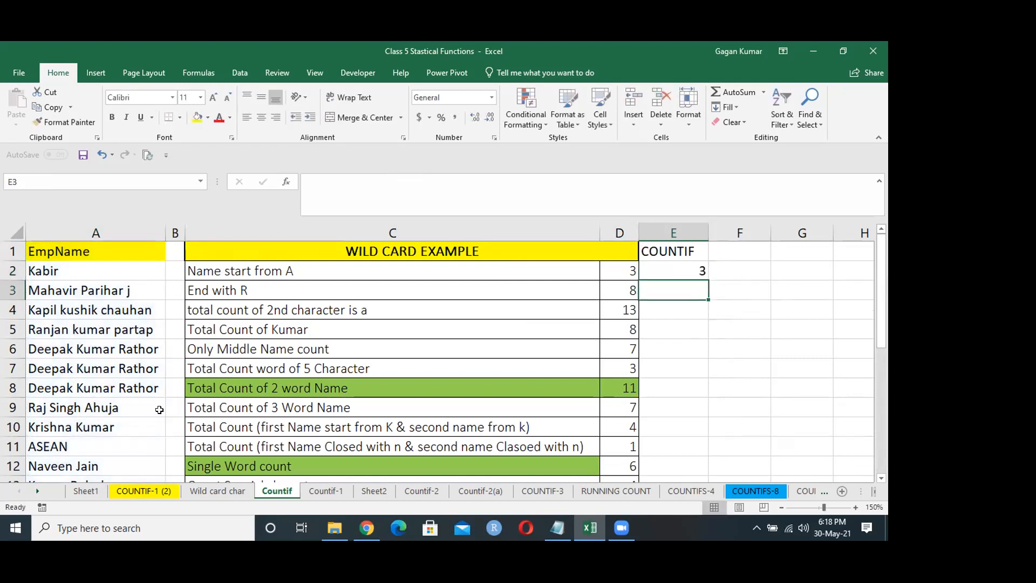
# Step: Review the COUNTIF formula in E2 and the "End with R" condition in C3
pyautogui.press('Up')
pyautogui.press('F2')
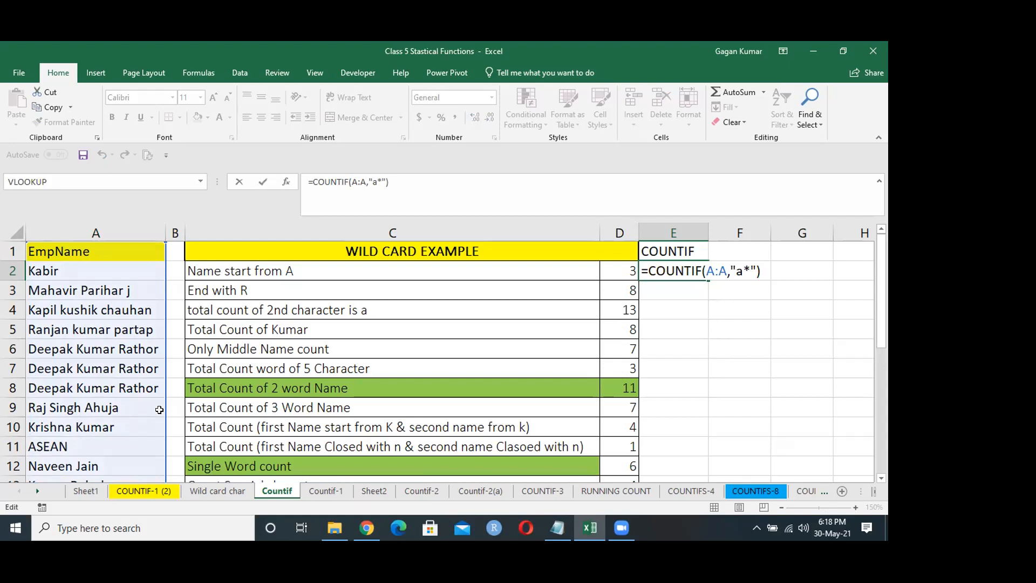
pyautogui.press('Return')
pyautogui.press('Left')
pyautogui.press('Left')
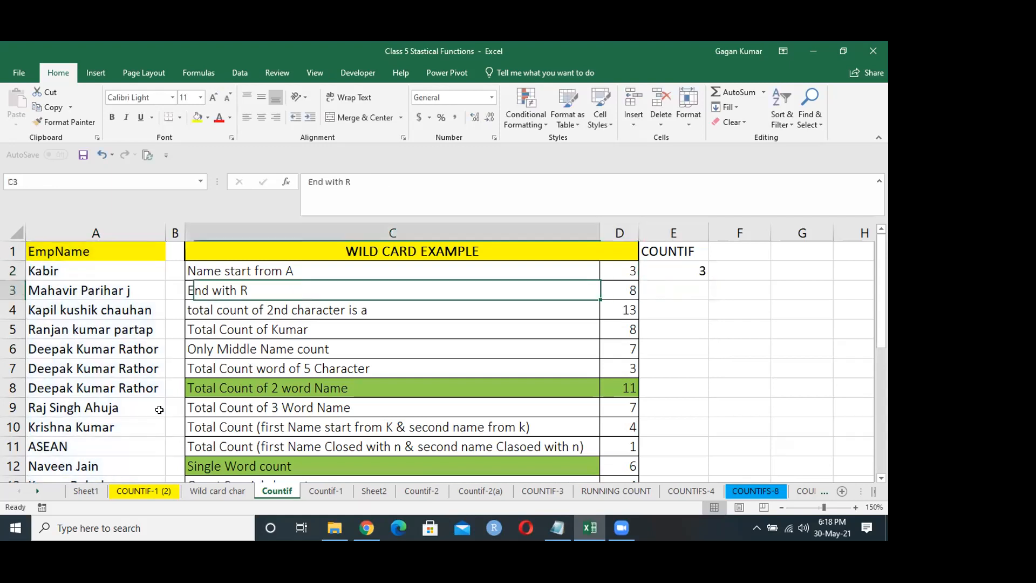
pyautogui.press('Right')
pyautogui.press('Right')
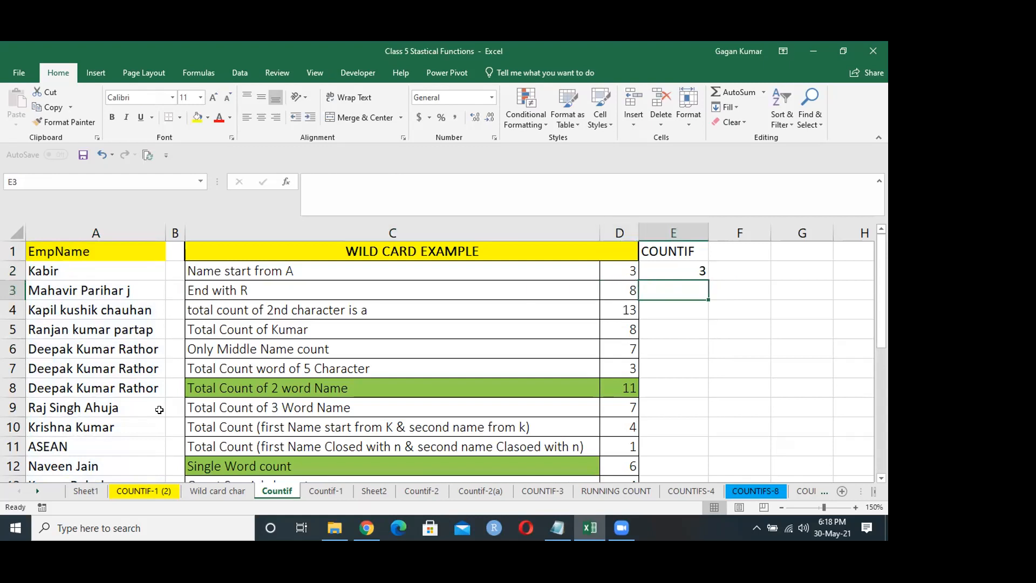
# Step: Count the names ending with R by copying the formula above into E3 and changing it to =COUNTIF(A:A,"*r")
pyautogui.hotkey('ctrl', 'd')
pyautogui.press('F2')
pyautogui.press('Left')
pyautogui.press('Left')
pyautogui.press('Left')
pyautogui.press('BackSpace')
pyautogui.press('Right')
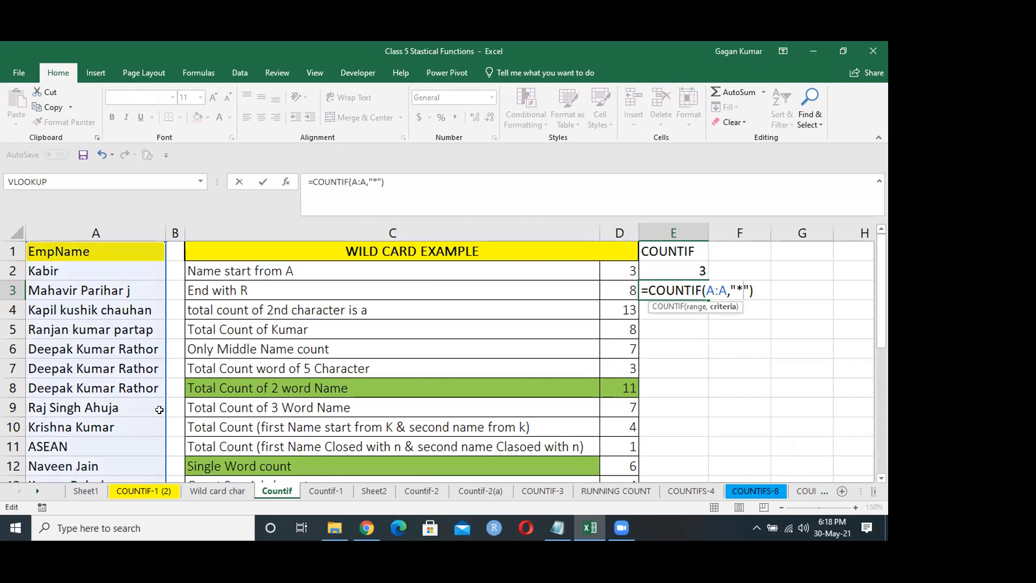
pyautogui.write('r')
pyautogui.press('Return')
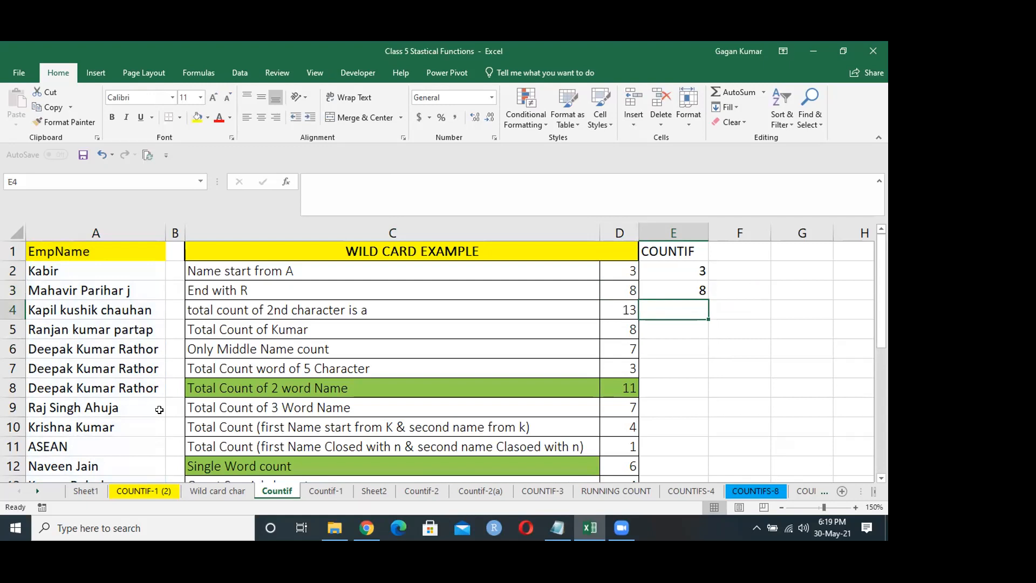
# Step: Count the names whose second character is a by copying the formula into E4 and editing it to =COUNTIF(A:A,"?a*")
pyautogui.press('Left')
pyautogui.press('Left')
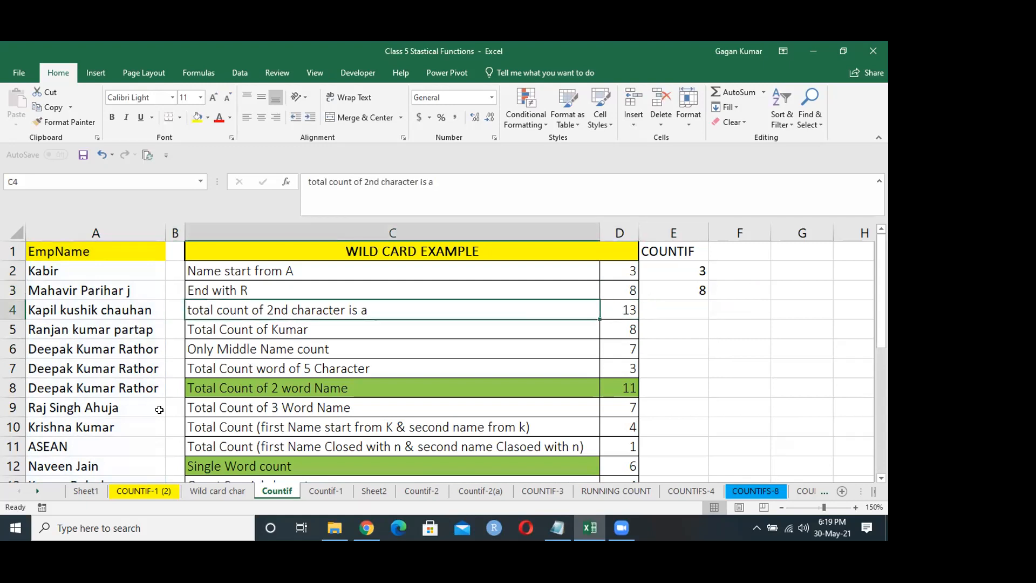
pyautogui.press('Right')
pyautogui.press('Right')
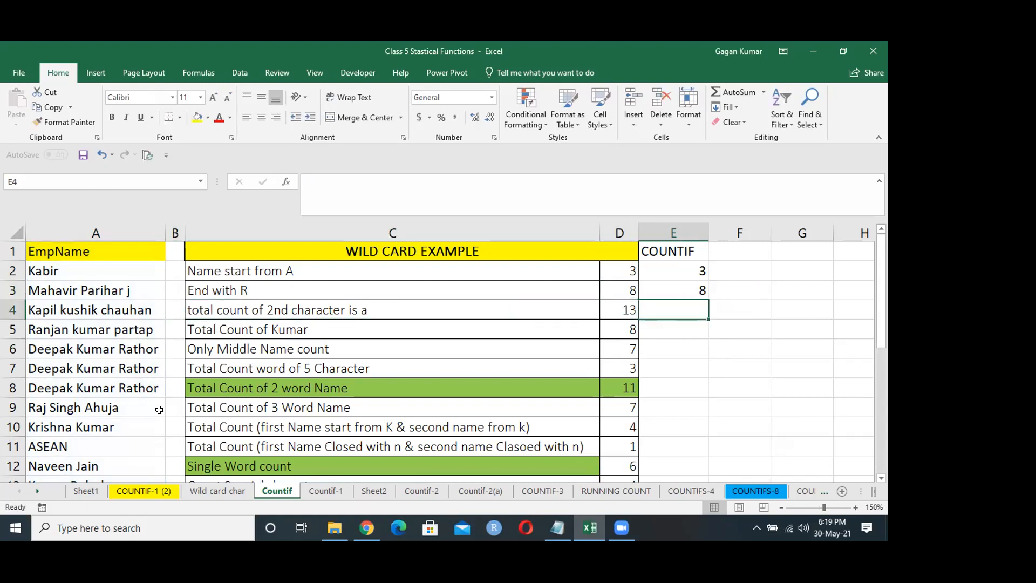
pyautogui.hotkey('ctrl', 'd')
pyautogui.press('F2')
pyautogui.press('Left')
pyautogui.press('Left')
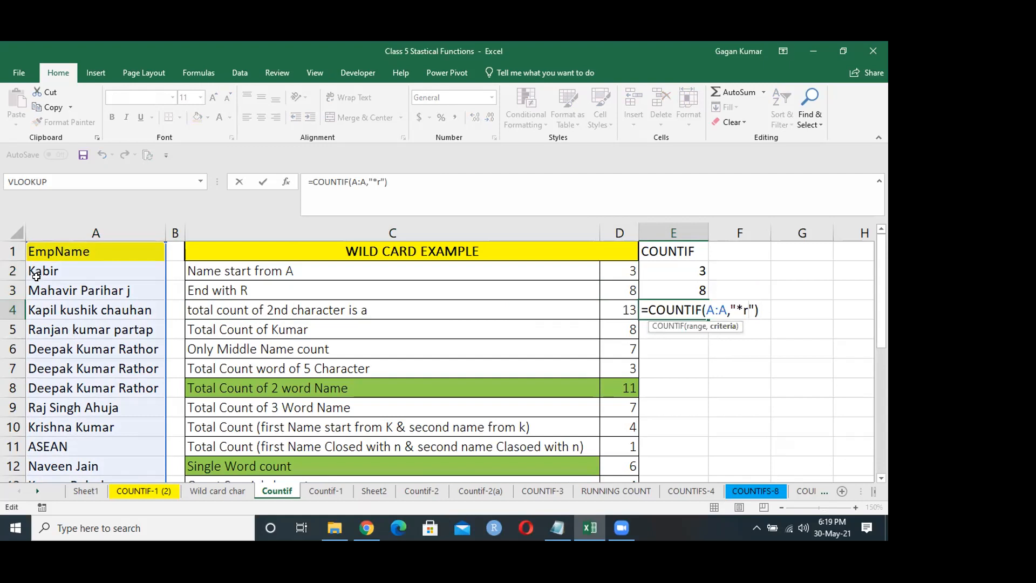
pyautogui.press('BackSpace')
pyautogui.press('BackSpace')
pyautogui.write('?a*')
pyautogui.press('Return')
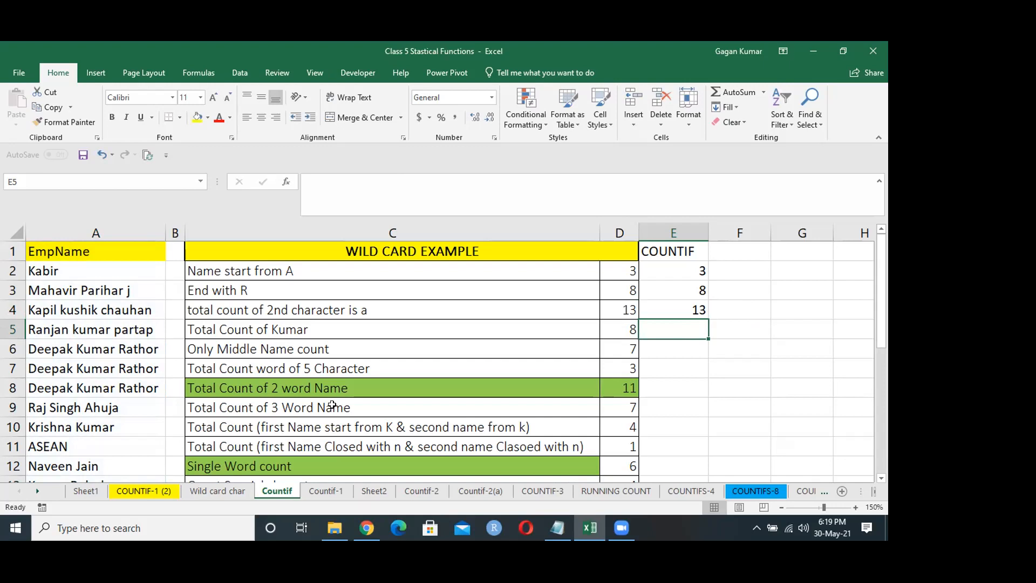
# Step: Count the names containing kumar by copying the formula into E5 and editing it to =COUNTIF(A:A,"*kumar*")
pyautogui.hotkey('ctrl', 'd')
pyautogui.press('F2')
pyautogui.press('Left')
pyautogui.press('Left')
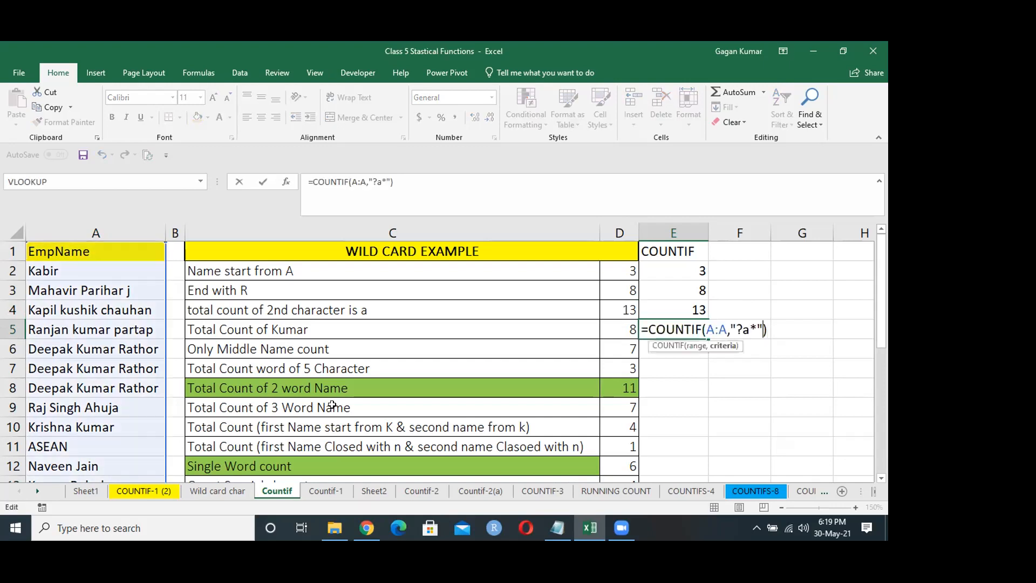
pyautogui.press('BackSpace')
pyautogui.press('BackSpace')
pyautogui.press('BackSpace')
pyautogui.write('*kumar*')
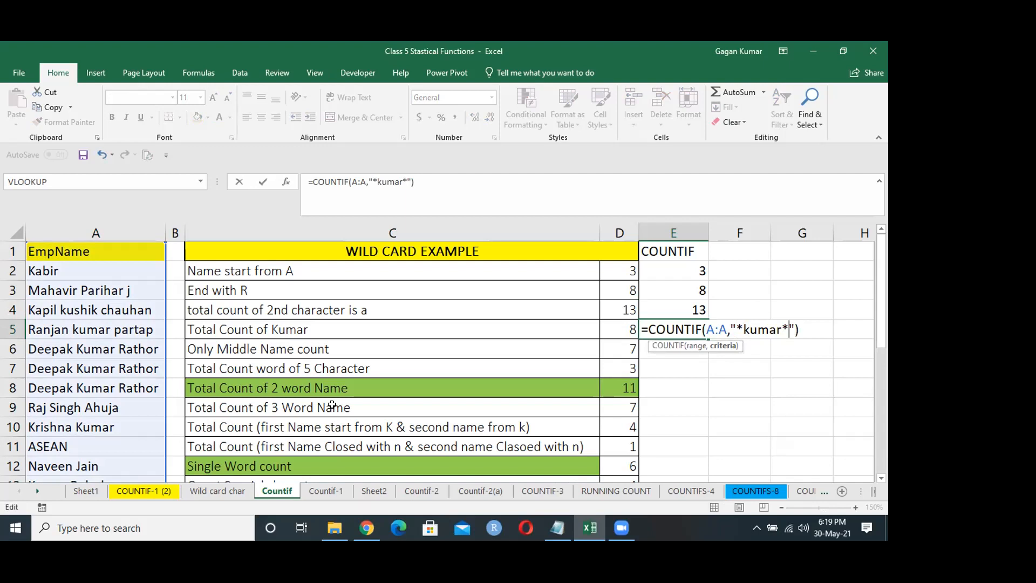
pyautogui.press('Return')
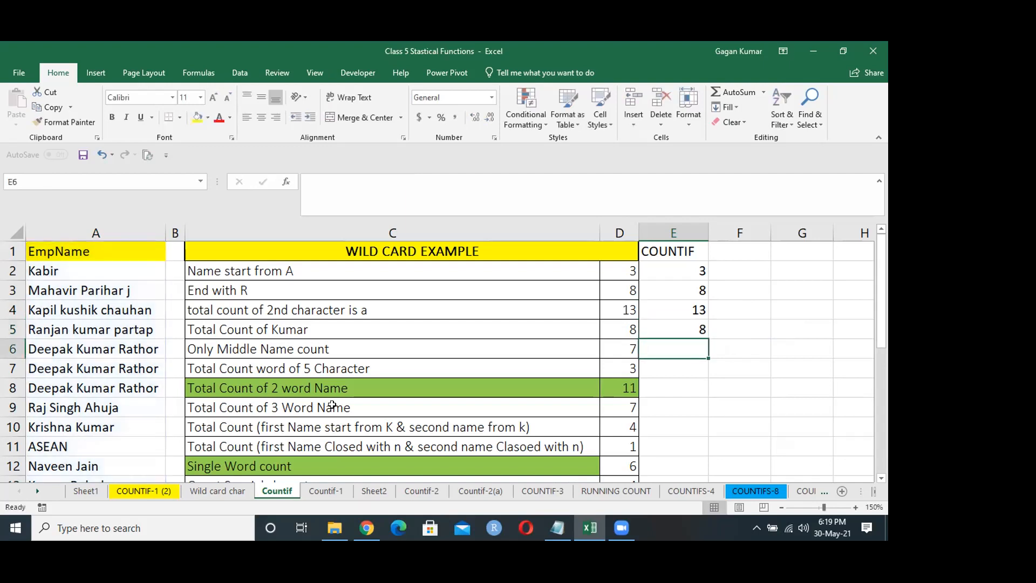
# Step: Clear the employee names in A9:A25 to shorten the list for testing the kumar count
pyautogui.press('Up')
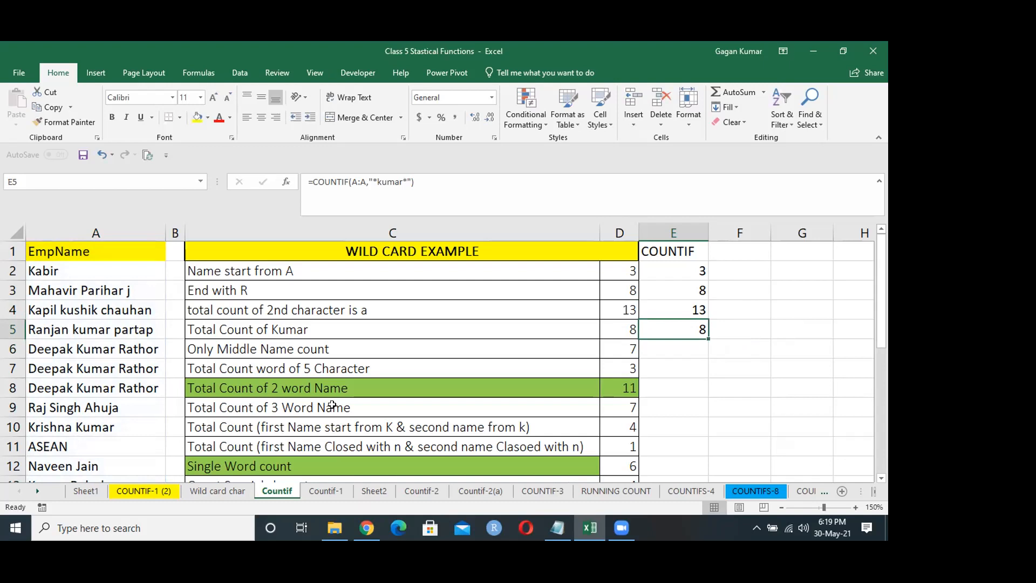
pyautogui.press('Left')
pyautogui.press('Left')
pyautogui.press('Left')
pyautogui.press('Left')
pyautogui.press('Down')
pyautogui.press('Down')
pyautogui.press('Down')
pyautogui.press('Down')
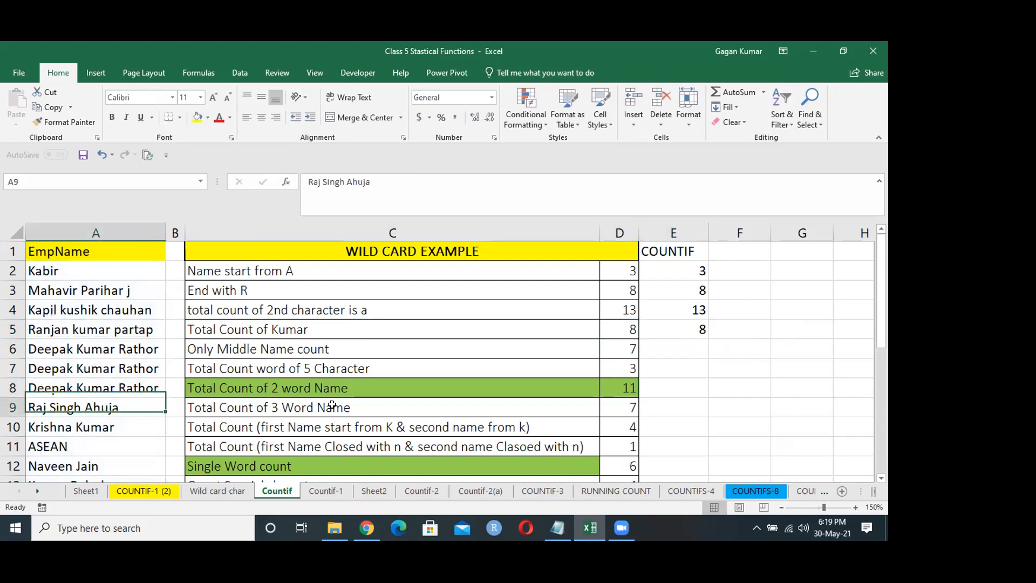
pyautogui.hotkey('shift', 'Down')
pyautogui.hotkey('shift', 'Down')
pyautogui.hotkey('shift', 'Down')
pyautogui.hotkey('shift', 'Down')
pyautogui.hotkey('shift', 'Down')
pyautogui.hotkey('shift', 'Down')
pyautogui.hotkey('shift', 'Down')
pyautogui.hotkey('shift', 'Down')
pyautogui.hotkey('shift', 'Down')
pyautogui.hotkey('shift', 'Down')
pyautogui.hotkey('shift', 'Down')
pyautogui.hotkey('shift', 'Down')
pyautogui.hotkey('shift', 'Down')
pyautogui.hotkey('shift', 'Down')
pyautogui.hotkey('shift', 'Down')
pyautogui.hotkey('shift', 'Down')
pyautogui.press('Delete')
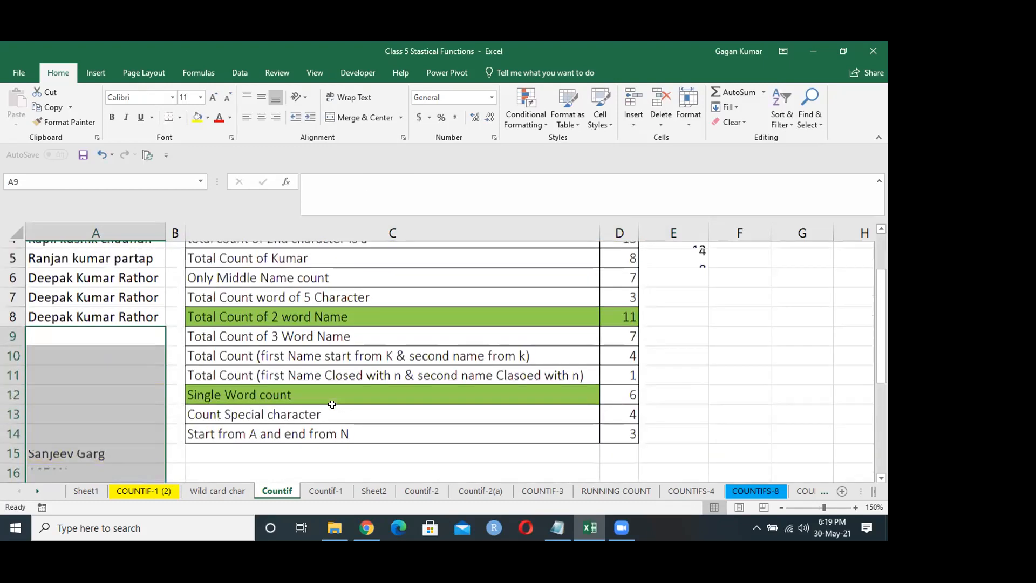
# Step: Insert the word kumar and a space in front of the existing name in A2
pyautogui.hotkey('ctrl', 'Up')
pyautogui.hotkey('ctrl', 'Up')
pyautogui.press('Down')
pyautogui.press('Down')
pyautogui.press('Down')
pyautogui.press('Down')
pyautogui.hotkey('ctrl', 'shift', 'Down')
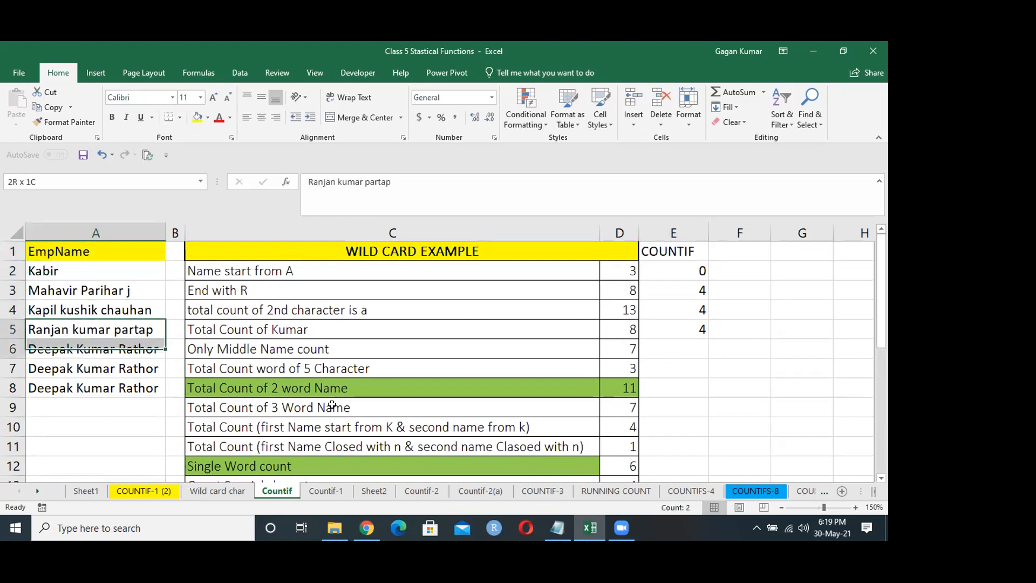
pyautogui.press('Up')
pyautogui.press('Up')
pyautogui.press('Up')
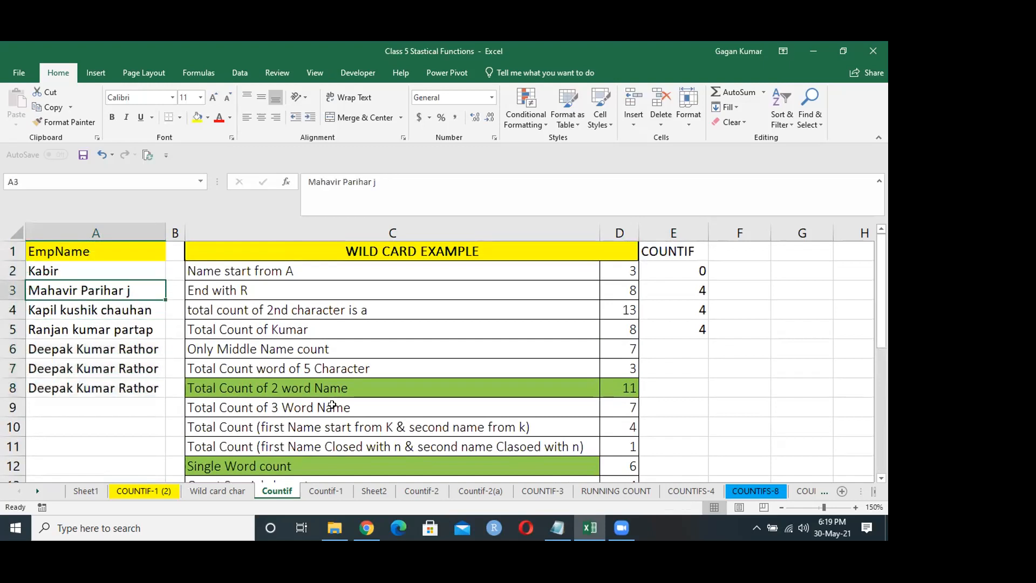
pyautogui.press('F2')
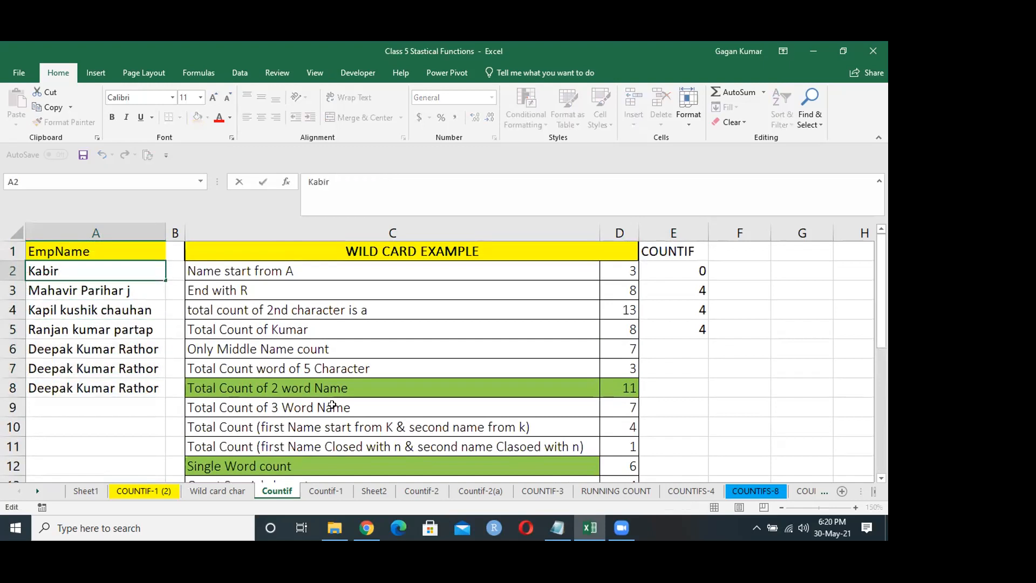
pyautogui.press('Home')
pyautogui.write('kumar')
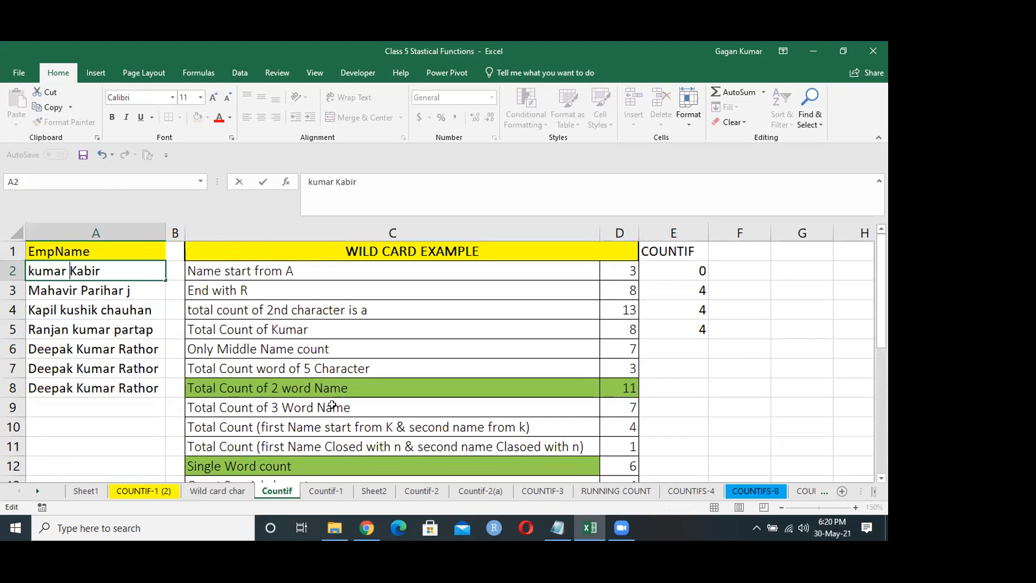
pyautogui.press('Return')
pyautogui.press('Up')
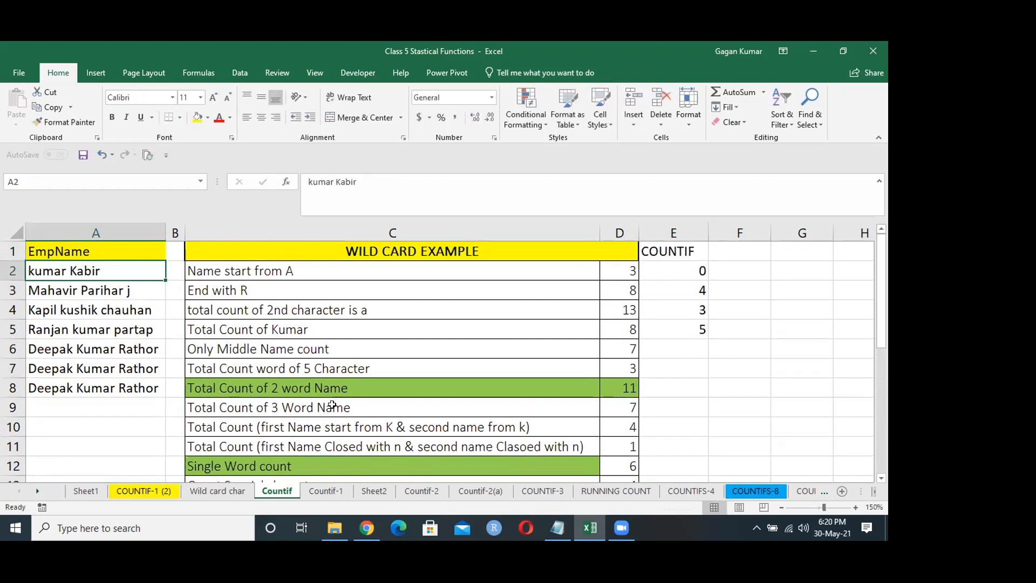
# Step: Move the word kumar from the start to the end of the name in A2
pyautogui.press('F2')
pyautogui.press('Left')
pyautogui.press('Left')
pyautogui.press('Left')
pyautogui.press('Left')
pyautogui.press('Left')
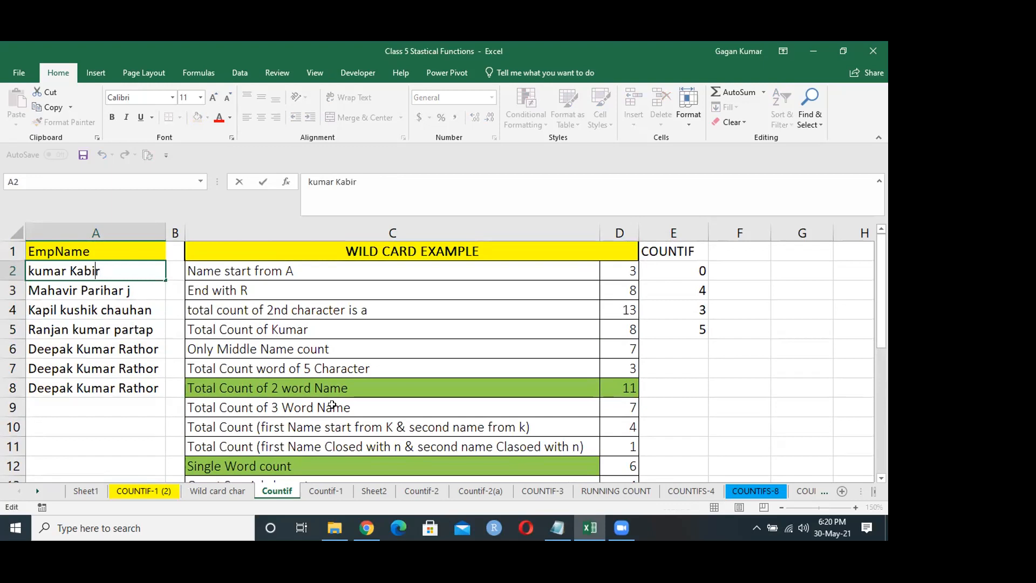
pyautogui.hotkey('shift', 'Home')
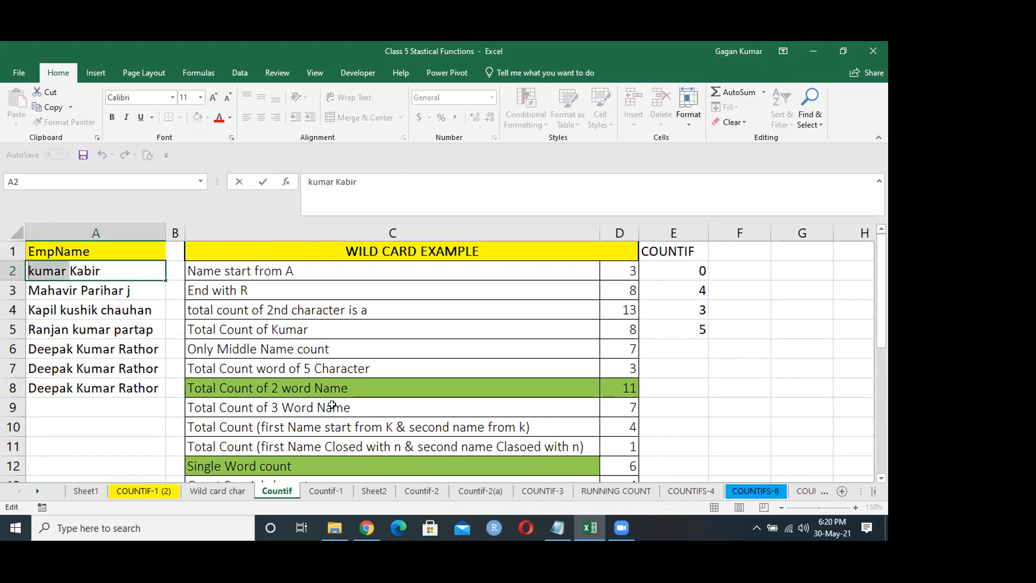
pyautogui.hotkey('ctrl', 'x')
pyautogui.press('Right')
pyautogui.press('Right')
pyautogui.press('Right')
pyautogui.press('Right')
pyautogui.press('Right')
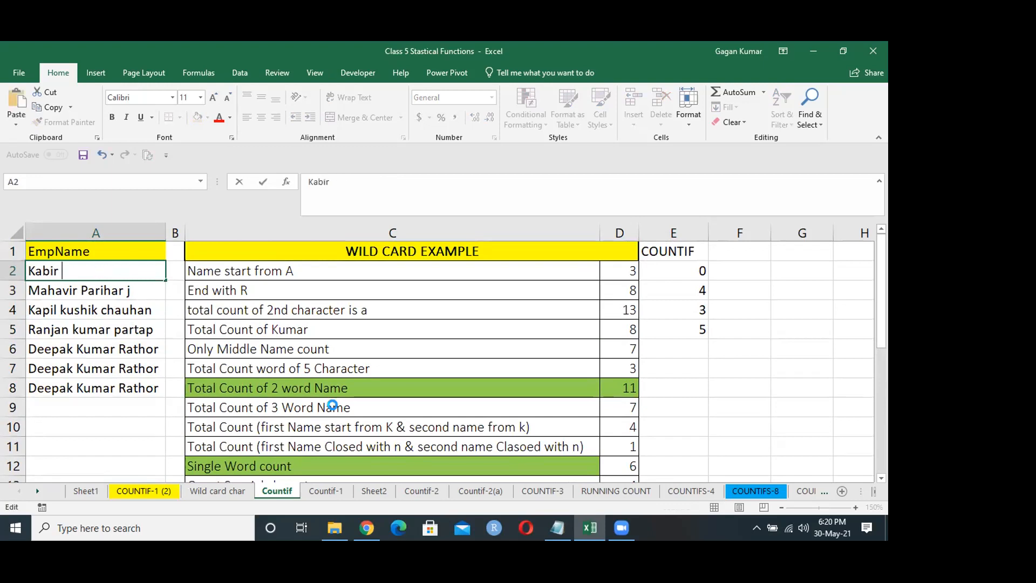
pyautogui.hotkey('ctrl', 'v')
pyautogui.press('Return')
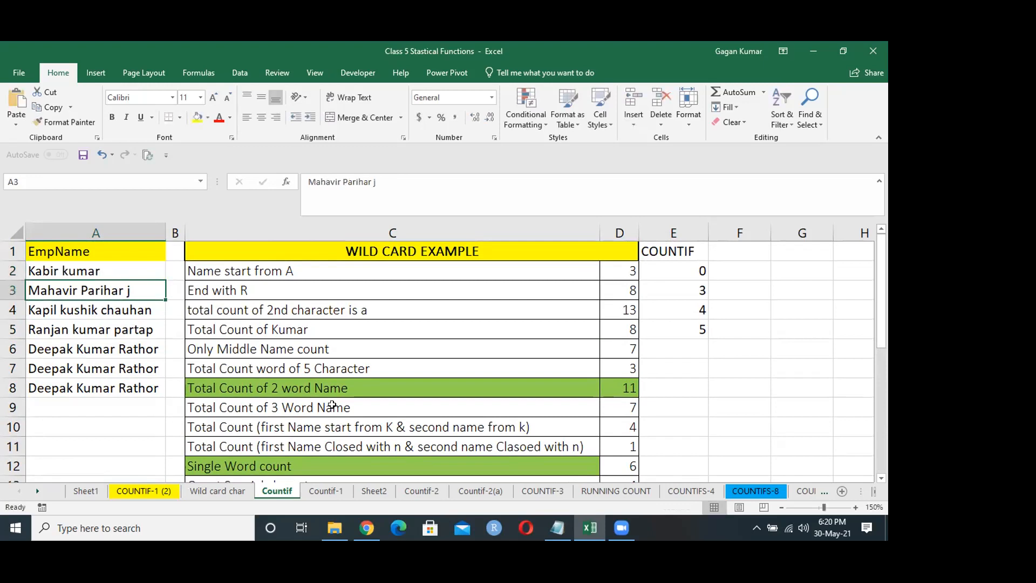
# Step: Remove the word kumar from the end of the name in A2
pyautogui.press('Up')
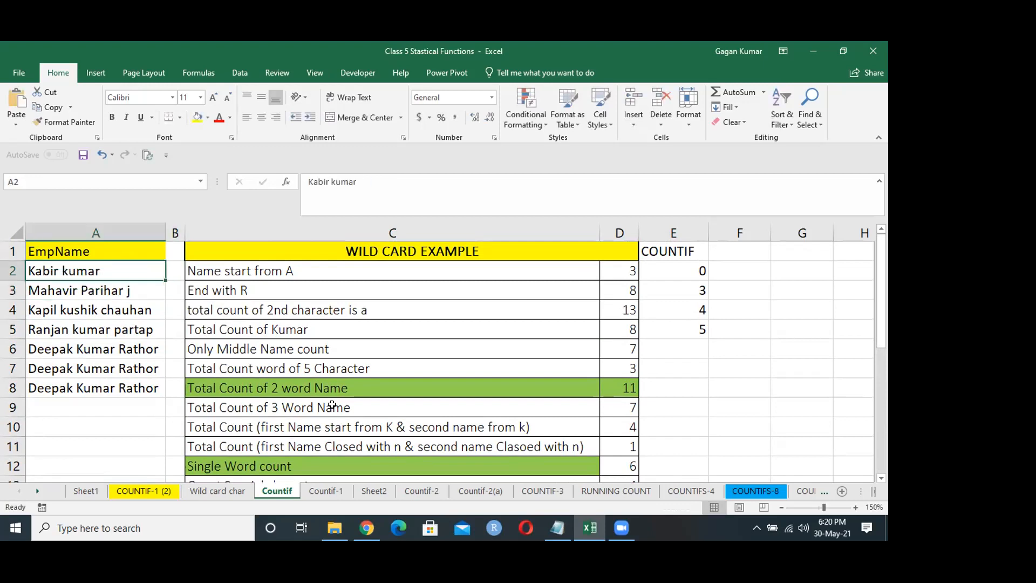
pyautogui.press('F2')
pyautogui.press('BackSpace')
pyautogui.press('BackSpace')
pyautogui.press('BackSpace')
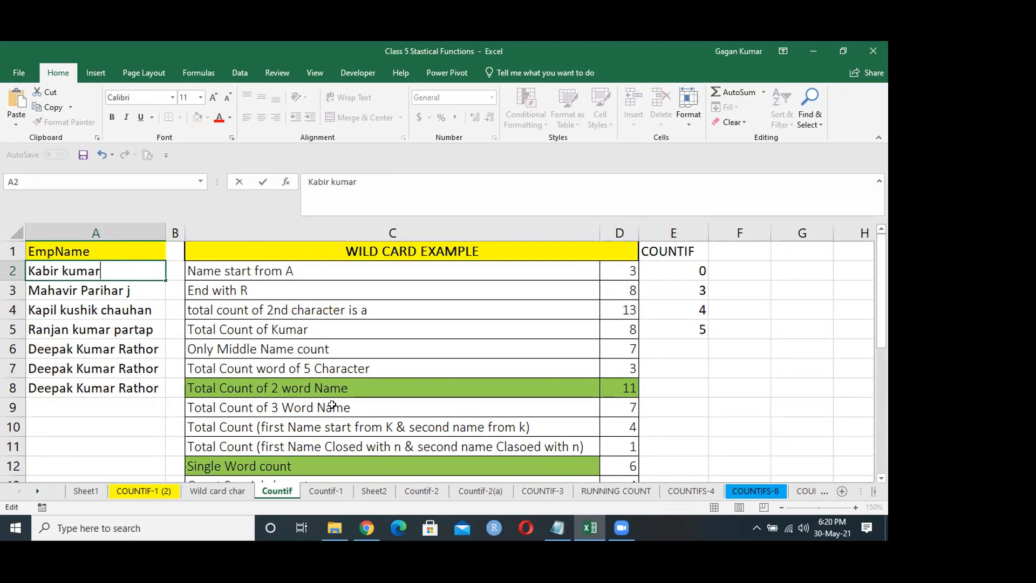
pyautogui.press('BackSpace')
pyautogui.press('BackSpace')
pyautogui.press('BackSpace')
pyautogui.press('BackSpace')
pyautogui.press('Return')
# Step: Undo the test edits to A2 and the clearing of the names in A9:A25
pyautogui.hotkey('ctrl', 'z')
pyautogui.hotkey('ctrl', 'z')
pyautogui.hotkey('ctrl', 'z')
pyautogui.hotkey('ctrl', 'z')
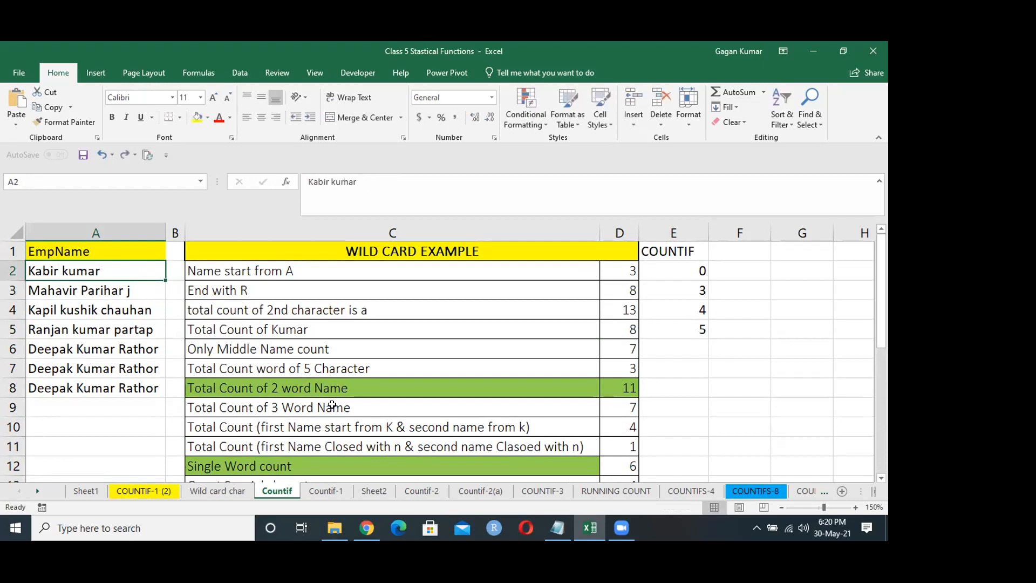
# Step: Return to E5 and examine the wildcards in its kumar COUNTIF formula without changing it
pyautogui.press('Right')
pyautogui.press('Right')
pyautogui.press('Right')
pyautogui.press('Right')
pyautogui.press('Right')
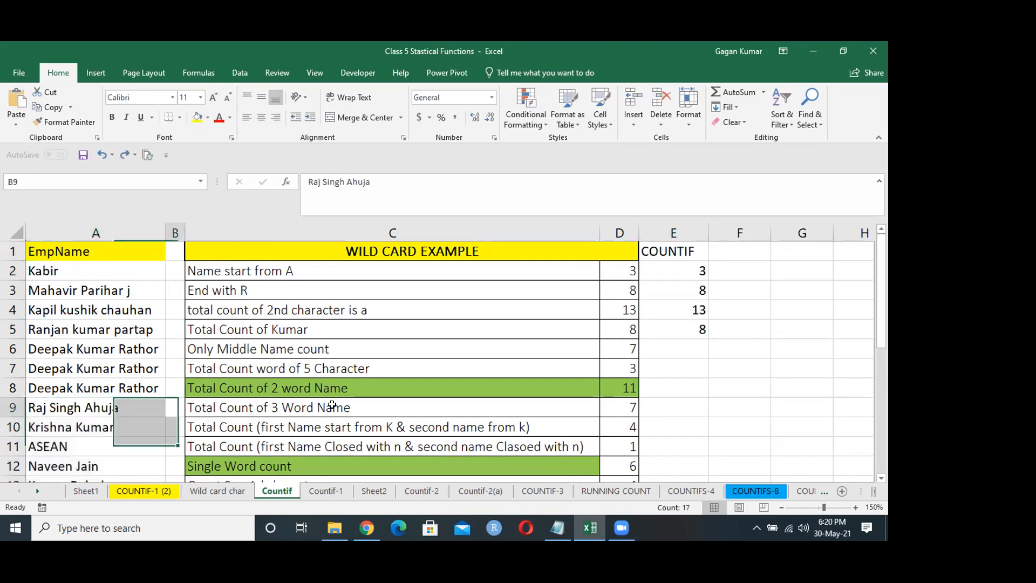
pyautogui.press('Up')
pyautogui.press('Left')
pyautogui.press('Up')
pyautogui.press('Up')
pyautogui.press('Up')
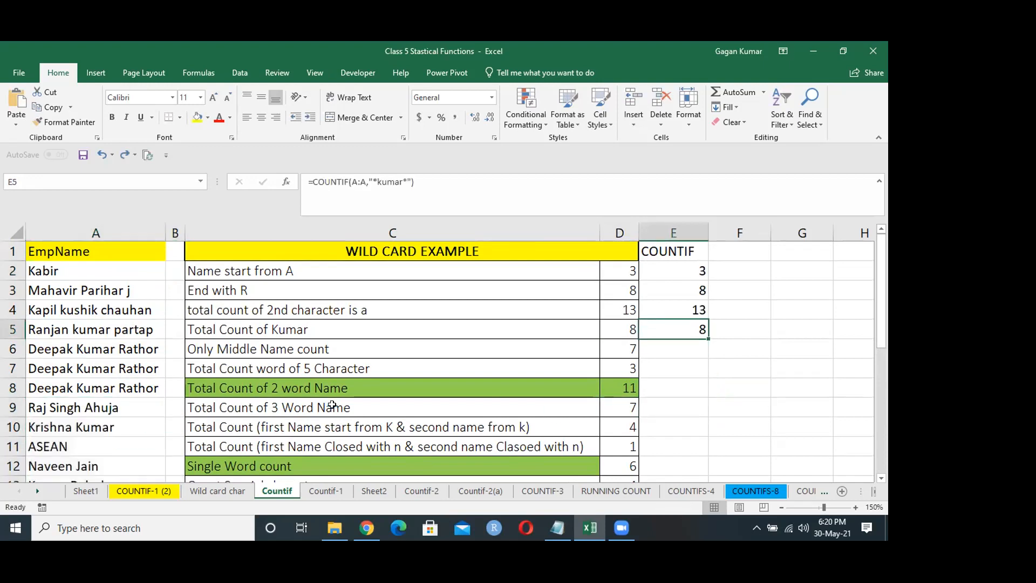
pyautogui.press('F2')
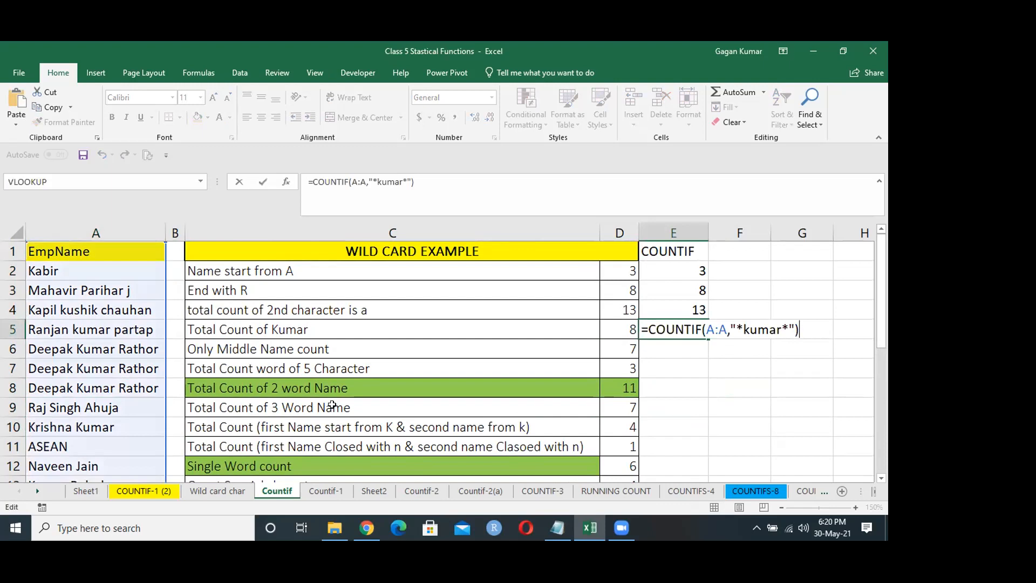
pyautogui.press('Escape')
pyautogui.press('Down')
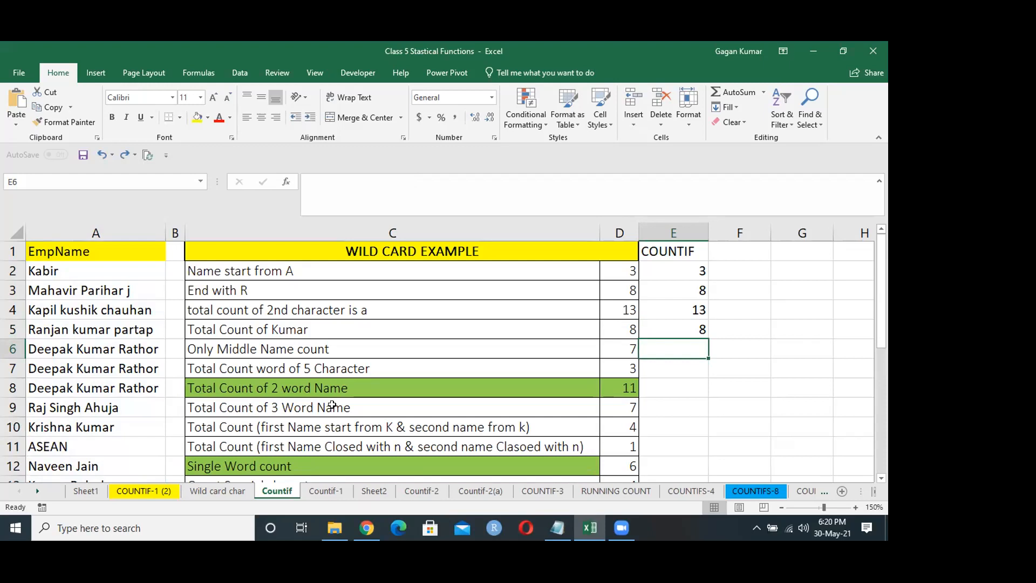
# Step: Count the names with a middle name by entering =COUNTIF(A:A,"* * *") in E6 and recheck the formula
pyautogui.hotkey('ctrl', 'd')
pyautogui.press('F2')
pyautogui.press('BackSpace')
pyautogui.press('BackSpace')
pyautogui.press('BackSpace')
pyautogui.press('Delete')
pyautogui.press('BackSpace')
pyautogui.press('BackSpace')
pyautogui.press('BackSpace')
pyautogui.press('BackSpace')
pyautogui.press('BackSpace')
pyautogui.press('BackSpace')
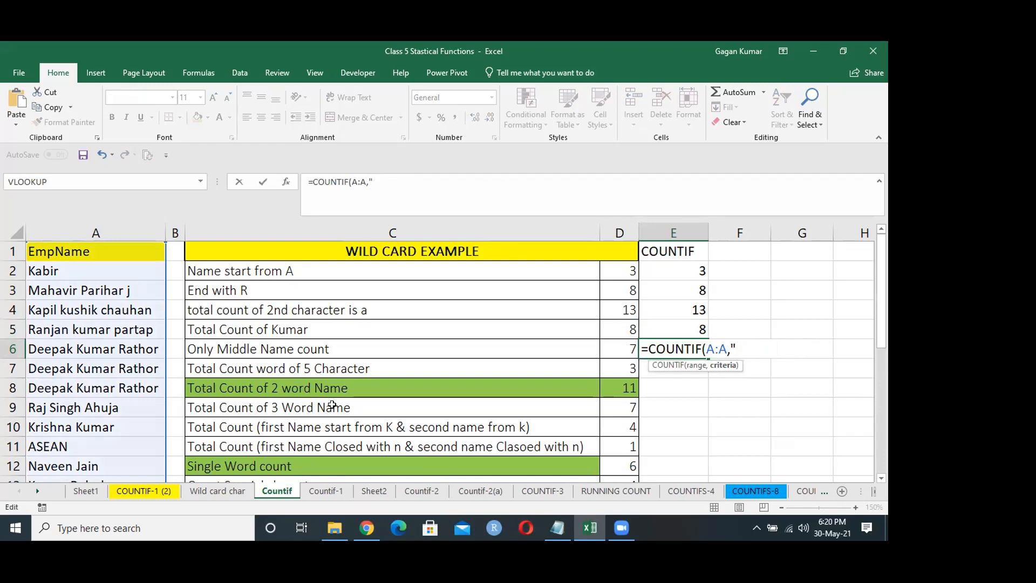
pyautogui.write('* &')
pyautogui.press('BackSpace')
pyautogui.write('* *"')
pyautogui.press('Return')
pyautogui.press('Up')
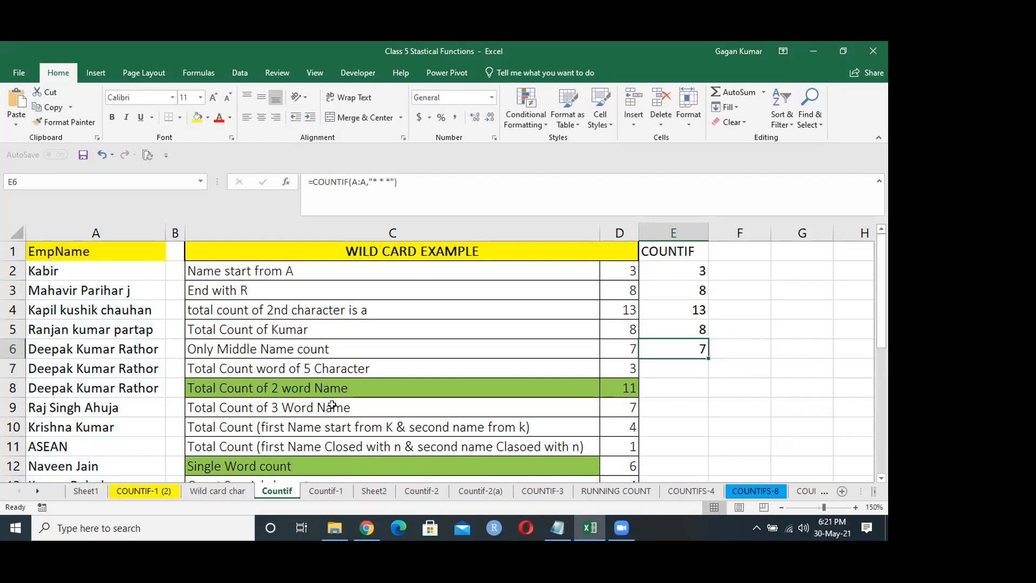
pyautogui.press('F2')
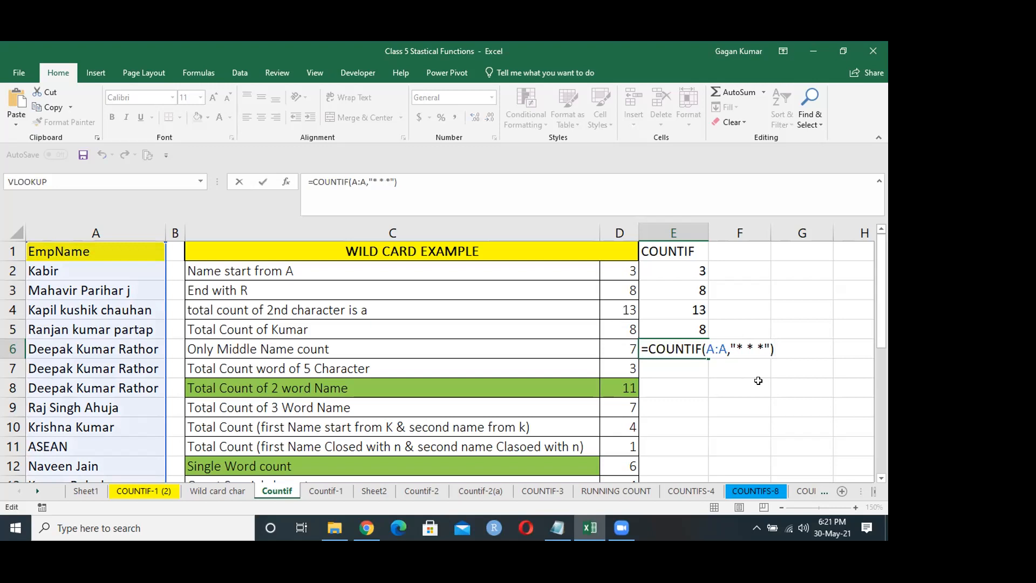
pyautogui.press('Return')
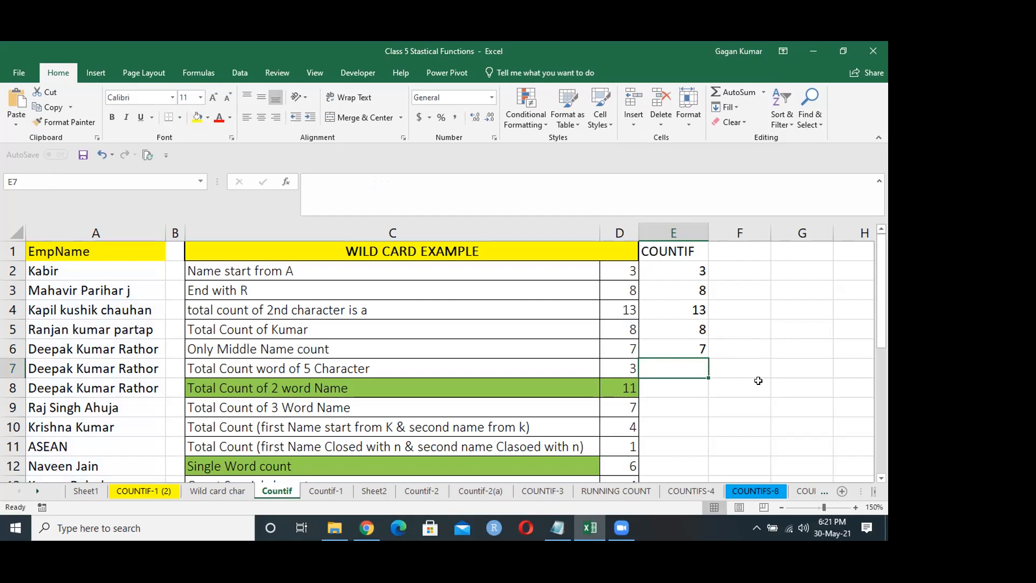
# Step: Count the five-character words by entering =COUNTIF(A:A,"?????") in E7
pyautogui.hotkey('ctrl', 'd')
pyautogui.press('F2')
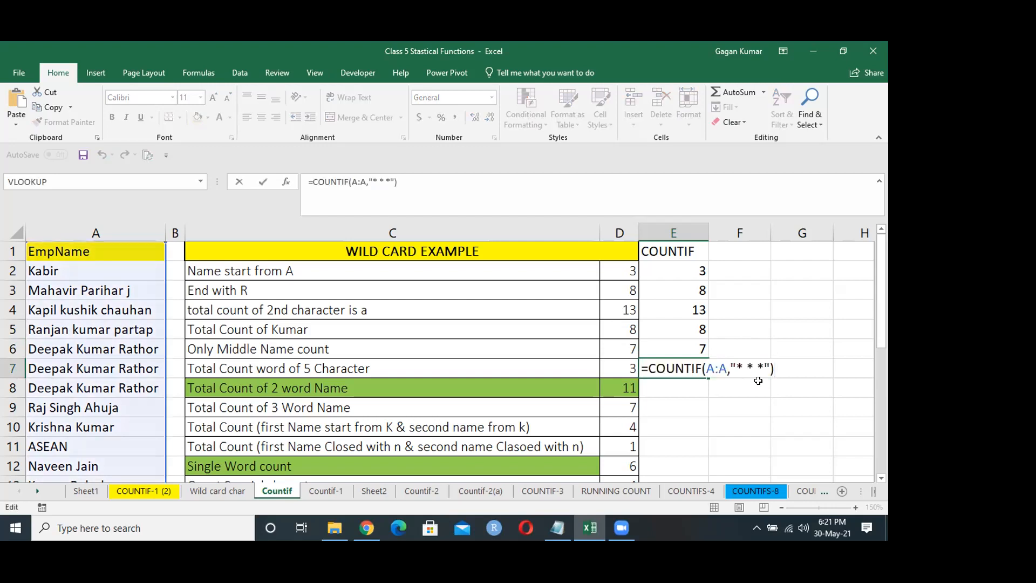
pyautogui.press('BackSpace')
pyautogui.press('BackSpace')
pyautogui.press('BackSpace')
pyautogui.press('BackSpace')
pyautogui.press('BackSpace')
pyautogui.press('BackSpace')
pyautogui.press('BackSpace')
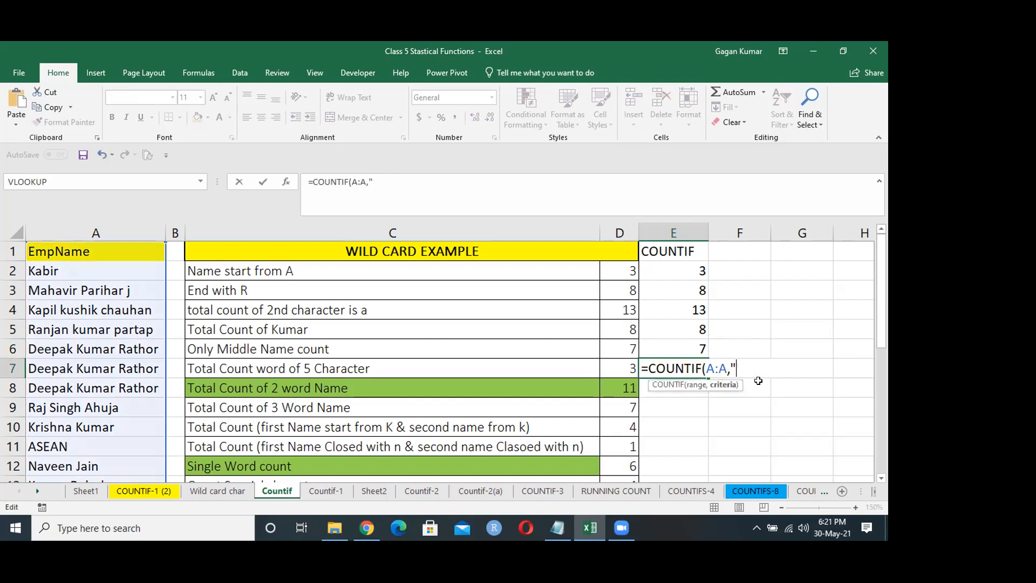
pyautogui.write('?????")')
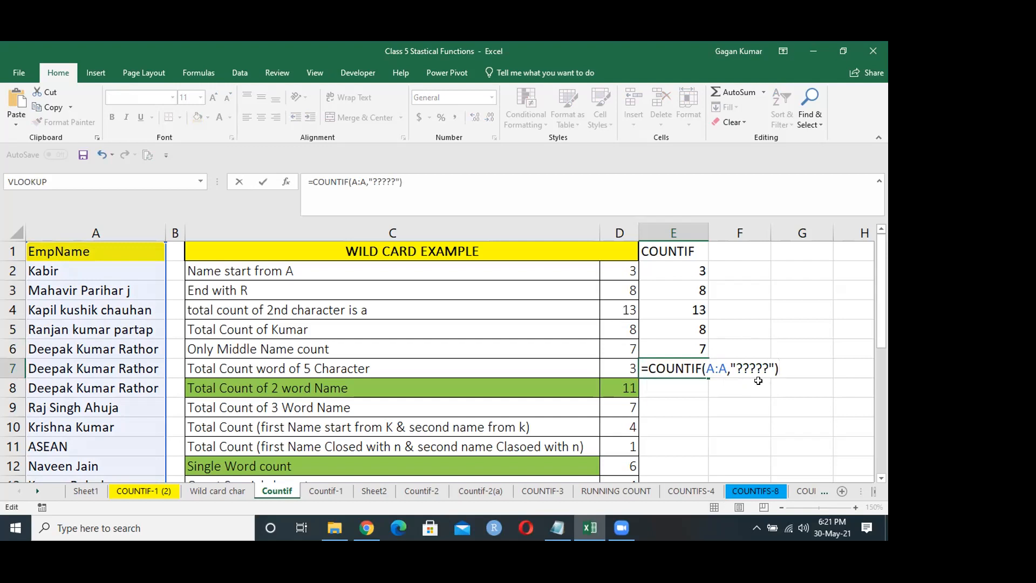
pyautogui.press('Return')
# Step: Look through the names in column A for entries made of exactly five characters
pyautogui.press('Up')
pyautogui.press('Left')
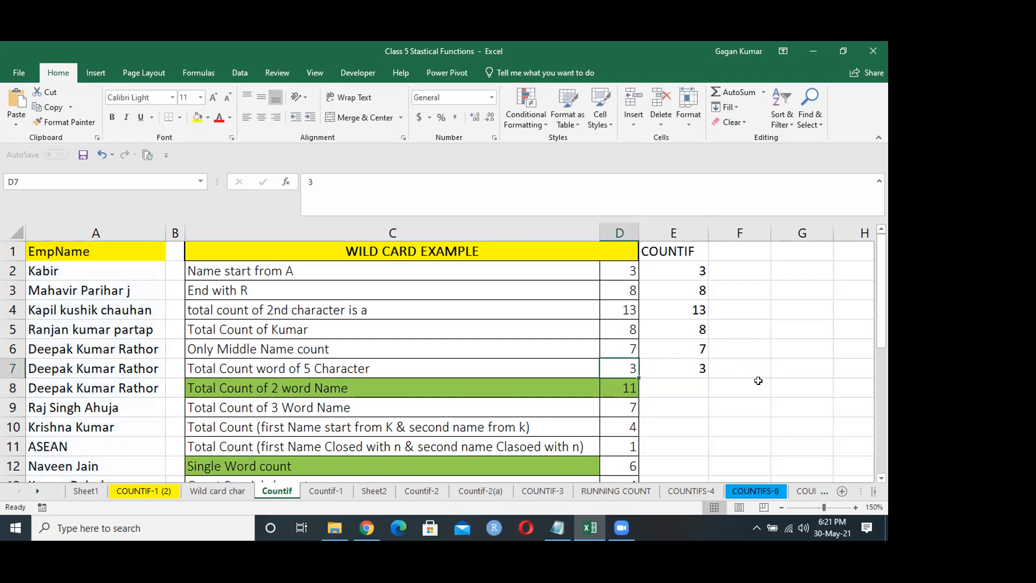
pyautogui.press('Left')
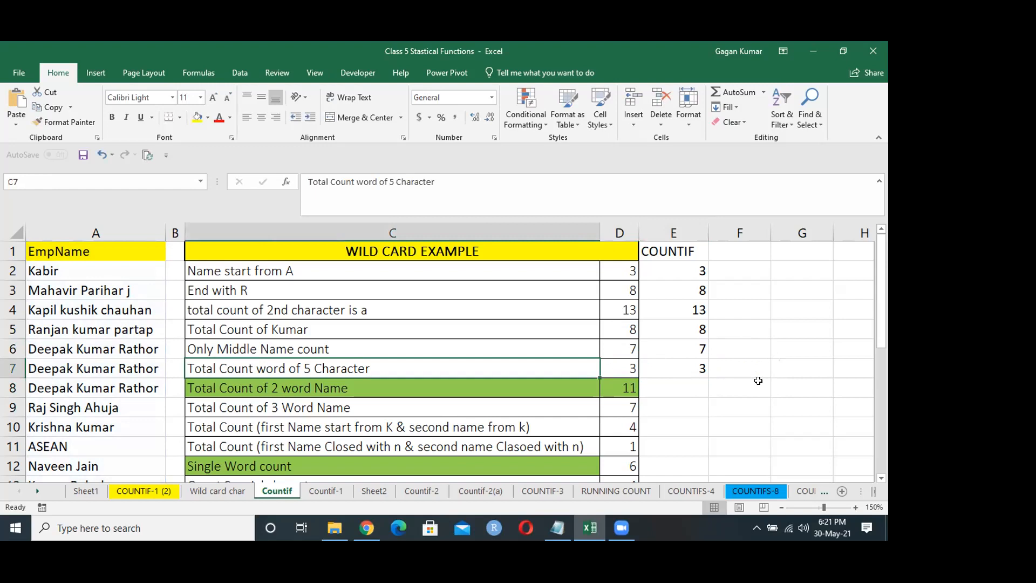
pyautogui.press('Left')
pyautogui.press('Left')
pyautogui.press('Up')
pyautogui.press('Up')
pyautogui.press('Up')
pyautogui.press('Up')
pyautogui.press('Up')
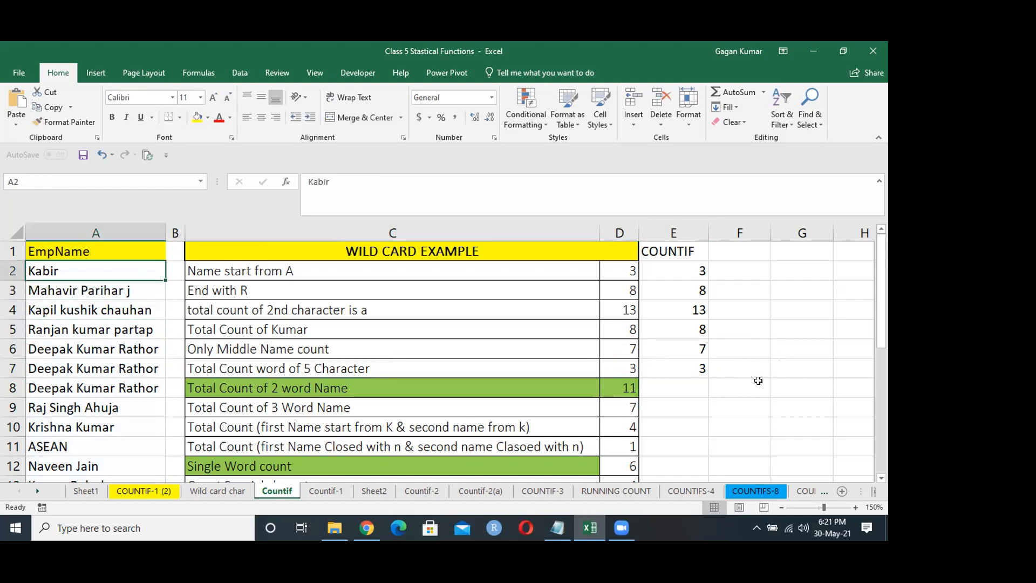
pyautogui.press('Down')
pyautogui.press('Down')
pyautogui.press('Down')
pyautogui.press('Down')
pyautogui.press('Down')
pyautogui.press('Down')
pyautogui.press('Down')
pyautogui.press('Down')
pyautogui.press('Down')
pyautogui.press('Down')
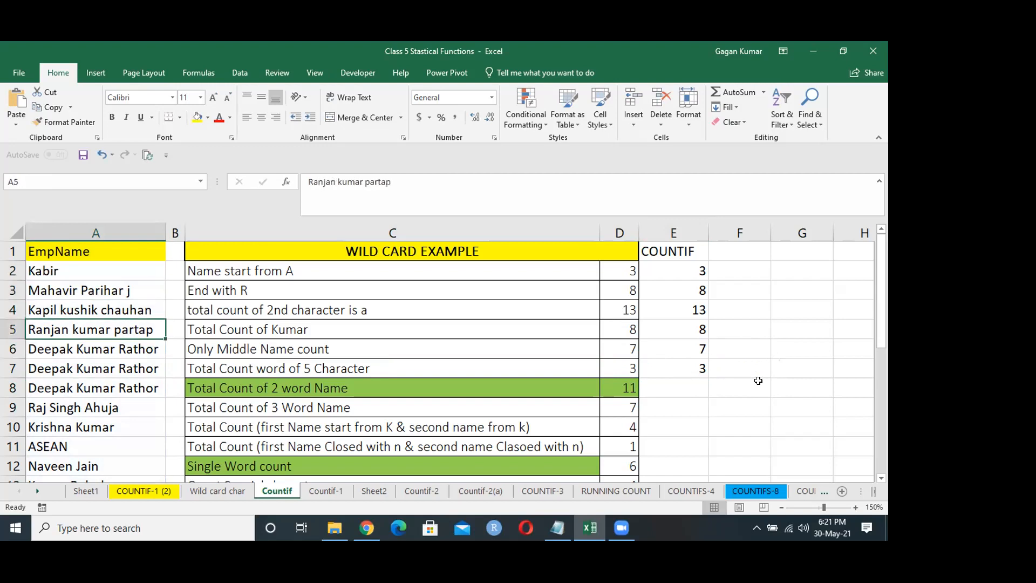
pyautogui.press('Up')
pyautogui.press('Down')
pyautogui.press('Down')
pyautogui.press('Down')
pyautogui.press('Down')
pyautogui.press('Down')
pyautogui.press('Down')
pyautogui.press('Down')
pyautogui.press('Down')
pyautogui.press('Down')
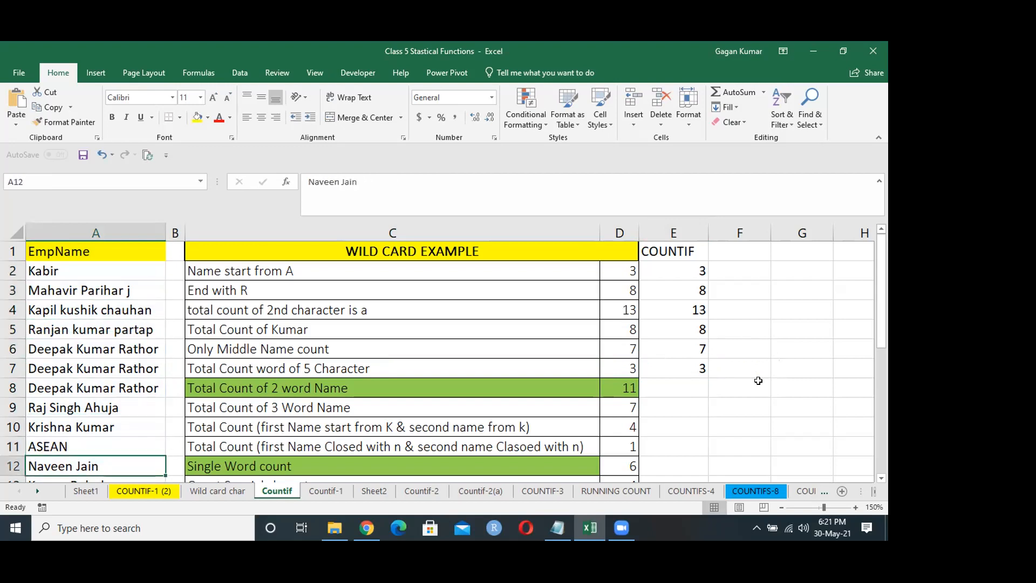
pyautogui.press('Down')
pyautogui.press('Down')
pyautogui.press('Down')
pyautogui.press('Down')
pyautogui.press('Down')
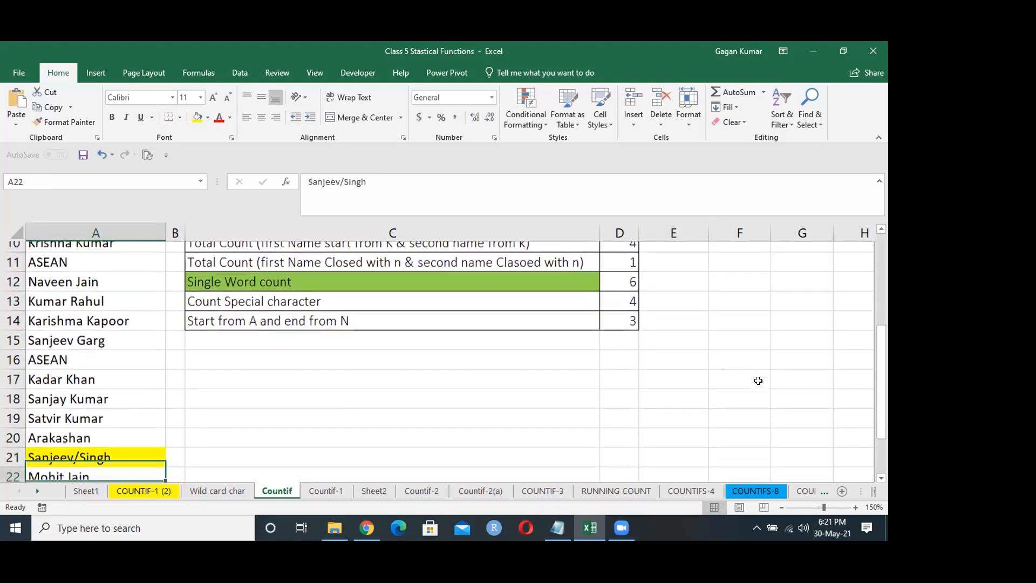
pyautogui.press('Down')
pyautogui.press('Down')
pyautogui.press('Up')
pyautogui.hotkey('ctrl', 'Home')
pyautogui.press('Down')
pyautogui.press('Down')
pyautogui.press('Down')
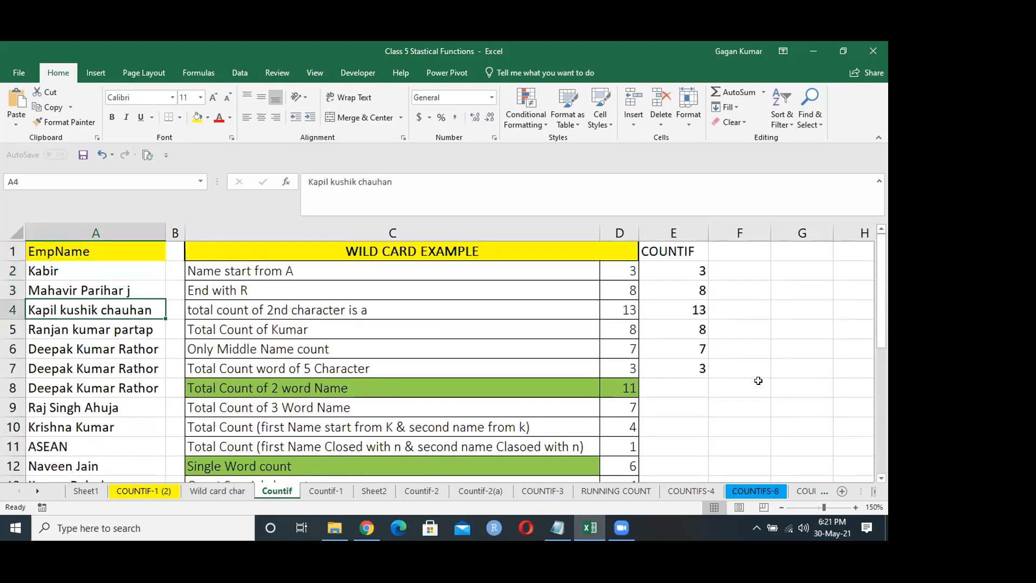
# Step: Compare the five-character example in row 7 with its count and the first names in column A
pyautogui.press('Right')
pyautogui.press('Right')
pyautogui.press('Down')
pyautogui.press('Down')
pyautogui.press('Down')
pyautogui.press('Down')
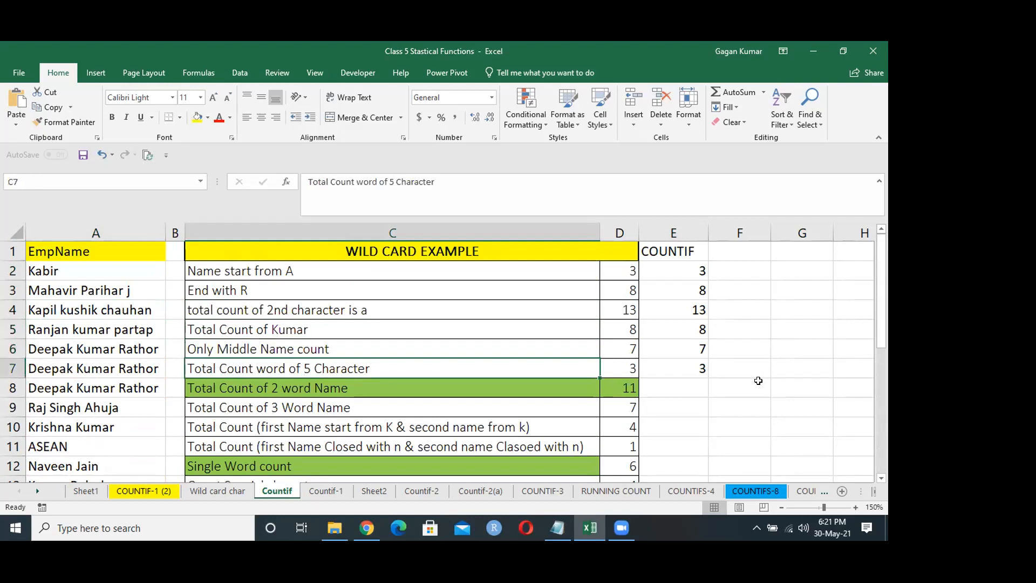
pyautogui.press('Right')
pyautogui.press('Right')
pyautogui.press('Left')
pyautogui.press('Home')
pyautogui.press('Up')
pyautogui.press('Up')
pyautogui.press('Up')
pyautogui.press('Up')
pyautogui.press('Down')
pyautogui.press('Down')
pyautogui.press('Down')
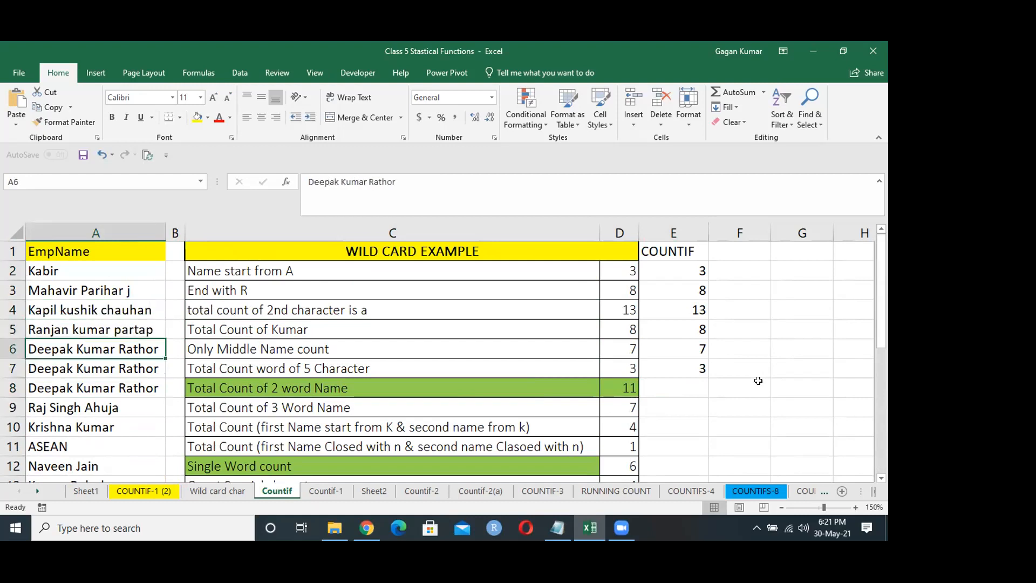
pyautogui.press('Right')
pyautogui.press('Right')
pyautogui.press('Left')
pyautogui.press('Left')
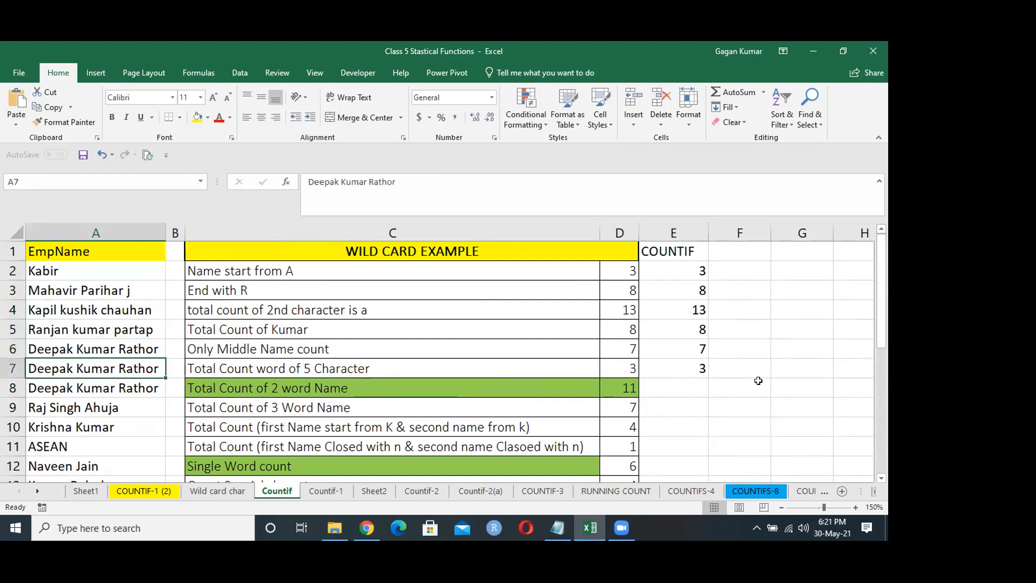
# Step: Clear the employee names in A9:A25, keeping a short sample list
pyautogui.press('Down')
pyautogui.press('Down')
pyautogui.hotkey('ctrl', 'shift', 'Down')
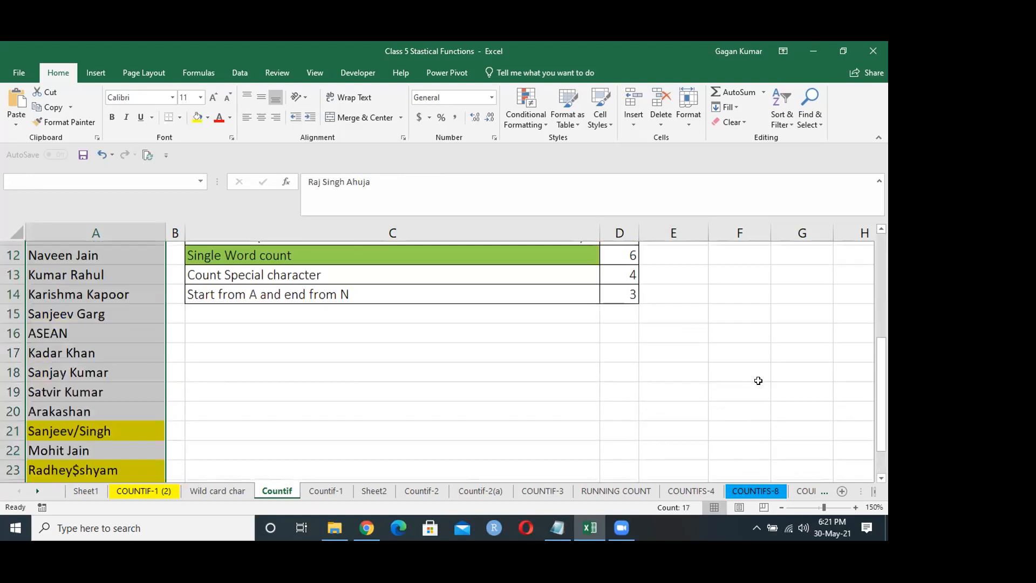
# Step: Remove the trailing single letter j from the name in A3 so that it has two words
pyautogui.press('Up')
pyautogui.press('Up')
pyautogui.press('Up')
pyautogui.press('Up')
pyautogui.press('Up')
pyautogui.press('Up')
pyautogui.press('Up')
pyautogui.press('Up')
pyautogui.press('Down')
pyautogui.press('Down')
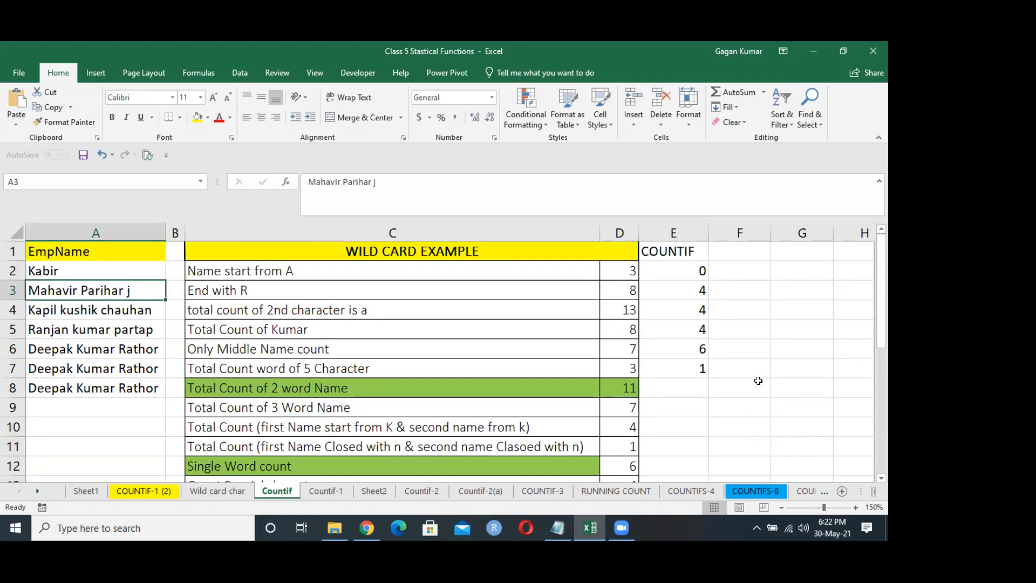
pyautogui.press('F2')
pyautogui.press('BackSpace')
pyautogui.press('BackSpace')
pyautogui.press('Return')
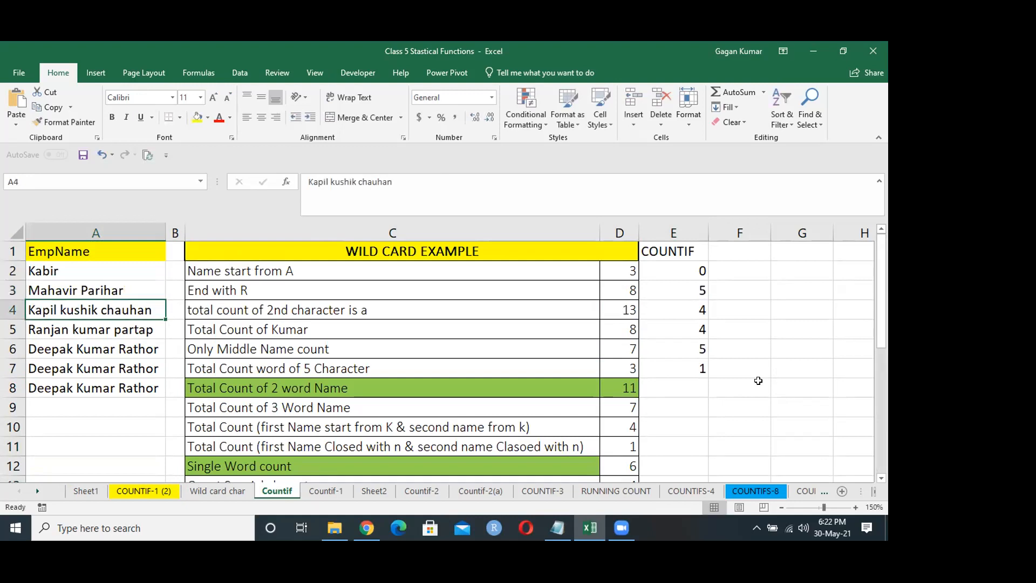
# Step: Shorten the name in A6 to two words by removing its last word
pyautogui.press('Down')
pyautogui.press('Down')
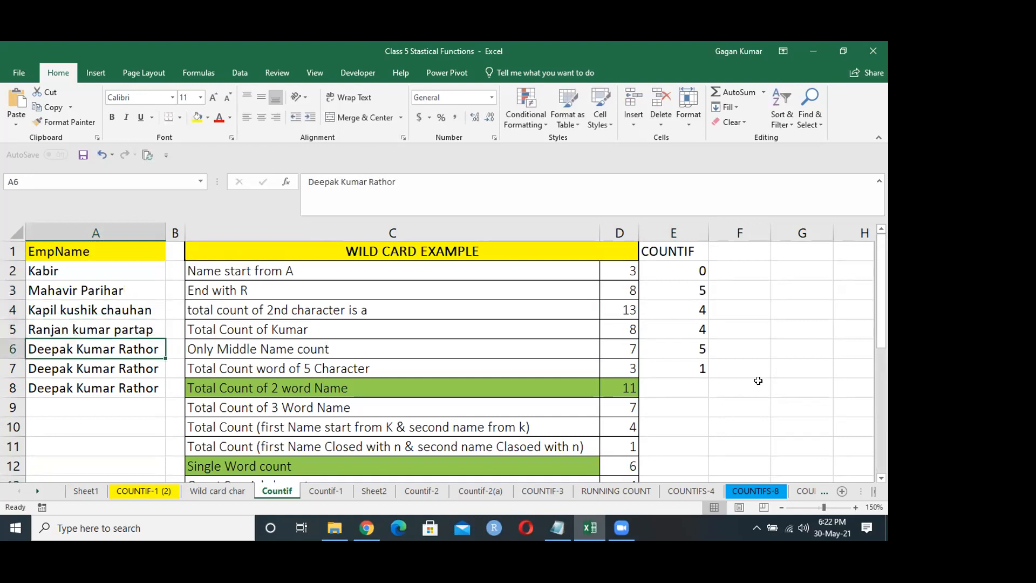
pyautogui.press('F2')
pyautogui.press('BackSpace')
pyautogui.press('BackSpace')
pyautogui.press('BackSpace')
pyautogui.press('BackSpace')
pyautogui.press('BackSpace')
pyautogui.press('BackSpace')
pyautogui.press('BackSpace')
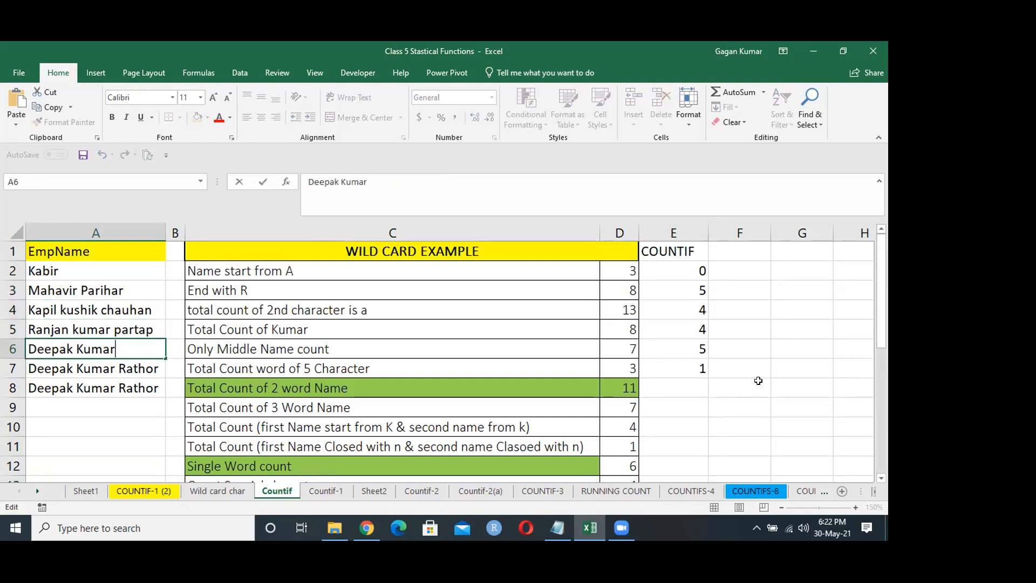
pyautogui.press('Return')
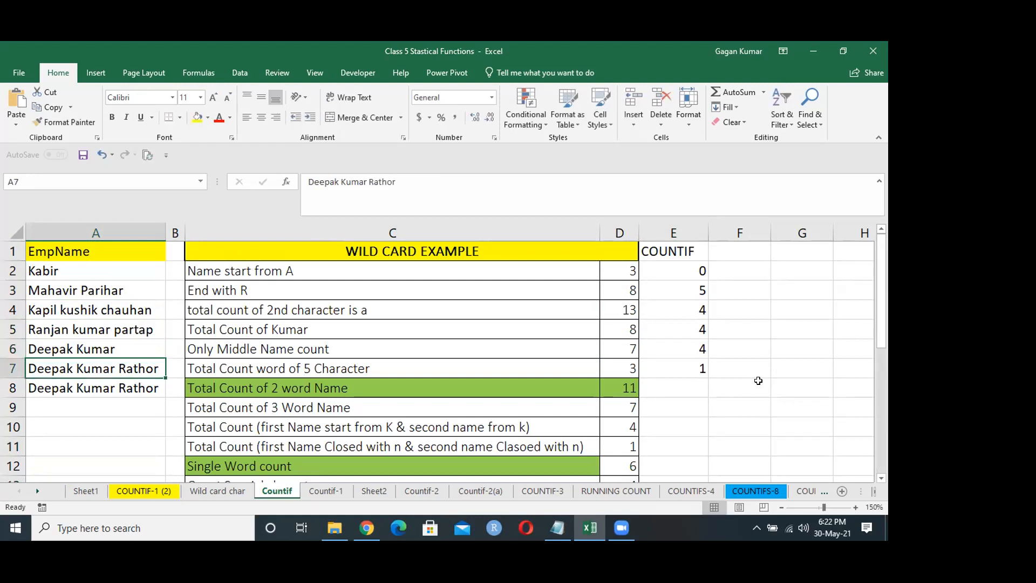
# Step: Begin a COUNTIF formula in E8 for the two-word names, with A2:A8 as its range
pyautogui.press('Right')
pyautogui.press('Right')
pyautogui.press('Right')
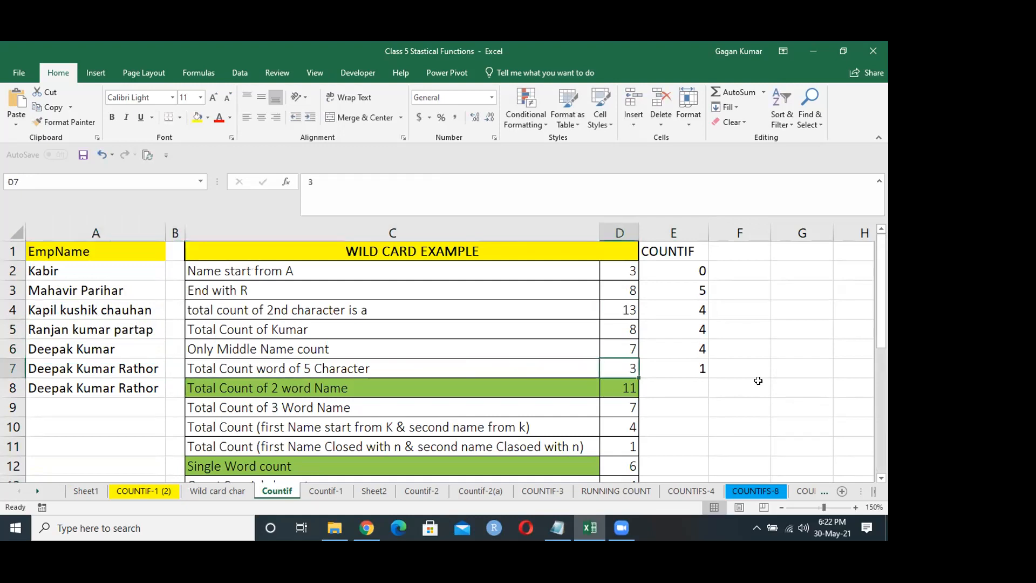
pyautogui.press('Down')
pyautogui.press('Right')
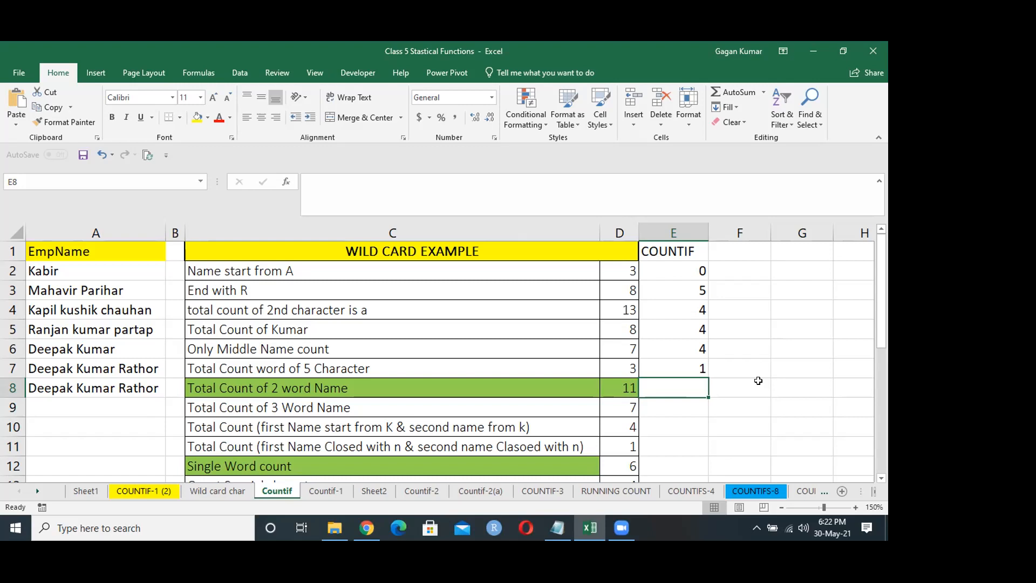
pyautogui.write('=coungi')
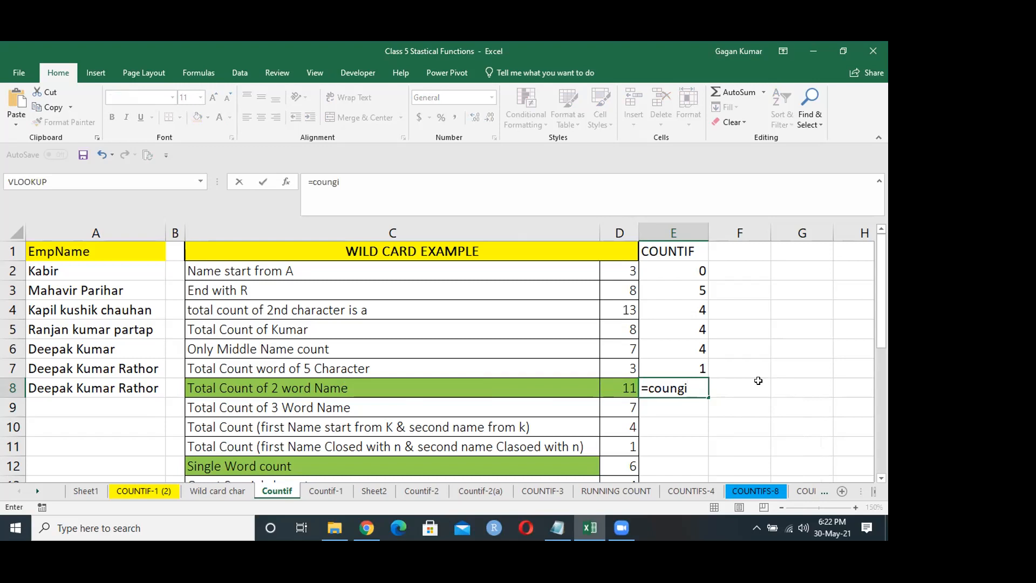
pyautogui.press('BackSpace')
pyautogui.press('BackSpace')
pyautogui.write('tif')
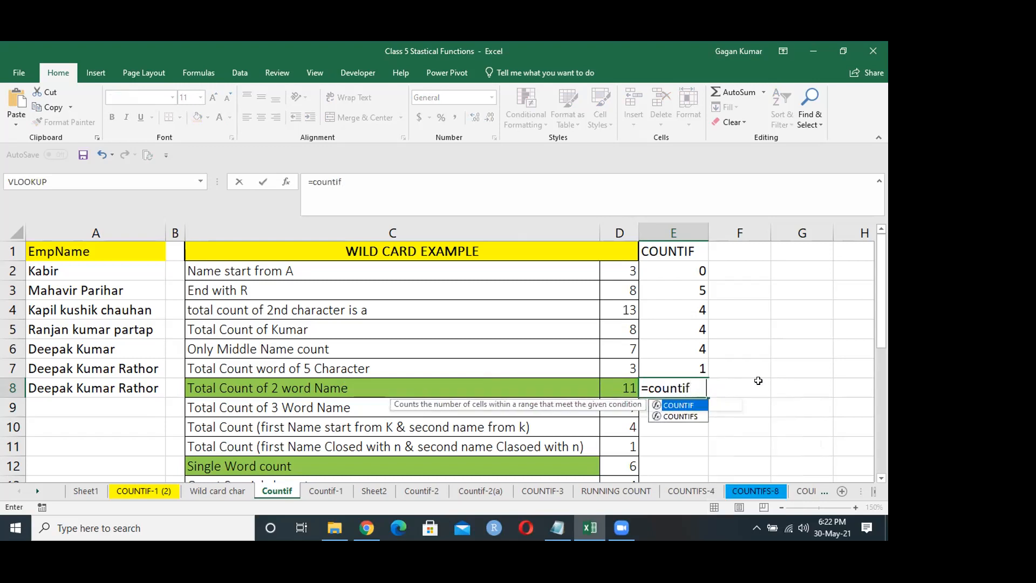
pyautogui.press('Tab')
pyautogui.press('Left')
pyautogui.press('Left')
pyautogui.press('Left')
pyautogui.press('Left')
pyautogui.hotkey('ctrl', 'shift', 'Up')
pyautogui.hotkey('shift', 'Down')
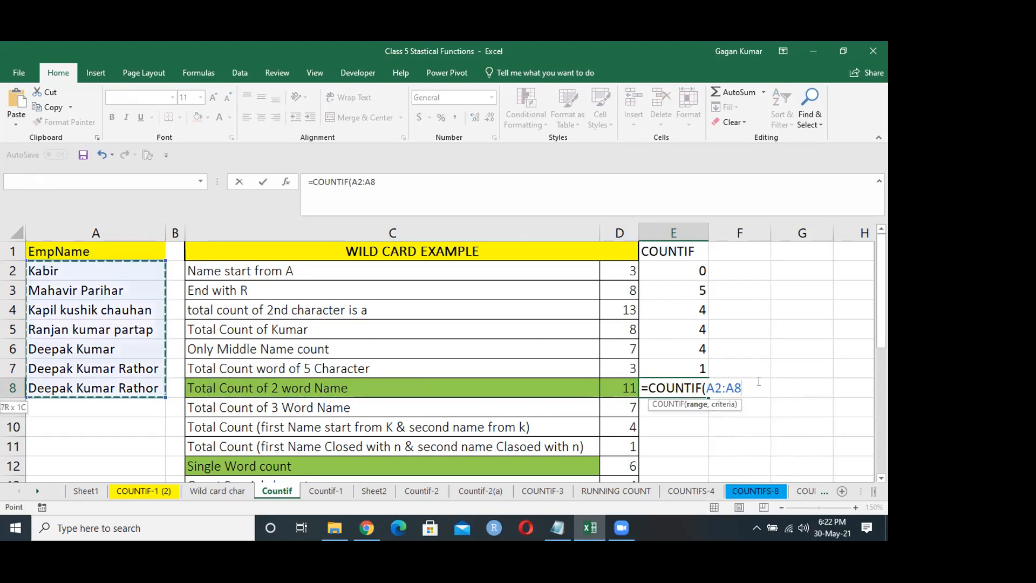
# Step: Complete the COUNTIF formula in E8 with the absolute range $A$2:$A$8 and the criterion "* *" for two-word names
pyautogui.press('F4')
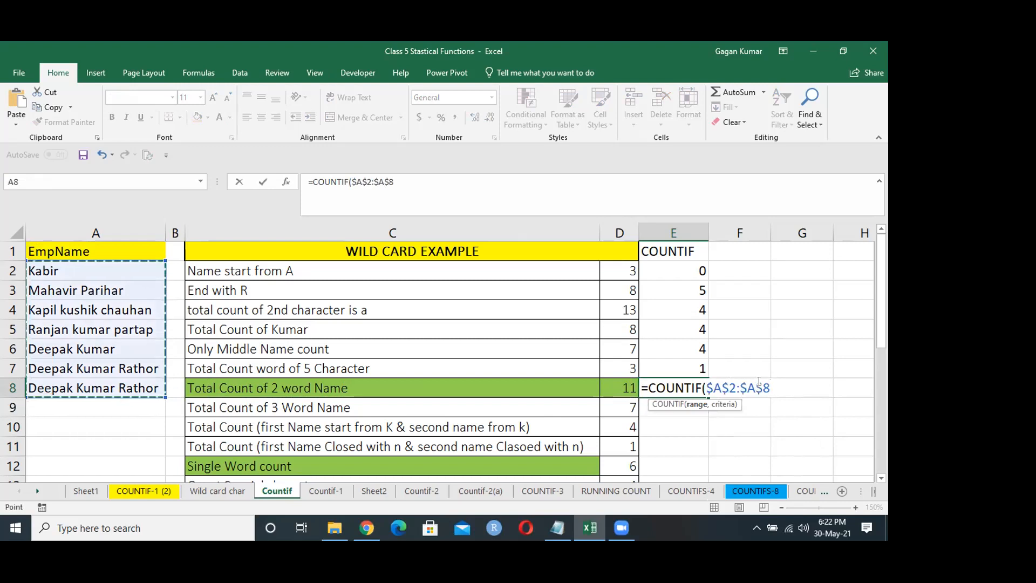
pyautogui.write(',"*')
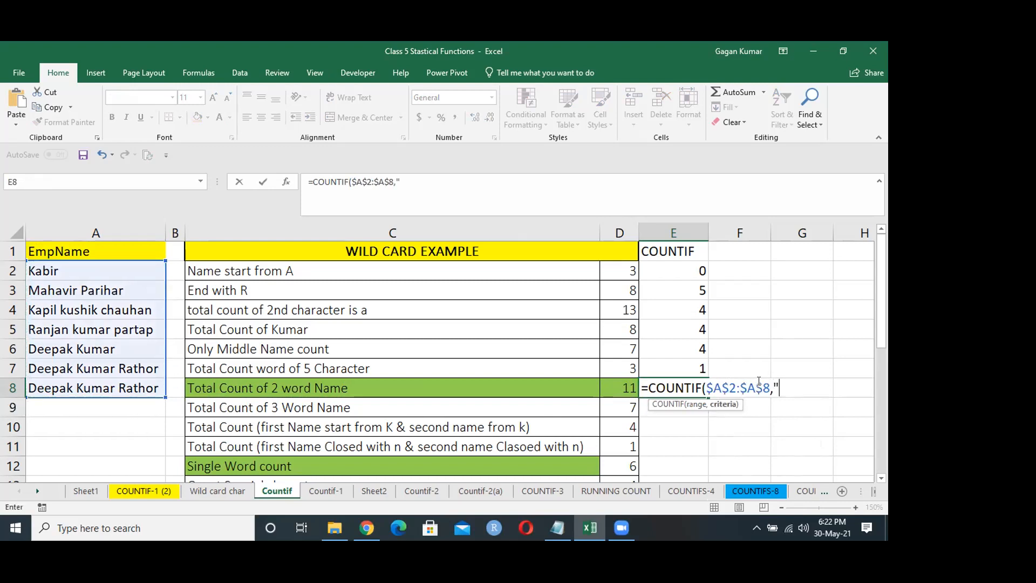
pyautogui.write(' *")')
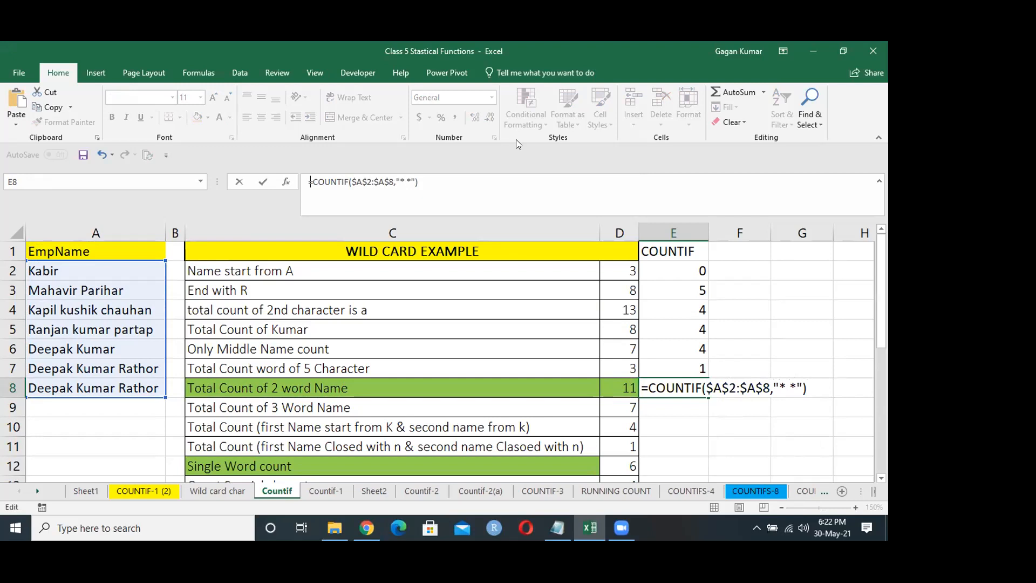
pyautogui.press('Return')
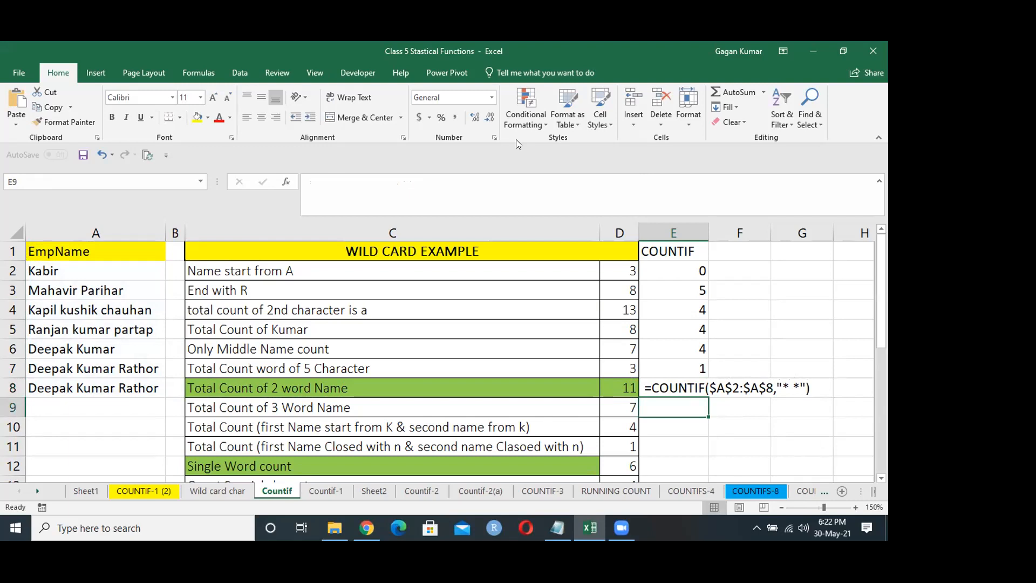
# Step: Review the employee names in column A to see which ones match the space wildcard pattern used in E8
pyautogui.press('Up')
pyautogui.press('Right')
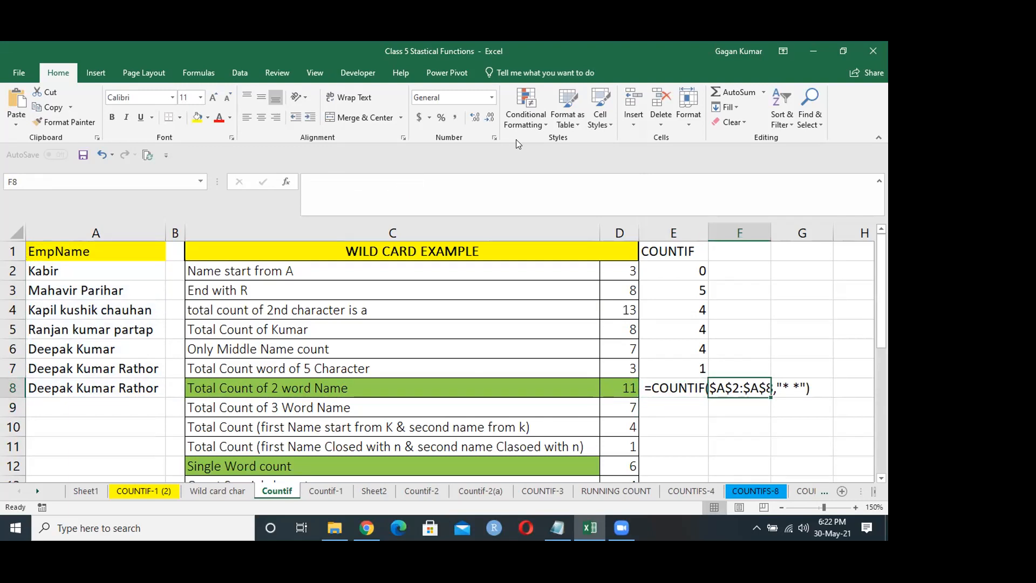
pyautogui.press('Right')
pyautogui.press('Right')
pyautogui.press('Left')
pyautogui.press('Left')
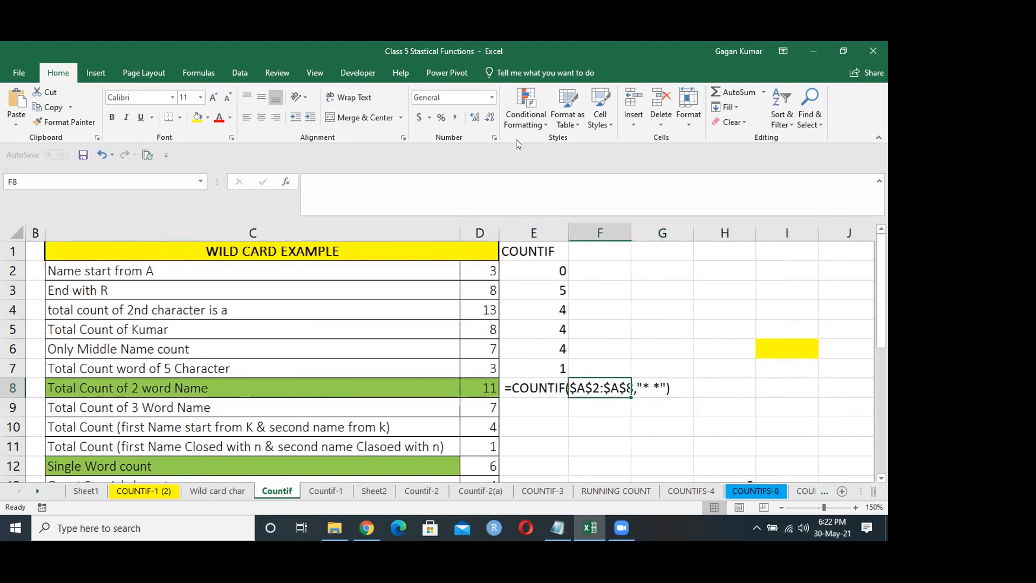
pyautogui.press('Home')
pyautogui.press('Up')
pyautogui.press('Up')
pyautogui.press('Up')
pyautogui.press('Up')
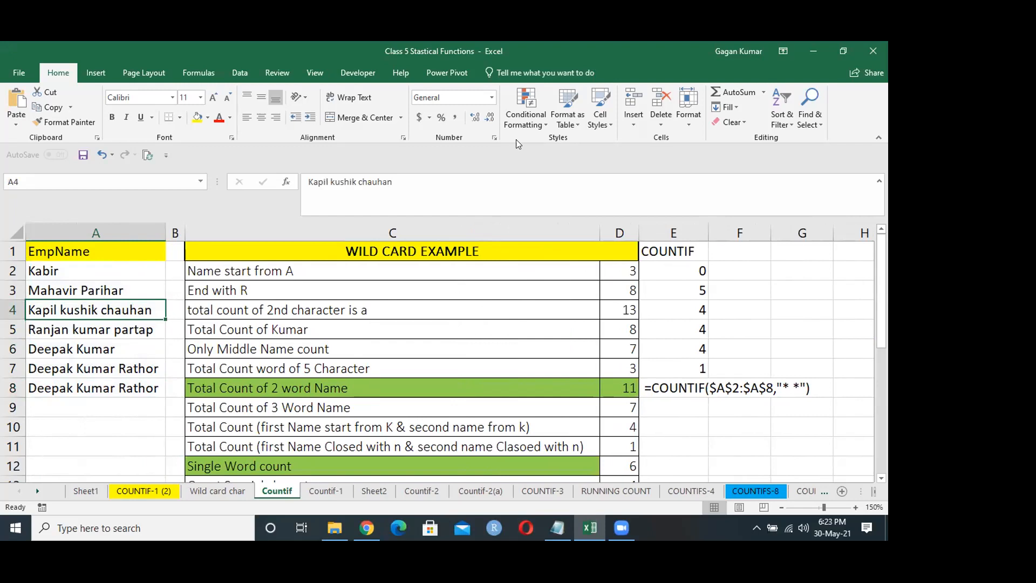
pyautogui.press('Up')
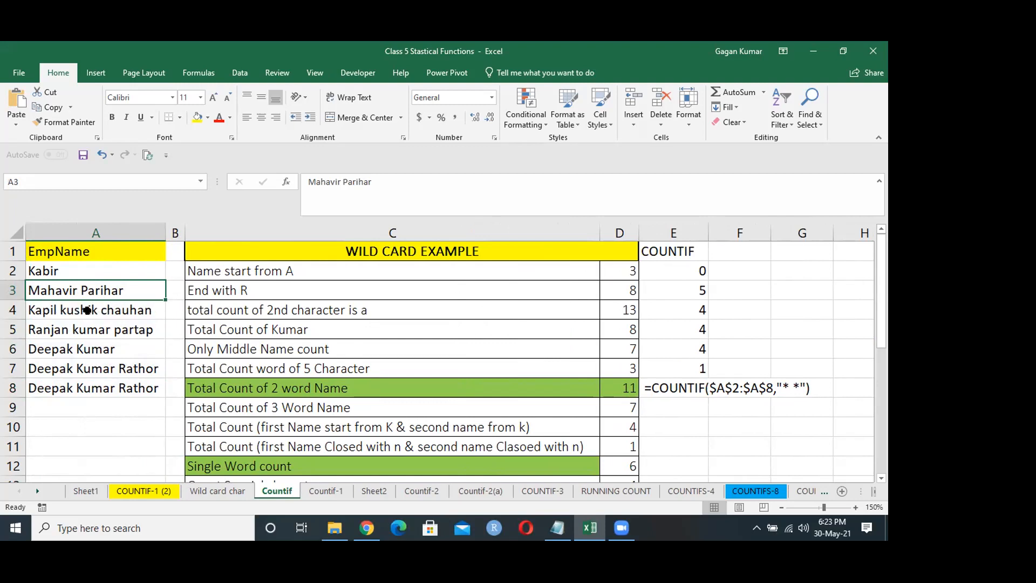
pyautogui.click(111, 311)
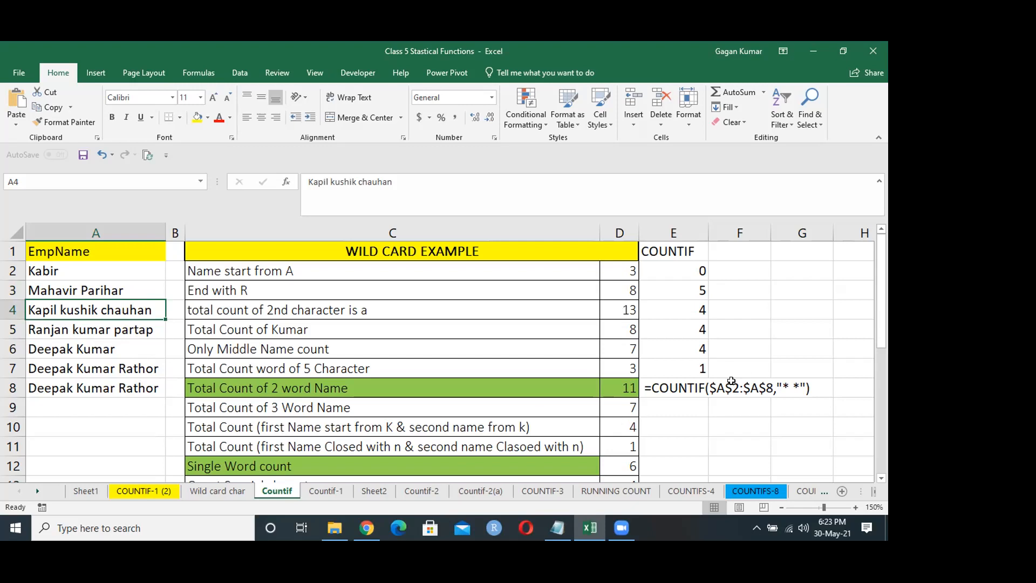
# Step: Re-enter the text in E8 as the live formula =COUNTIF($A$2:$A$8,"* *")
pyautogui.click(645, 387)
pyautogui.doubleClick(690, 385)
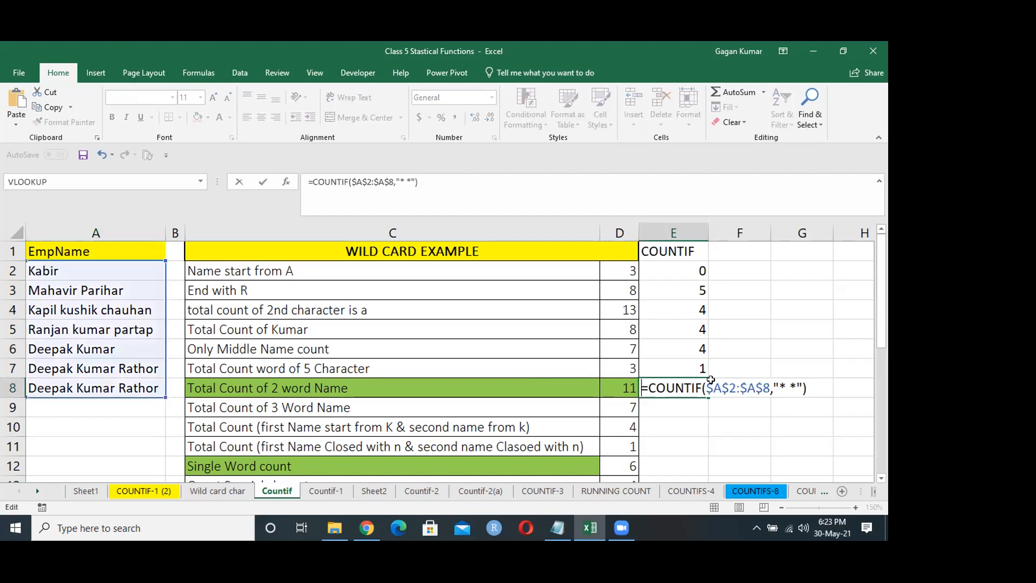
pyautogui.press('Return')
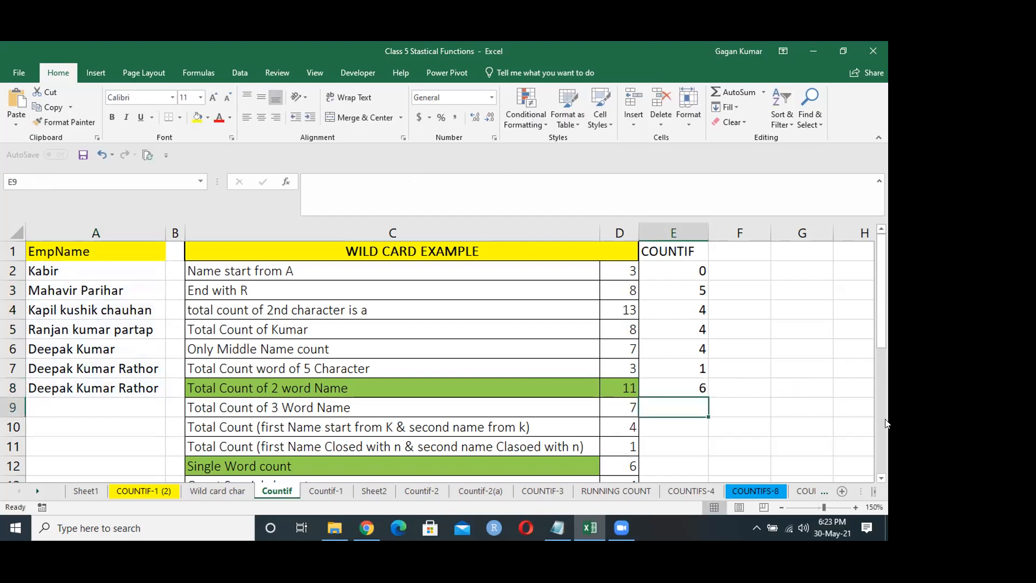
# Step: Append a minus sign and the opening of a second COUNTIF function to the end of the E8 formula
pyautogui.press('Up')
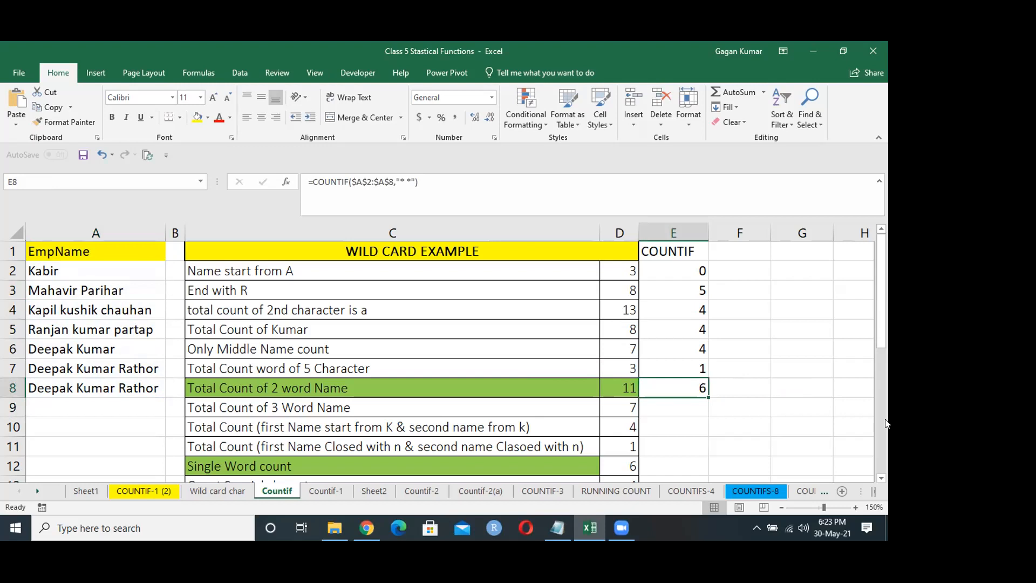
pyautogui.press('F2')
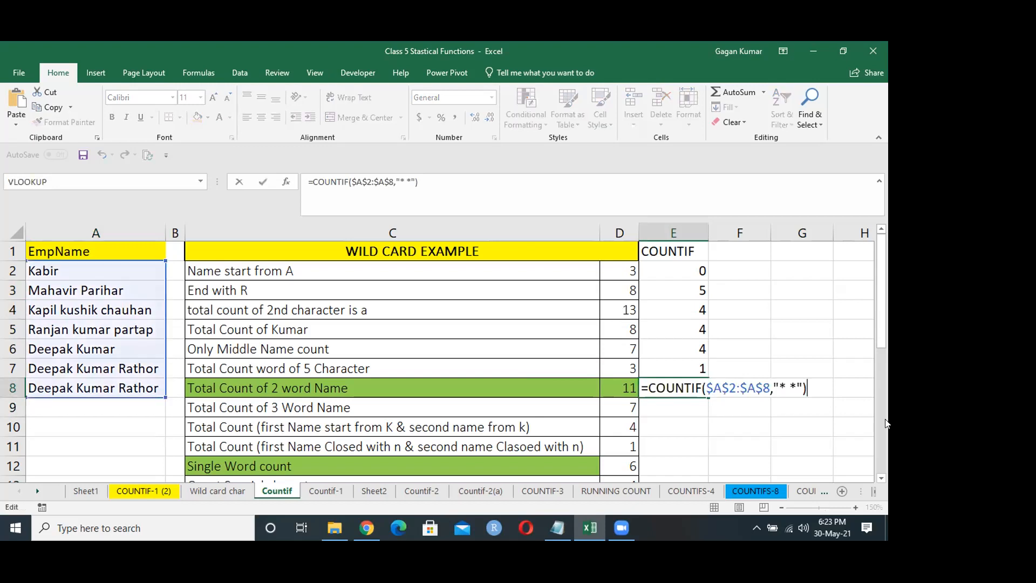
pyautogui.click(790, 382)
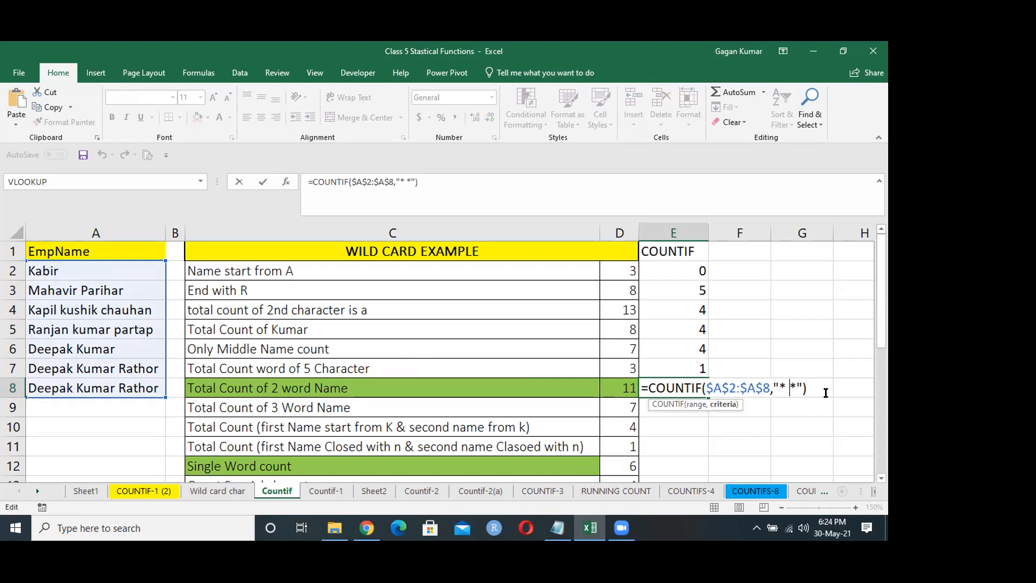
pyautogui.click(811, 384)
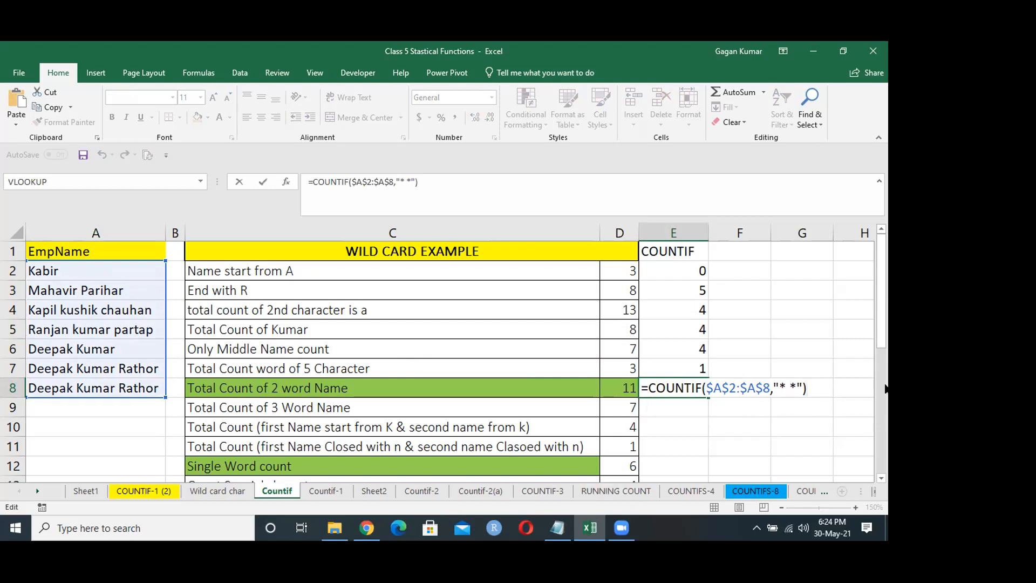
pyautogui.write('-c')
pyautogui.write('f')
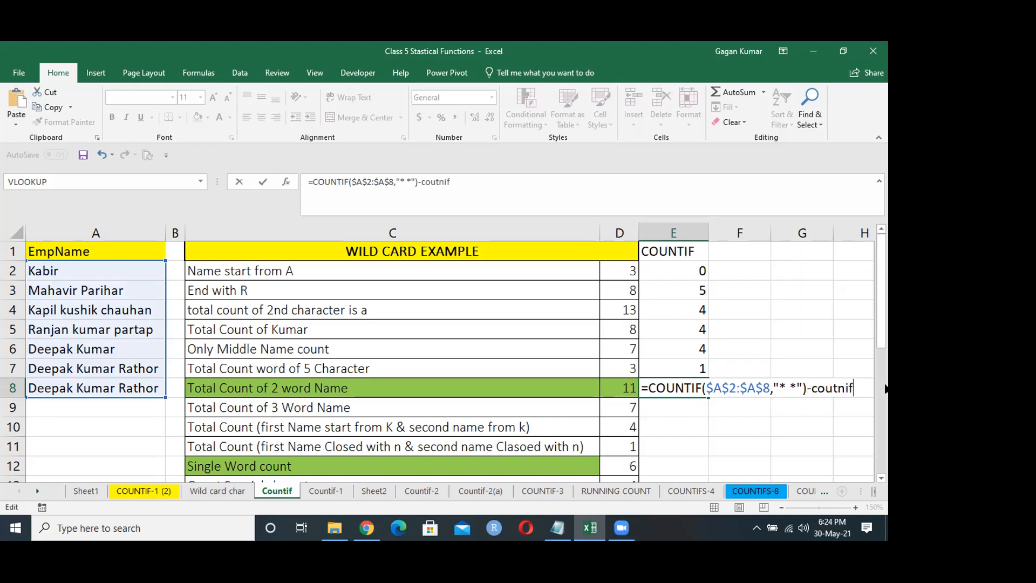
pyautogui.press('BackSpace')
pyautogui.press('BackSpace')
pyautogui.press('BackSpace')
pyautogui.press('BackSpace')
pyautogui.write('ntif')
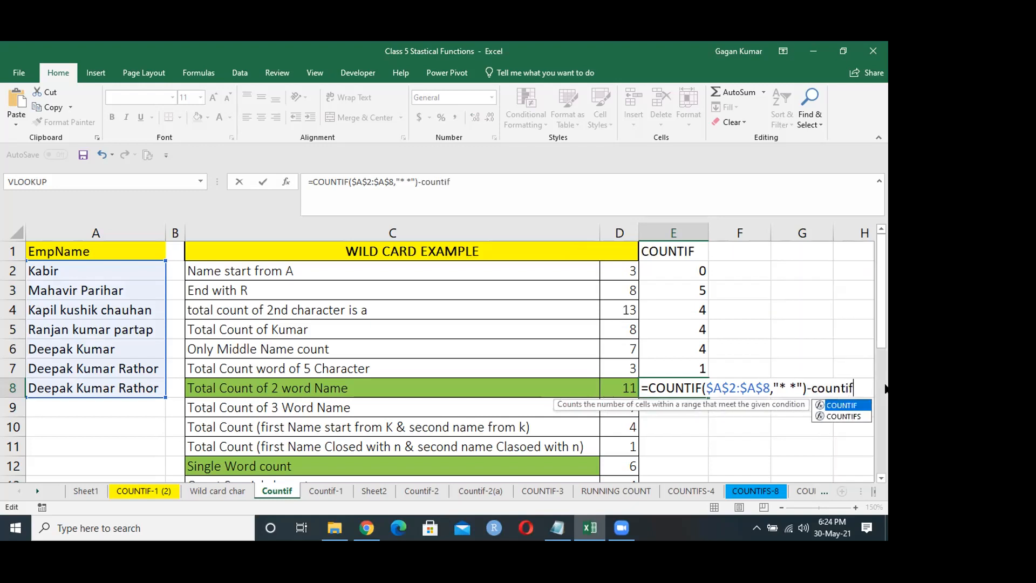
pyautogui.press('Tab')
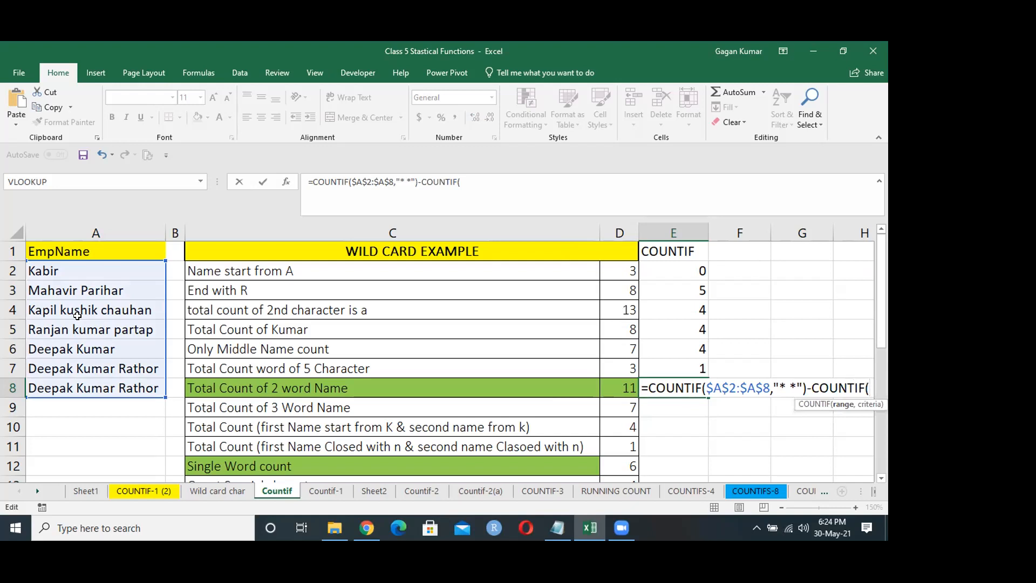
# Step: Finish the subtracted COUNTIF in E8 with range A2:A8 and criterion "* * *", and dismiss the notification popup
pyautogui.click(531, 178)
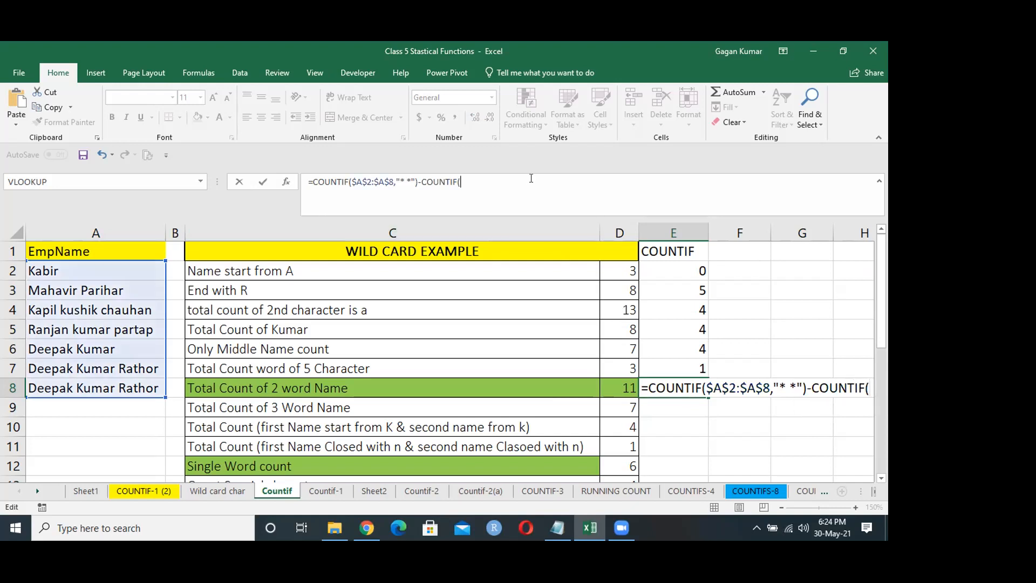
pyautogui.moveTo(101, 269); pyautogui.dragTo(162, 395)
pyautogui.write(',')
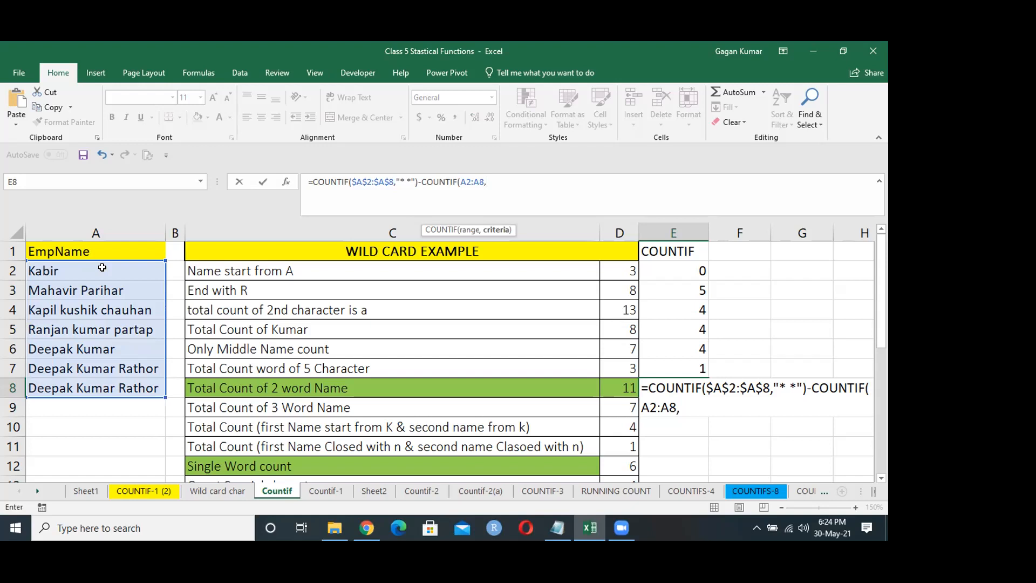
pyautogui.write('"* * *")')
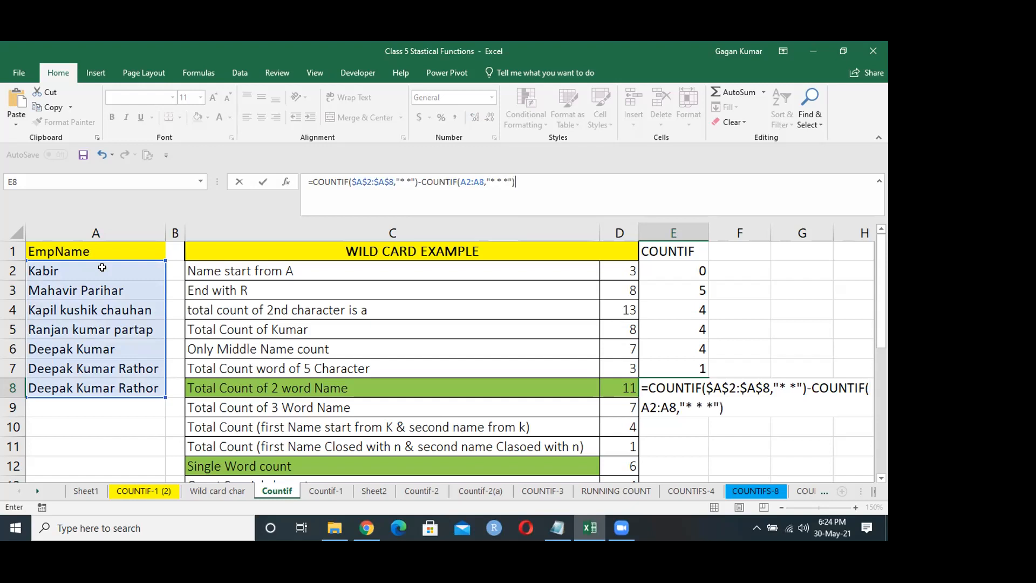
pyautogui.press('Return')
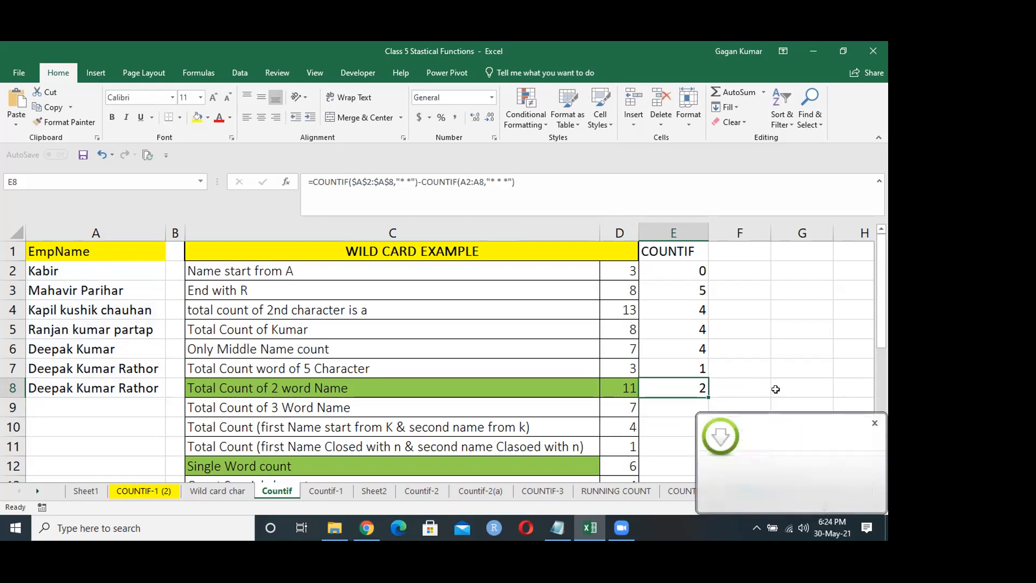
pyautogui.click(873, 424)
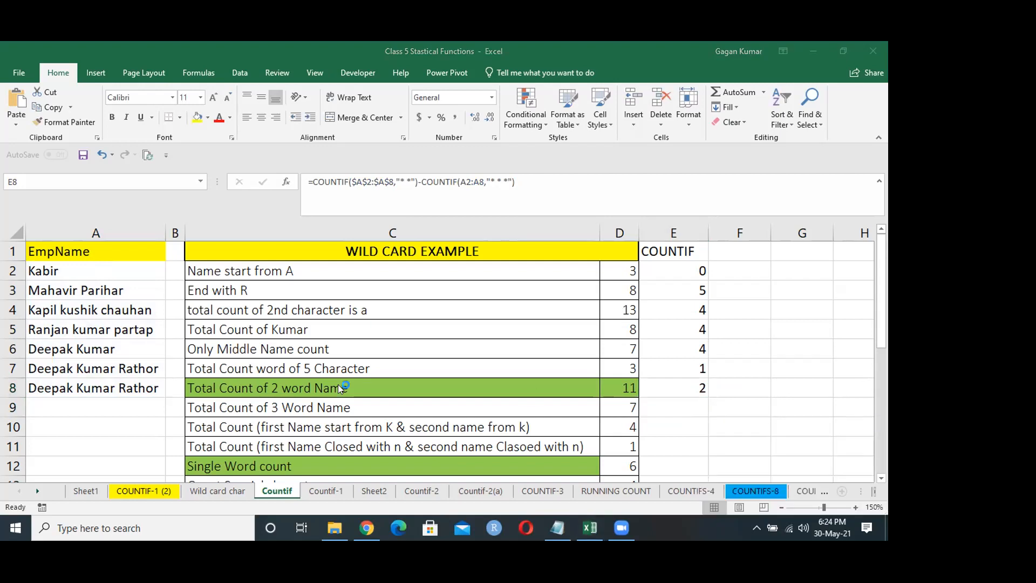
# Step: Turn the single-word employee name in A2 into a two-word entry by adding "f" as its second word
pyautogui.click(70, 273)
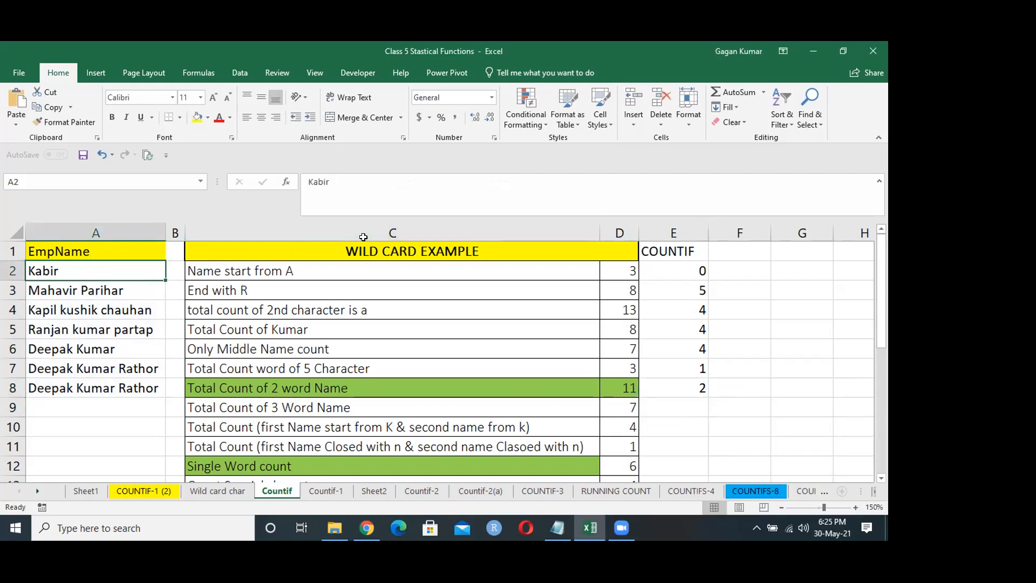
pyautogui.press('F2')
pyautogui.write('f')
pyautogui.press('Return')
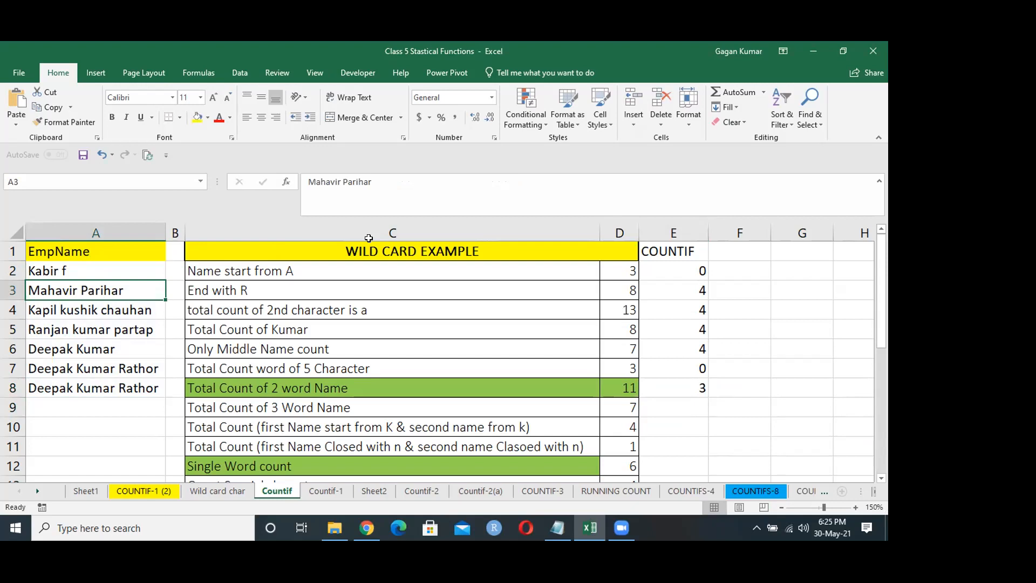
# Step: Check the recalculated two-word name count and its formula in E8
pyautogui.press('Right')
pyautogui.press('Right')
pyautogui.press('Right')
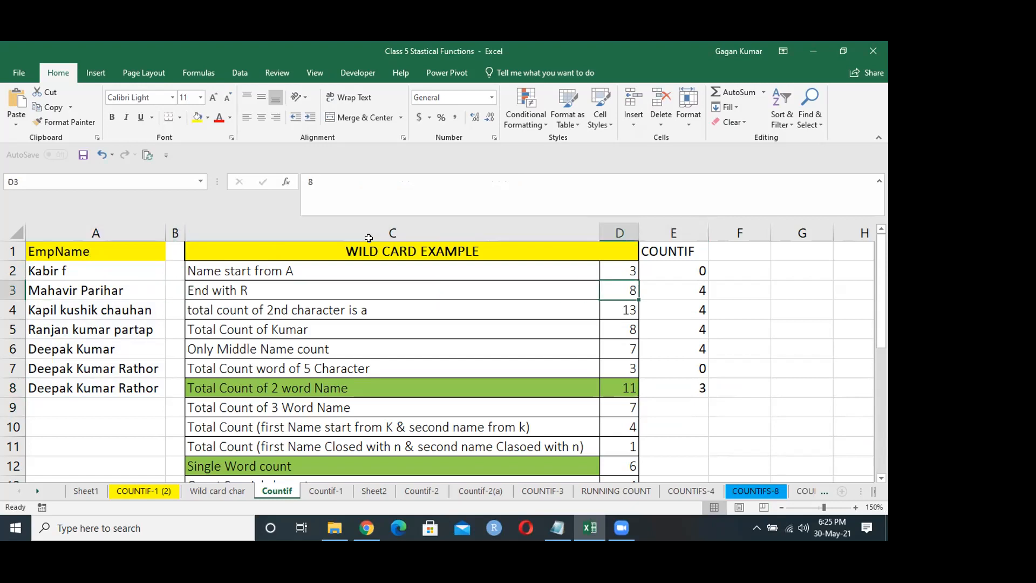
pyautogui.press('Down')
pyautogui.press('Right')
pyautogui.press('Down')
pyautogui.press('Down')
pyautogui.press('Down')
pyautogui.press('Down')
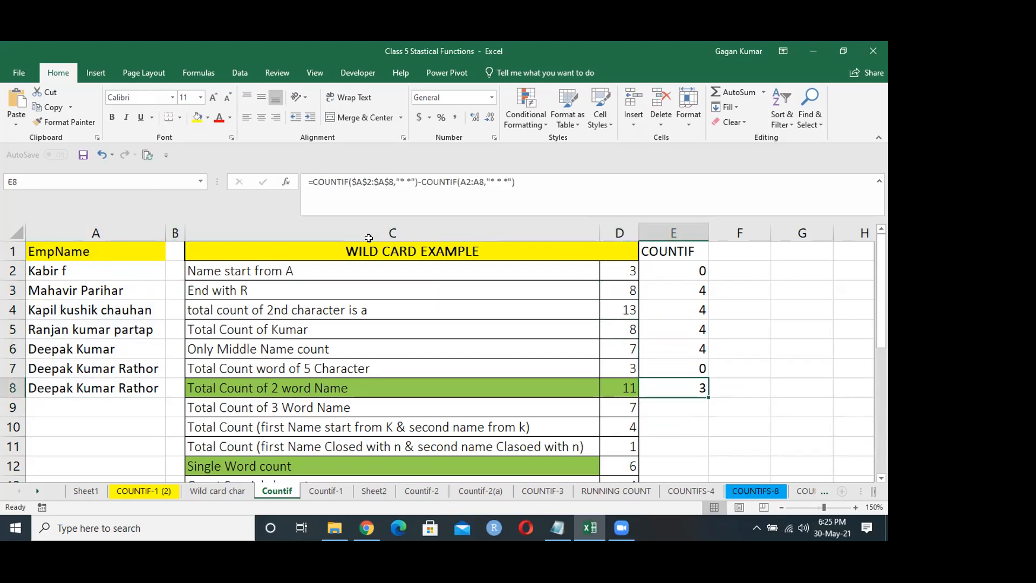
# Step: Compare the "Total Count of 3 Word Name" question with the employee names in column A and the formula in E8
pyautogui.press('Left')
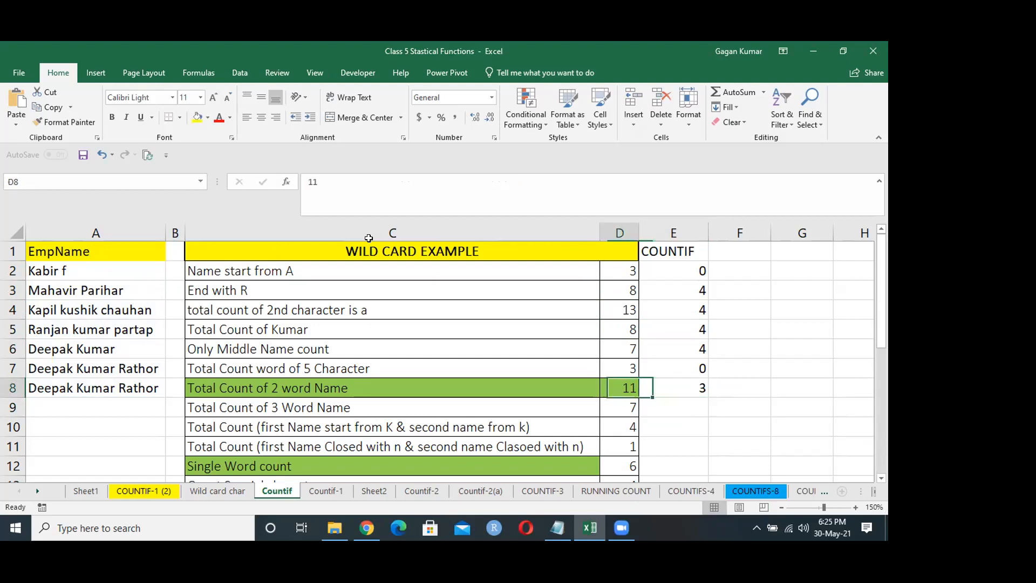
pyautogui.press('Left')
pyautogui.press('Down')
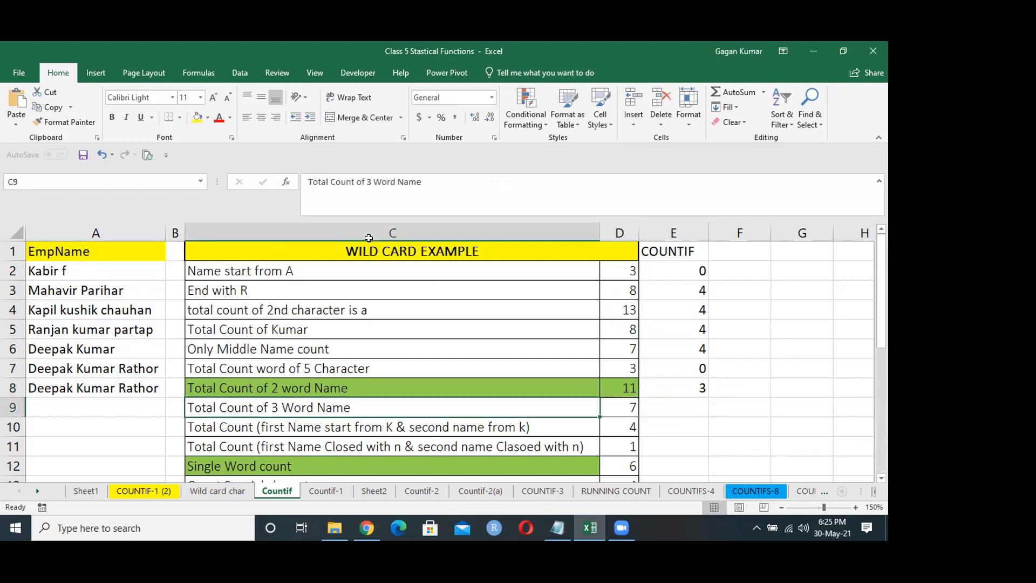
pyautogui.press('Right')
pyautogui.press('Right')
pyautogui.press('Left')
pyautogui.press('Left')
pyautogui.press('Left')
pyautogui.press('Left')
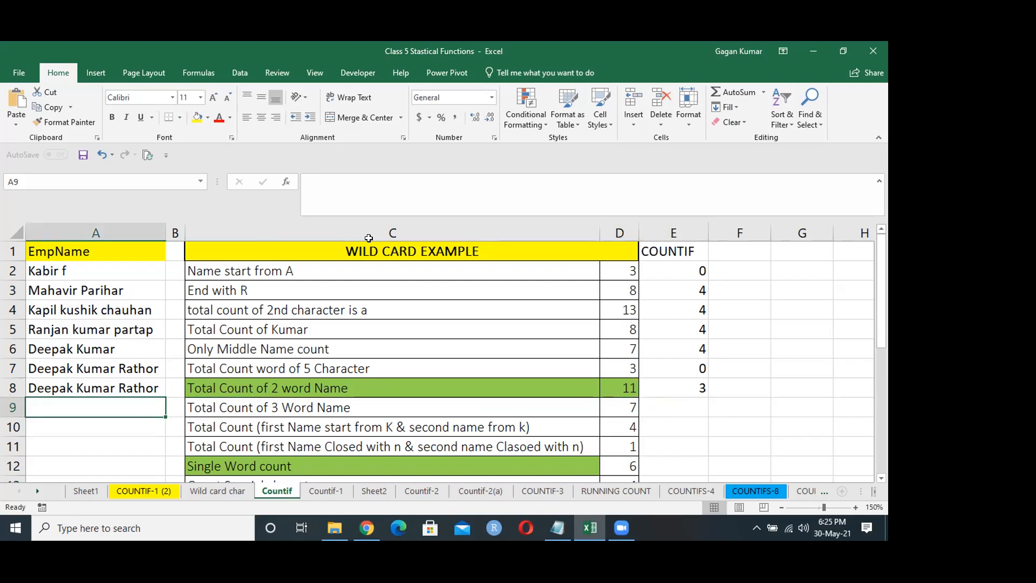
pyautogui.press('Up')
pyautogui.press('Up')
pyautogui.press('Up')
pyautogui.press('Up')
pyautogui.press('Down')
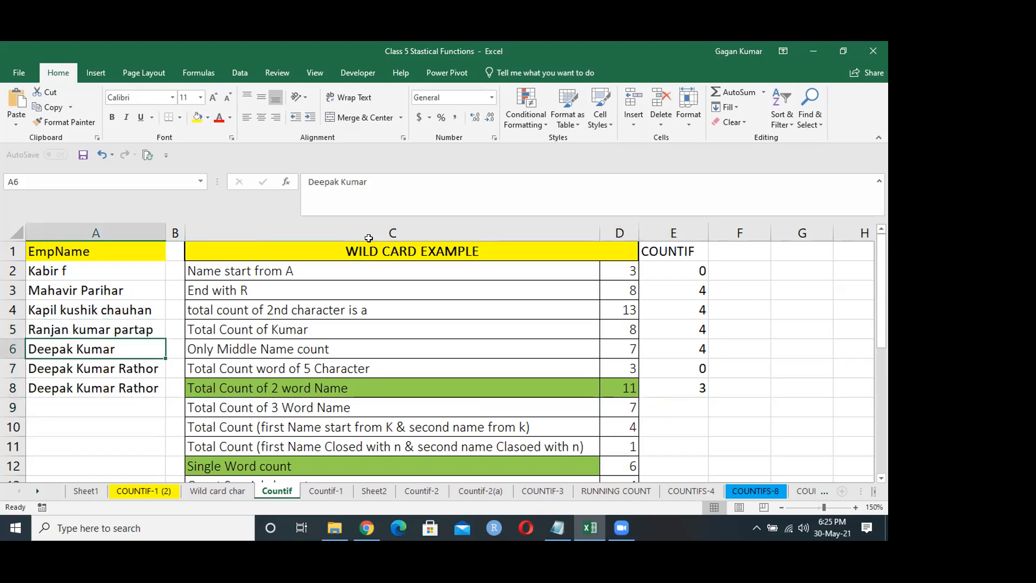
pyautogui.press('Right')
pyautogui.press('Down')
pyautogui.press('Down')
pyautogui.press('Right')
pyautogui.press('Left')
pyautogui.press('Left')
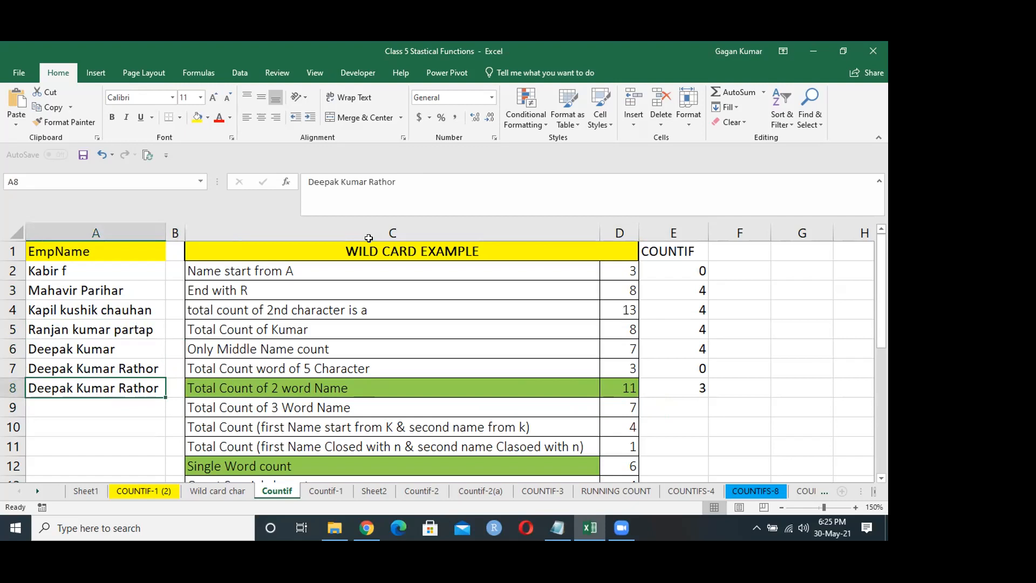
pyautogui.press('Right')
pyautogui.press('Right')
pyautogui.press('Down')
pyautogui.press('Up')
pyautogui.press('Right')
pyautogui.press('Right')
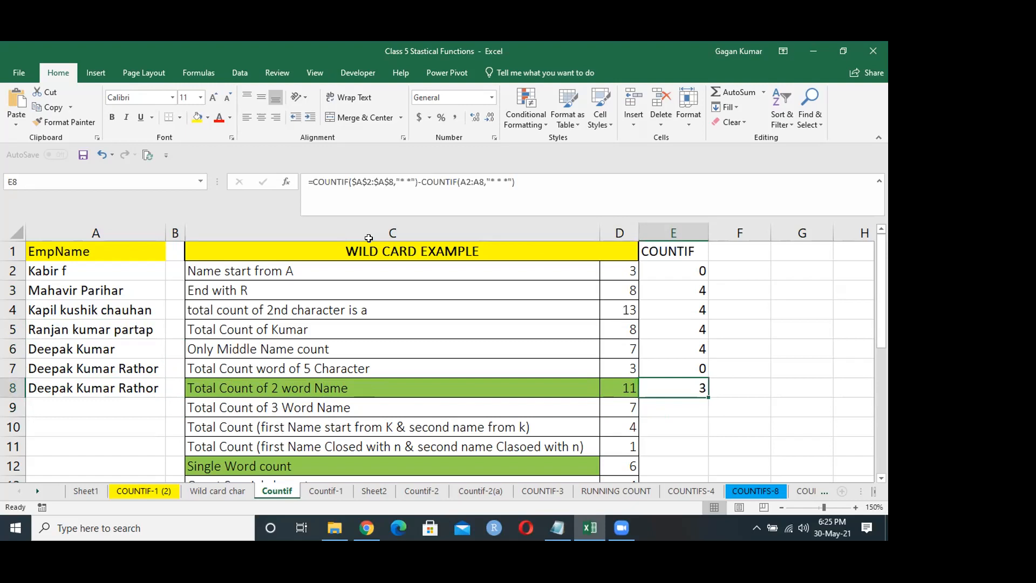
# Step: Try to reduce the two-word formula copied from E8 into E9 to a single COUNTIF over $A$2:$A$8 with criterion "* * *"
pyautogui.press('Down')
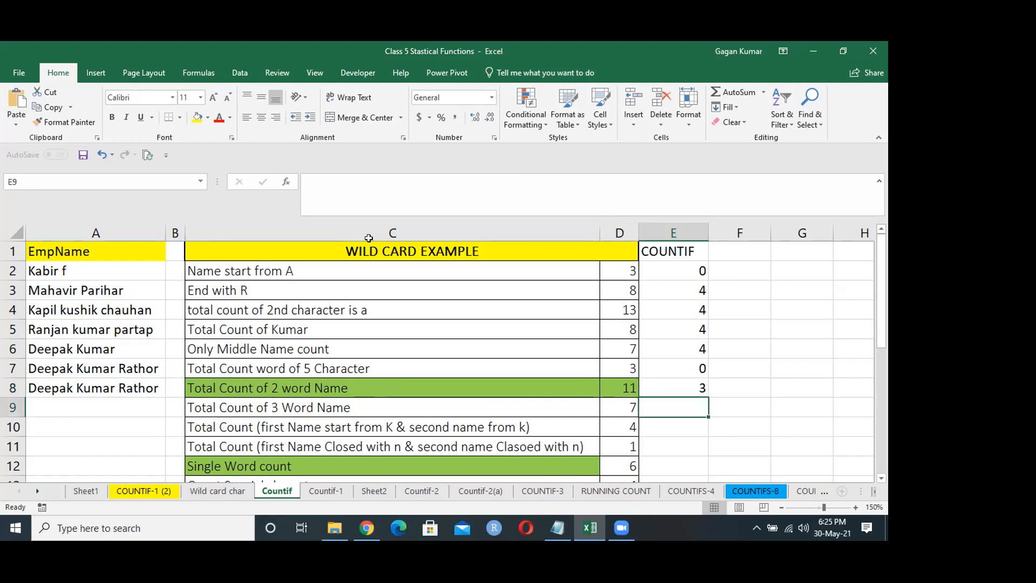
pyautogui.hotkey('ctrl', 'd')
pyautogui.press('F2')
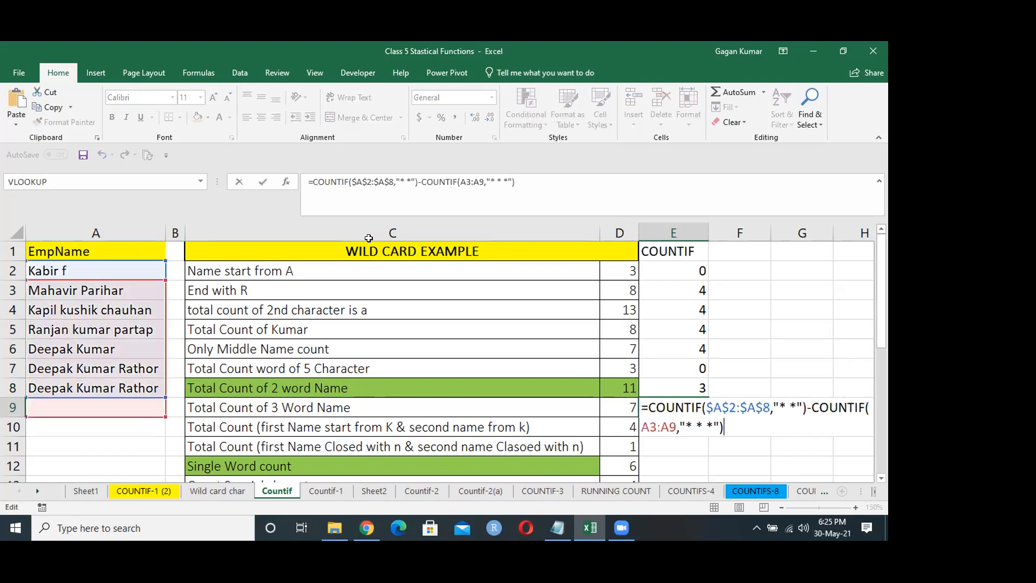
pyautogui.press('BackSpace')
pyautogui.press('BackSpace')
pyautogui.press('BackSpace')
pyautogui.press('BackSpace')
pyautogui.press('BackSpace')
pyautogui.press('BackSpace')
pyautogui.press('BackSpace')
pyautogui.press('BackSpace')
pyautogui.press('BackSpace')
pyautogui.press('BackSpace')
pyautogui.press('BackSpace')
pyautogui.press('BackSpace')
pyautogui.press('BackSpace')
pyautogui.press('BackSpace')
pyautogui.press('BackSpace')
pyautogui.press('BackSpace')
pyautogui.press('BackSpace')
pyautogui.press('BackSpace')
pyautogui.press('BackSpace')
pyautogui.press('BackSpace')
pyautogui.press('BackSpace')
pyautogui.press('BackSpace')
pyautogui.press('BackSpace')
pyautogui.press('BackSpace')
pyautogui.press('BackSpace')
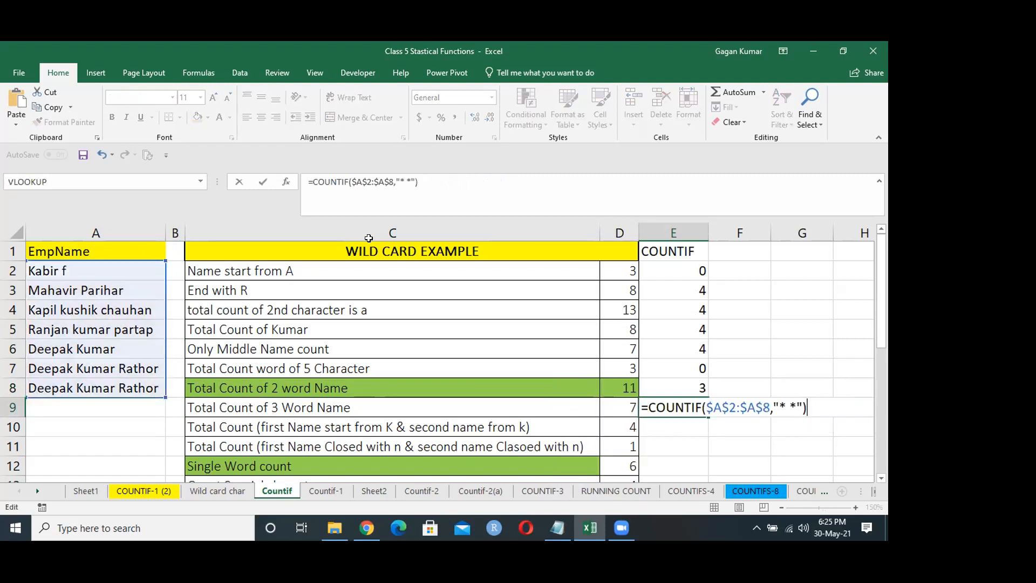
pyautogui.write('*')
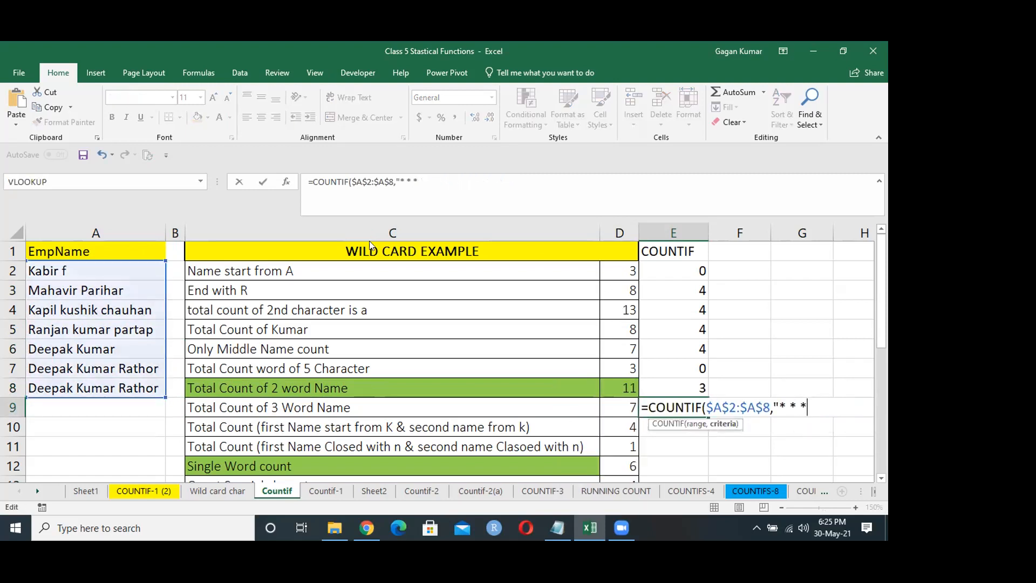
pyautogui.press('Return')
pyautogui.press('Return')
pyautogui.press('Up')
pyautogui.press('F2')
pyautogui.press('BackSpace')
pyautogui.press('BackSpace')
pyautogui.write('* *')
pyautogui.hotkey('shift', 'space')
pyautogui.press('Escape')
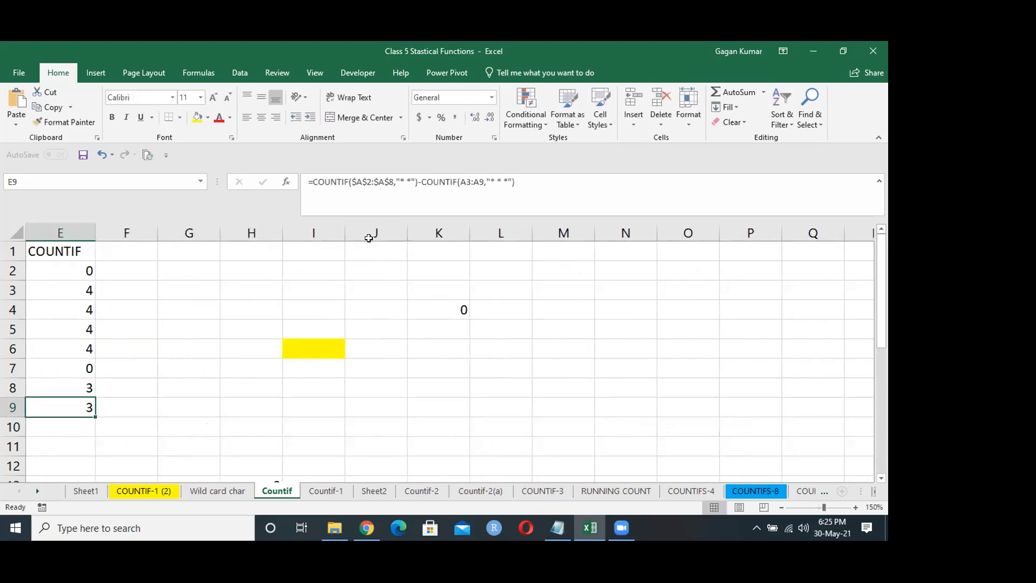
# Step: Rewrite the formula in E9 as =COUNTIF($A$2:$A$8,"* * *") to count the three-word names
pyautogui.press('F2')
pyautogui.press('BackSpace')
pyautogui.press('BackSpace')
pyautogui.press('BackSpace')
pyautogui.press('BackSpace')
pyautogui.press('BackSpace')
pyautogui.press('BackSpace')
pyautogui.press('BackSpace')
pyautogui.press('BackSpace')
pyautogui.press('BackSpace')
pyautogui.press('BackSpace')
pyautogui.press('BackSpace')
pyautogui.press('BackSpace')
pyautogui.press('BackSpace')
pyautogui.press('BackSpace')
pyautogui.press('BackSpace')
pyautogui.press('BackSpace')
pyautogui.press('BackSpace')
pyautogui.press('BackSpace')
pyautogui.press('BackSpace')
pyautogui.press('BackSpace')
pyautogui.press('BackSpace')
pyautogui.press('BackSpace')
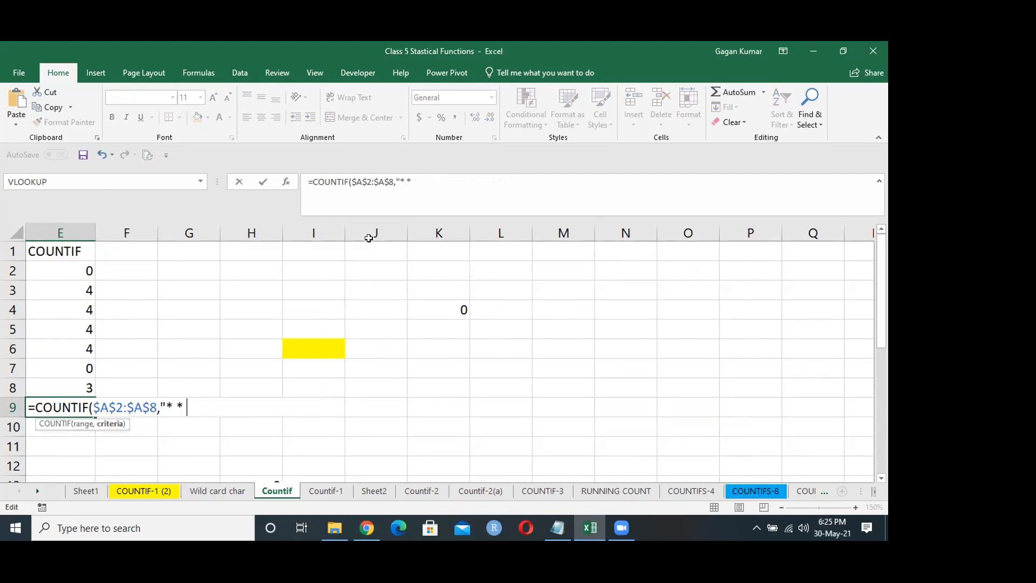
pyautogui.write('*")')
pyautogui.press('Return')
pyautogui.press('Up')
# Step: Check the three-word names in column A against the count in E9, and read the question in C10
pyautogui.press('Left')
pyautogui.press('Left')
pyautogui.press('Left')
pyautogui.press('Left')
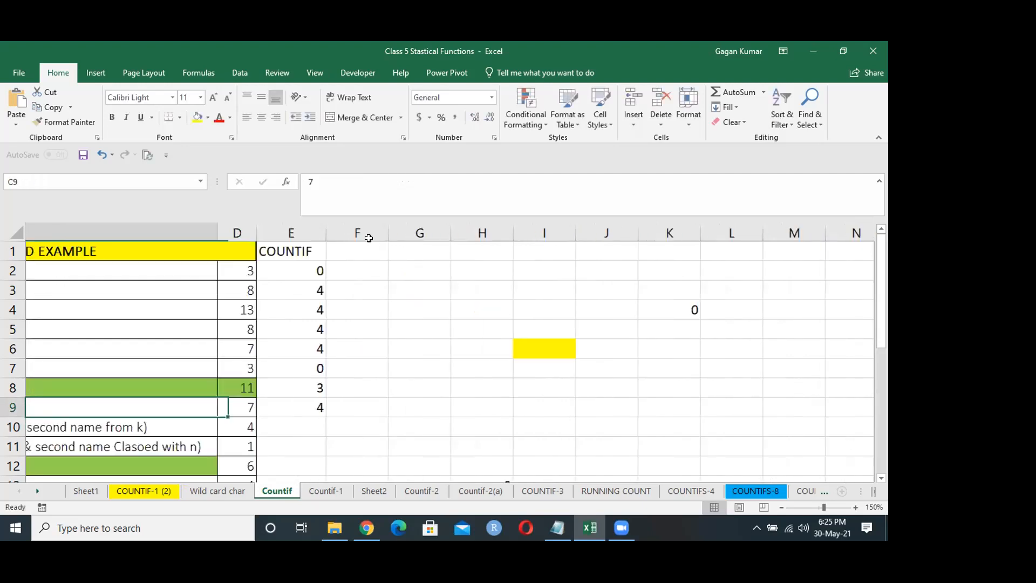
pyautogui.press('Up')
pyautogui.press('Up')
pyautogui.press('Up')
pyautogui.press('Up')
pyautogui.press('Up')
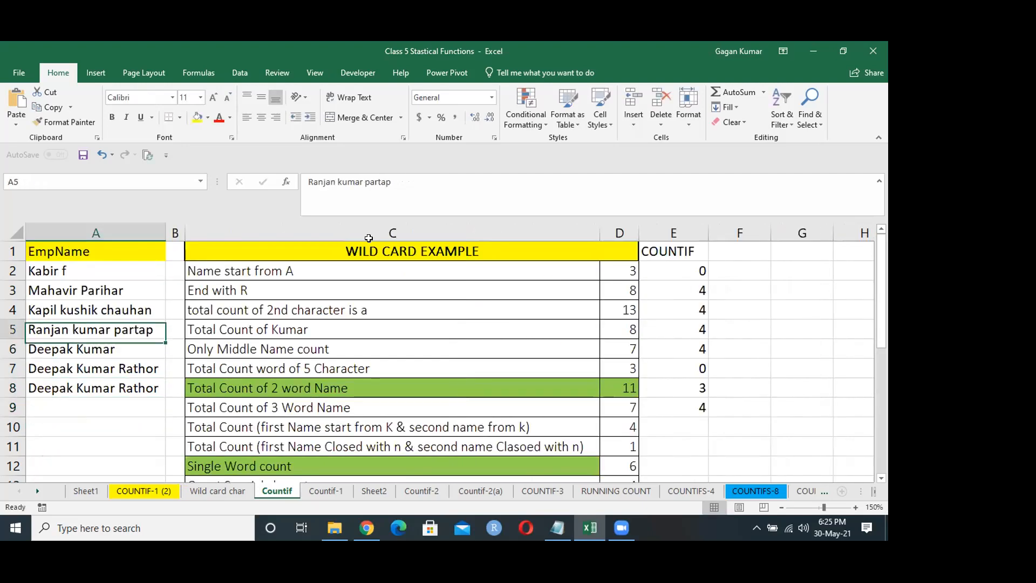
pyautogui.press('Down')
pyautogui.press('Down')
pyautogui.press('Down')
pyautogui.press('Down')
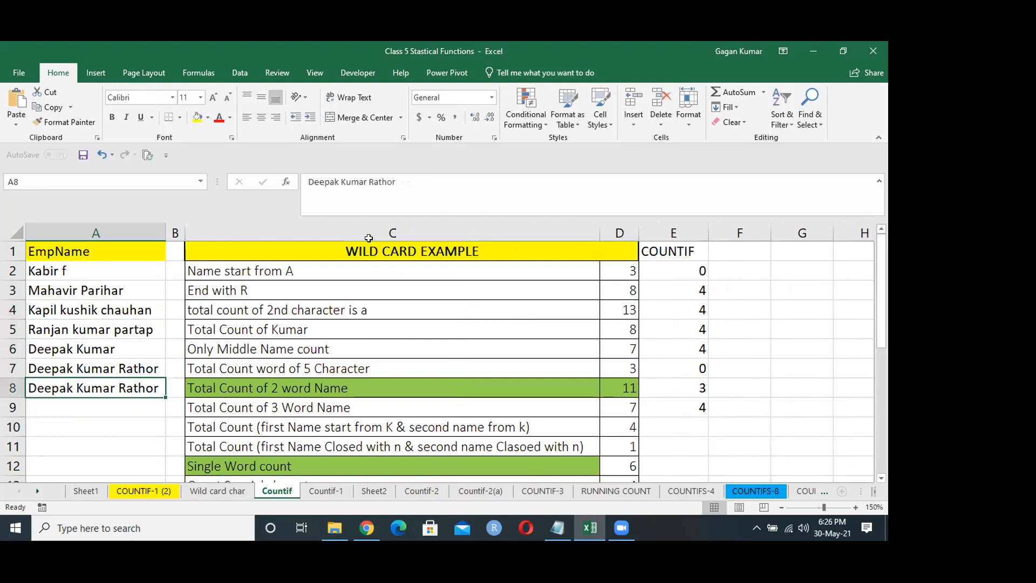
pyautogui.press('Right')
pyautogui.press('Right')
pyautogui.press('Down')
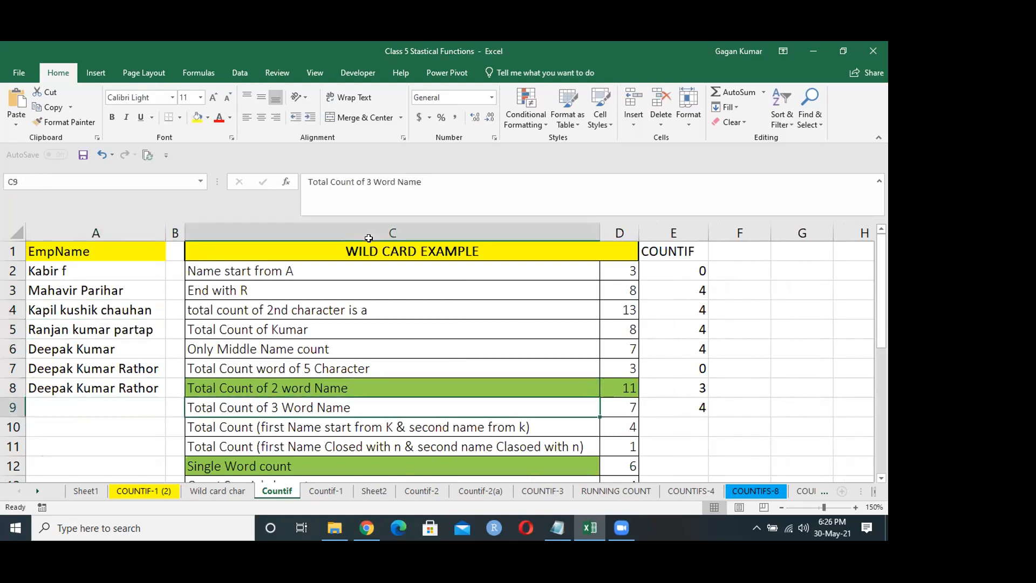
pyautogui.press('Down')
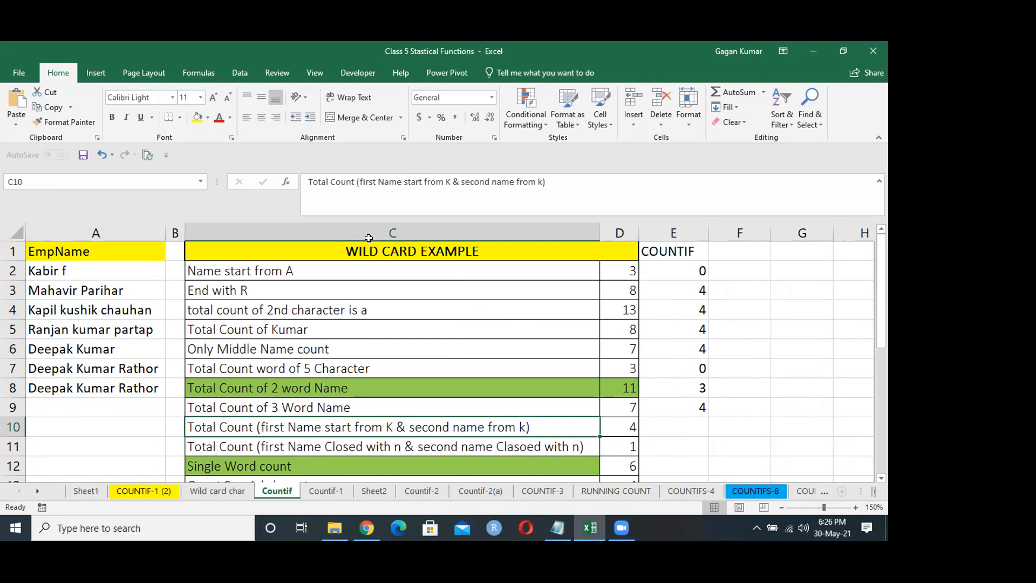
# Step: Undo the trial formulas in E8 and E9 and the employee name edits, back to the full name list in column A
pyautogui.hotkey('ctrl', 'z')
pyautogui.hotkey('ctrl', 'z')
pyautogui.hotkey('ctrl', 'z')
pyautogui.hotkey('ctrl', 'z')
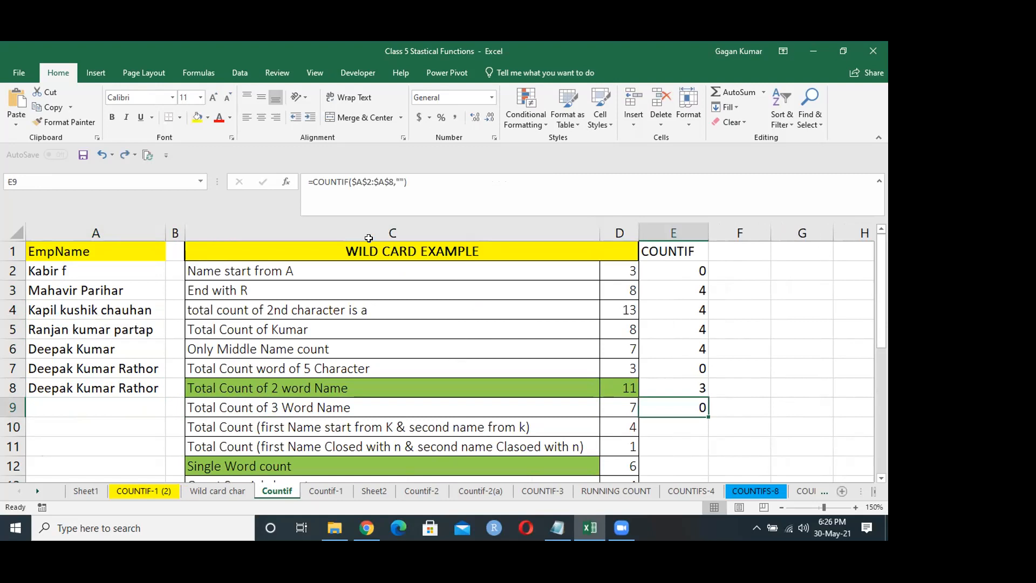
pyautogui.hotkey('ctrl', 'z')
pyautogui.hotkey('ctrl', 'z')
pyautogui.hotkey('ctrl', 'z')
pyautogui.hotkey('ctrl', 'z')
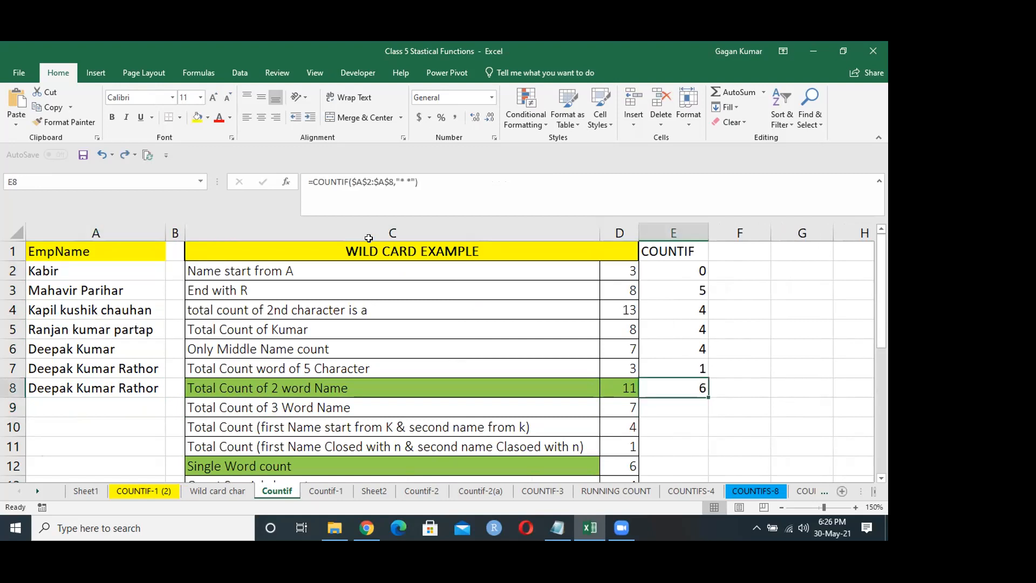
pyautogui.hotkey('ctrl', 'z')
pyautogui.hotkey('ctrl', 'z')
pyautogui.hotkey('ctrl', 'z')
pyautogui.hotkey('ctrl', 'z')
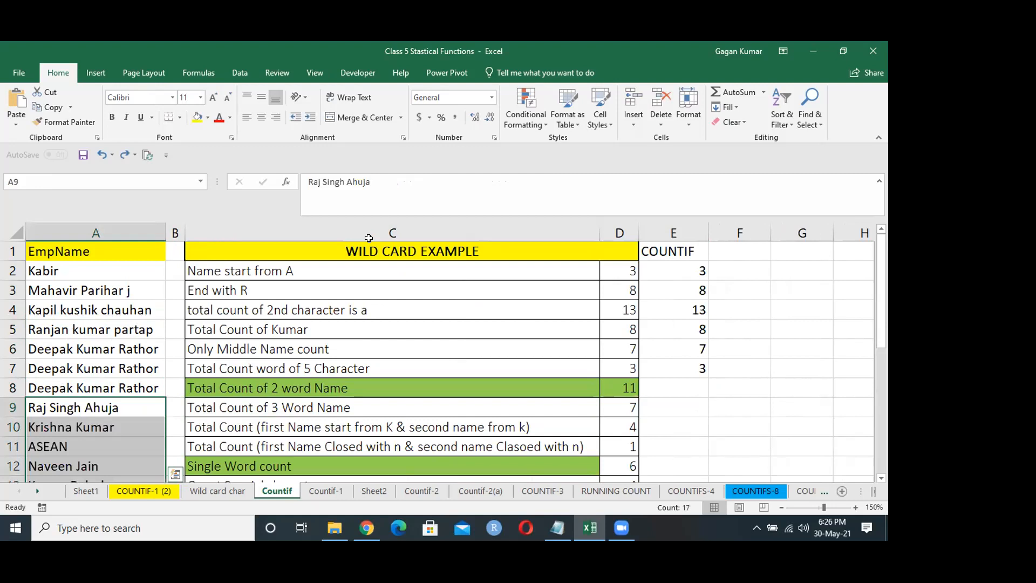
# Step: Copy the COUNTIF formula from E7 into E8 and change its criterion to "* *" over A:A
pyautogui.click(684, 390)
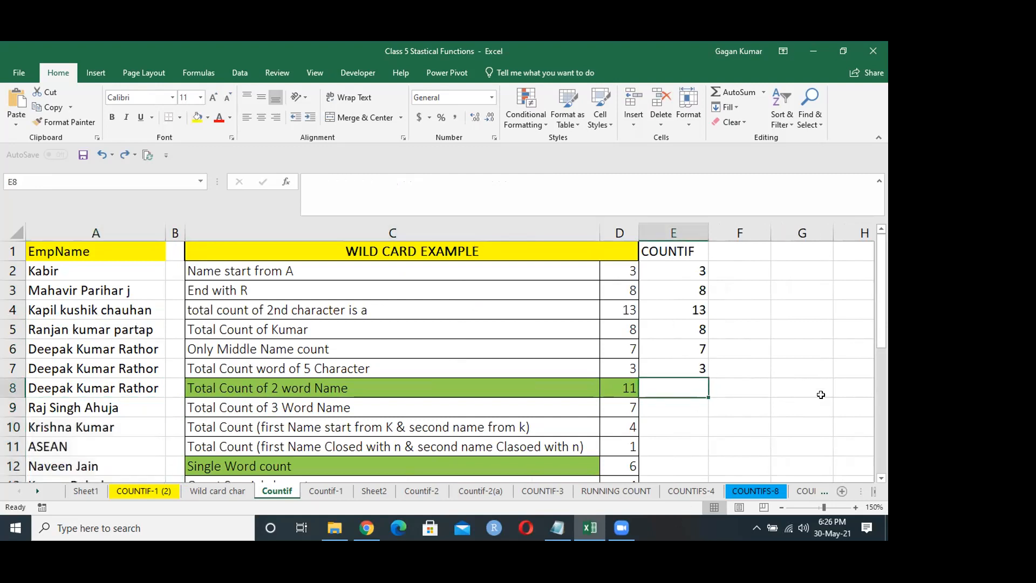
pyautogui.hotkey('ctrl', 'y')
pyautogui.press('F2')
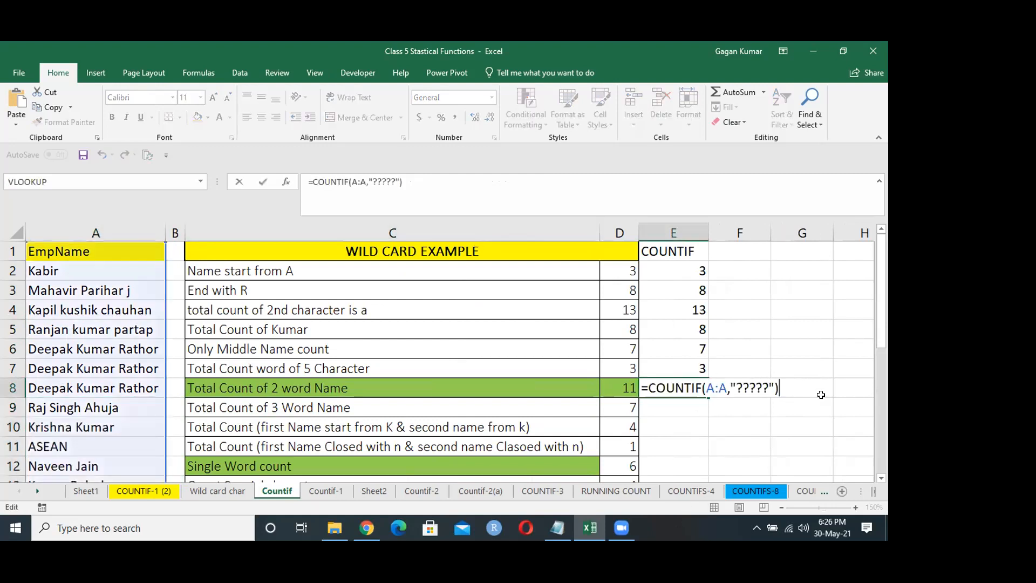
pyautogui.press('BackSpace')
pyautogui.press('BackSpace')
pyautogui.press('BackSpace')
pyautogui.press('BackSpace')
pyautogui.press('BackSpace')
pyautogui.press('BackSpace')
pyautogui.press('BackSpace')
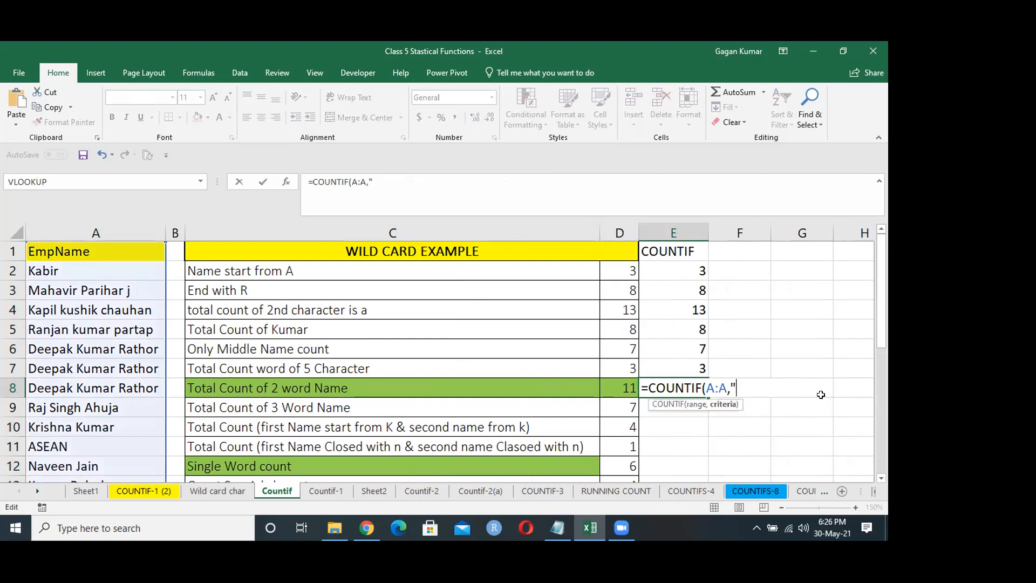
pyautogui.write('* *")')
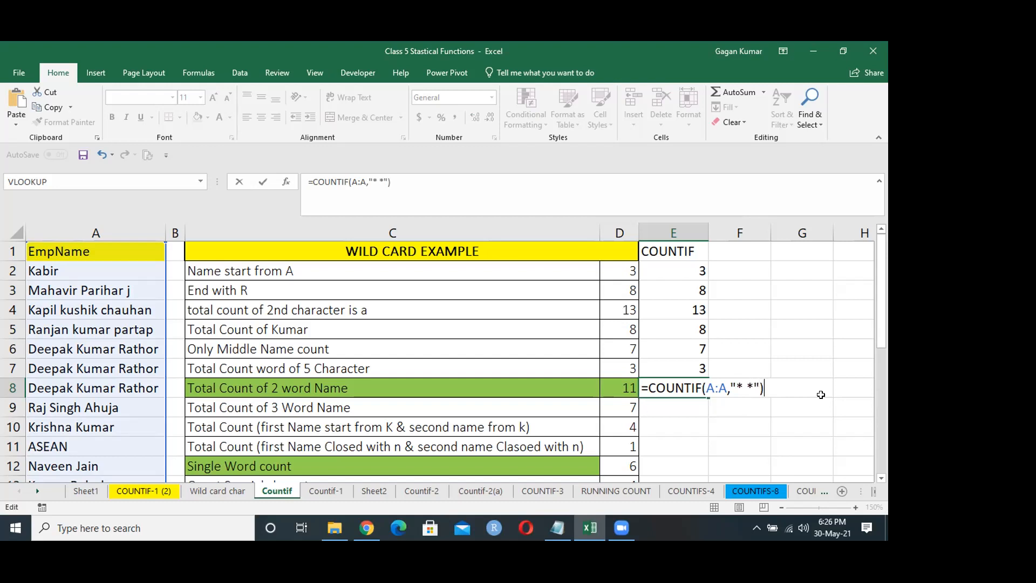
# Step: Subtract COUNTIF(A:A,"* * *") from the count in E8 so only two-word names remain, and enter the formula
pyautogui.write('-countif')
pyautogui.press('Tab')
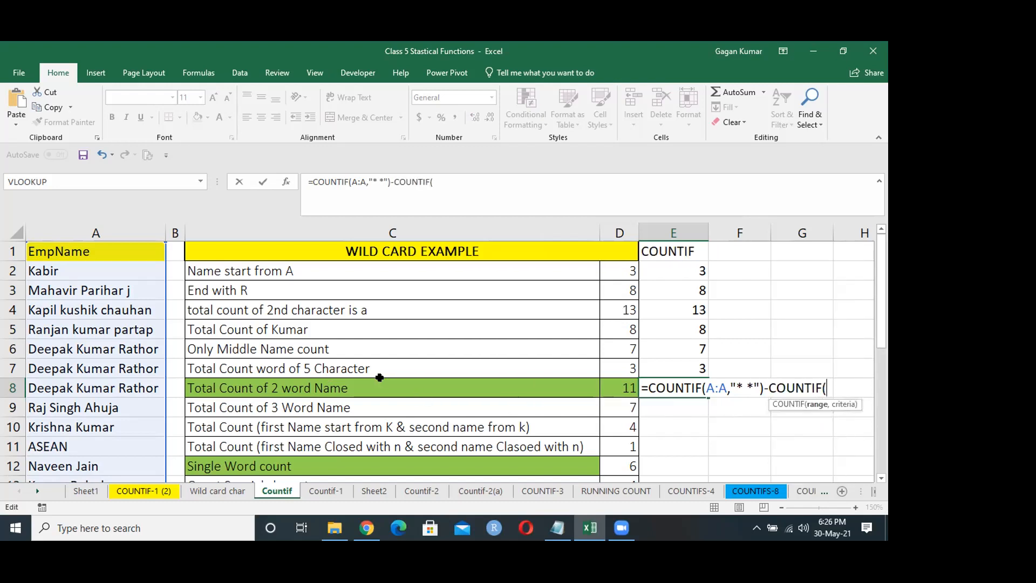
pyautogui.click(127, 229)
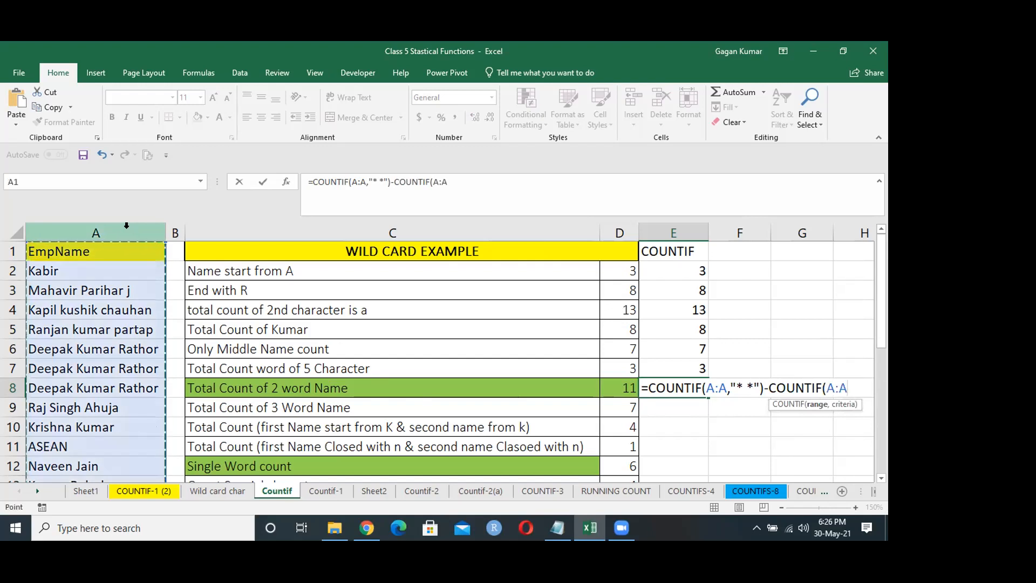
pyautogui.write(',')
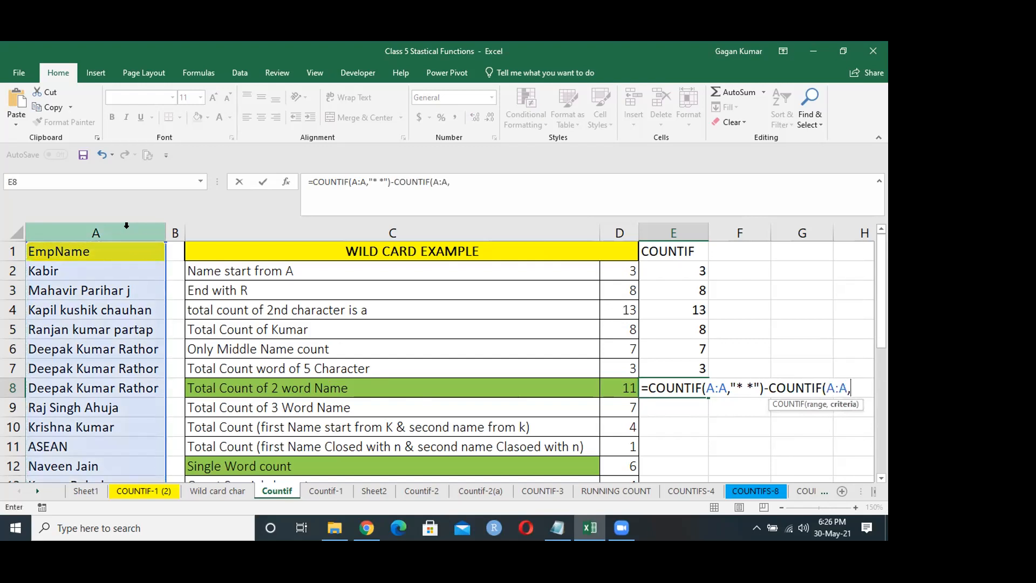
pyautogui.write('"* * *')
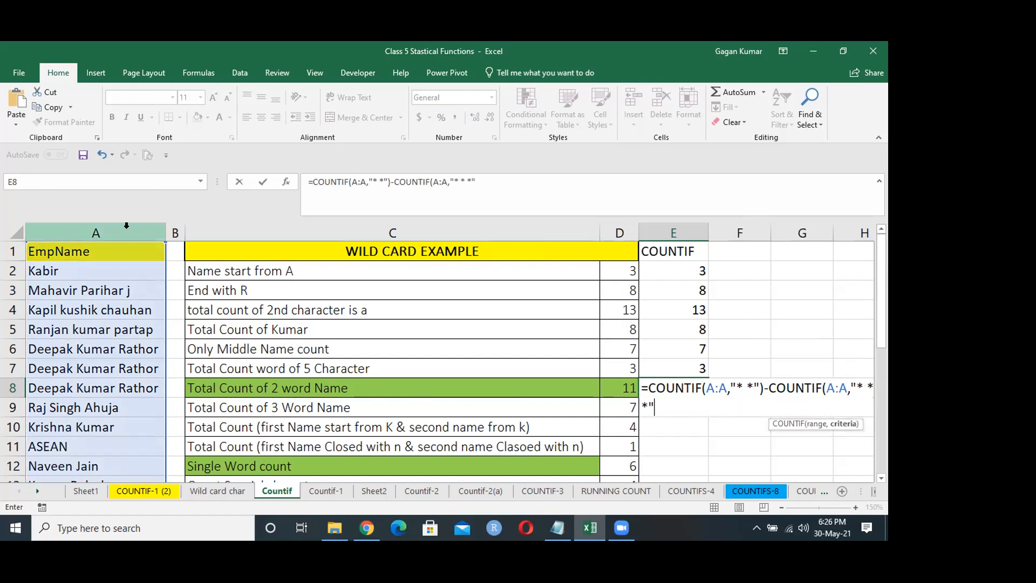
pyautogui.press('Return')
pyautogui.press('Up')
pyautogui.press('Down')
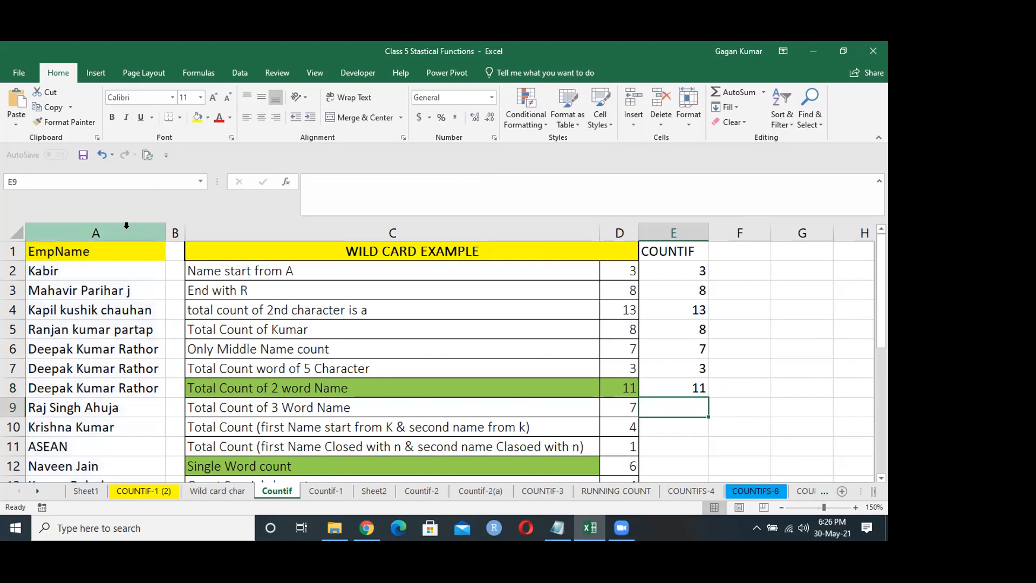
# Step: Copy the E8 formula into E9 and reduce it to =COUNTIF(A:A,"* * *") for the three-word names
pyautogui.hotkey('ctrl', 'd')
pyautogui.press('F2')
pyautogui.press('BackSpace')
pyautogui.press('BackSpace')
pyautogui.press('BackSpace')
pyautogui.press('BackSpace')
pyautogui.press('BackSpace')
pyautogui.press('BackSpace')
pyautogui.press('BackSpace')
pyautogui.press('BackSpace')
pyautogui.press('BackSpace')
pyautogui.press('BackSpace')
pyautogui.press('BackSpace')
pyautogui.press('BackSpace')
pyautogui.press('BackSpace')
pyautogui.press('BackSpace')
pyautogui.press('BackSpace')
pyautogui.press('BackSpace')
pyautogui.press('BackSpace')
pyautogui.press('BackSpace')
pyautogui.press('BackSpace')
pyautogui.press('BackSpace')
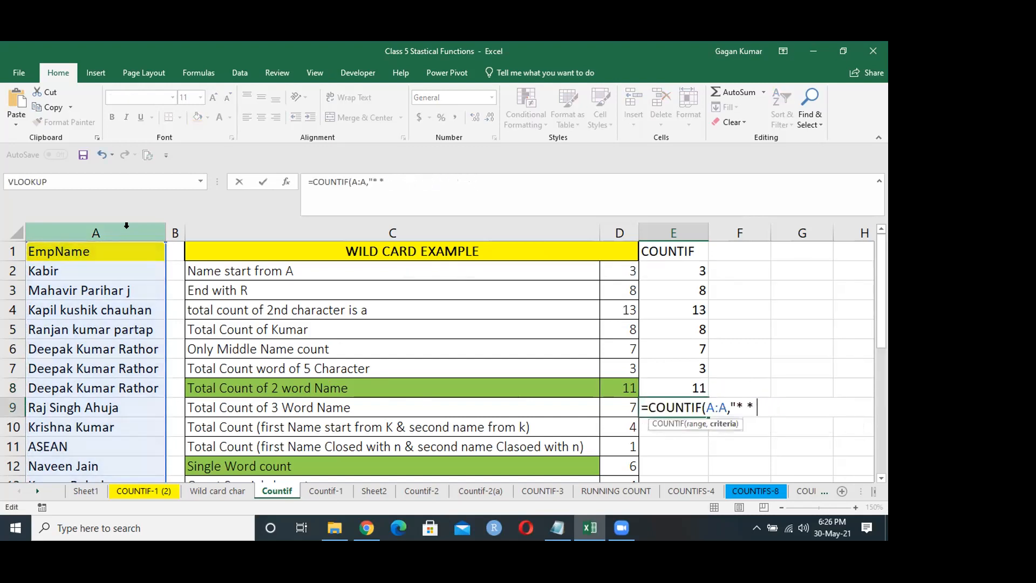
pyautogui.write('*"')
pyautogui.press('Return')
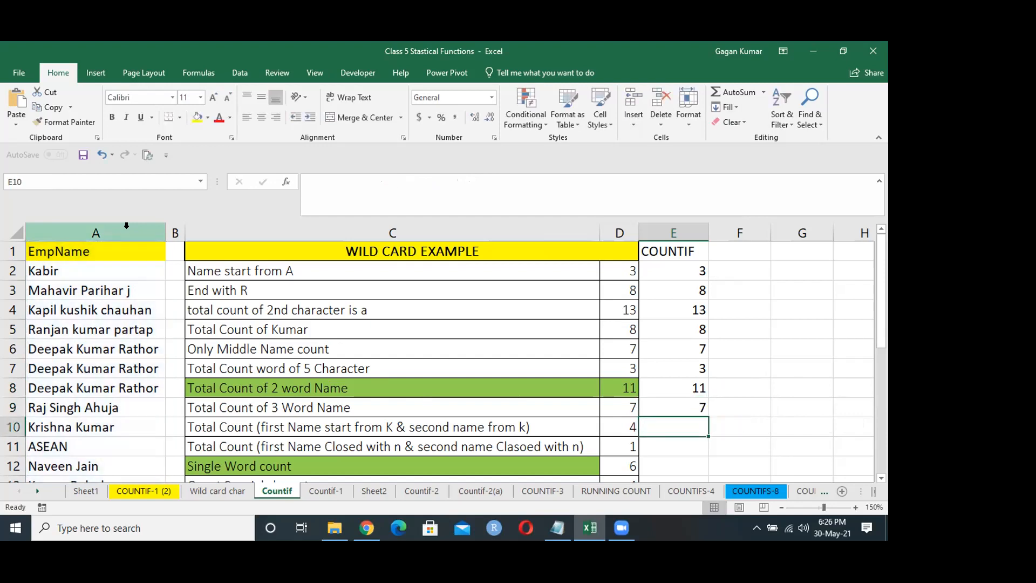
# Step: Copy the E9 formula into E10 and change its criterion to "k* k*" to count first and second names starting with K
pyautogui.press('Left')
pyautogui.press('Left')
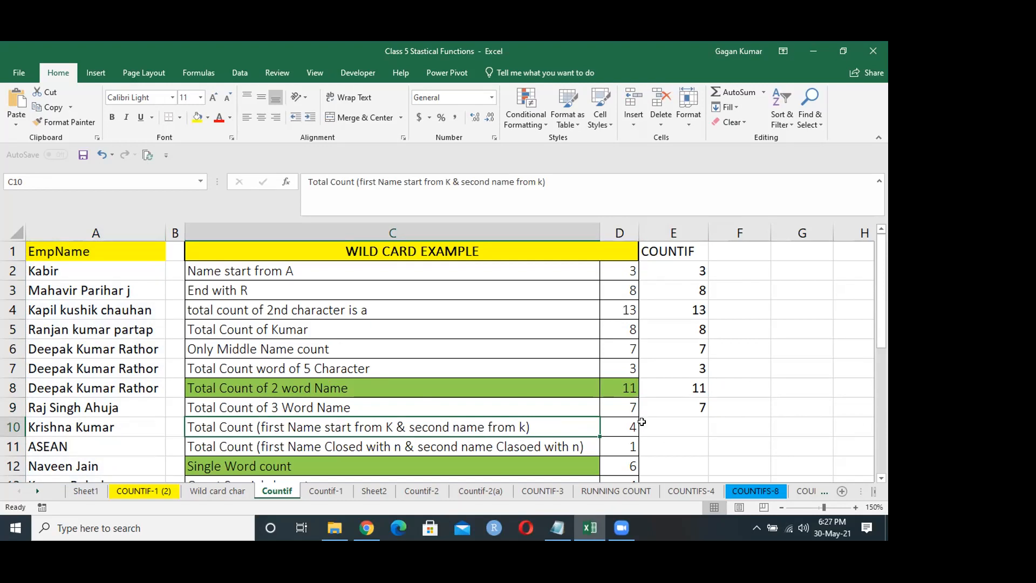
pyautogui.click(679, 425)
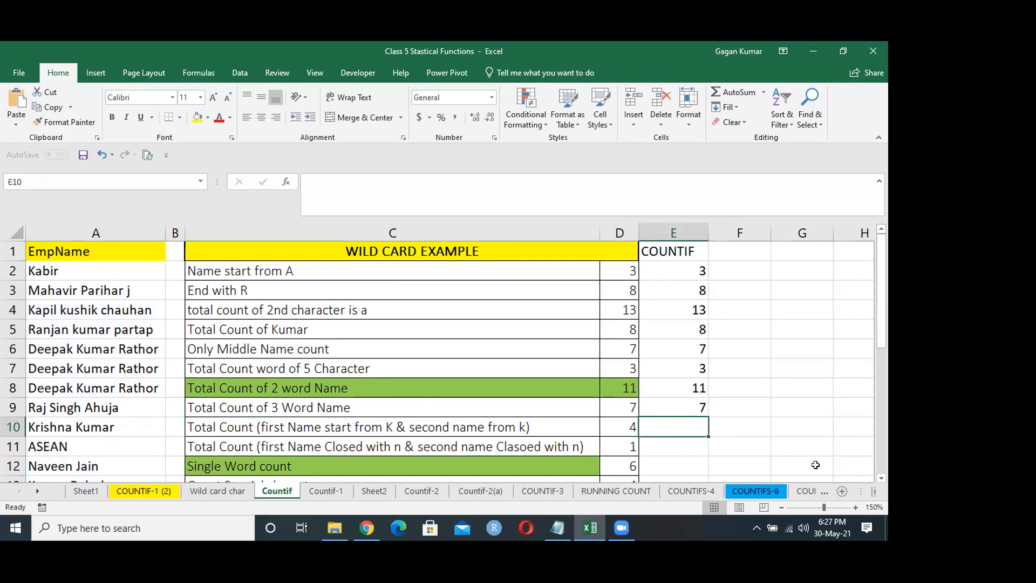
pyautogui.hotkey('ctrl', 'd')
pyautogui.press('F2')
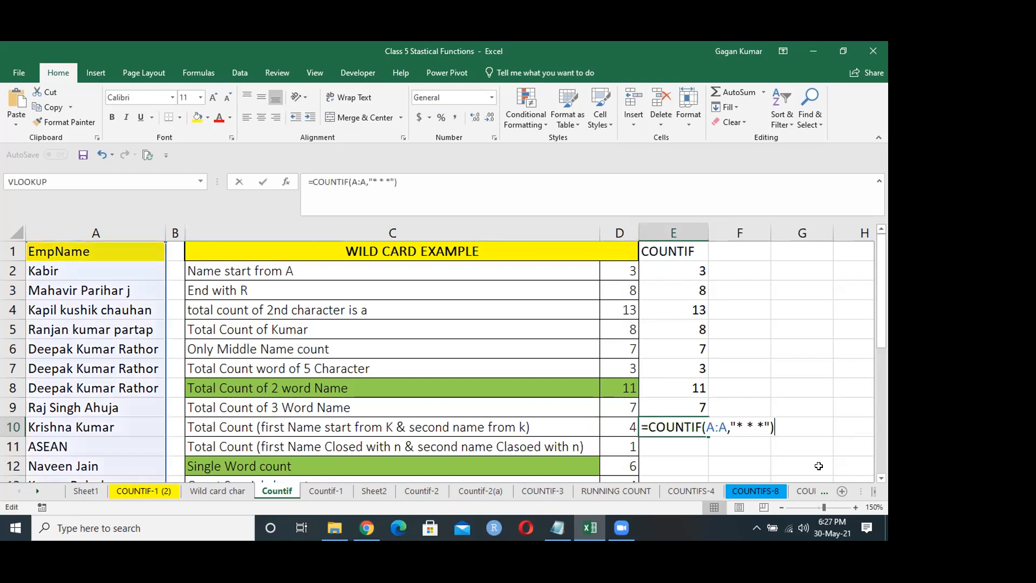
pyautogui.press('BackSpace')
pyautogui.press('BackSpace')
pyautogui.press('BackSpace')
pyautogui.press('BackSpace')
pyautogui.press('BackSpace')
pyautogui.press('BackSpace')
pyautogui.press('BackSpace')
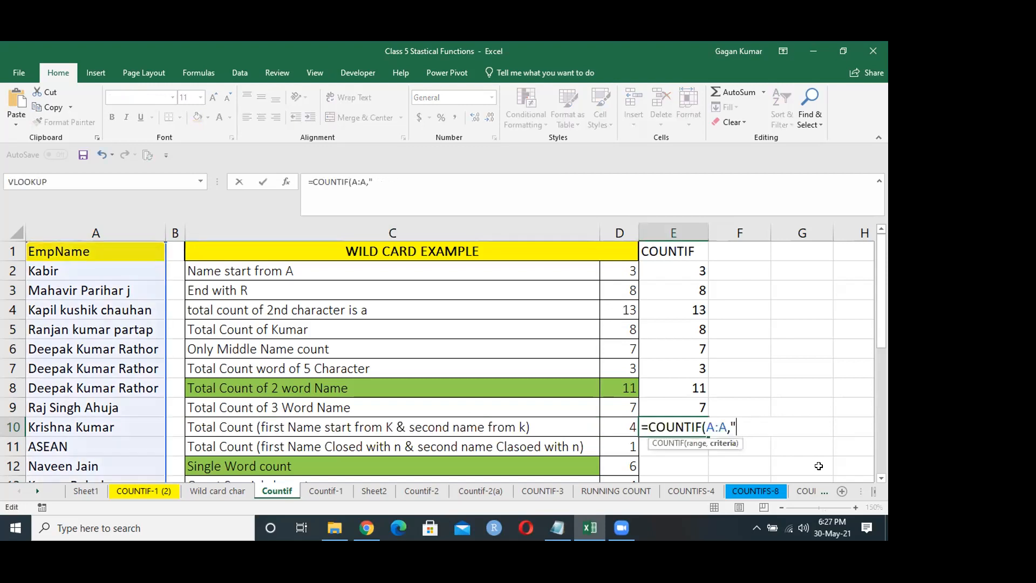
pyautogui.write('k* k*")')
pyautogui.press('Return')
pyautogui.press('Up')
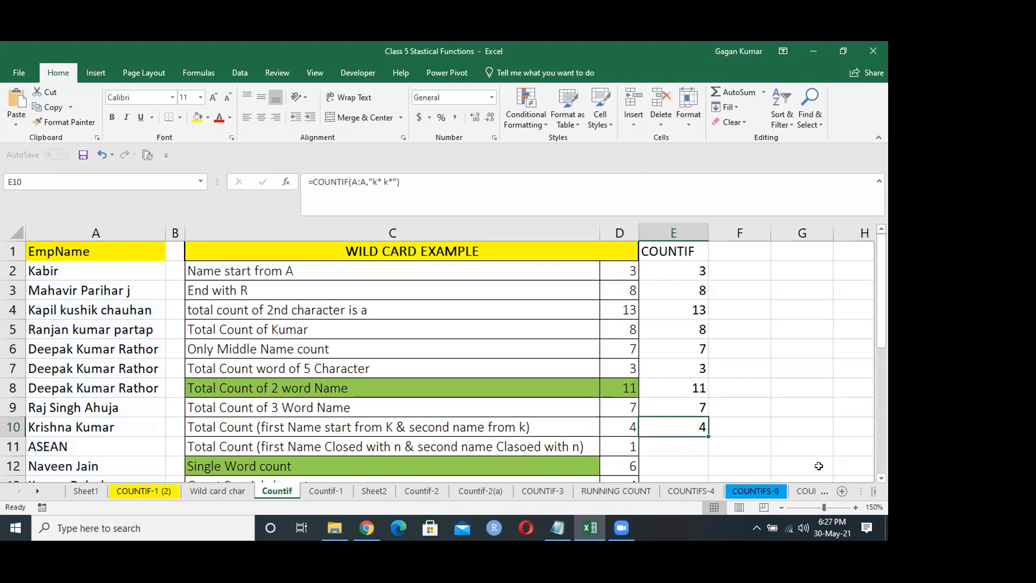
# Step: Save the workbook and copy the COUNTIF formula from E10 into E11
pyautogui.press('Down')
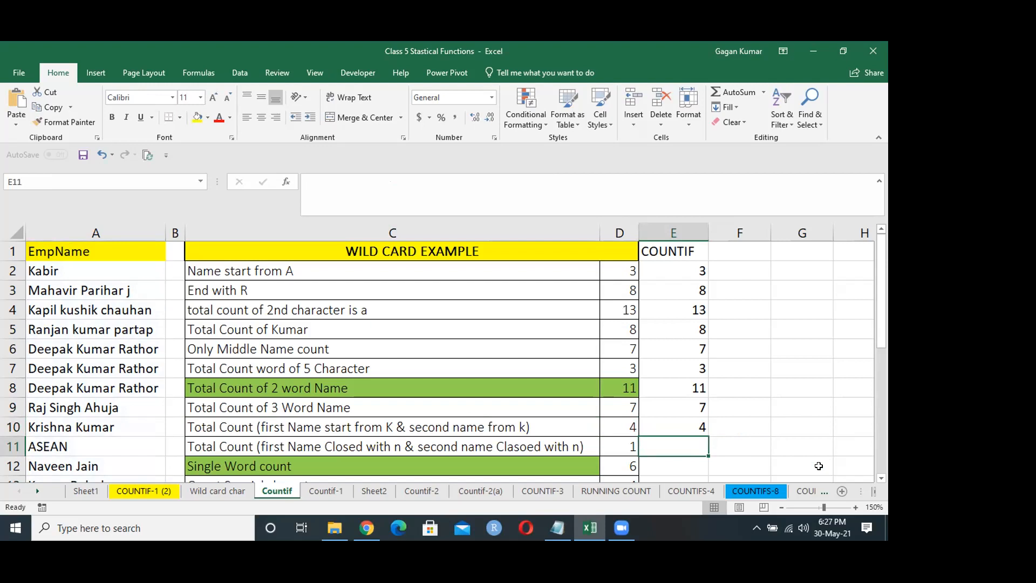
pyautogui.hotkey('ctrl', 's')
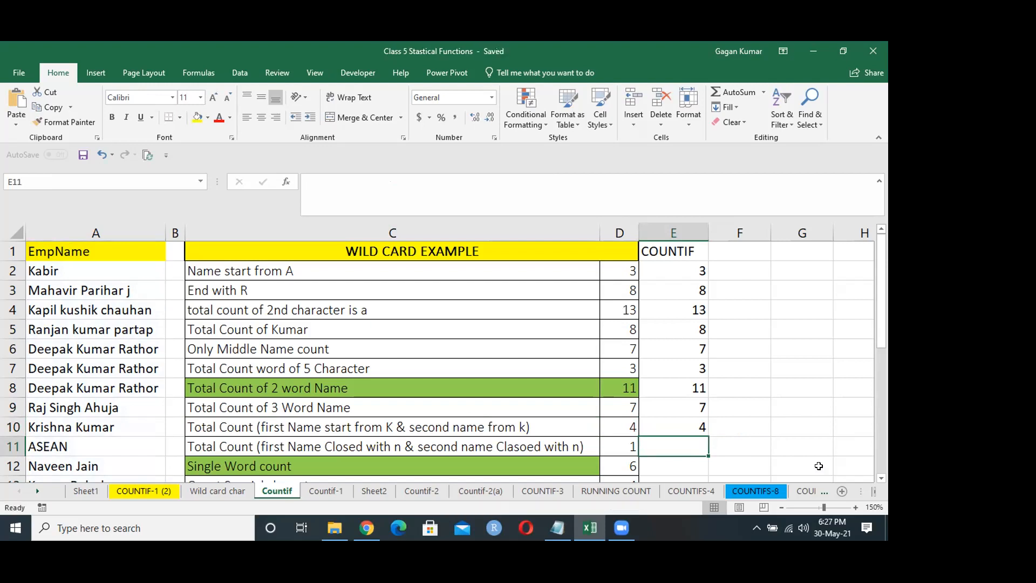
pyautogui.hotkey('ctrl', 'd')
pyautogui.press('Down')
pyautogui.press('Left')
pyautogui.press('Left')
pyautogui.press('Left')
pyautogui.press('Left')
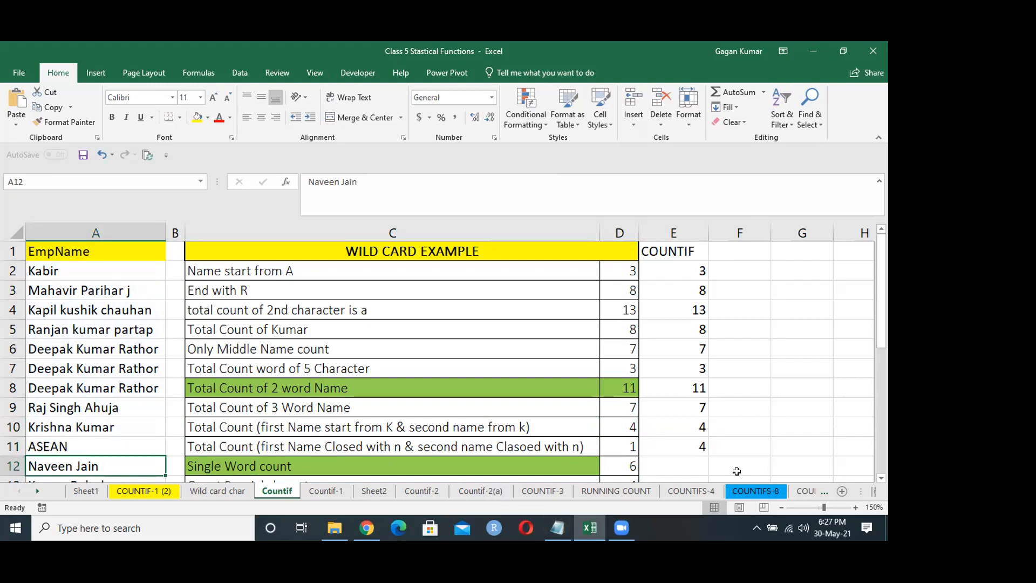
pyautogui.click(686, 463)
pyautogui.press('Up')
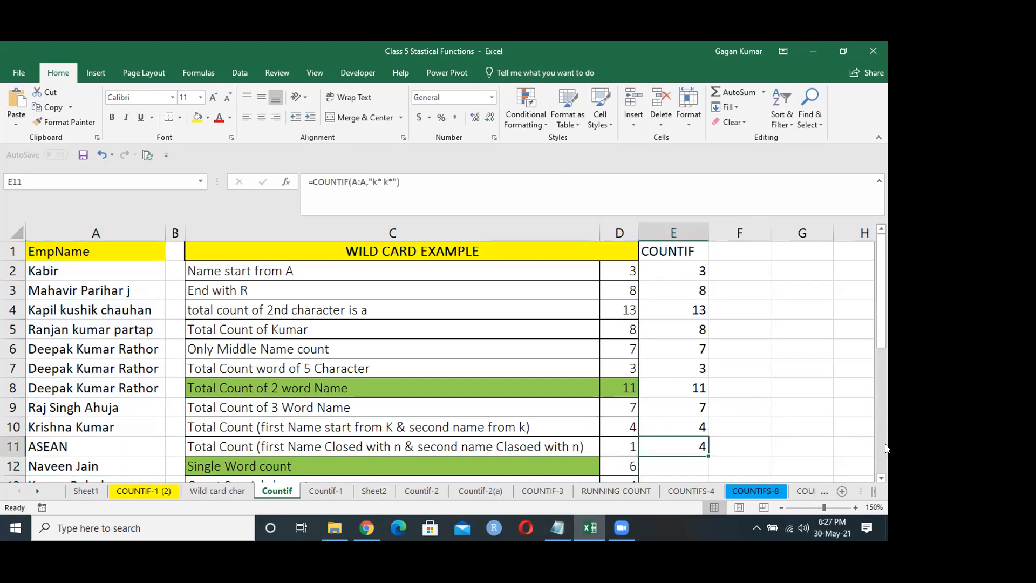
# Step: Change the E11 criterion to "*n *n" to count names whose first and second words end in n
pyautogui.press('F2')
pyautogui.press('BackSpace')
pyautogui.press('BackSpace')
pyautogui.press('BackSpace')
pyautogui.press('BackSpace')
pyautogui.press('BackSpace')
pyautogui.press('BackSpace')
pyautogui.press('BackSpace')
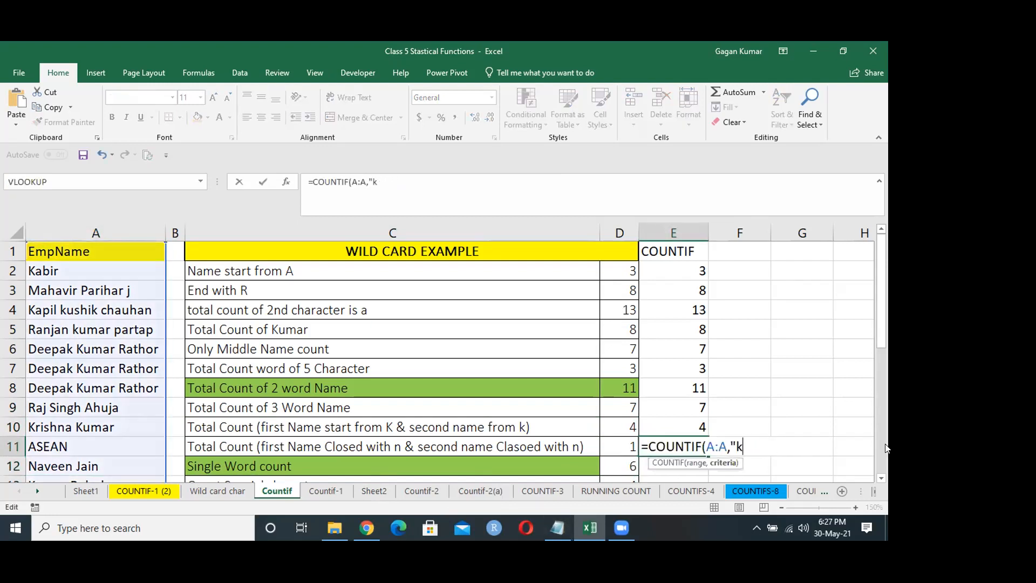
pyautogui.write('*n *n")')
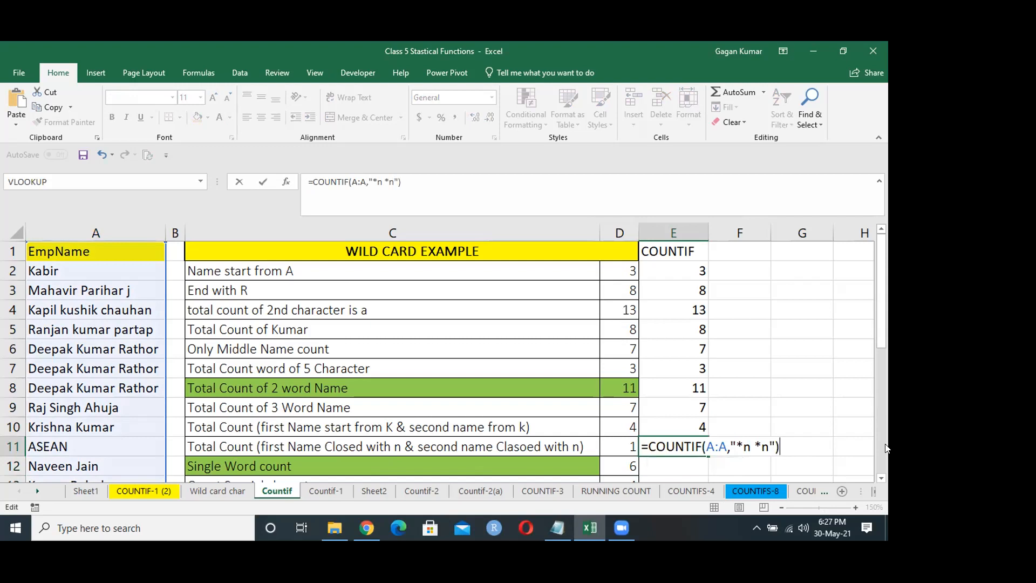
pyautogui.press('Return')
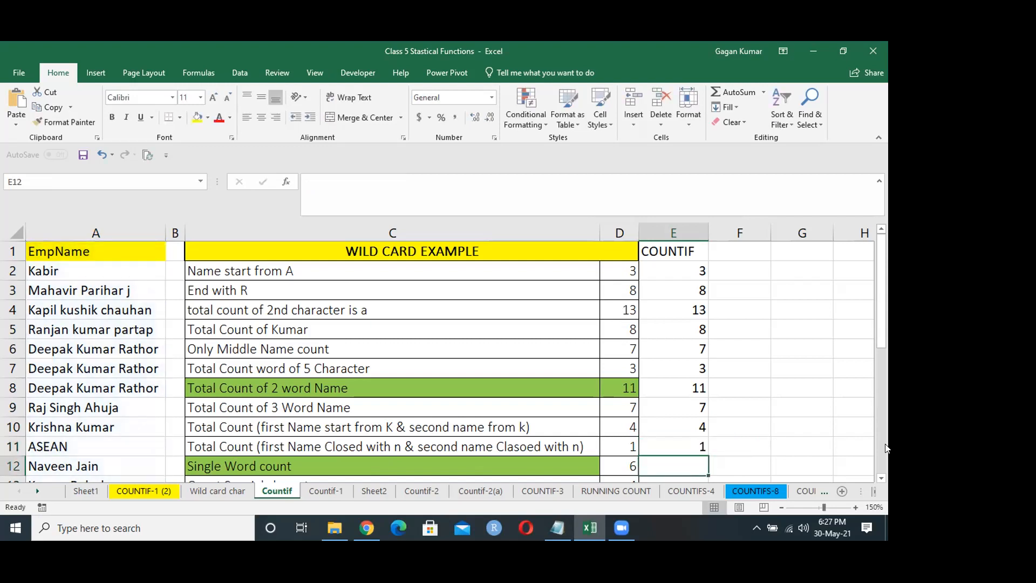
# Step: Examine the employee names in column A down to the last entry for single-word names
pyautogui.press('Left')
pyautogui.press('Left')
pyautogui.press('Left')
pyautogui.press('Left')
pyautogui.hotkey('ctrl', 'Up')
pyautogui.press('Down')
pyautogui.press('Down')
pyautogui.hotkey('ctrl', 'Down')
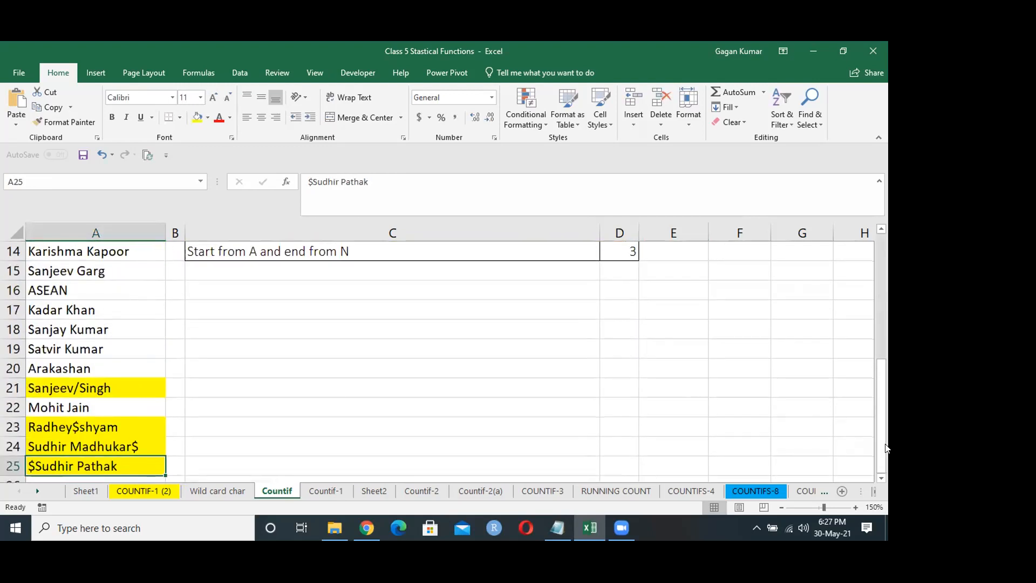
pyautogui.hotkey('ctrl', 'Up')
pyautogui.press('Down')
pyautogui.press('Down')
pyautogui.press('Right')
pyautogui.press('Right')
pyautogui.press('Right')
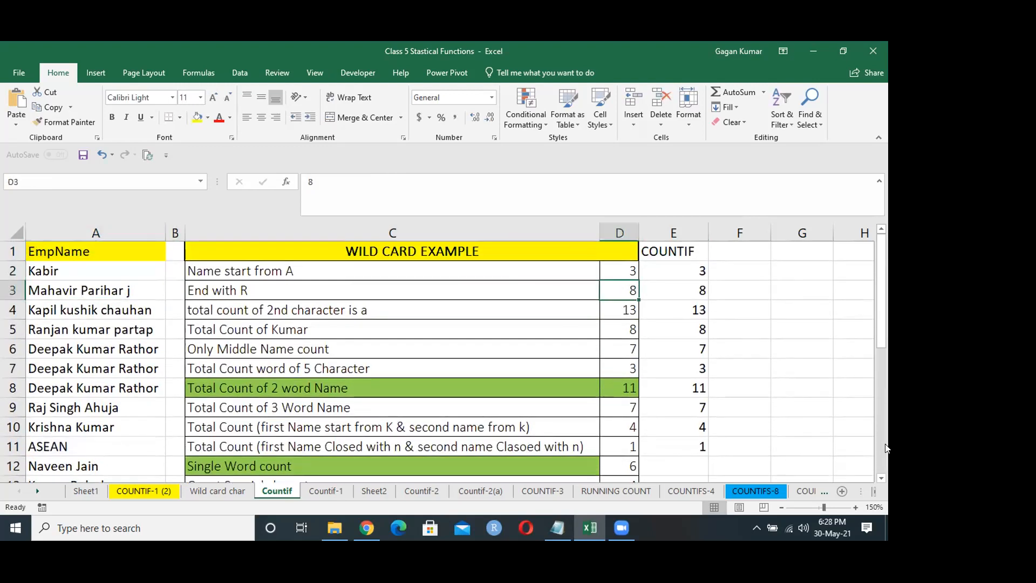
# Step: Copy the E11 formula into E12 and rewrite it as =COUNTIF(A:A,"<>"&"* *") for the single-word count
pyautogui.press('Right')
pyautogui.hotkey('ctrl', 'Down')
pyautogui.press('Down')
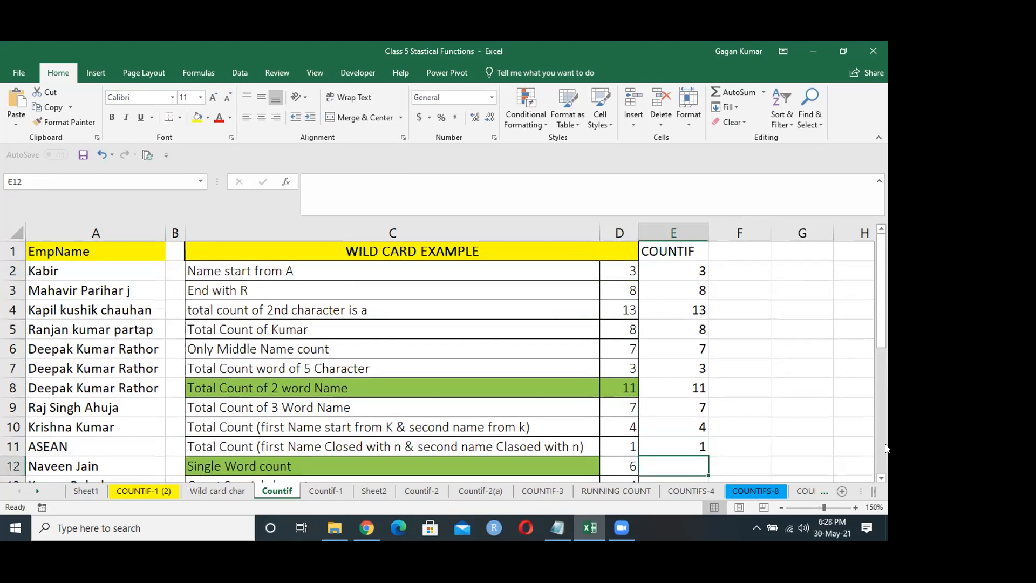
pyautogui.hotkey('ctrl', 'd')
pyautogui.press('F2')
pyautogui.press('BackSpace')
pyautogui.press('BackSpace')
pyautogui.press('BackSpace')
pyautogui.press('BackSpace')
pyautogui.press('BackSpace')
pyautogui.press('BackSpace')
pyautogui.press('BackSpace')
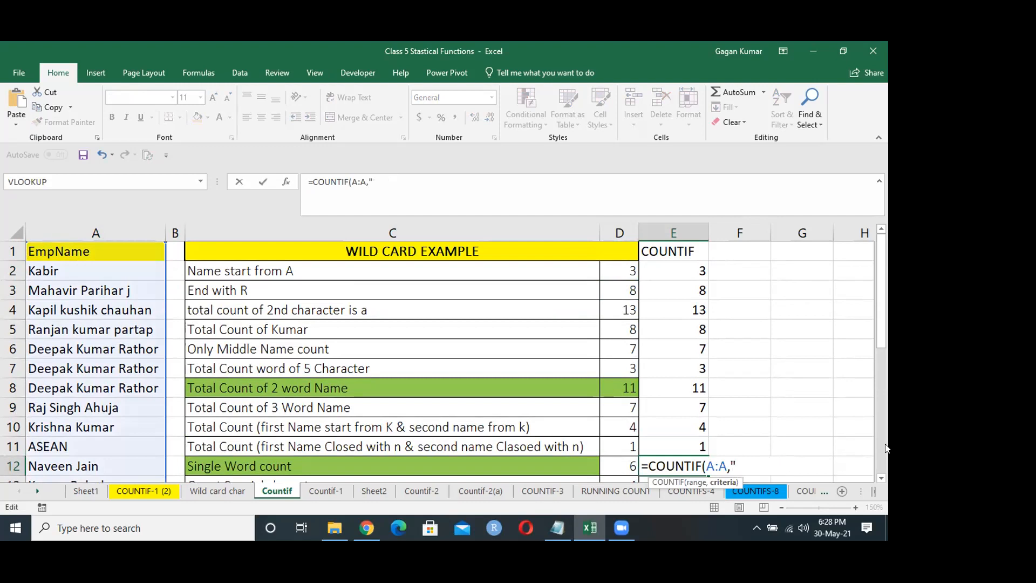
pyautogui.write('<>"&"* *")')
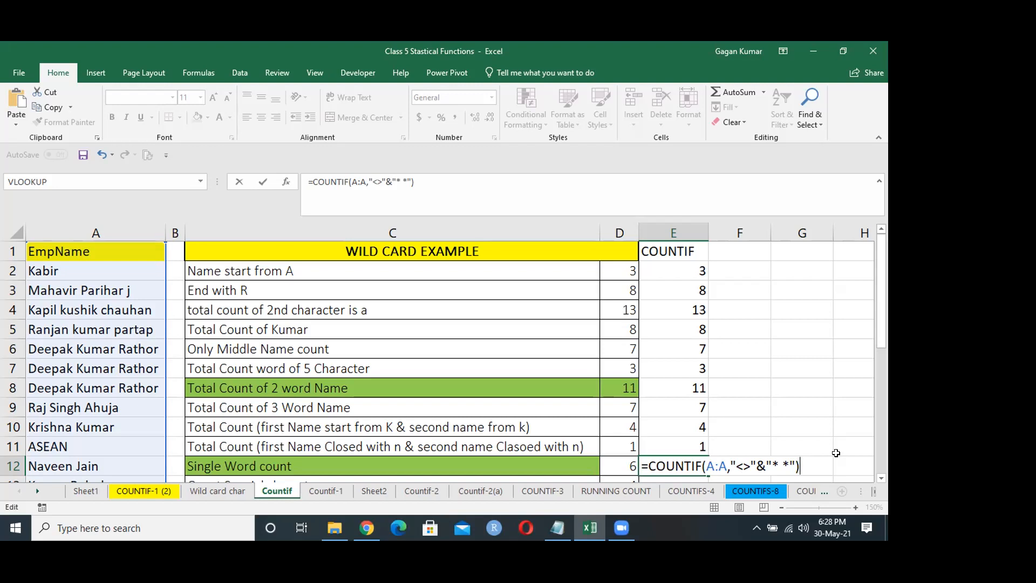
pyautogui.press('Return')
pyautogui.press('Up')
pyautogui.press('F2')
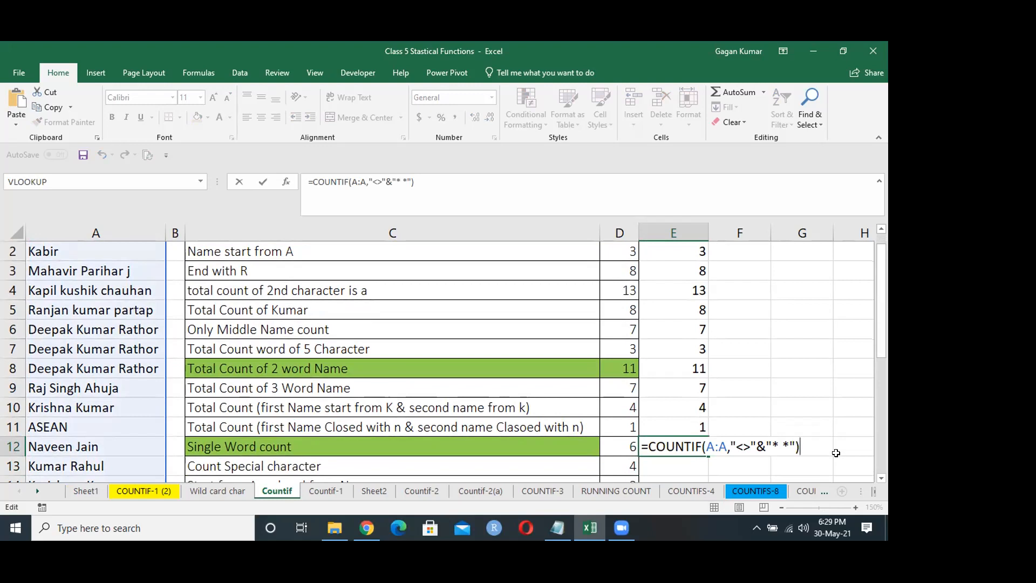
pyautogui.press('Escape')
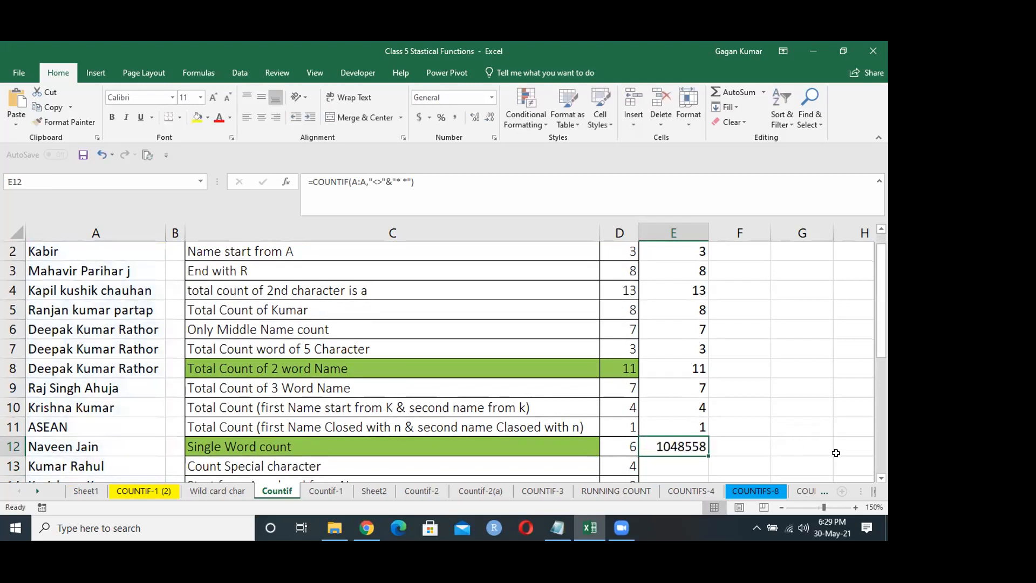
# Step: Check the extent of the employee name list in column A, selecting from A25 up to A2
pyautogui.press('Left')
pyautogui.press('Left')
pyautogui.press('Left')
pyautogui.press('Left')
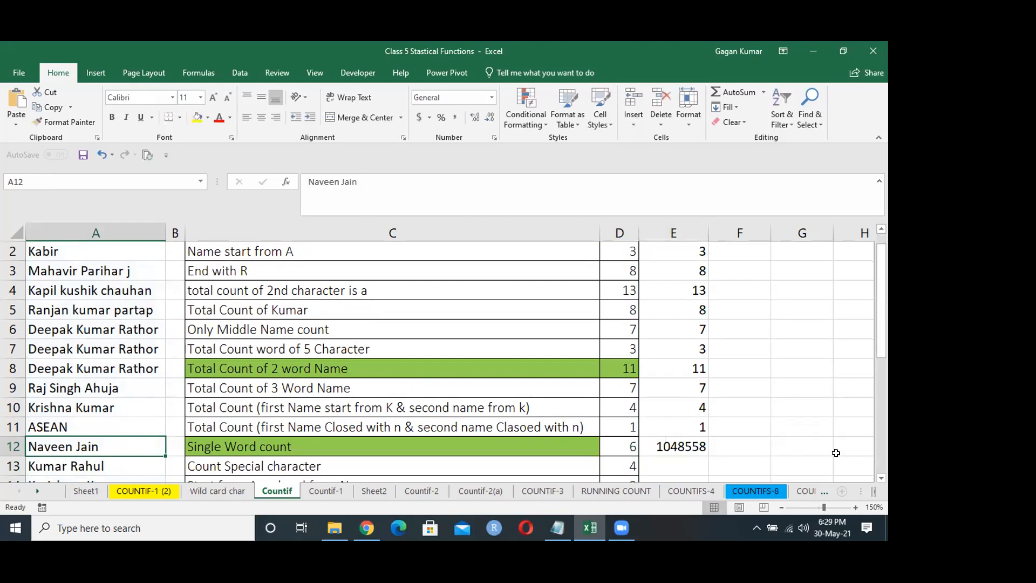
pyautogui.hotkey('ctrl', 'Down')
pyautogui.hotkey('shift', 'Up')
pyautogui.hotkey('shift', 'Up')
pyautogui.hotkey('shift', 'Up')
pyautogui.hotkey('shift', 'Up')
pyautogui.hotkey('shift', 'Up')
pyautogui.hotkey('shift', 'Up')
pyautogui.hotkey('shift', 'Up')
pyautogui.hotkey('shift', 'Up')
pyautogui.hotkey('shift', 'Up')
pyautogui.hotkey('shift', 'Up')
pyautogui.hotkey('shift', 'Up')
pyautogui.hotkey('shift', 'Up')
pyautogui.hotkey('shift', 'Up')
pyautogui.hotkey('shift', 'Up')
pyautogui.hotkey('shift', 'Up')
pyautogui.hotkey('shift', 'Up')
pyautogui.hotkey('shift', 'Up')
pyautogui.hotkey('shift', 'Up')
pyautogui.hotkey('shift', 'Up')
pyautogui.hotkey('shift', 'Up')
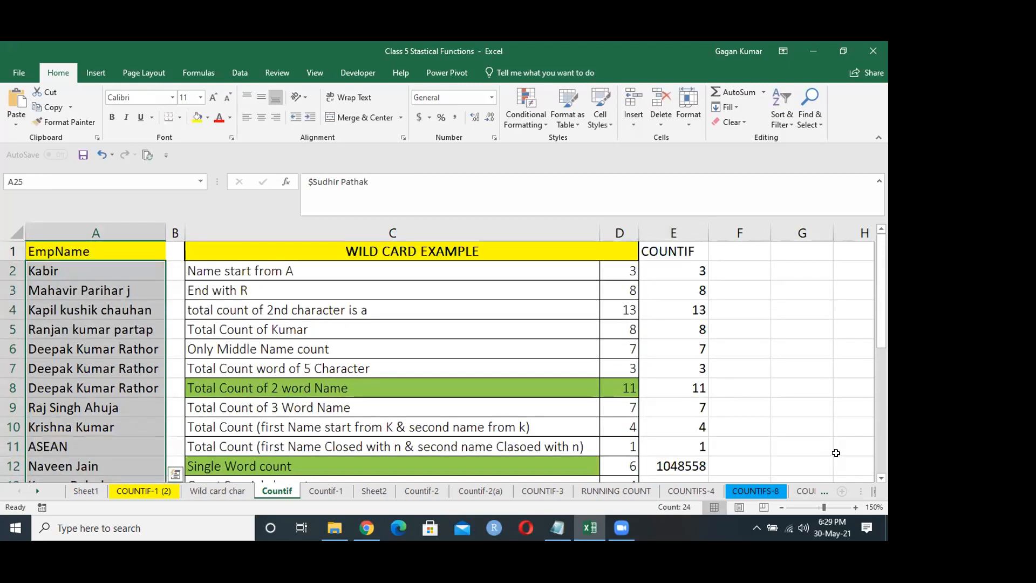
pyautogui.press('Down')
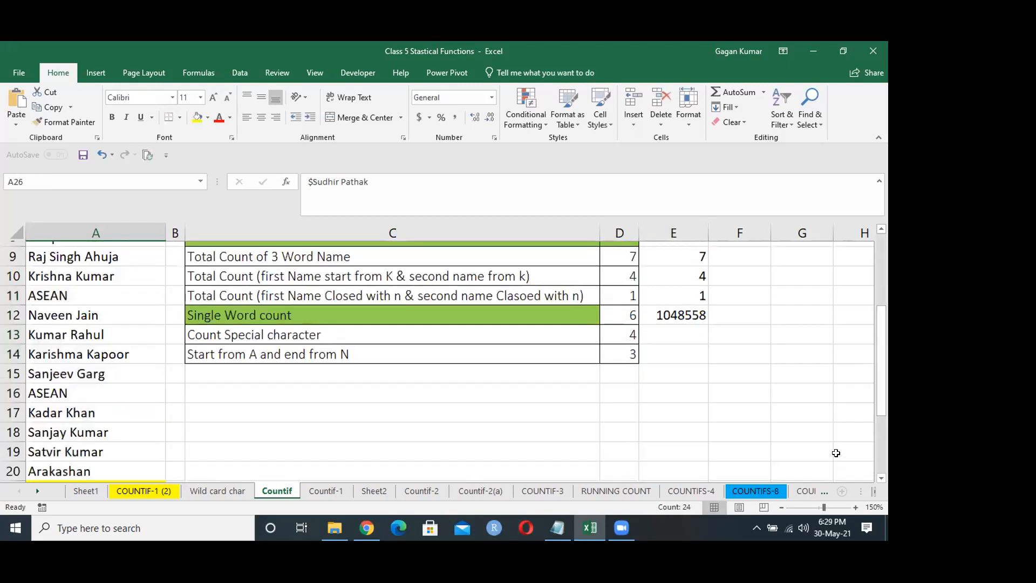
pyautogui.press('Up')
pyautogui.hotkey('ctrl', 'Up')
pyautogui.press('Right')
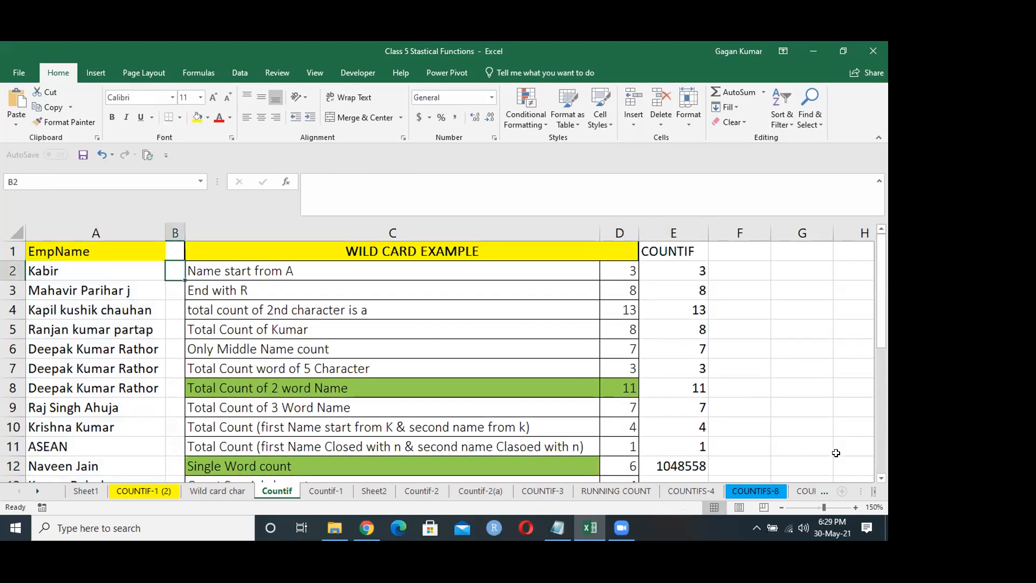
# Step: Limit the range in the E12 single-word formula to A2:A25 and enter it
pyautogui.press('Right')
pyautogui.press('Right')
pyautogui.press('Down')
pyautogui.hotkey('ctrl', 'Down')
pyautogui.press('F2')
pyautogui.press('Left')
pyautogui.press('Left')
pyautogui.press('Left')
pyautogui.press('Left')
pyautogui.press('Left')
pyautogui.press('Left')
pyautogui.press('Left')
pyautogui.press('Left')
pyautogui.press('Left')
pyautogui.press('Left')
pyautogui.press('Left')
pyautogui.press('Left')
pyautogui.press('Left')
pyautogui.press('Left')
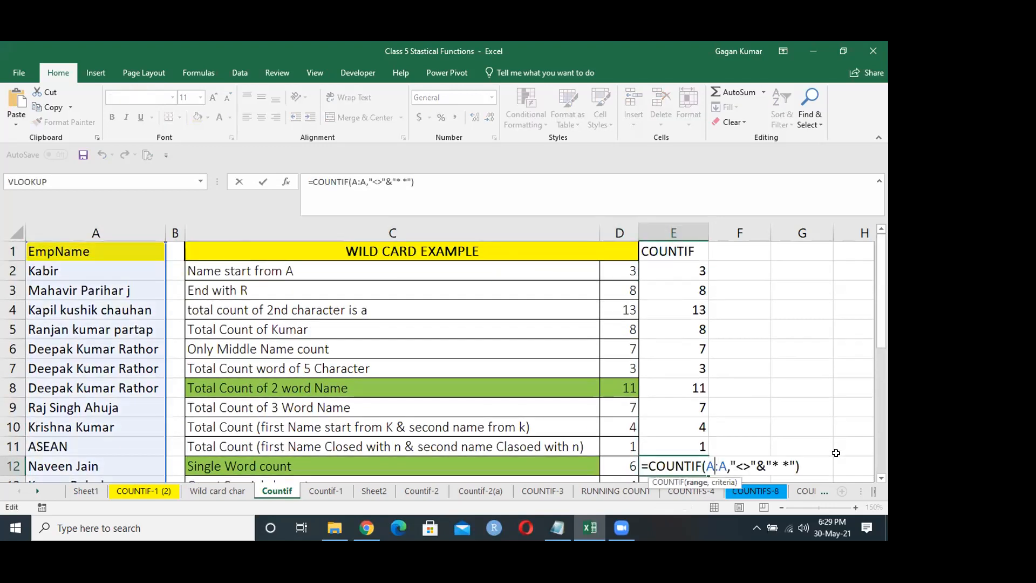
pyautogui.write('2:A')
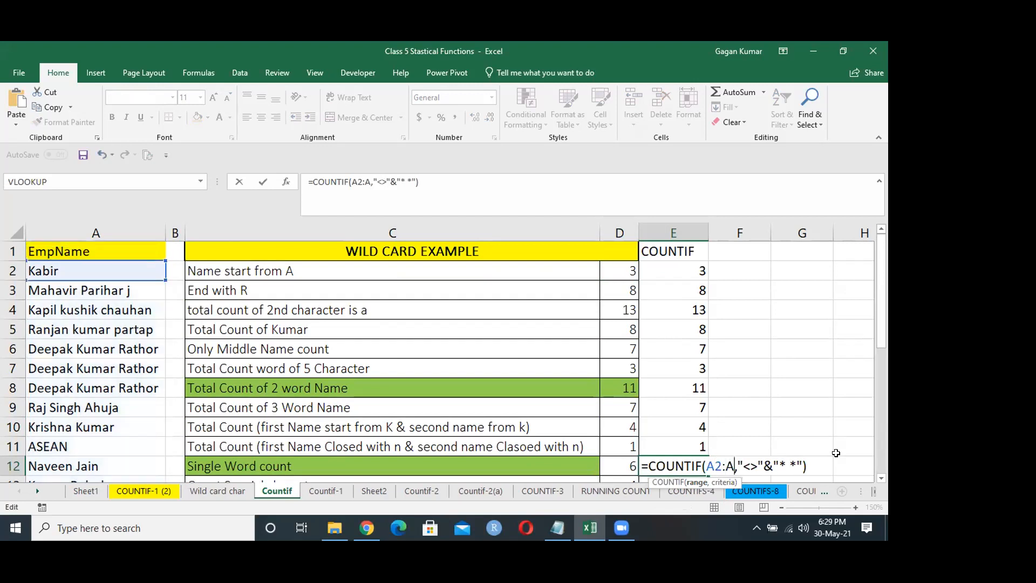
pyautogui.write('25')
pyautogui.press('Return')
pyautogui.press('Up')
# Step: Review the name list down to its last row, the single-word formula in E12 and the unfilled rows below it
pyautogui.hotkey('ctrl', 'Left')
pyautogui.hotkey('ctrl', 'Left')
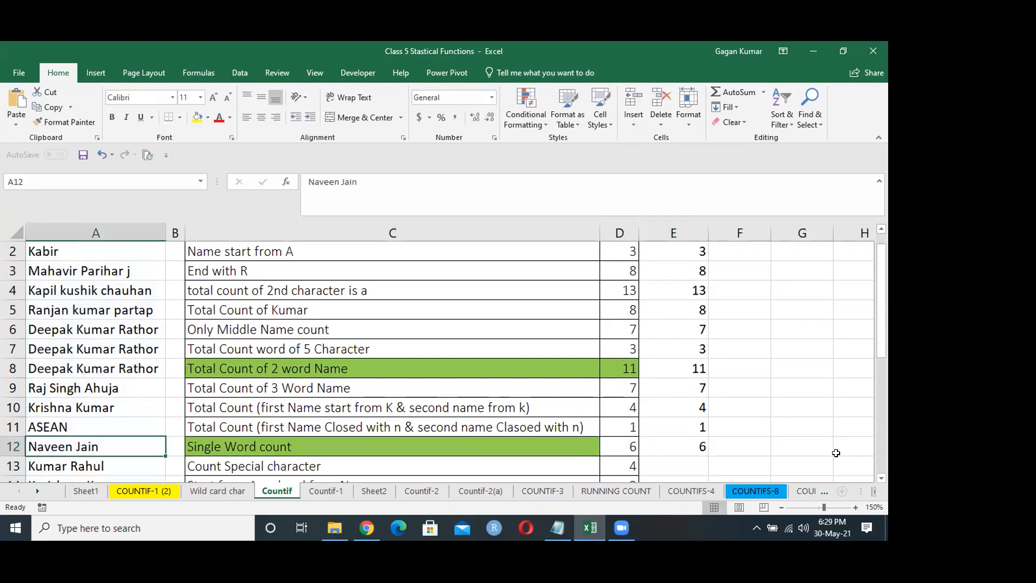
pyautogui.hotkey('ctrl', 'Down')
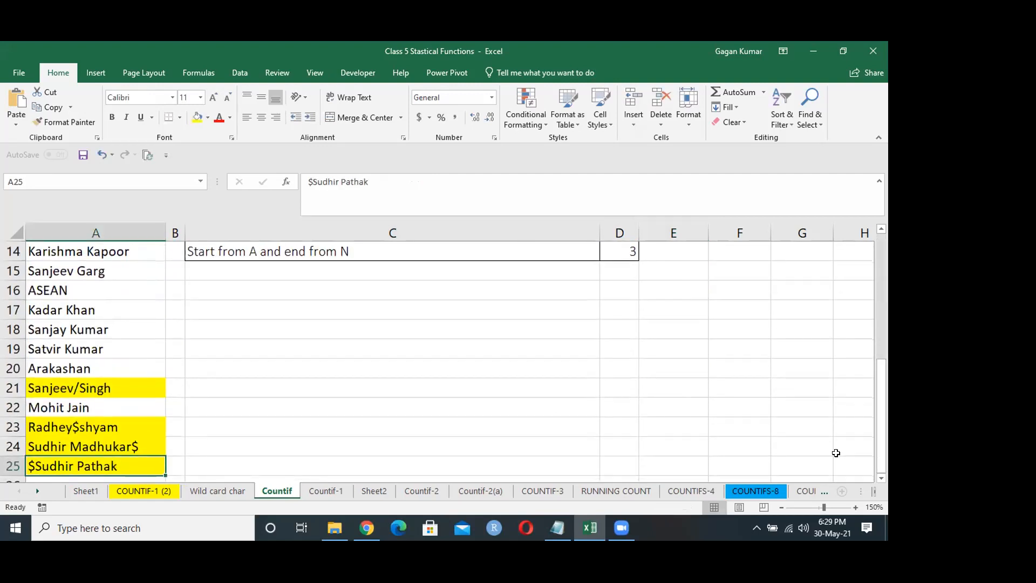
pyautogui.hotkey('ctrl', 'Up')
pyautogui.press('Down')
pyautogui.press('Down')
pyautogui.hotkey('ctrl', 'Right')
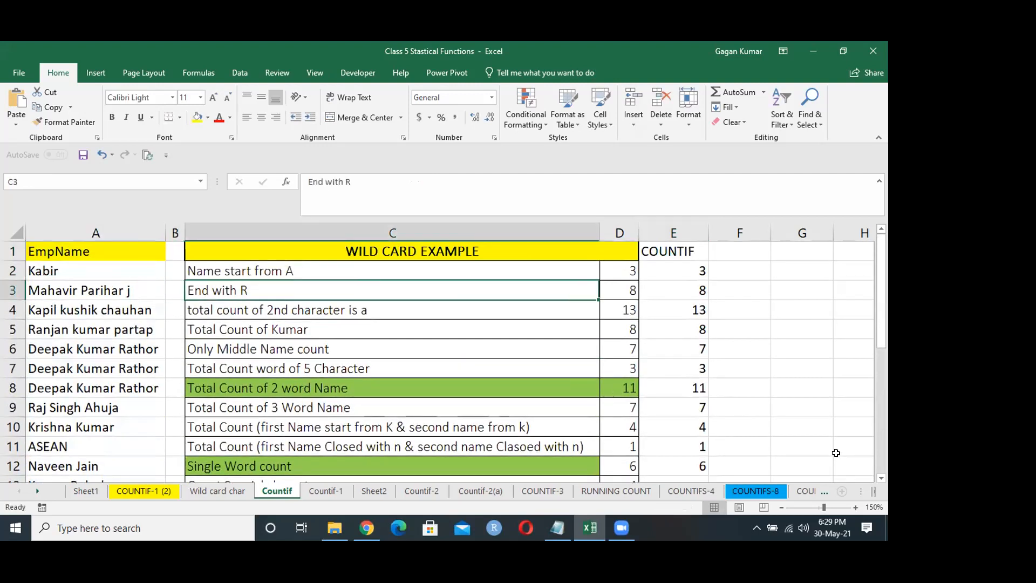
pyautogui.hotkey('ctrl', 'Right')
pyautogui.hotkey('ctrl', 'Down')
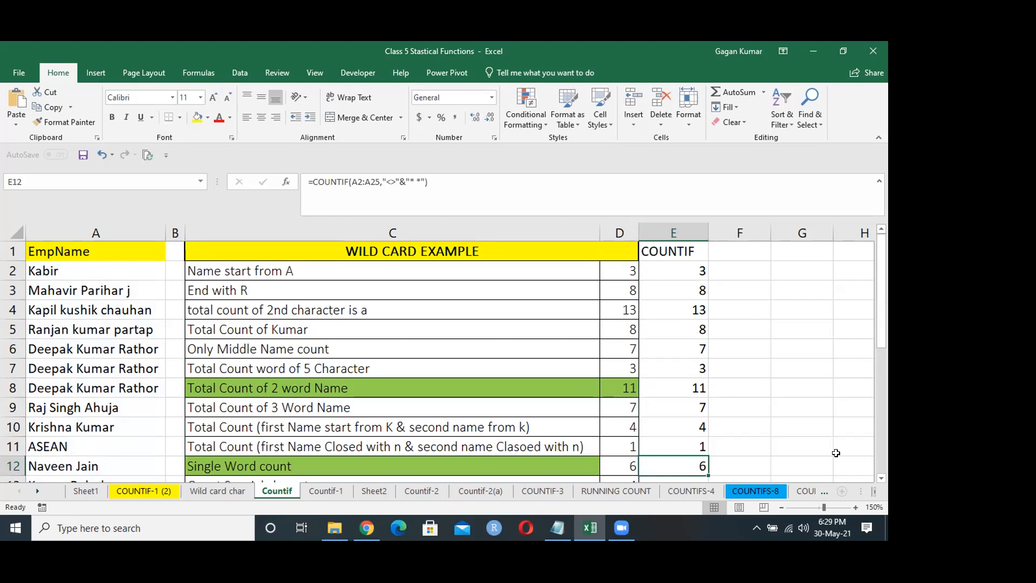
pyautogui.press('Down')
pyautogui.press('Up')
pyautogui.press('Down')
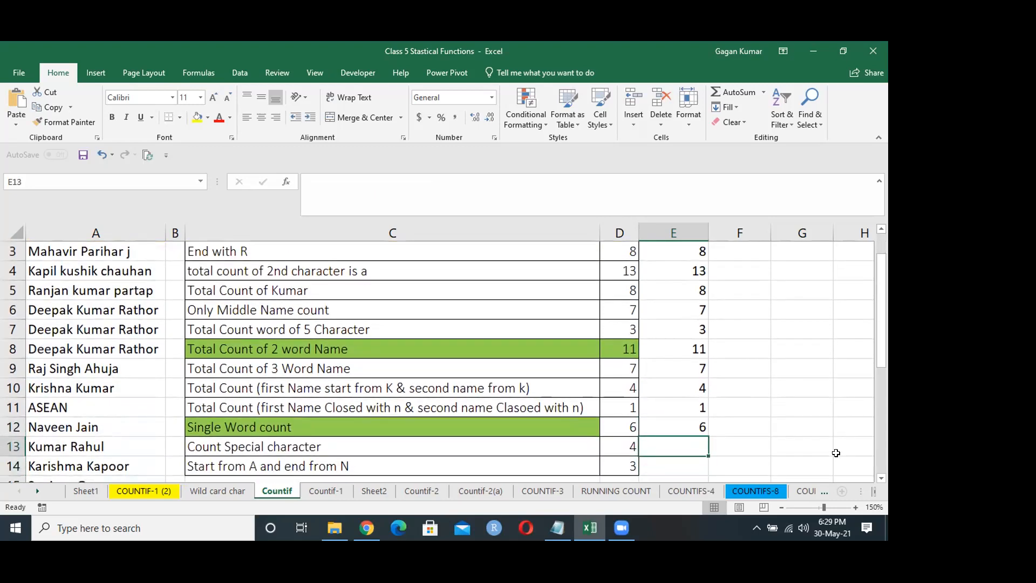
pyautogui.press('Down')
pyautogui.press('Up')
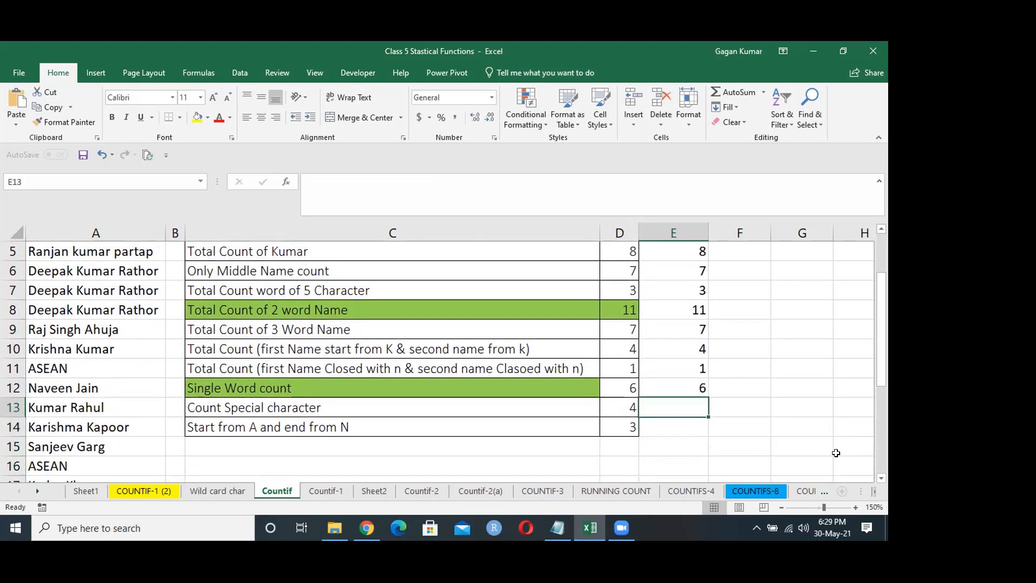
# Step: Examine the special character row of the table and the yellow-highlighted names in column A for special characters
pyautogui.press('Home')
pyautogui.press('Right')
pyautogui.press('Right')
pyautogui.press('Right')
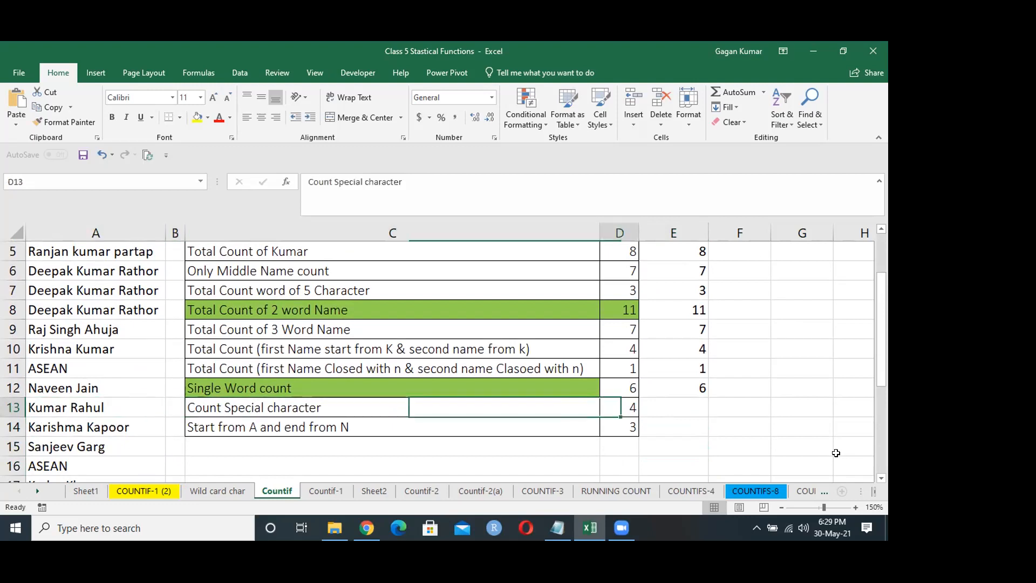
pyautogui.press('Right')
pyautogui.press('Left')
pyautogui.press('Left')
pyautogui.press('Left')
pyautogui.press('Left')
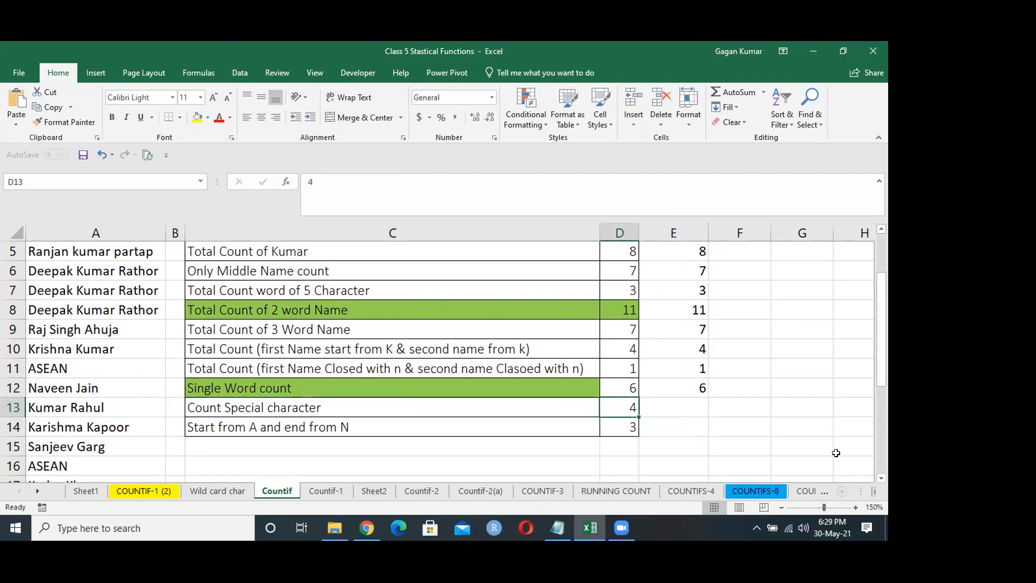
pyautogui.press('Down')
pyautogui.press('Down')
pyautogui.press('Down')
pyautogui.press('Down')
pyautogui.press('Down')
pyautogui.press('Down')
pyautogui.press('Down')
pyautogui.press('Down')
pyautogui.press('Down')
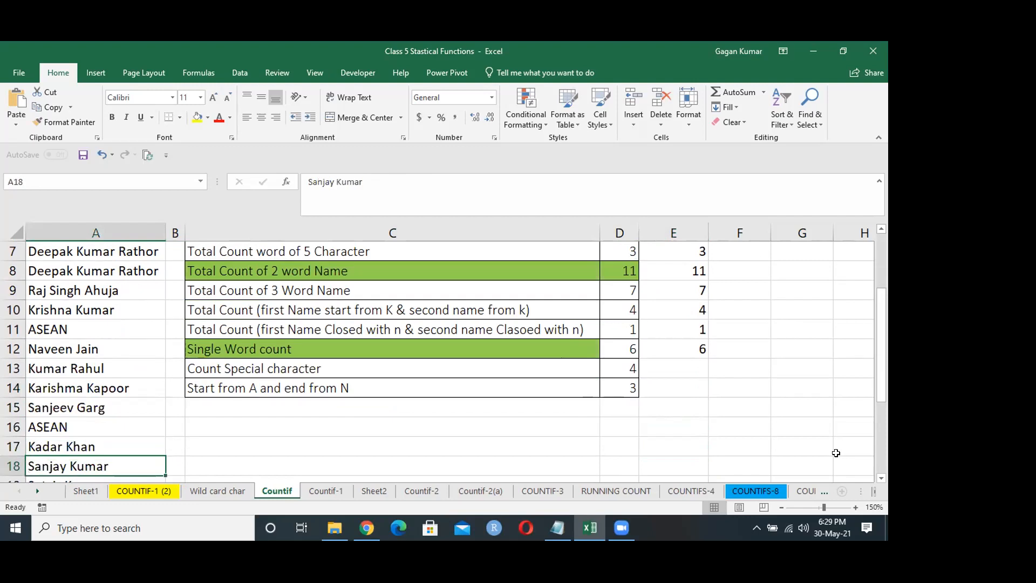
pyautogui.press('Down')
pyautogui.press('Up')
pyautogui.press('Up')
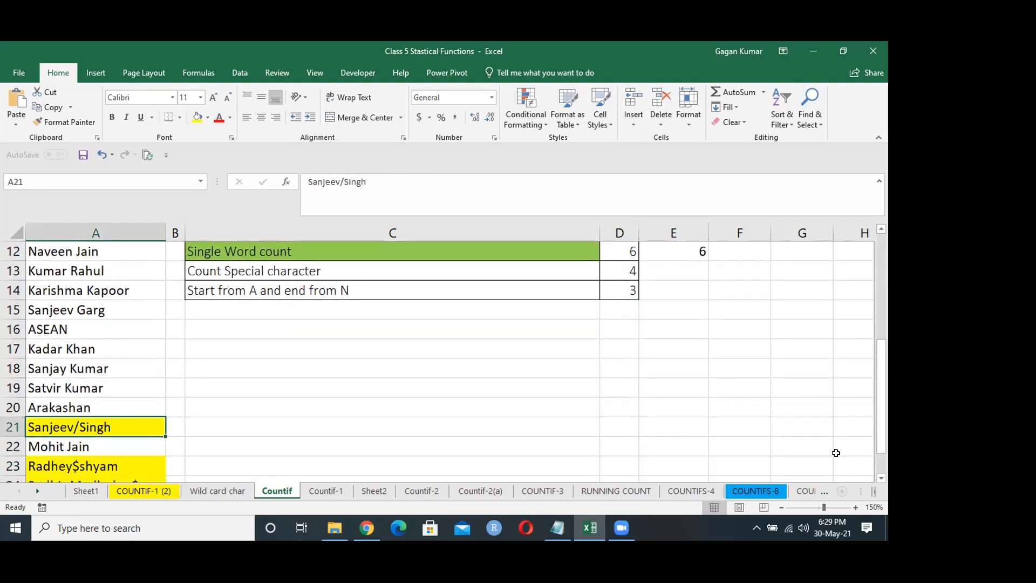
pyautogui.press('Down')
pyautogui.press('Down')
pyautogui.press('Down')
pyautogui.press('Down')
pyautogui.press('Up')
pyautogui.press('Up')
pyautogui.press('Up')
pyautogui.press('Up')
pyautogui.press('Down')
pyautogui.press('Down')
pyautogui.press('Down')
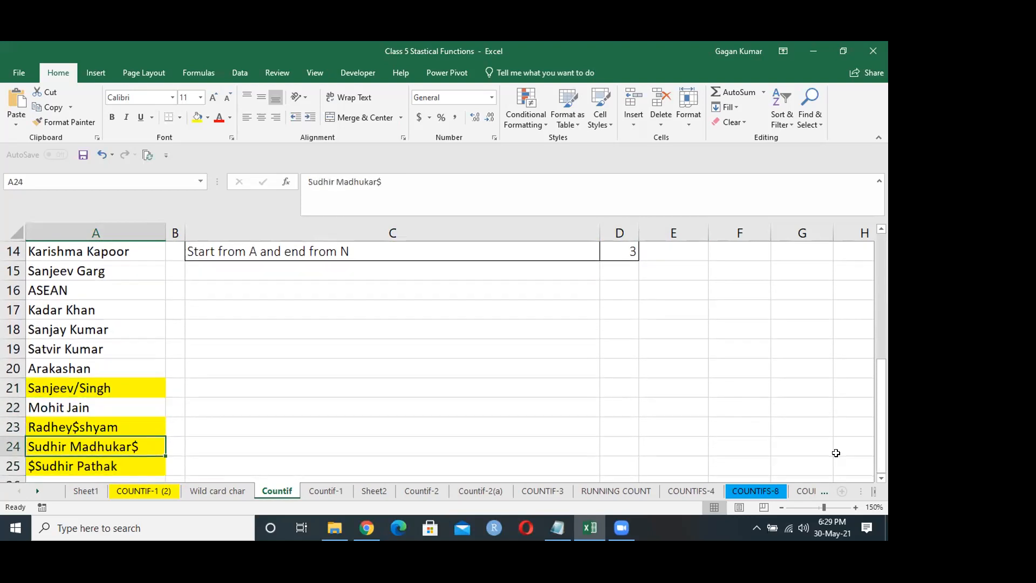
pyautogui.press('Down')
pyautogui.press('Down')
pyautogui.press('Up')
pyautogui.press('Up')
pyautogui.press('Up')
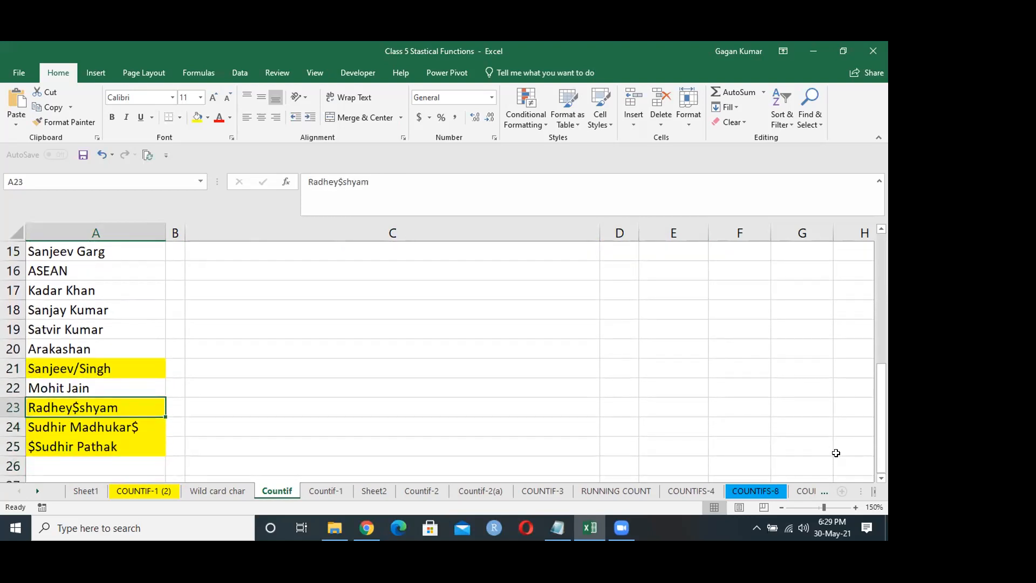
pyautogui.hotkey('ctrl', 'pagedown')
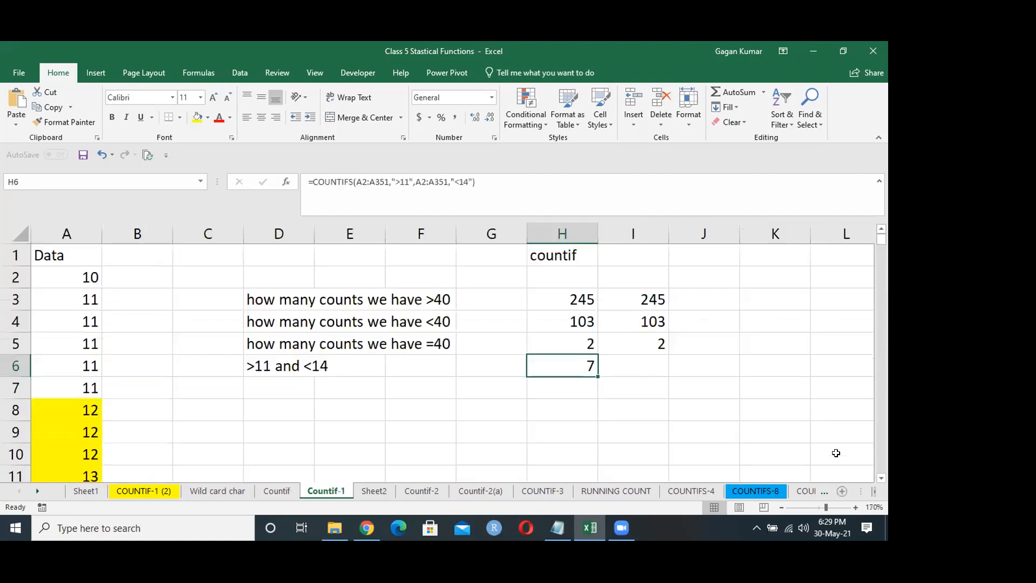
pyautogui.hotkey('ctrl', 'pageup')
pyautogui.hotkey('ctrl', 'Up')
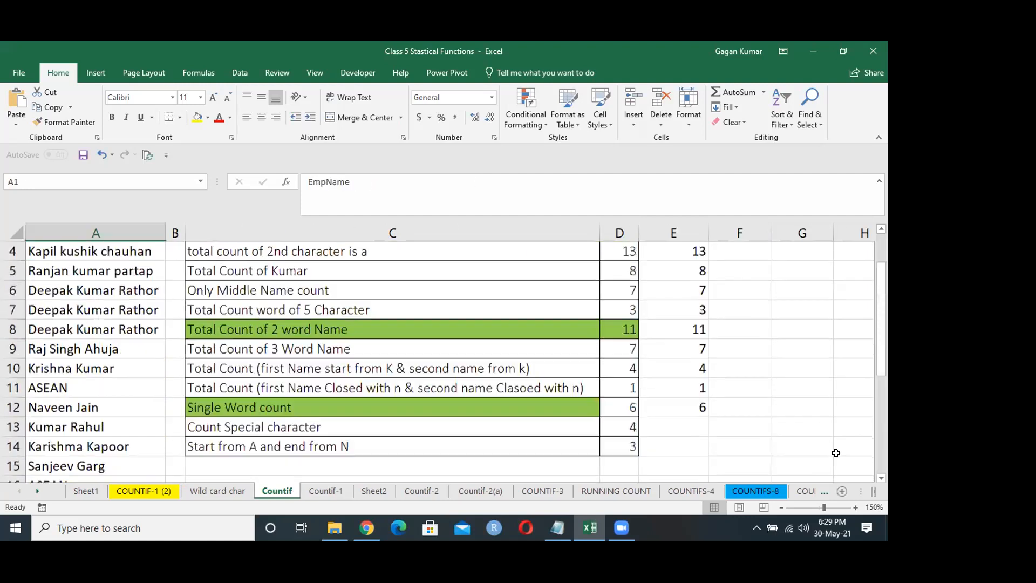
# Step: In E13, enter a COUNTIF formula over $A$2:$A$25 with the criterion "/" for the special character count
pyautogui.press('Down')
pyautogui.press('Right')
pyautogui.press('Right')
pyautogui.hotkey('ctrl', 'Down')
pyautogui.press('Right')
pyautogui.press('Right')
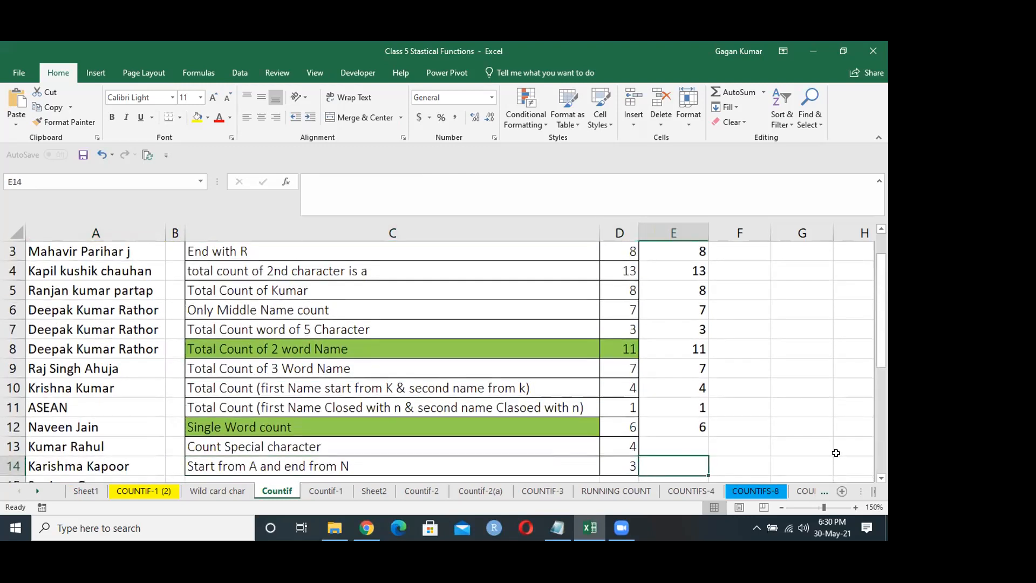
pyautogui.press('Down')
pyautogui.press('Down')
pyautogui.hotkey('ctrl', 'Up')
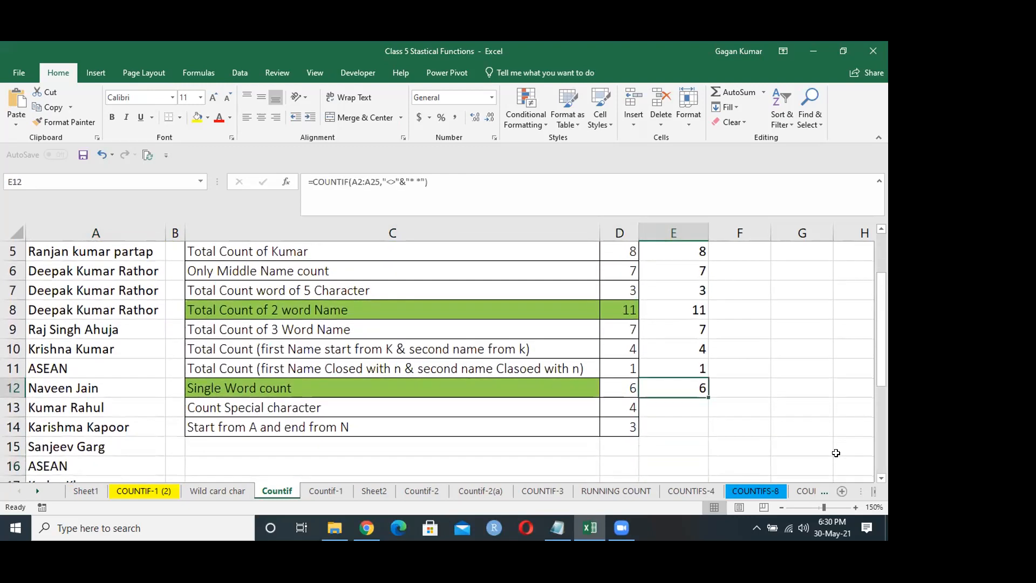
pyautogui.press('Down')
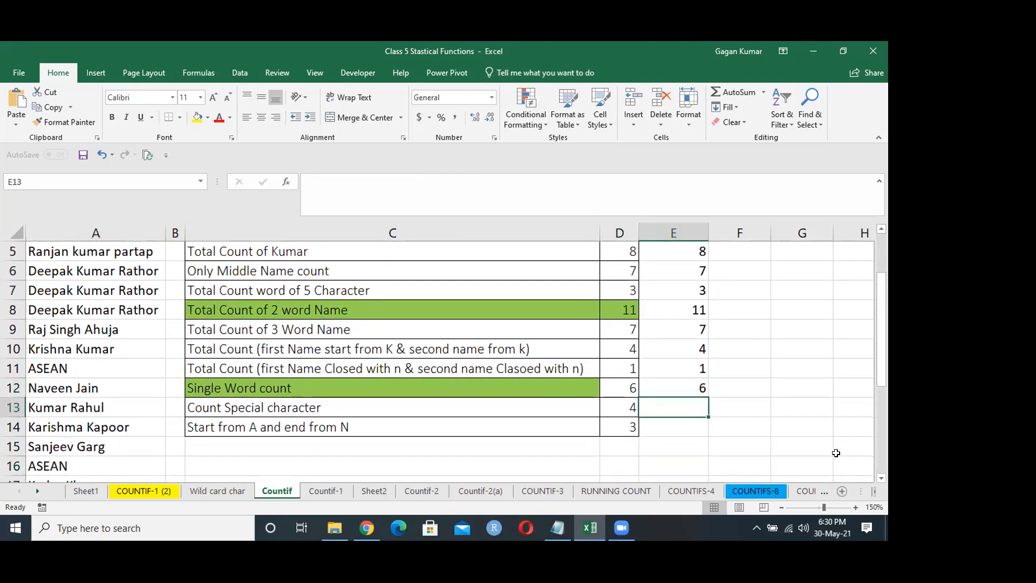
pyautogui.write('=co')
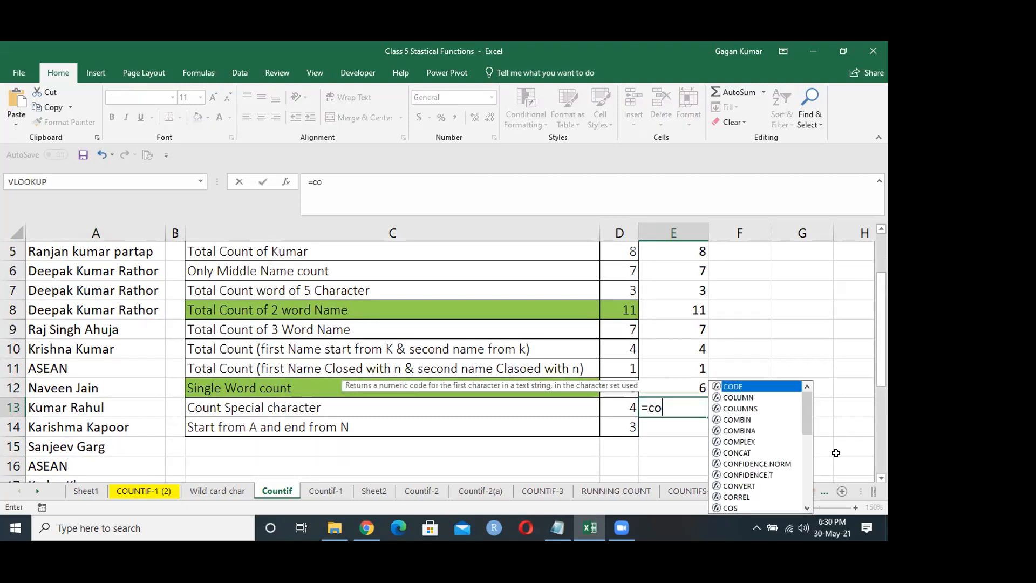
pyautogui.write('untif')
pyautogui.press('Tab')
pyautogui.press('Left')
pyautogui.press('Left')
pyautogui.press('Left')
pyautogui.press('Left')
pyautogui.hotkey('ctrl', 'Down')
pyautogui.hotkey('ctrl', 'shift', 'Up')
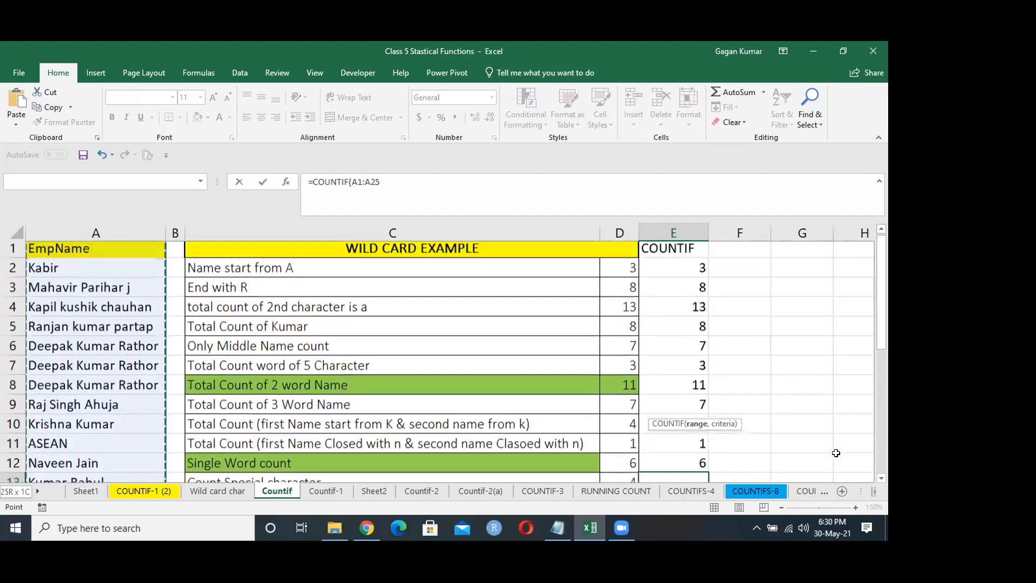
pyautogui.press('F4')
pyautogui.write(',')
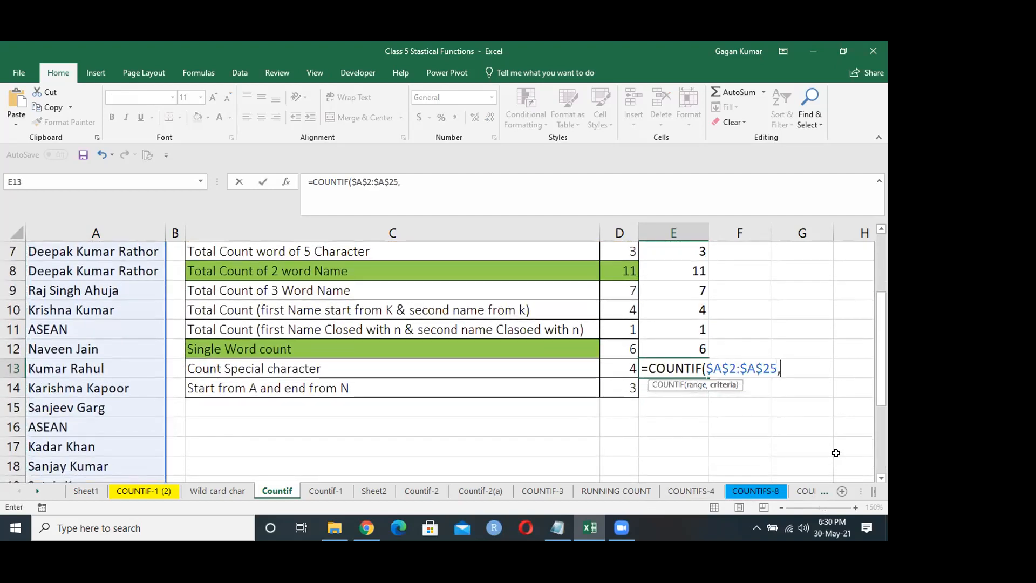
pyautogui.write('"/")')
pyautogui.hotkey('ctrl', 'Return')
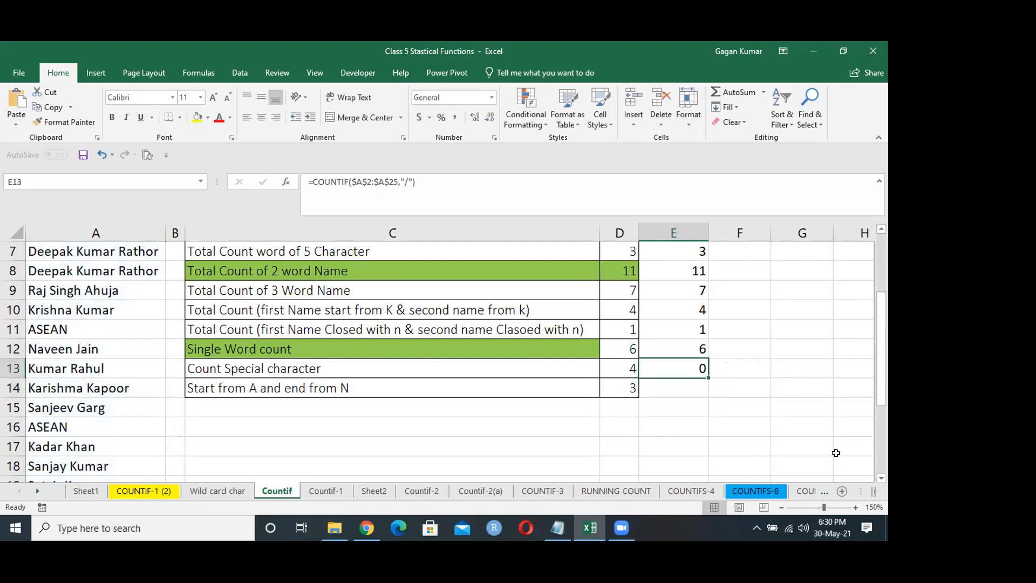
# Step: Examine the yellow-highlighted names in A21 to A25 for which special characters occur and where they sit
pyautogui.press('Left')
pyautogui.press('Left')
pyautogui.press('Left')
pyautogui.press('Left')
pyautogui.press('Down')
pyautogui.press('Down')
pyautogui.press('Down')
pyautogui.press('Down')
pyautogui.press('Down')
pyautogui.press('Down')
pyautogui.press('Down')
pyautogui.press('Down')
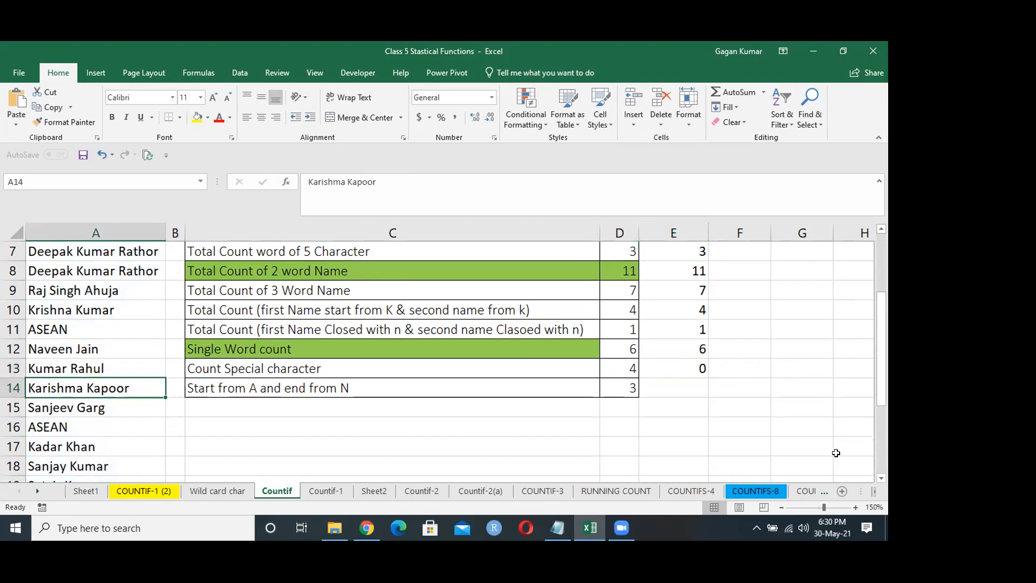
pyautogui.press('Down')
pyautogui.press('Down')
pyautogui.press('Down')
pyautogui.press('Down')
pyautogui.press('Up')
pyautogui.press('Up')
pyautogui.press('Up')
pyautogui.press('Up')
pyautogui.press('Up')
pyautogui.press('Down')
pyautogui.press('Down')
pyautogui.press('Down')
pyautogui.press('Down')
pyautogui.hotkey('shift', 'Up')
pyautogui.press('Up')
pyautogui.press('Up')
pyautogui.press('Up')
pyautogui.press('Up')
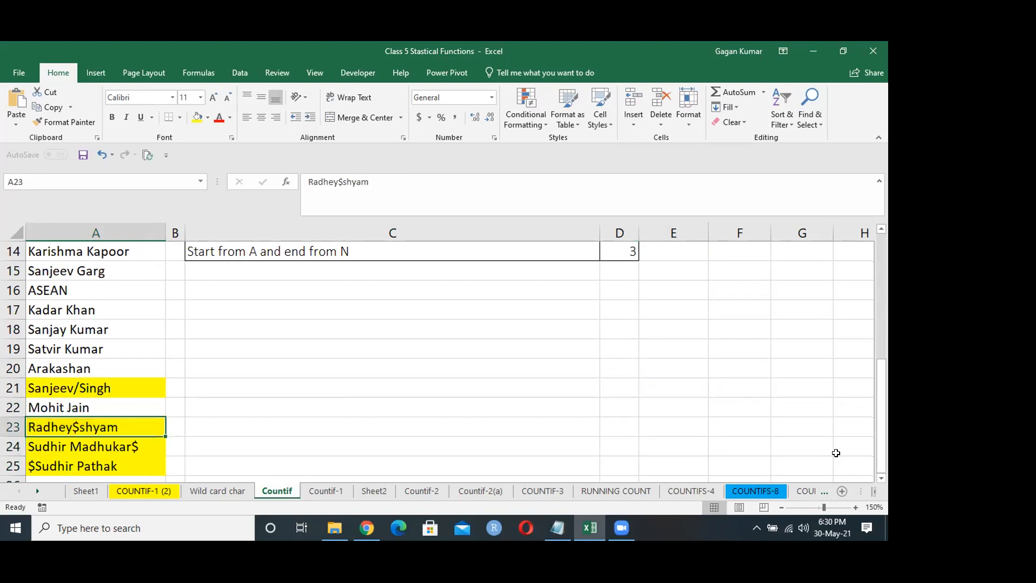
# Step: Change the criterion of the E13 special character formula to "*/*"
pyautogui.hotkey('ctrl', 'Up')
pyautogui.press('Down')
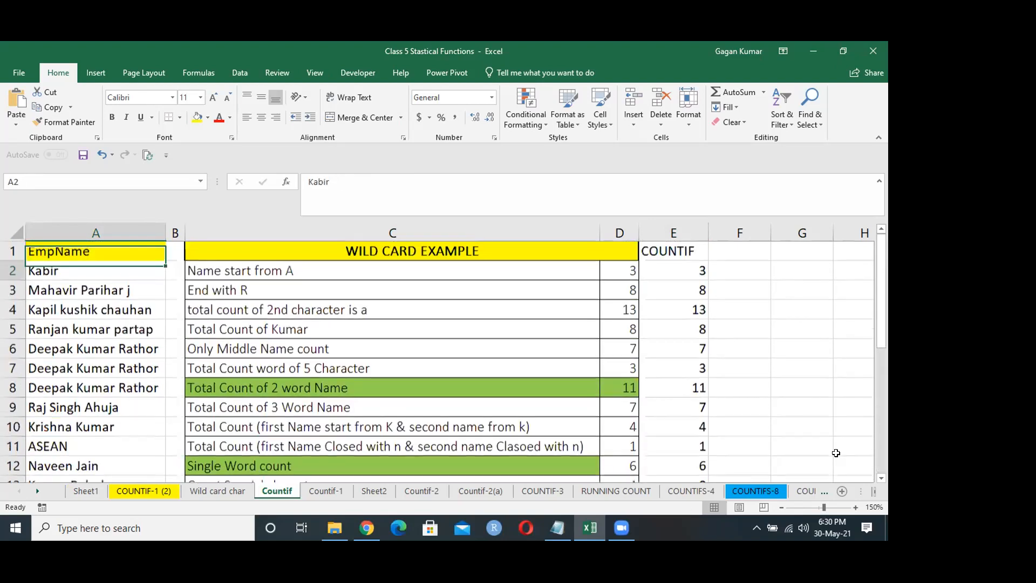
pyautogui.press('Right')
pyautogui.press('Right')
pyautogui.hotkey('ctrl', 'Down')
pyautogui.press('Right')
pyautogui.press('Right')
pyautogui.press('Up')
pyautogui.press('F2')
pyautogui.press('Left')
pyautogui.press('Left')
pyautogui.press('Left')
pyautogui.write('*')
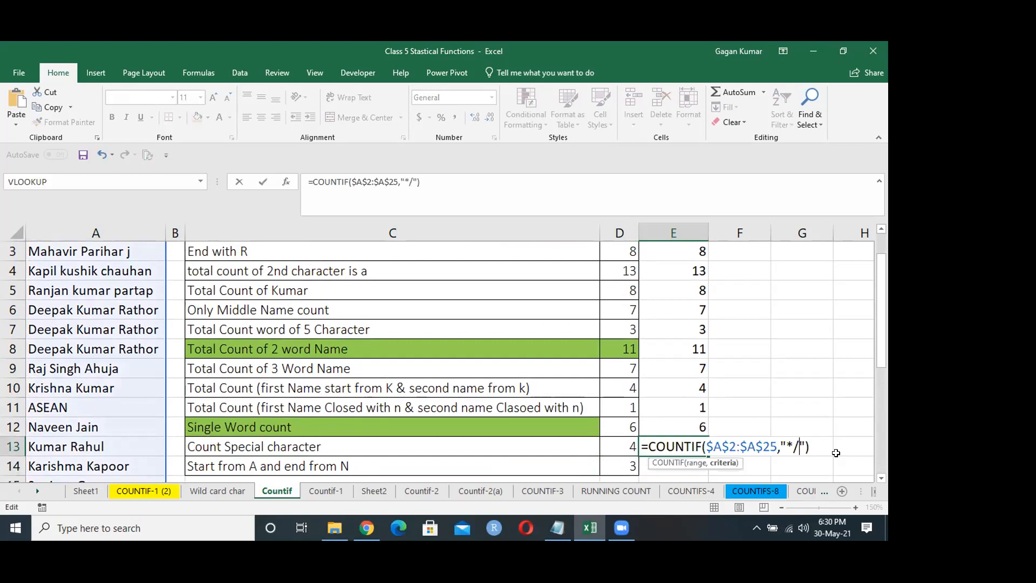
pyautogui.press('Right')
pyautogui.write('*')
pyautogui.press('Return')
# Step: Extend the E13 formula with +COUNTIF($A$2:$A$25,"*$*") and enter it
pyautogui.press('Up')
pyautogui.press('F2')
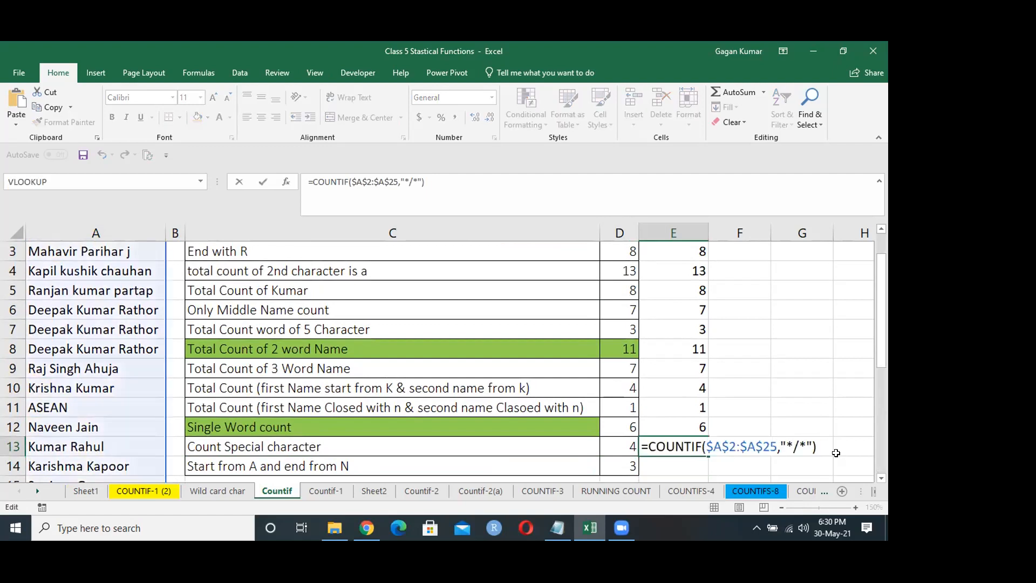
pyautogui.write('+')
pyautogui.hotkey('shift', 'Home')
pyautogui.hotkey('shift', 'Right')
pyautogui.hotkey('ctrl', 'c')
pyautogui.press('End')
pyautogui.hotkey('ctrl', 'v')
pyautogui.press('Left')
pyautogui.press('Left')
pyautogui.press('BackSpace')
pyautogui.write('$')
pyautogui.press('Return')
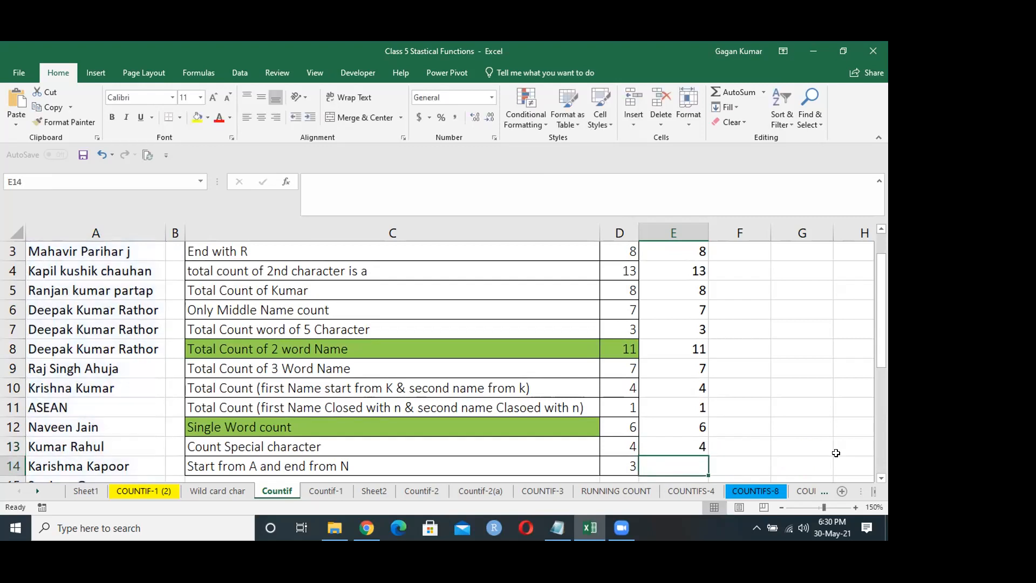
# Step: In F13, write the formula =COUNTIF($A$2:$A$25,{"*/*","*$*"}) as an alternative special character count
pyautogui.press('Up')
pyautogui.press('Right')
pyautogui.write('c')
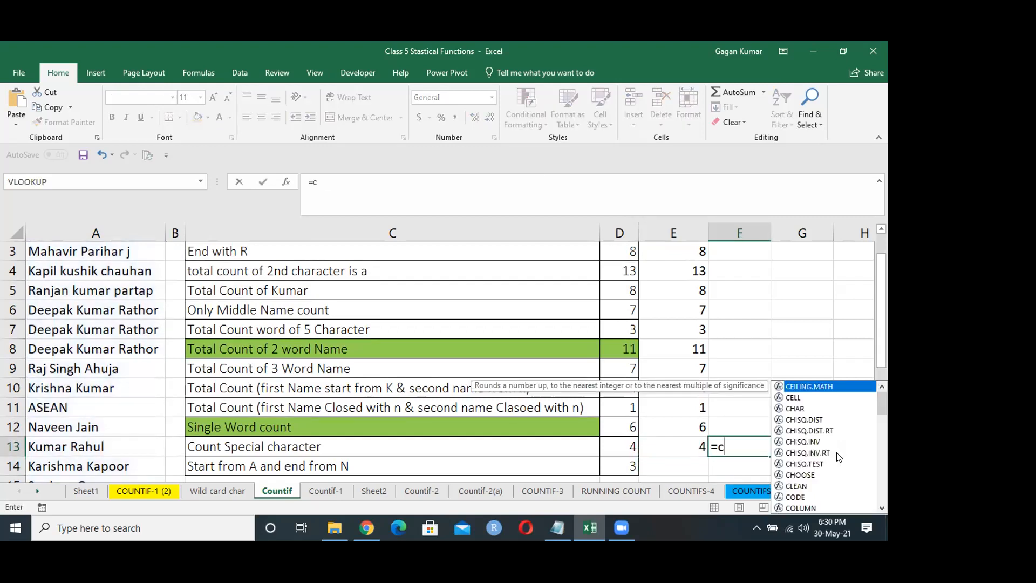
pyautogui.write('ountif')
pyautogui.press('Tab')
pyautogui.press('Left')
pyautogui.press('Left')
pyautogui.press('Left')
pyautogui.press('Left')
pyautogui.press('Left')
pyautogui.hotkey('ctrl', 'Down')
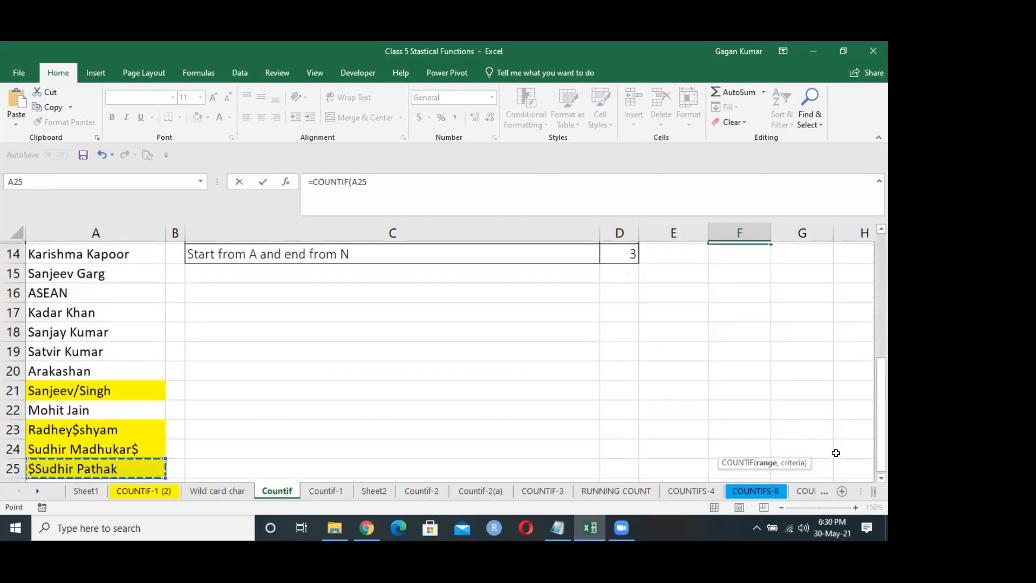
pyautogui.hotkey('ctrl', 'shift', 'Up')
pyautogui.hotkey('shift', 'Down')
pyautogui.press('F4')
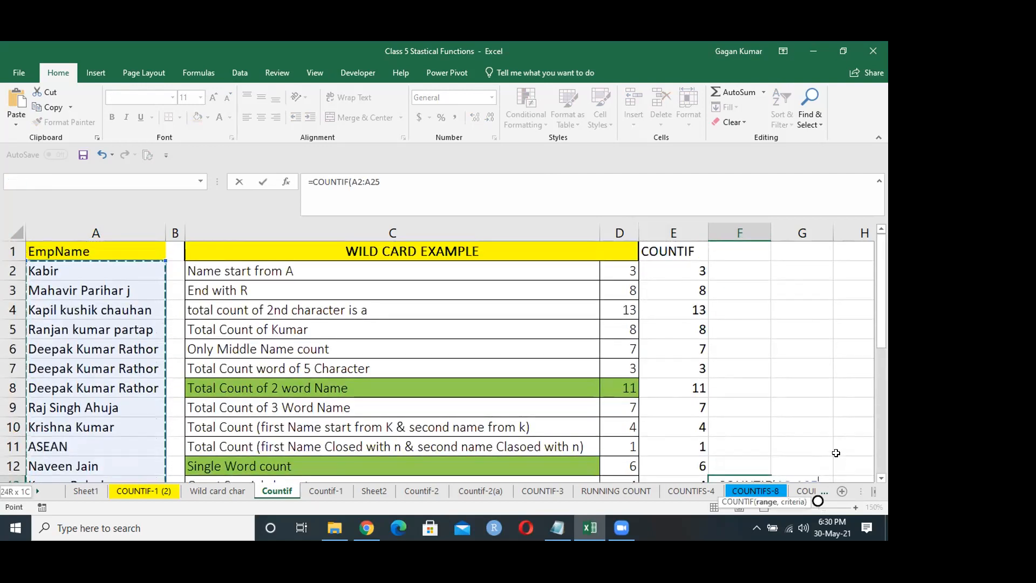
pyautogui.write(',')
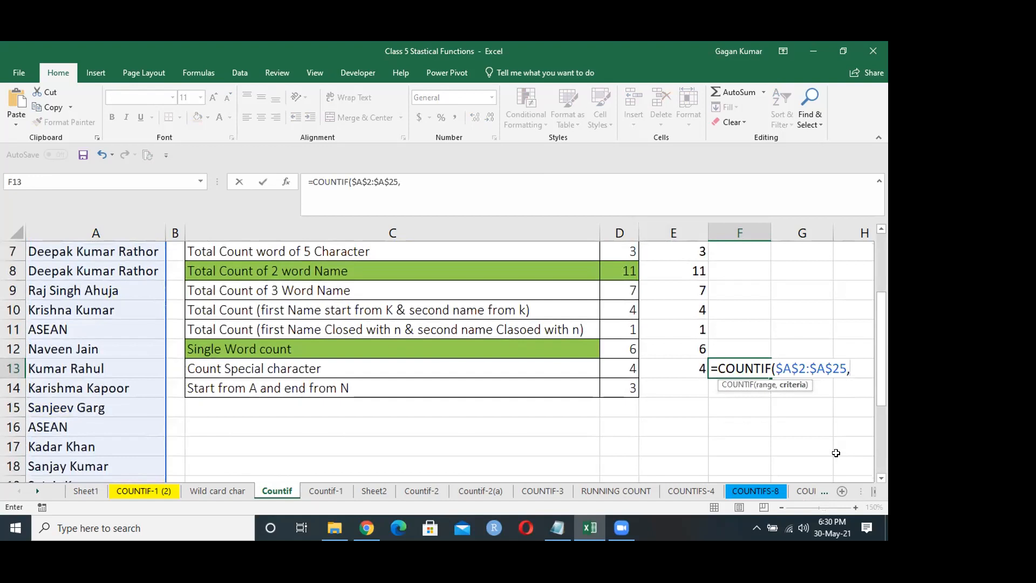
pyautogui.write('{"*/*')
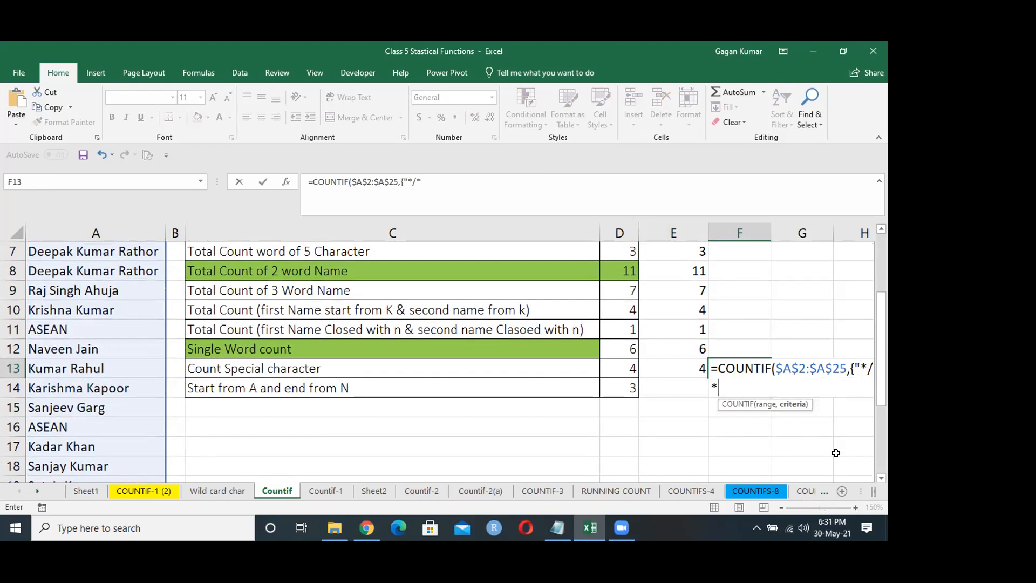
pyautogui.write('","*$*"})')
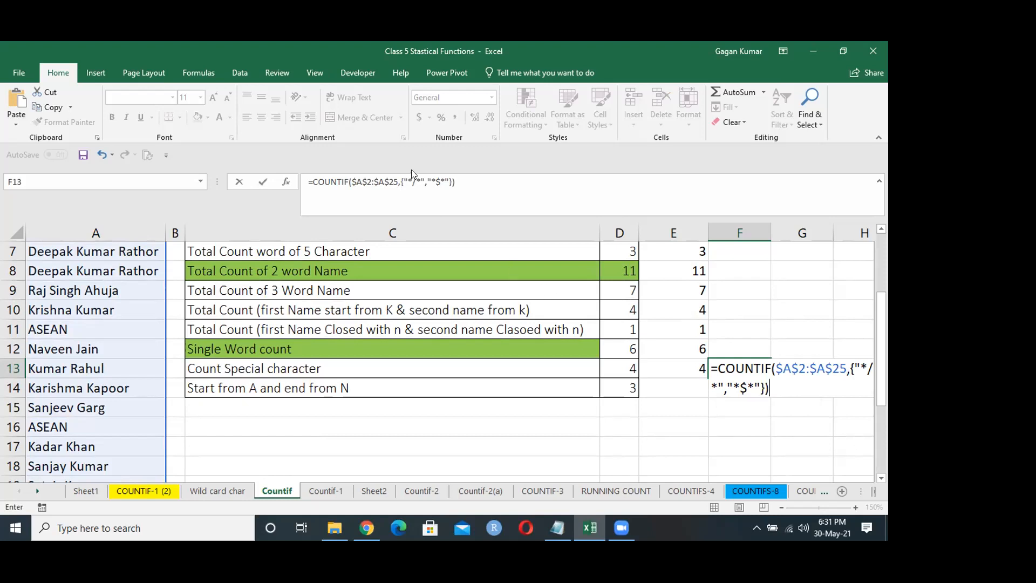
pyautogui.moveTo(421, 180); pyautogui.dragTo(447, 179)
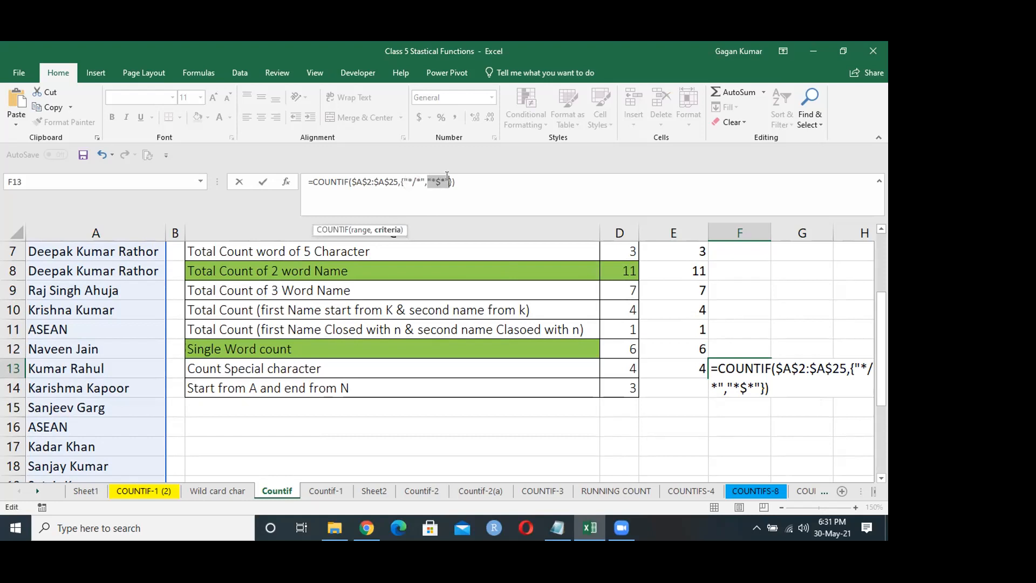
# Step: Wrap the F13 COUNTIF in a SUM function and enter it as an array formula
pyautogui.click(311, 181)
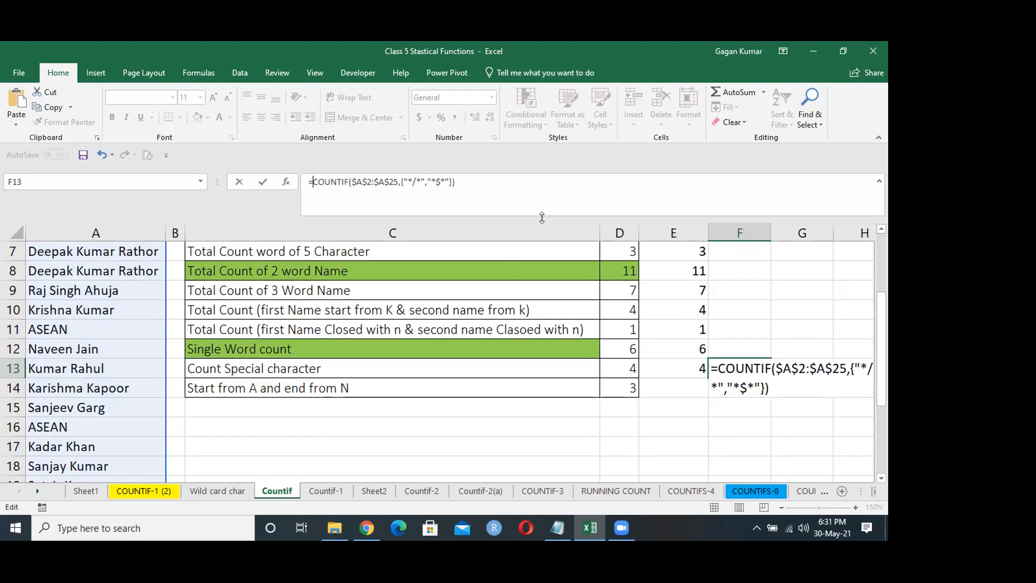
pyautogui.write('sum')
pyautogui.press('Tab')
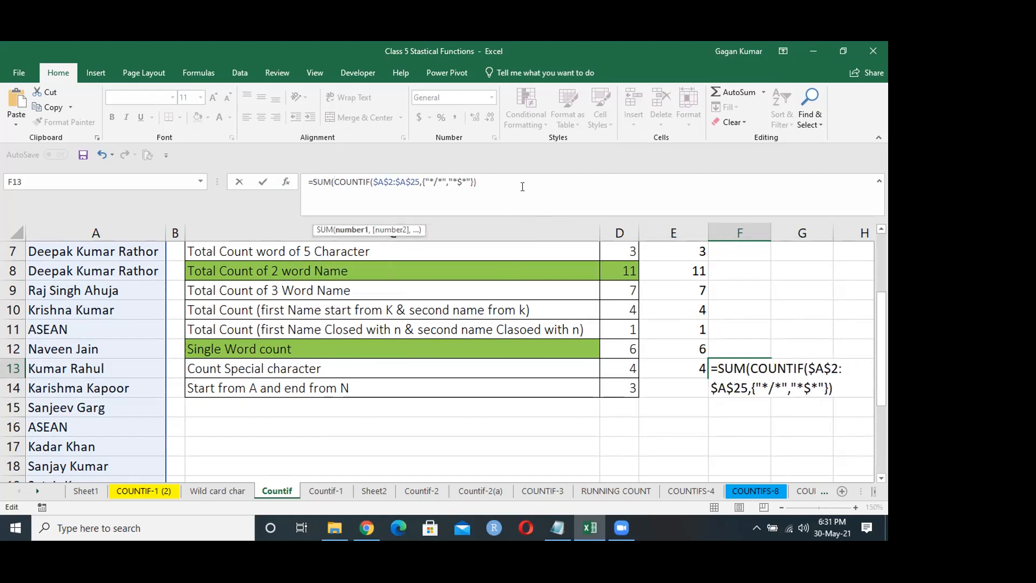
pyautogui.write(')')
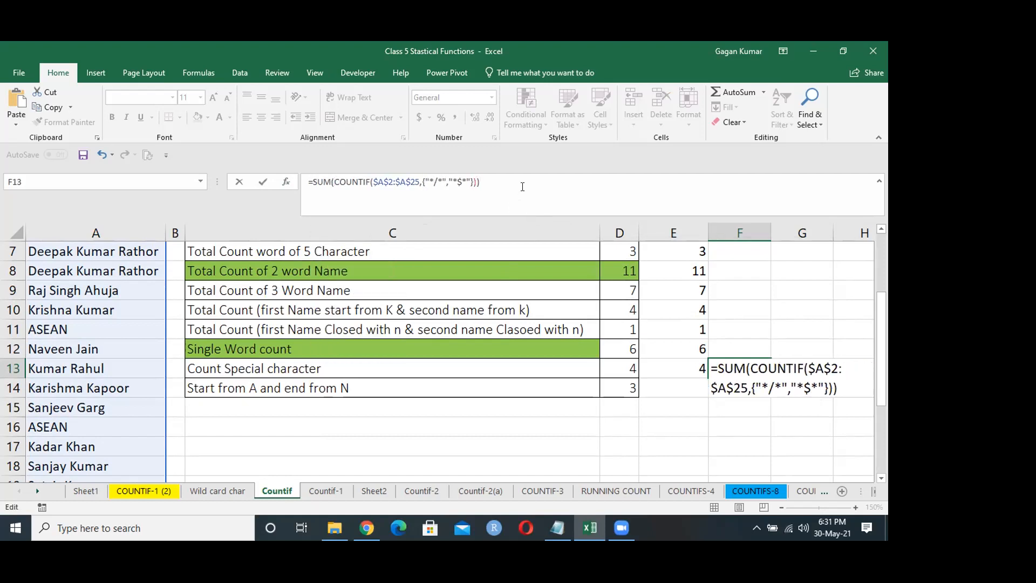
pyautogui.hotkey('ctrl', 'shift', 'Return')
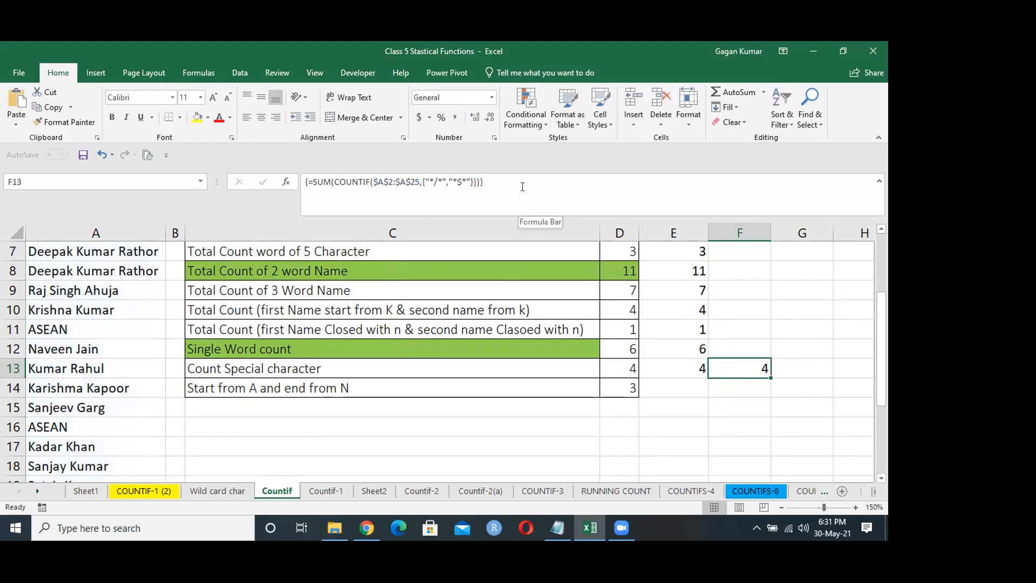
# Step: Copy the single-word formula from E12 into E14, the row for names starting with A and ending with N
pyautogui.press('Left')
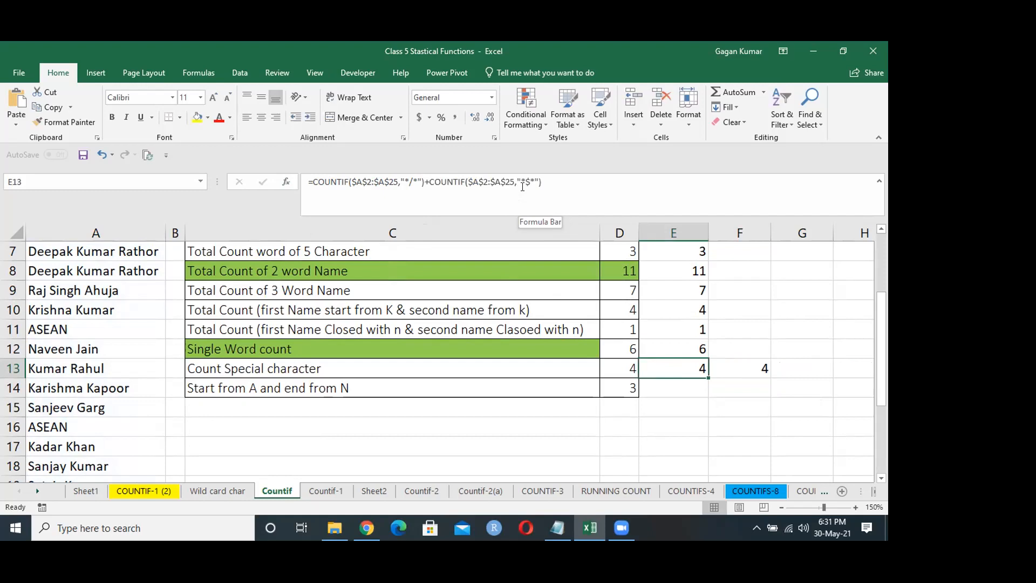
pyautogui.press('Down')
pyautogui.press('Left')
pyautogui.press('Left')
pyautogui.press('Left')
pyautogui.press('Right')
pyautogui.press('Right')
pyautogui.press('Right')
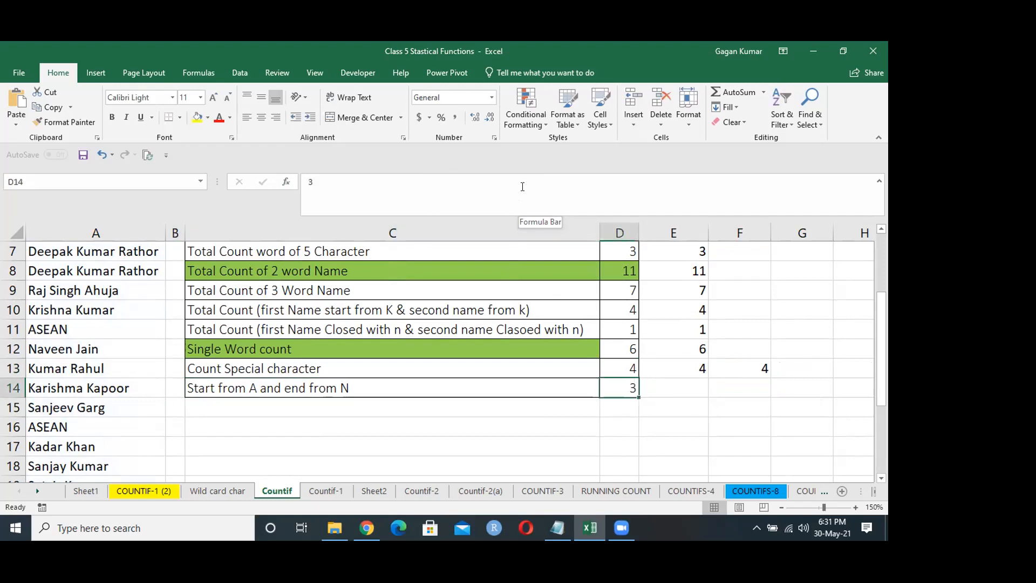
pyautogui.press('Up')
pyautogui.press('Up')
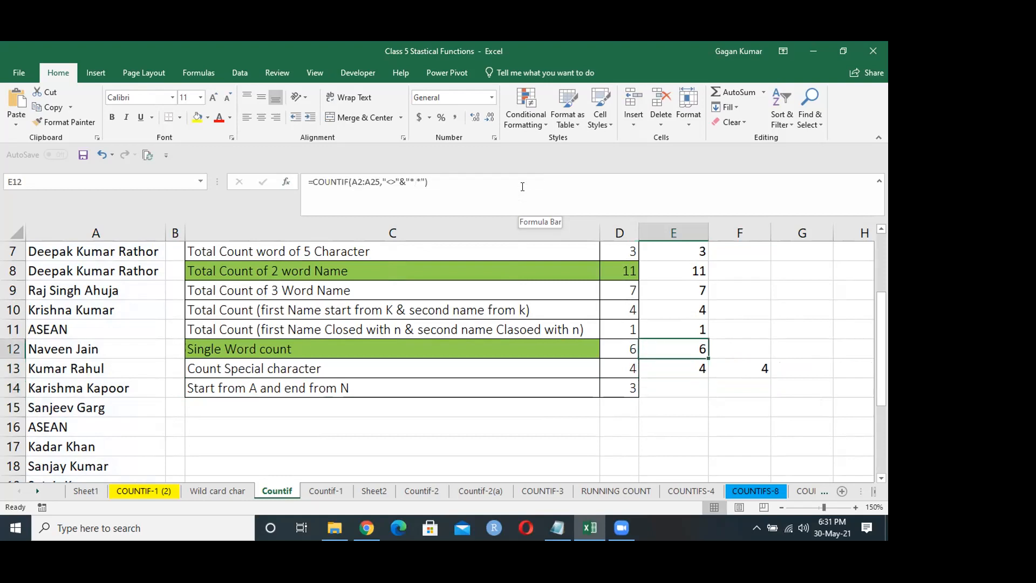
pyautogui.hotkey('ctrl', 'c')
pyautogui.press('Down')
pyautogui.press('Down')
pyautogui.hotkey('ctrl', 'v')
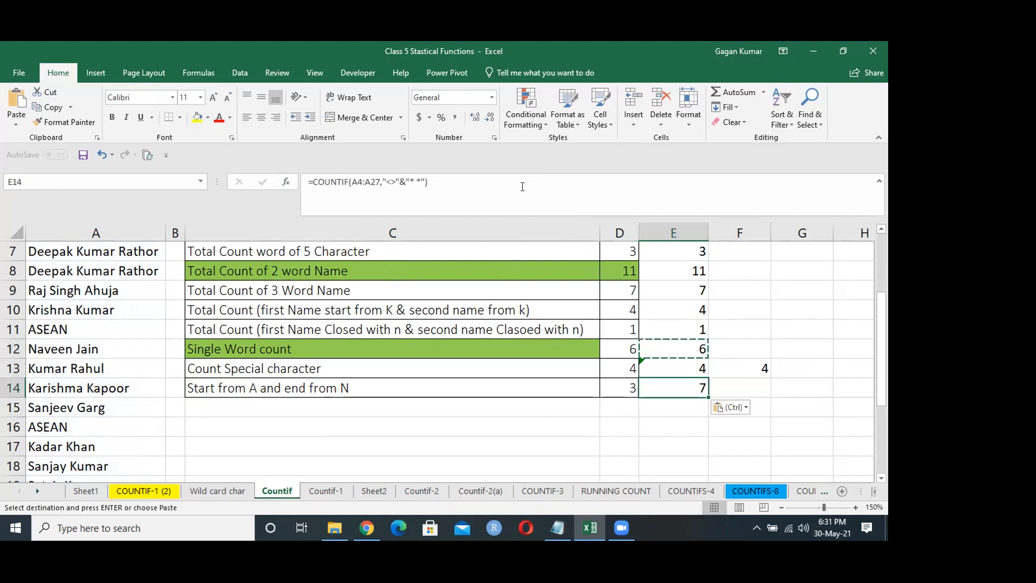
# Step: Replace the criterion of the E14 formula with "a*n" and enter it
pyautogui.press('F2')
pyautogui.press('BackSpace')
pyautogui.press('BackSpace')
pyautogui.press('BackSpace')
pyautogui.press('BackSpace')
pyautogui.press('BackSpace')
pyautogui.press('BackSpace')
pyautogui.press('BackSpace')
pyautogui.press('BackSpace')
pyautogui.press('BackSpace')
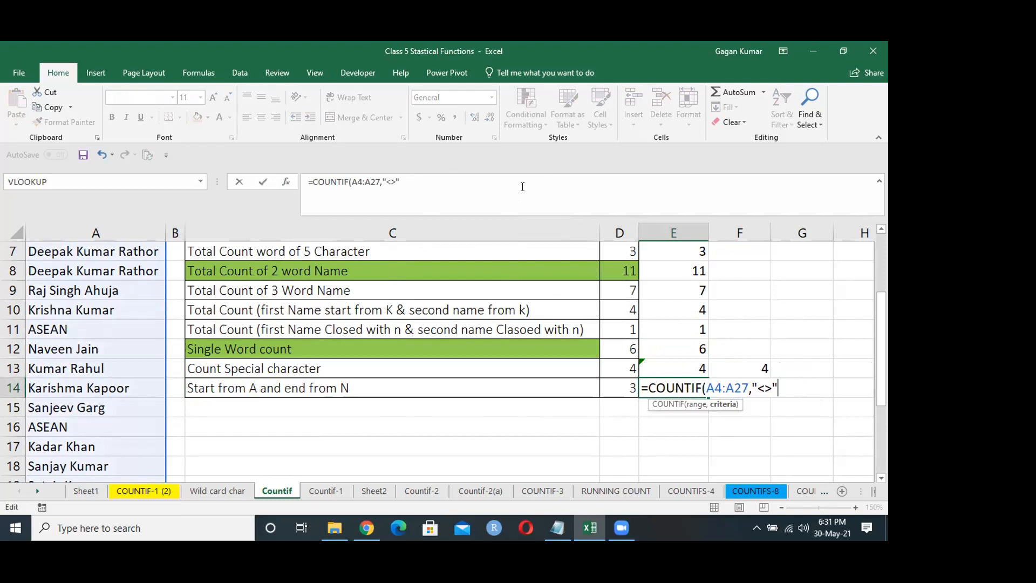
pyautogui.press('BackSpace')
pyautogui.write('a*n")')
pyautogui.press('Return')
pyautogui.press('Up')
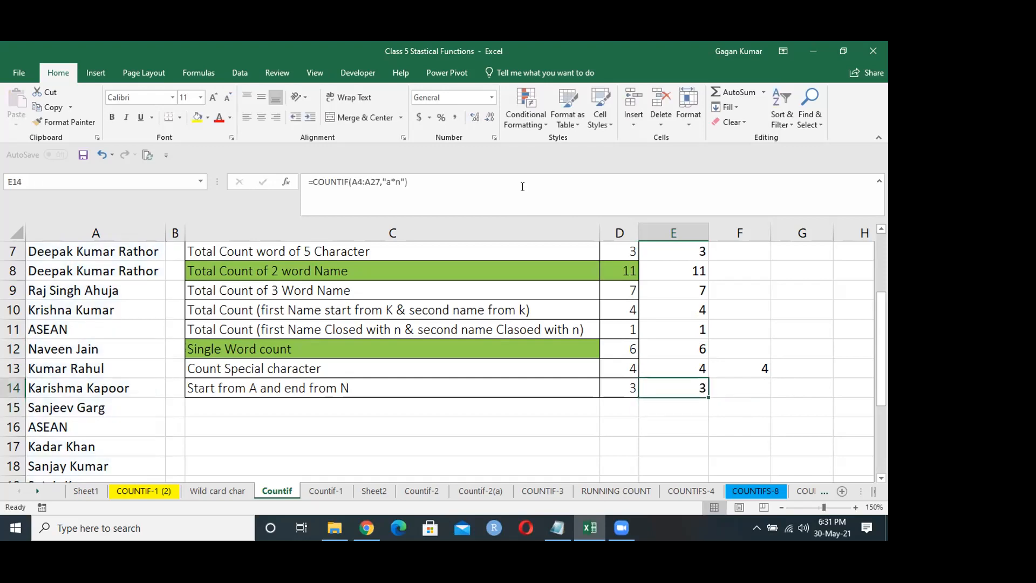
# Step: Check the employee name list in column A from its last row back to the first names
pyautogui.press('Left')
pyautogui.press('Left')
pyautogui.press('Left')
pyautogui.press('Left')
pyautogui.hotkey('ctrl', 'Down')
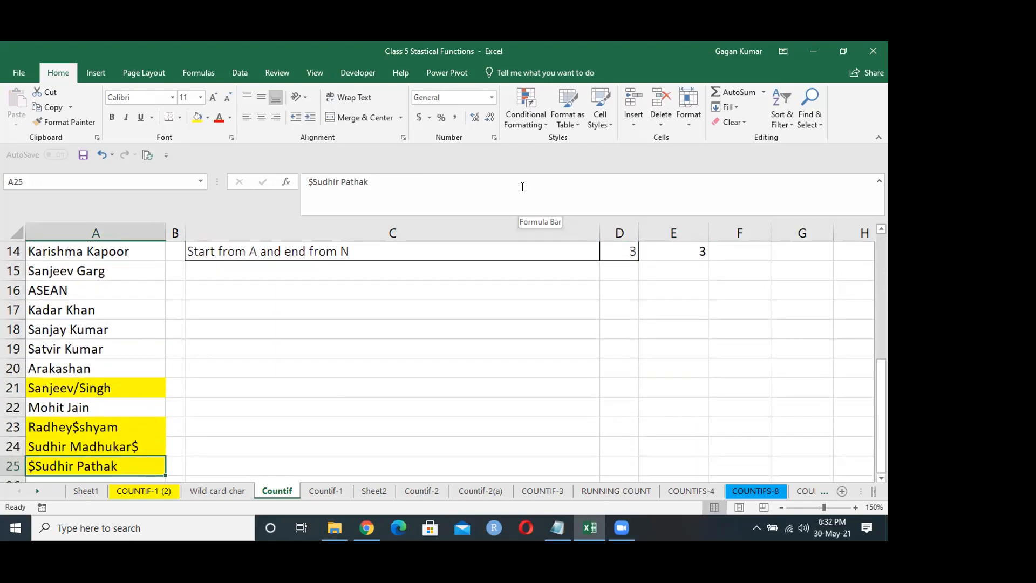
pyautogui.hotkey('ctrl', 'Up')
pyautogui.press('Down')
pyautogui.press('Down')
pyautogui.press('Down')
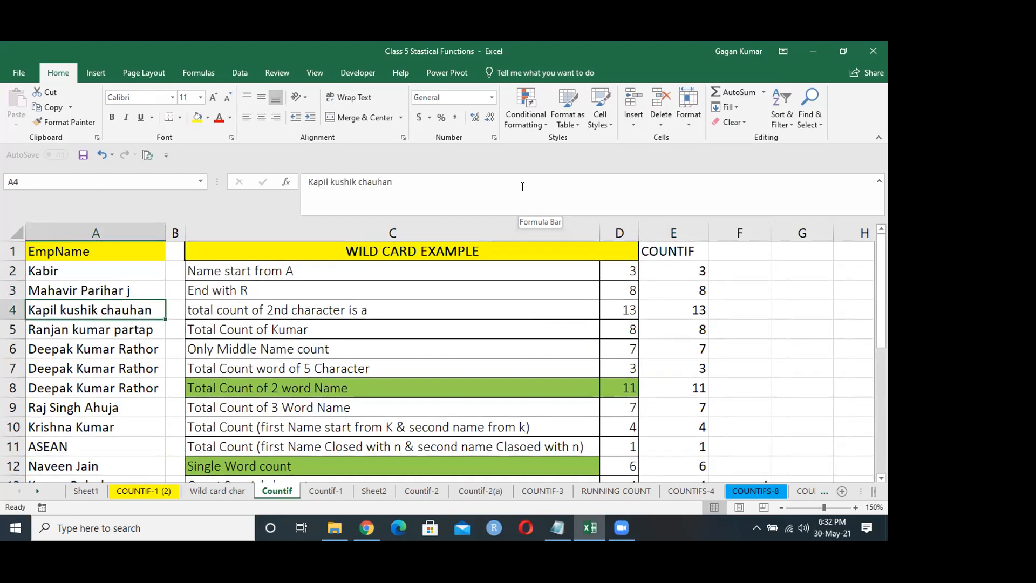
# Step: Switch to the Countif-1 sheet and look over the Data column and the count questions starting in column D
pyautogui.hotkey('shift', 'pagedown')
pyautogui.hotkey('ctrl', 'pagedown')
pyautogui.hotkey('ctrl', 'Up')
pyautogui.hotkey('ctrl', 'Left')
pyautogui.hotkey('ctrl', 'Up')
pyautogui.hotkey('ctrl', 'Left')
pyautogui.hotkey('ctrl', 'Down')
pyautogui.hotkey('ctrl', 'Up')
pyautogui.press('Down')
pyautogui.press('Right')
pyautogui.press('Right')
pyautogui.press('Right')
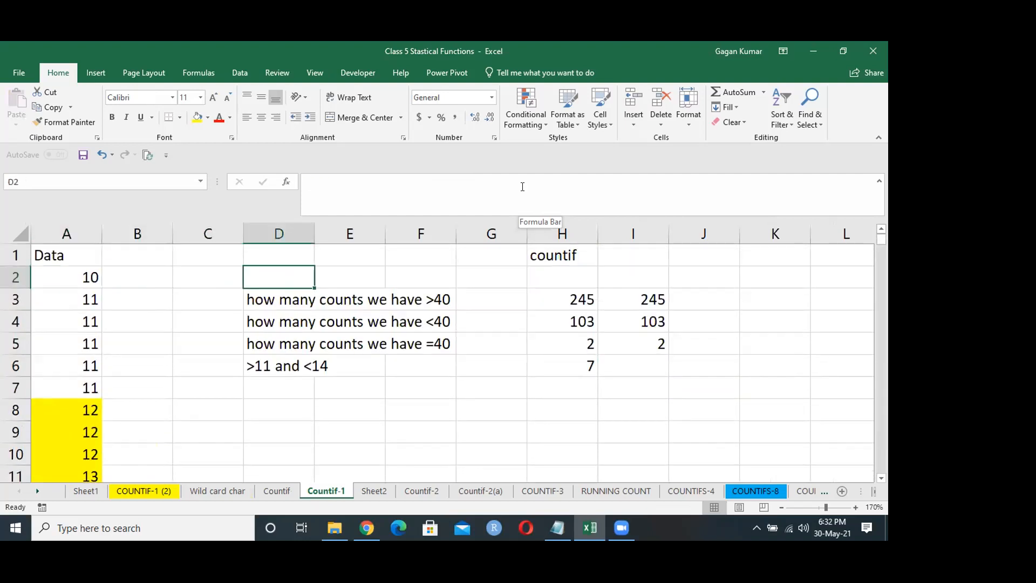
# Step: Look over the area below the count questions on Countif-1 and the full extent of its Data column
pyautogui.press('Down')
pyautogui.press('Down')
pyautogui.press('Down')
pyautogui.press('Down')
pyautogui.press('Down')
pyautogui.press('Down')
pyautogui.press('Down')
pyautogui.press('Down')
pyautogui.press('Down')
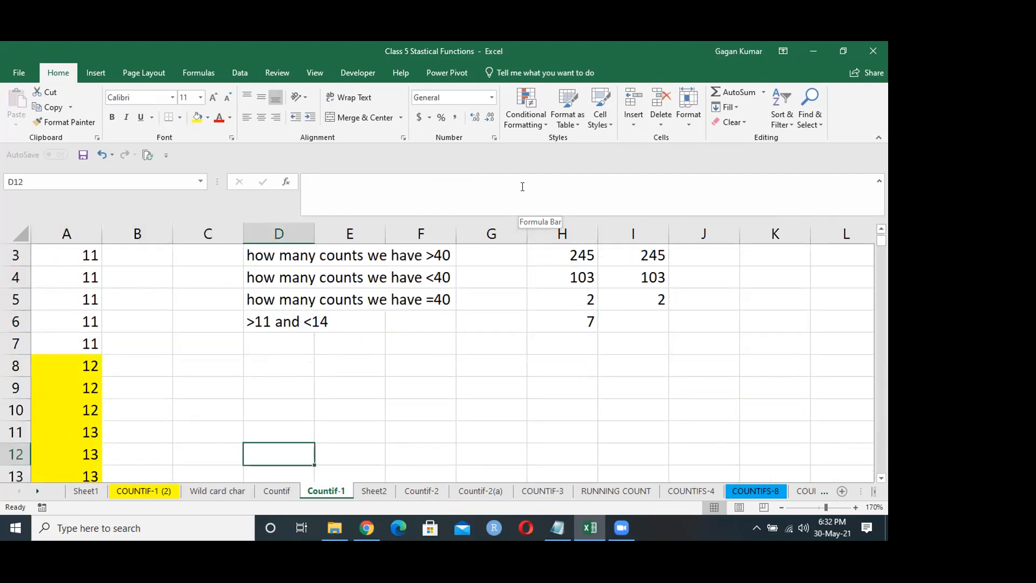
pyautogui.press('Down')
pyautogui.press('Left')
pyautogui.press('Left')
pyautogui.press('Left')
pyautogui.hotkey('ctrl', 'Down')
pyautogui.hotkey('ctrl', 'Up')
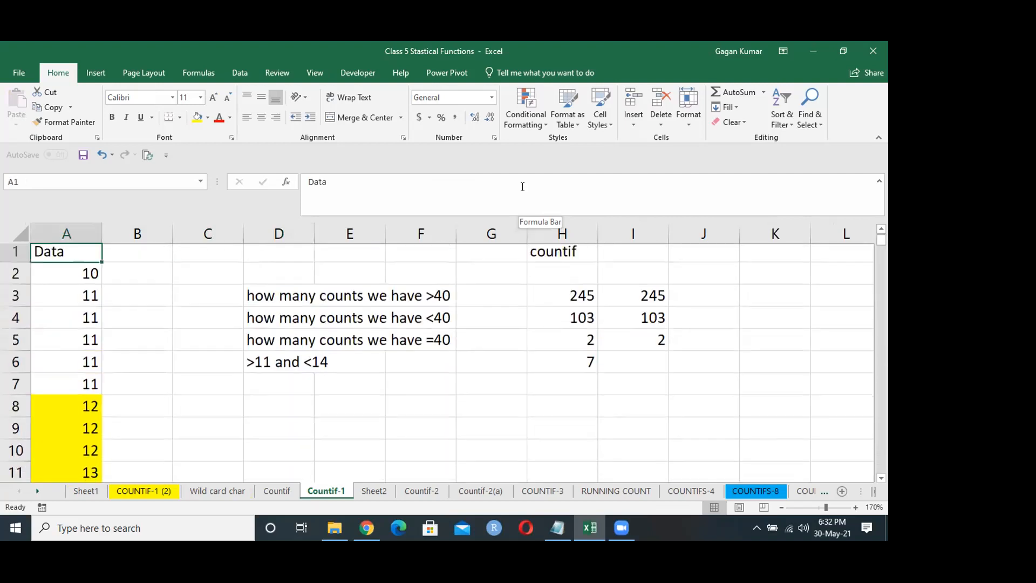
# Step: Switch to Sheet2 and examine the Data column in column A from its first to its last row
pyautogui.hotkey('ctrl', 'pagedown')
pyautogui.hotkey('ctrl', 'Left')
pyautogui.press('Left')
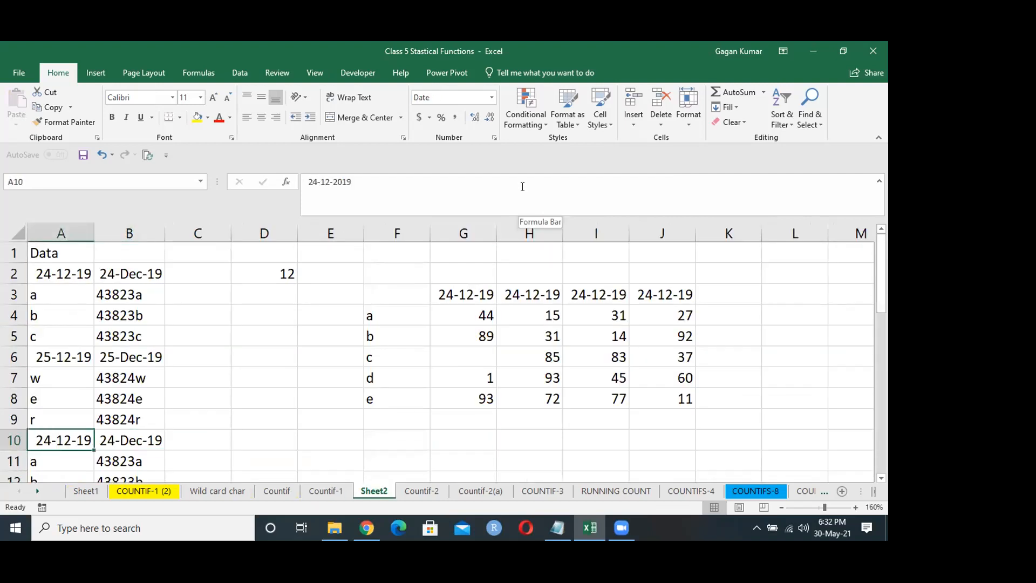
pyautogui.hotkey('ctrl', 'Up')
pyautogui.hotkey('ctrl', 'Down')
pyautogui.hotkey('ctrl', 'Up')
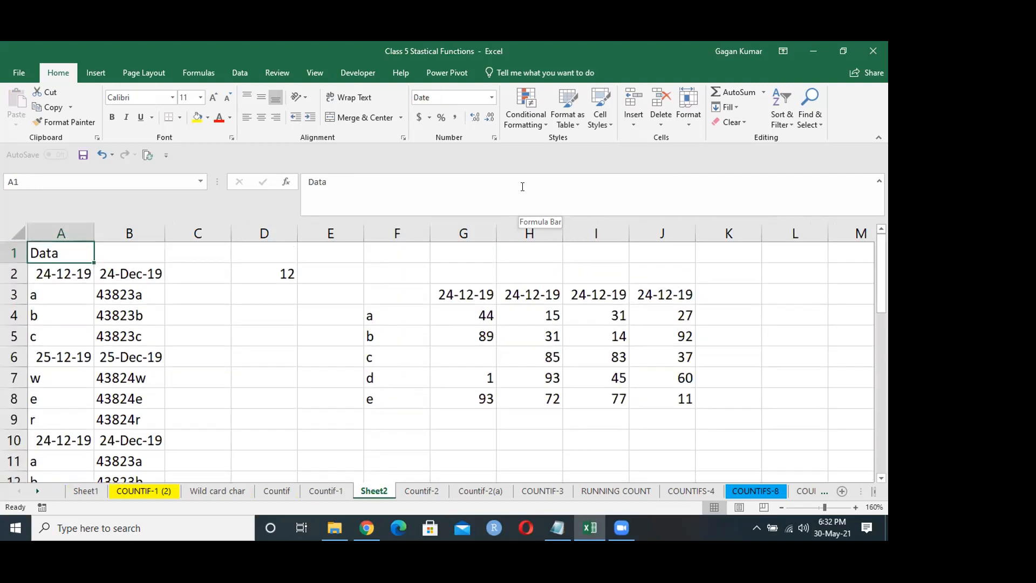
pyautogui.hotkey('ctrl', 'Down')
pyautogui.hotkey('ctrl', 'Up')
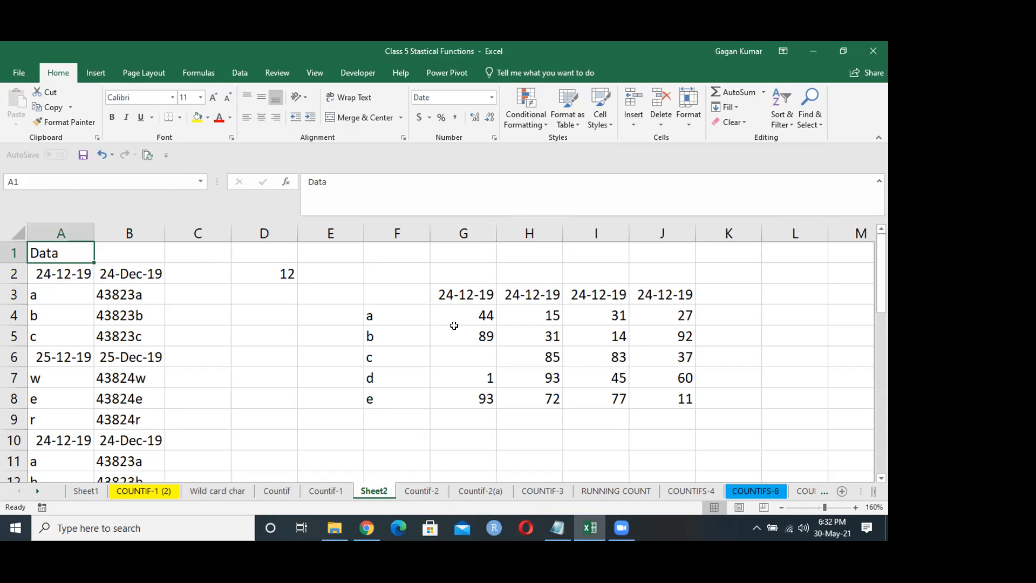
# Step: Save the Class 5 Stastical Functions workbook and close it
pyautogui.hotkey('ctrl', 's')
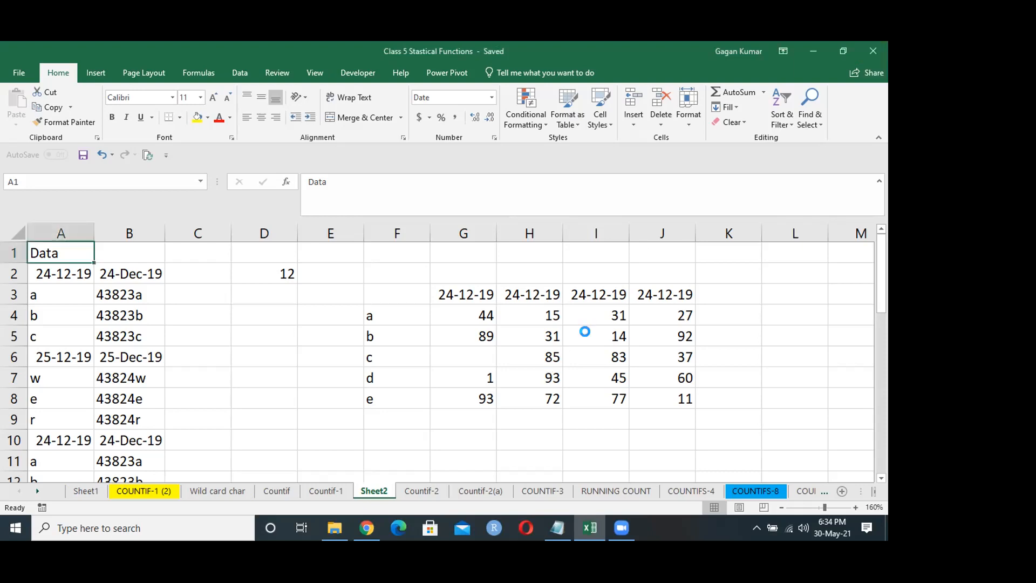
pyautogui.click(874, 52)
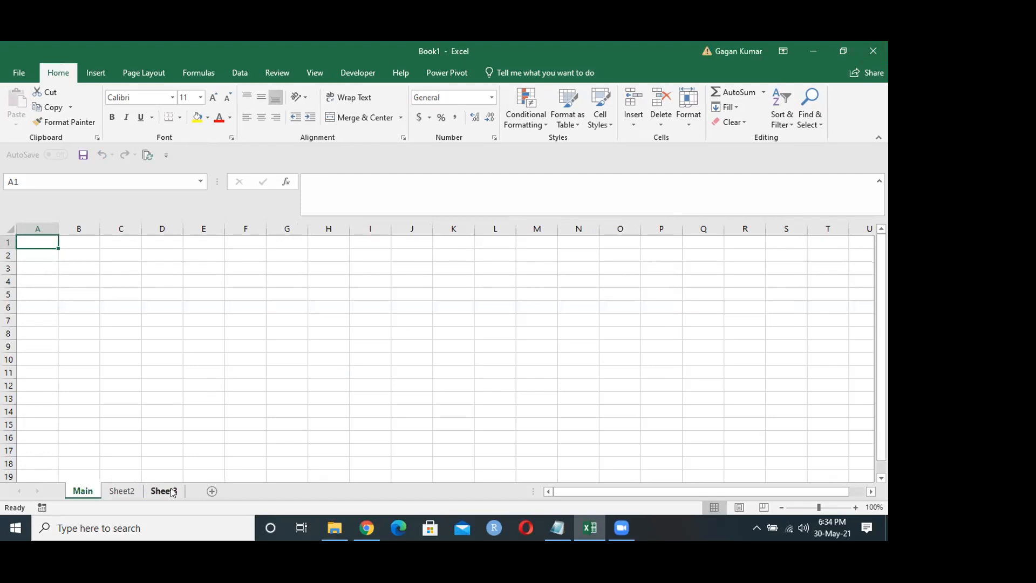
# Step: Insert a new worksheet after Main in Book1 with "Emp id" in A1, and group it with Sheet2 and Sheet3
pyautogui.click(211, 492)
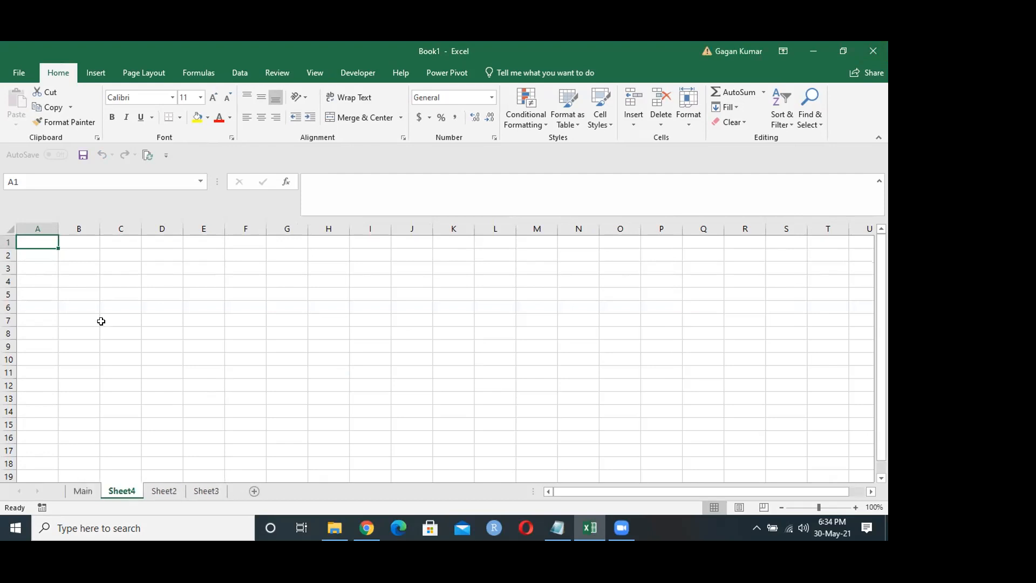
pyautogui.write('Emp Id')
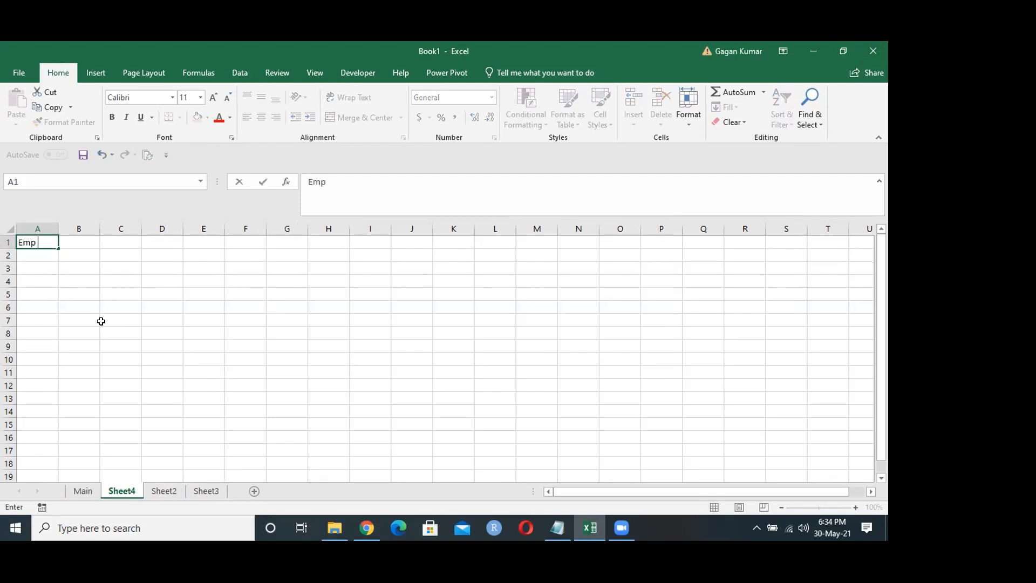
pyautogui.press('Return')
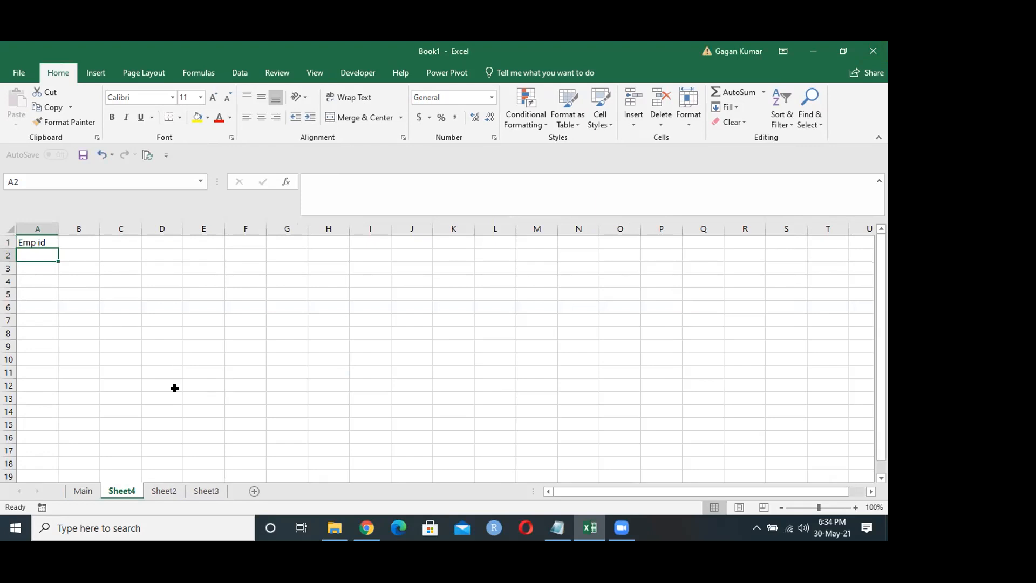
pyautogui.keyDown('shift'); pyautogui.click(201, 492); pyautogui.keyUp('shift')
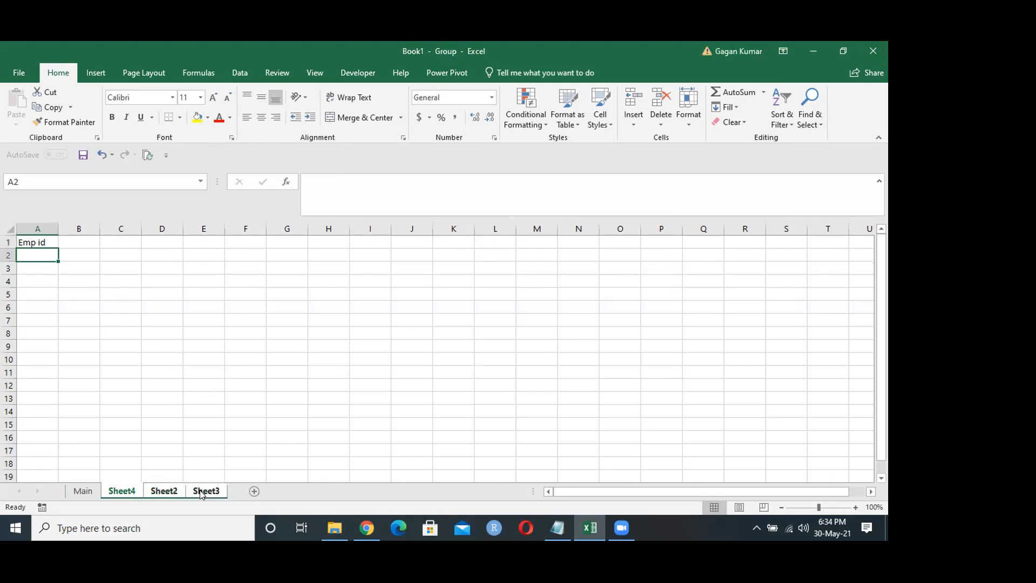
# Step: Enter the headers Emp ID, Name and Salary in A1:C1 of the grouped sheets
pyautogui.click(52, 242)
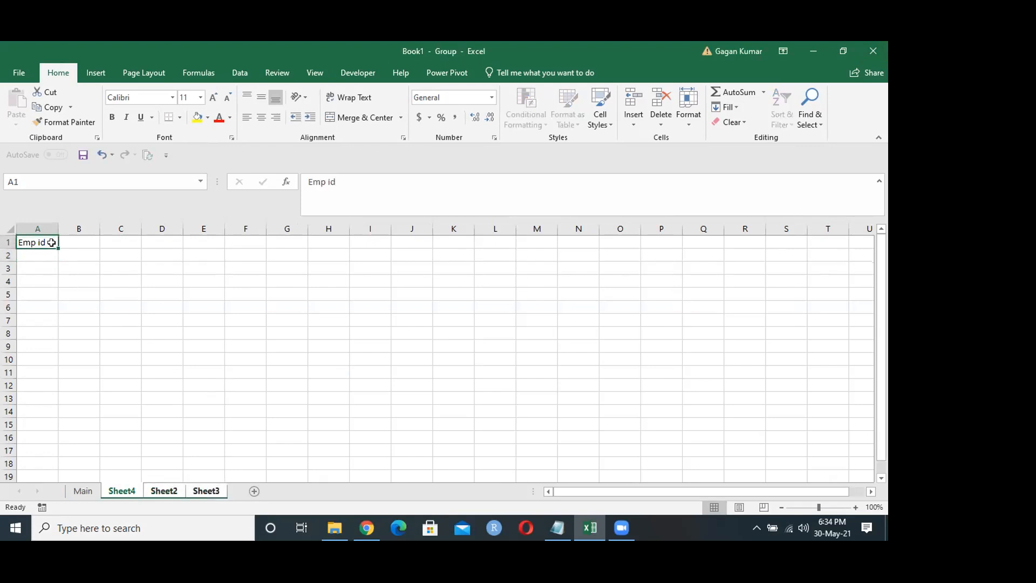
pyautogui.write('Emp ID')
pyautogui.press('Tab')
pyautogui.write('Name')
pyautogui.press('Tab')
pyautogui.write('Sal')
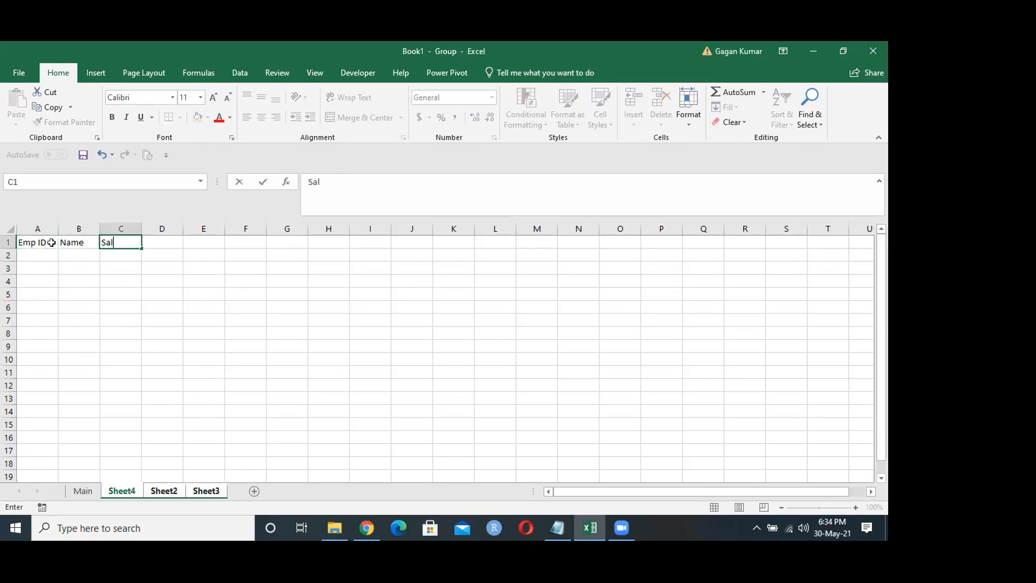
pyautogui.write('ary')
pyautogui.press('Return')
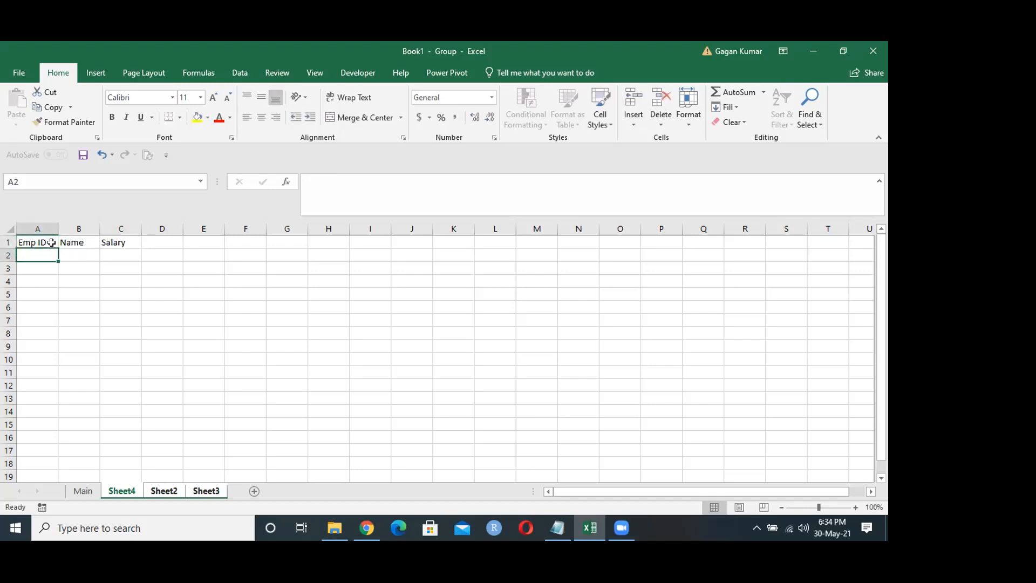
# Step: Enter =RANDBETWEEN(1,10000) in A2 and fill it down the Emp ID column to A14
pyautogui.write('=ra')
pyautogui.press('Down')
pyautogui.press('Down')
pyautogui.press('Down')
pyautogui.press('Tab')
pyautogui.write('1,10000')
pyautogui.press('Return')
pyautogui.press('Up')
pyautogui.hotkey('shift', 'Down')
pyautogui.hotkey('shift', 'Down')
pyautogui.hotkey('shift', 'Down')
pyautogui.hotkey('shift', 'Down')
pyautogui.hotkey('shift', 'Down')
pyautogui.hotkey('shift', 'Down')
pyautogui.hotkey('shift', 'Down')
pyautogui.hotkey('shift', 'Down')
pyautogui.hotkey('shift', 'Down')
pyautogui.hotkey('shift', 'Down')
pyautogui.hotkey('shift', 'Down')
pyautogui.hotkey('shift', 'Down')
pyautogui.hotkey('ctrl', 'd')
pyautogui.press('Right')
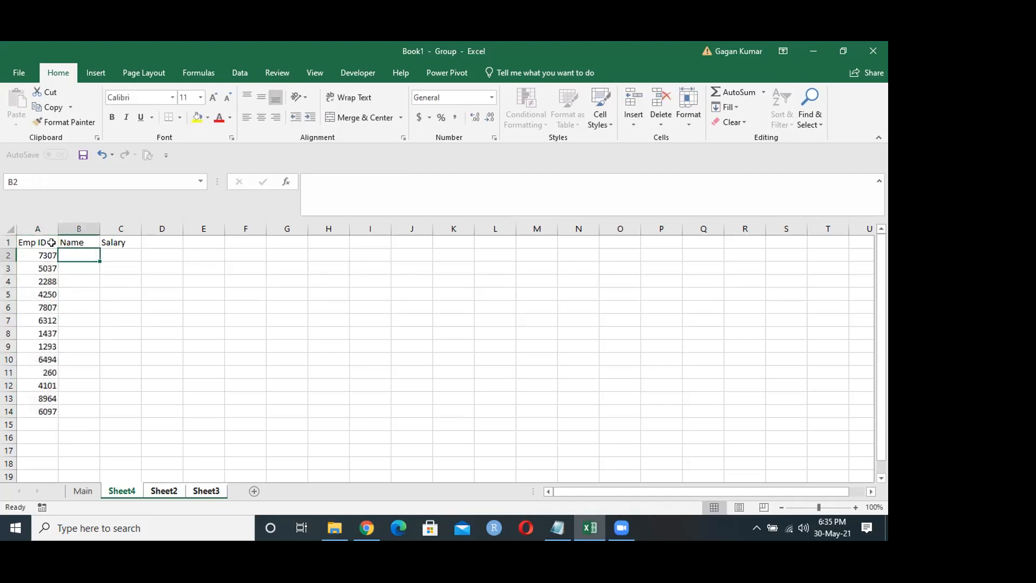
# Step: Enter the first employee name in B2 and autofill the name list down to B14
pyautogui.write('=ra')
pyautogui.press('Escape')
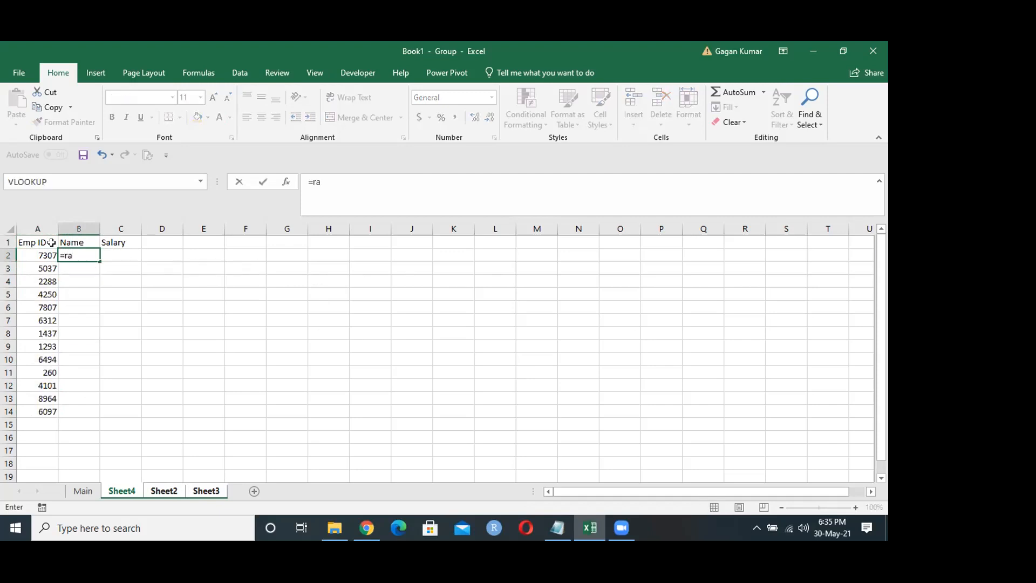
pyautogui.press('Escape')
pyautogui.write('gagan')
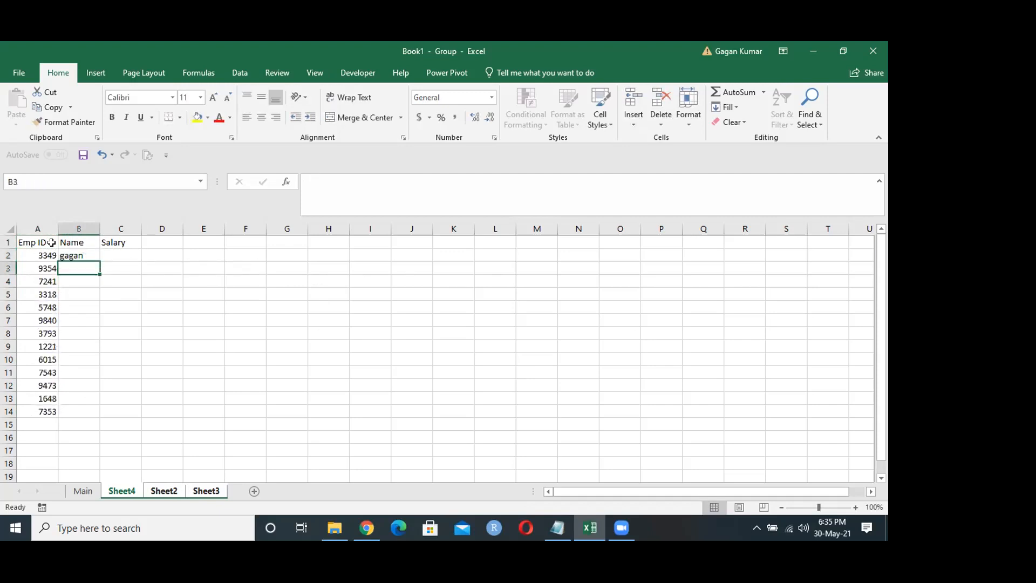
pyautogui.press('Return')
pyautogui.press('Up')
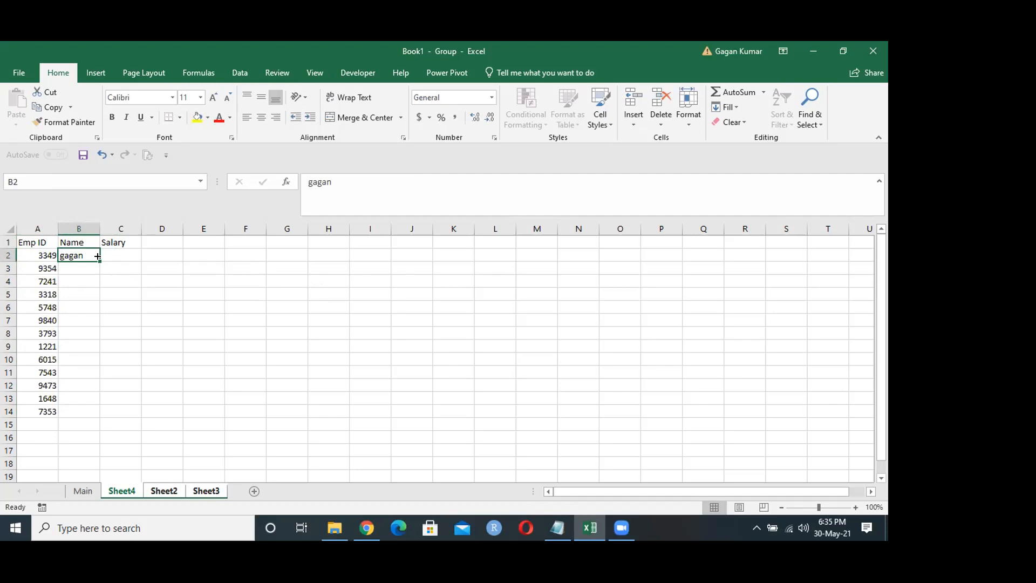
pyautogui.doubleClick(98, 259)
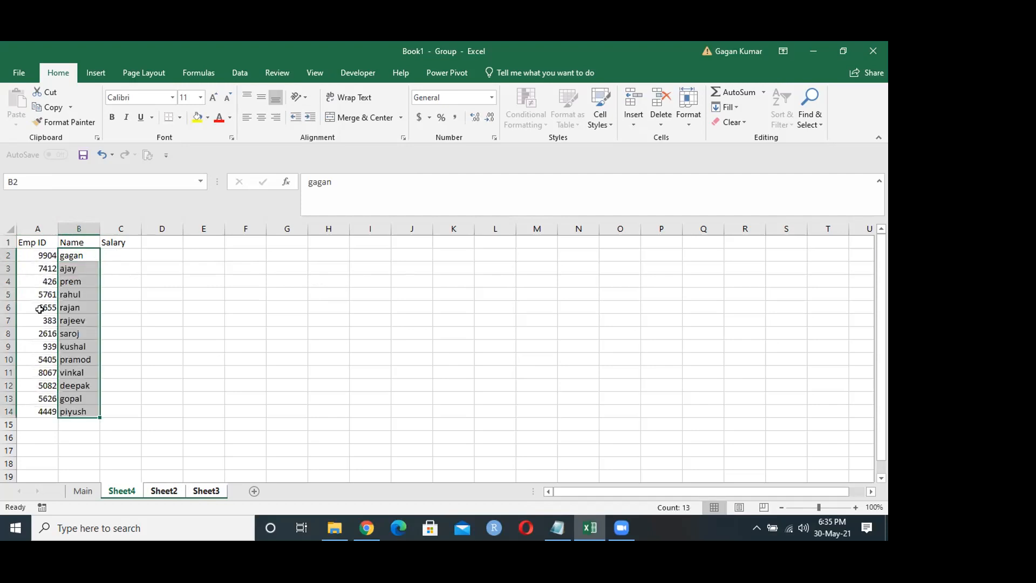
# Step: Raise the upper bound of the Emp ID formula in A2 to 100000 and fill it down to A14
pyautogui.click(47, 251)
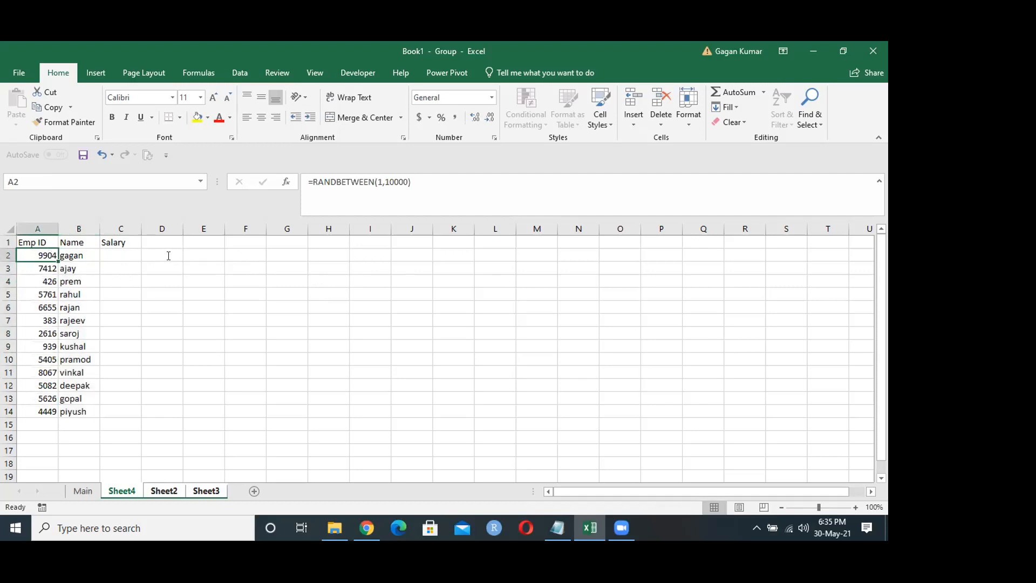
pyautogui.click(407, 178)
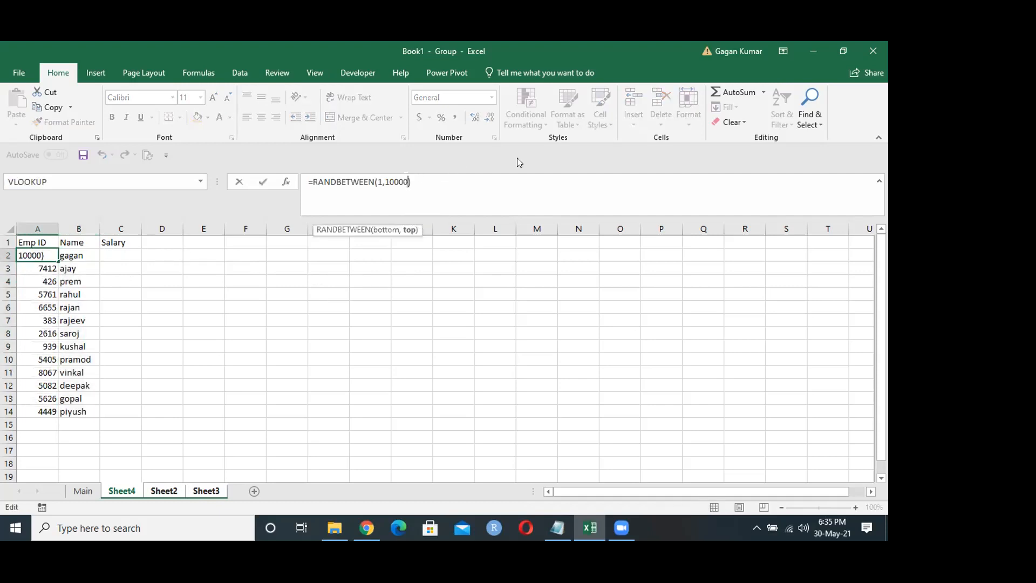
pyautogui.write('0')
pyautogui.press('Return')
pyautogui.press('Up')
pyautogui.hotkey('ctrl', 'shift', 'Down')
pyautogui.hotkey('ctrl', 'd')
# Step: Copy the random-number formula from A2 into C2 under the Salary header
pyautogui.press('Right')
pyautogui.press('Right')
pyautogui.press('Left')
pyautogui.press('Left')
pyautogui.hotkey('ctrl', 'c')
pyautogui.press('Right')
pyautogui.press('Right')
pyautogui.hotkey('ctrl', 'v')
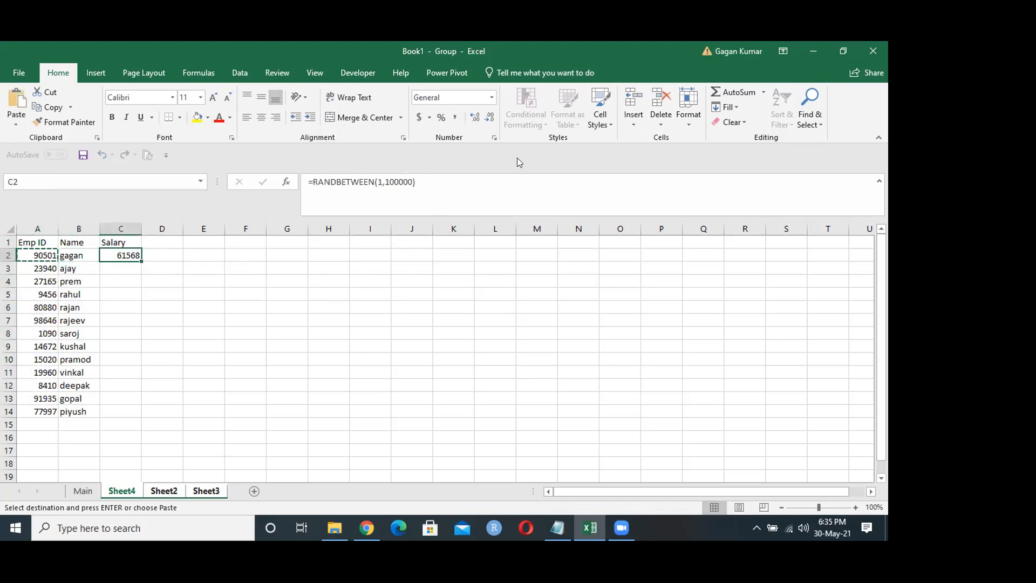
# Step: Change the Salary formula in C2 to =RANDBETWEEN(1000,20000)
pyautogui.press('F2')
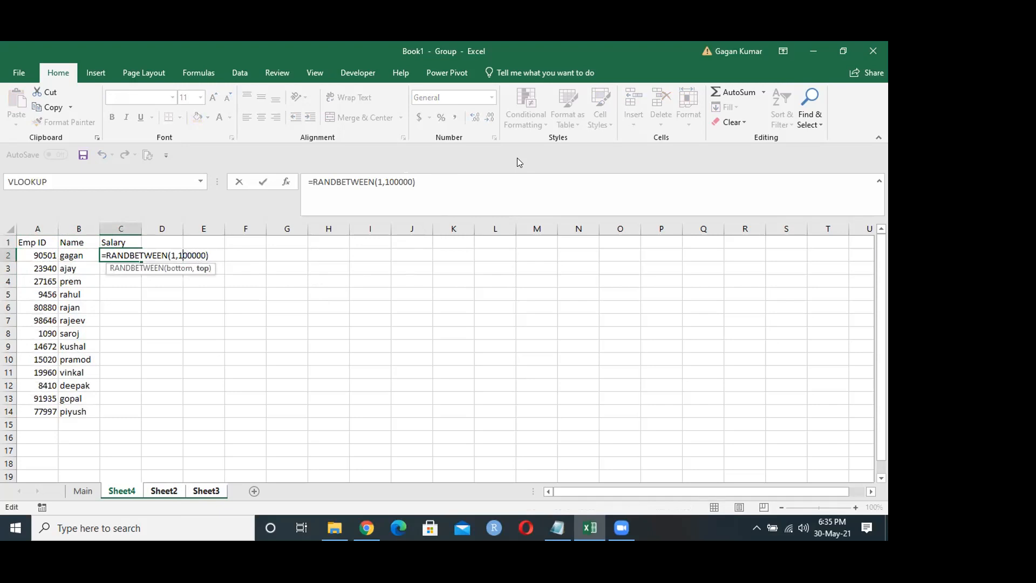
pyautogui.press('Left')
pyautogui.press('Left')
pyautogui.write('000')
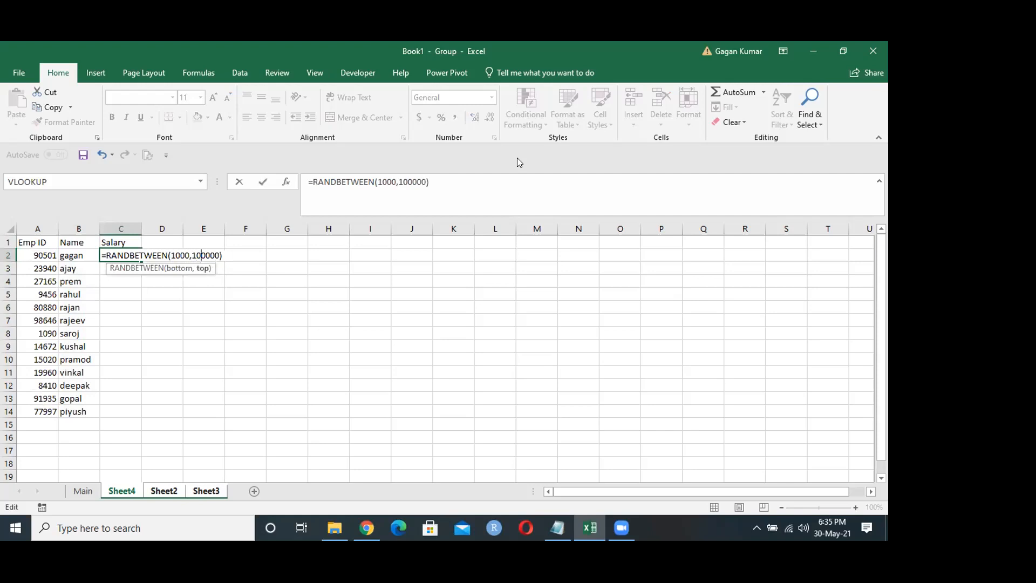
pyautogui.press('End')
pyautogui.hotkey('shift', 'F10')
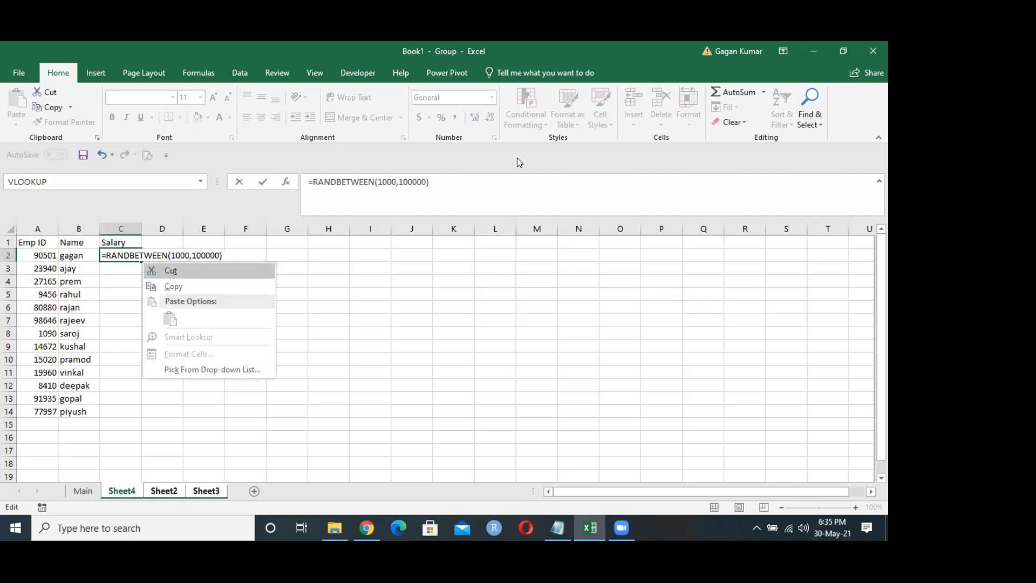
pyautogui.press('Escape')
pyautogui.press('Left')
pyautogui.press('BackSpace')
pyautogui.press('BackSpace')
pyautogui.press('BackSpace')
pyautogui.press('Left')
pyautogui.press('Left')
pyautogui.press('BackSpace')
pyautogui.write('200')
pyautogui.hotkey('ctrl', 'Return')
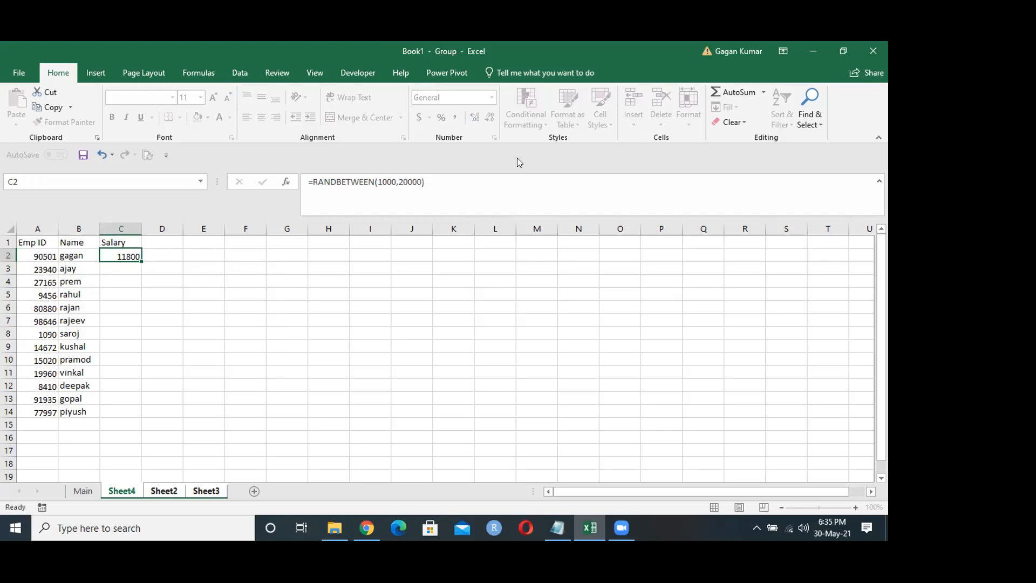
# Step: Fill the Salary formula from C2 down to C14, the last employee row
pyautogui.press('Left')
pyautogui.hotkey('ctrl', 'Down')
pyautogui.press('Right')
pyautogui.hotkey('ctrl', 'shift', 'Up')
pyautogui.hotkey('ctrl', 'd')
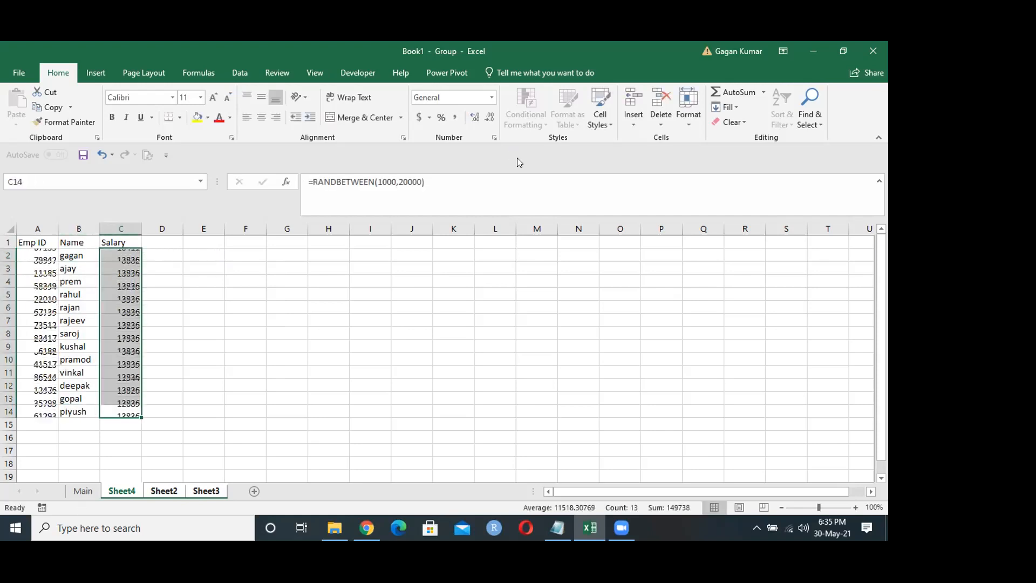
pyautogui.press('Up')
pyautogui.hotkey('shift', 'Down')
pyautogui.hotkey('shift', 'Down')
pyautogui.hotkey('shift', 'Down')
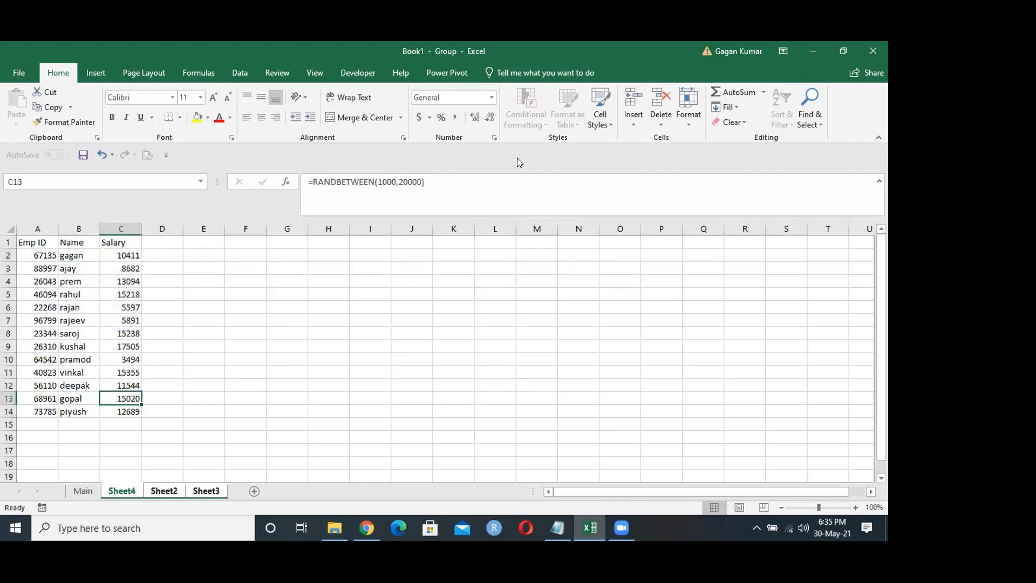
# Step: Replace the formulas in the employee table A1:C14 with their values by copying and pasting as values in place
pyautogui.click(57, 250)
pyautogui.hotkey('ctrl', 'a')
pyautogui.hotkey('ctrl', 'c')
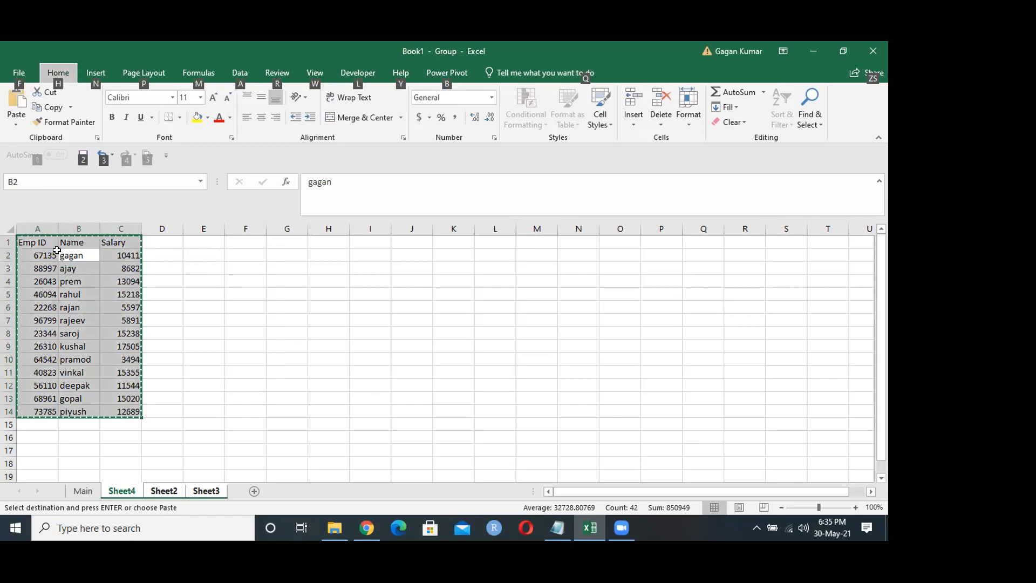
pyautogui.press('Escape')
pyautogui.hotkey('ctrl', 'c')
pyautogui.rightClick(56, 252)
pyautogui.press('s')
pyautogui.press('Escape')
pyautogui.press('Escape')
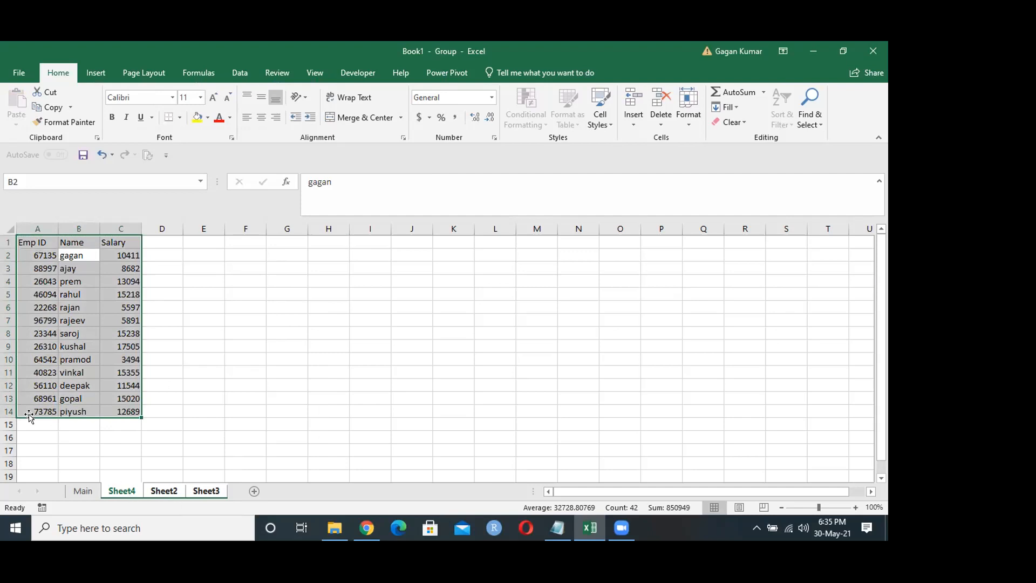
# Step: Check cell A10 and compare the employee tables across Sheet4, Sheet2 and Sheet3
pyautogui.click(45, 360)
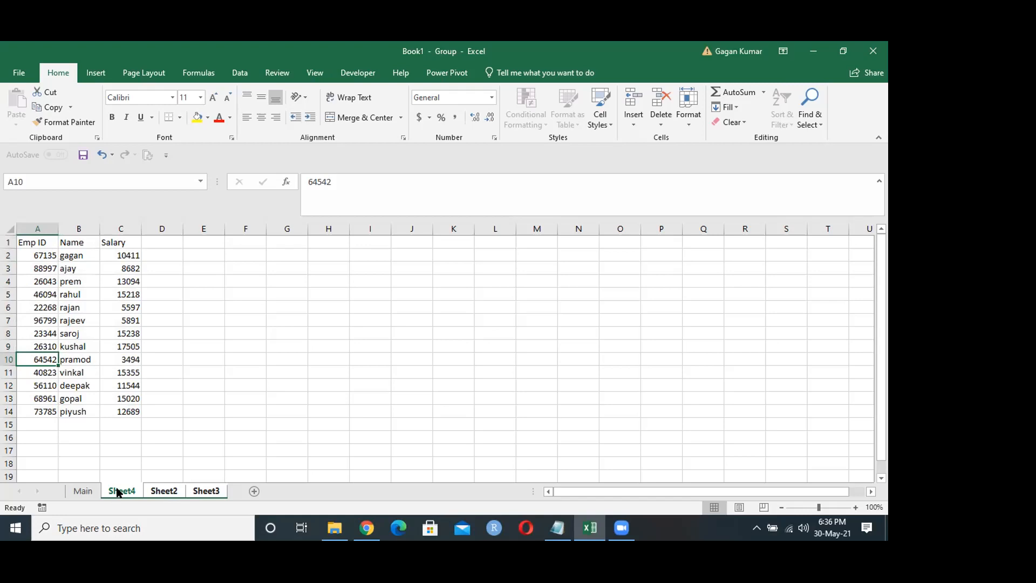
pyautogui.click(161, 492)
pyautogui.click(220, 492)
pyautogui.click(169, 492)
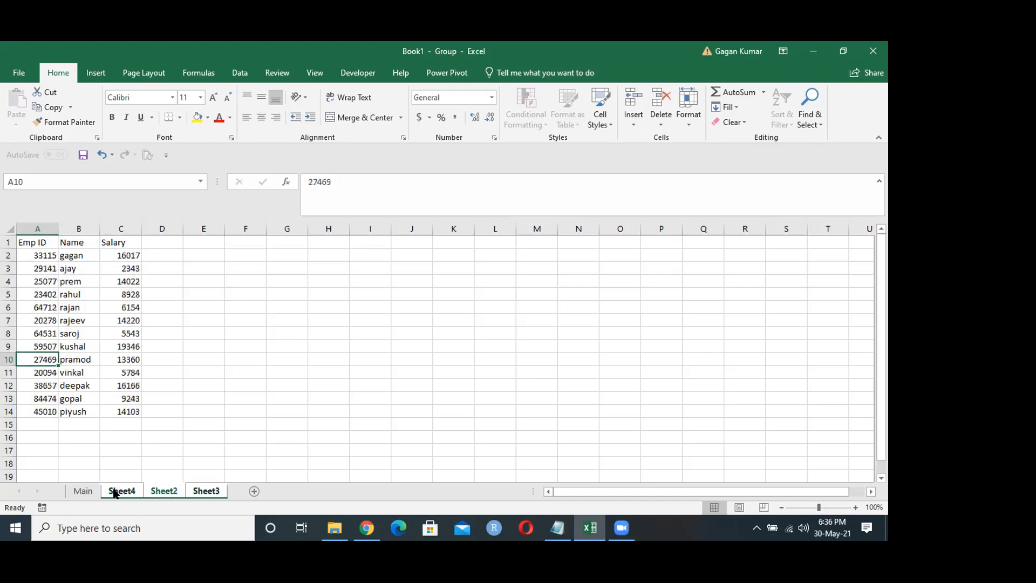
# Step: Ungroup the sheets and review the Emp ID and Salary values on Sheet4
pyautogui.click(82, 491)
pyautogui.click(121, 491)
pyautogui.moveTo(39, 254); pyautogui.dragTo(39, 400)
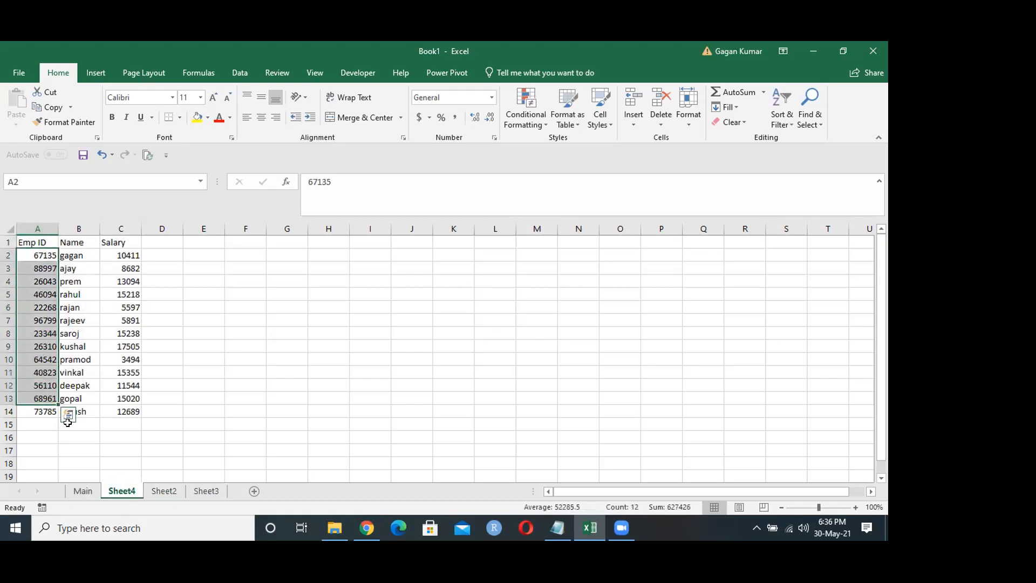
pyautogui.moveTo(128, 256); pyautogui.dragTo(129, 359)
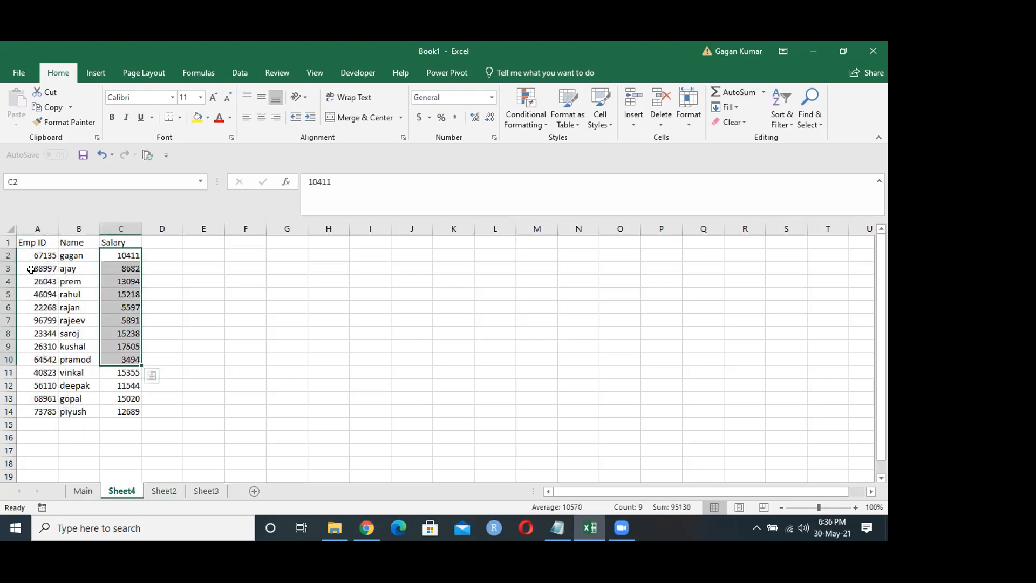
# Step: Compare the Emp ID values on Sheet2 and Sheet3 with those on Sheet4
pyautogui.click(36, 255)
pyautogui.click(165, 491)
pyautogui.moveTo(47, 254); pyautogui.dragTo(40, 359)
pyautogui.click(206, 491)
pyautogui.moveTo(39, 255); pyautogui.dragTo(39, 372)
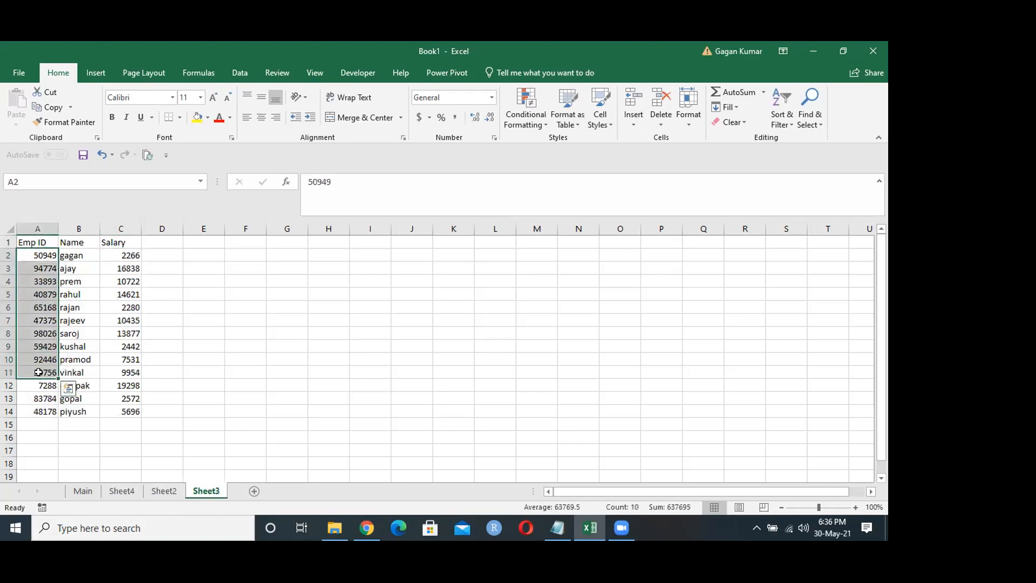
# Step: Copy the Emp ID column A1:A14 from Sheet4 to cell A1 of the Main sheet
pyautogui.click(85, 491)
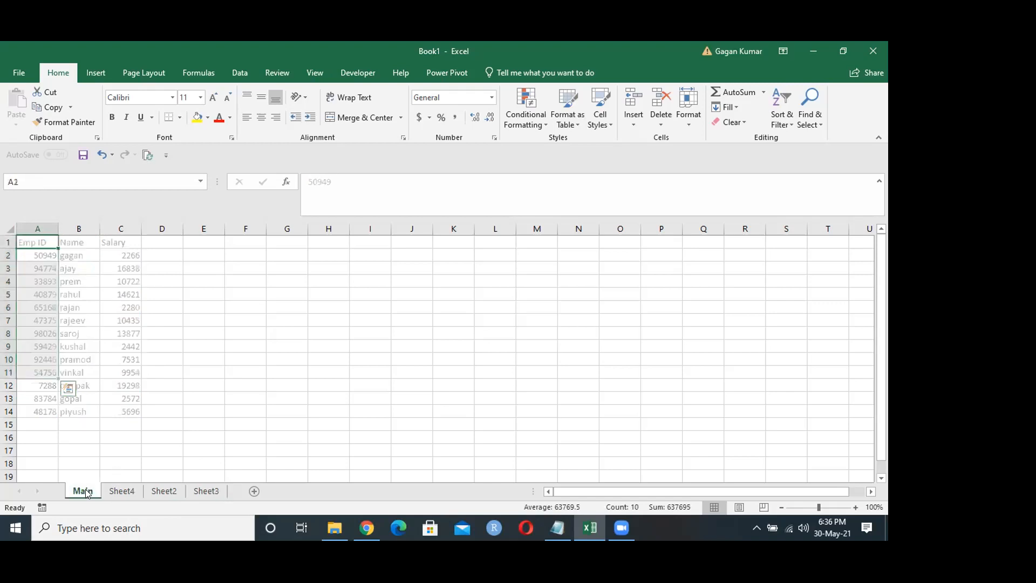
pyautogui.click(126, 491)
pyautogui.moveTo(29, 239); pyautogui.dragTo(34, 402)
pyautogui.hotkey('ctrl', 'c')
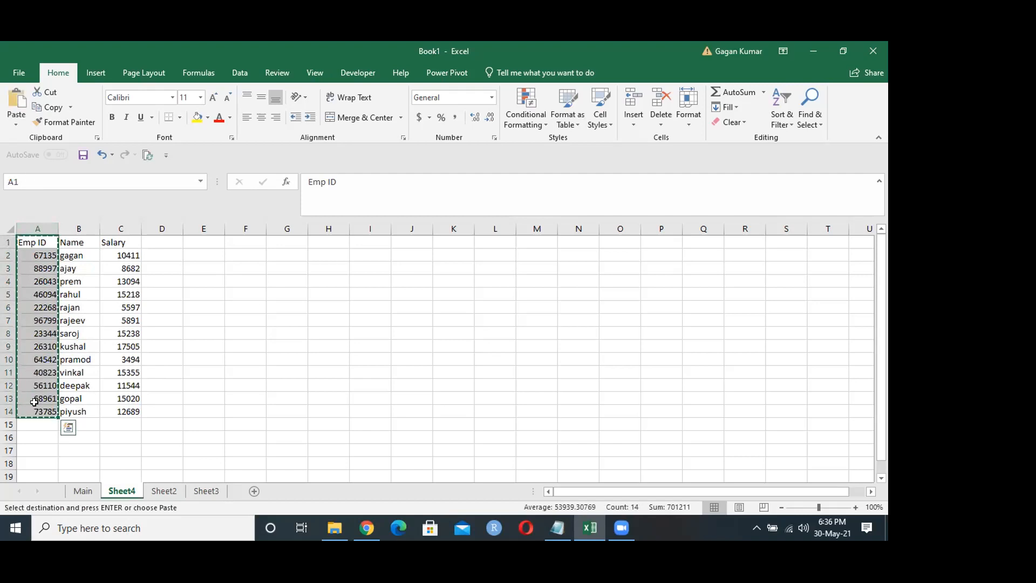
pyautogui.click(82, 489)
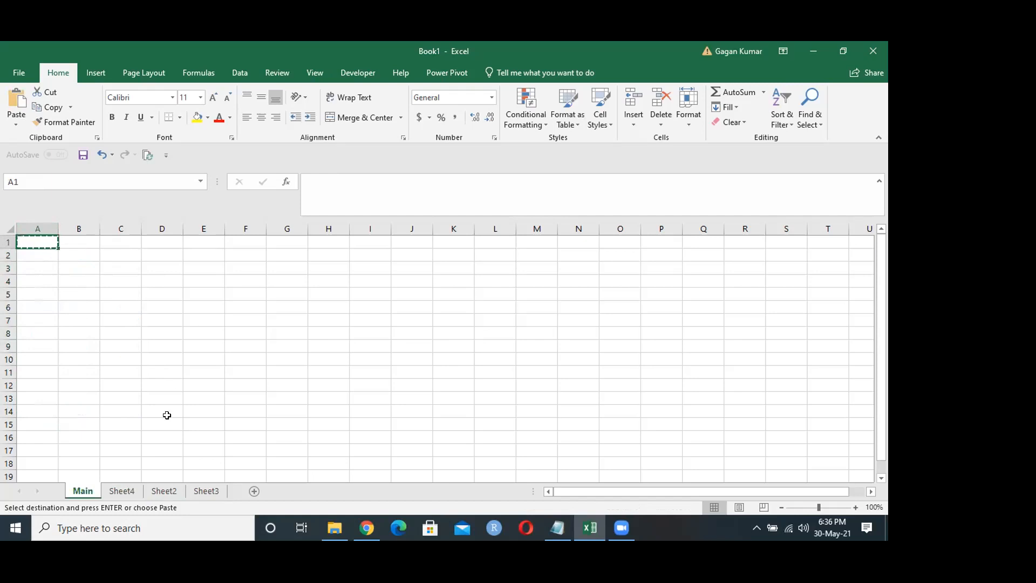
pyautogui.click(122, 491)
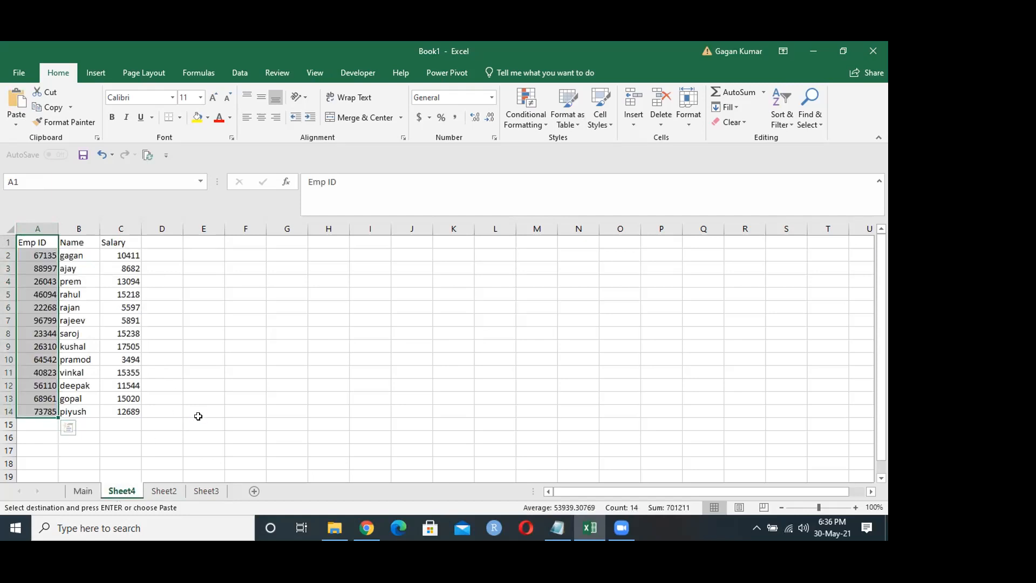
pyautogui.click(82, 490)
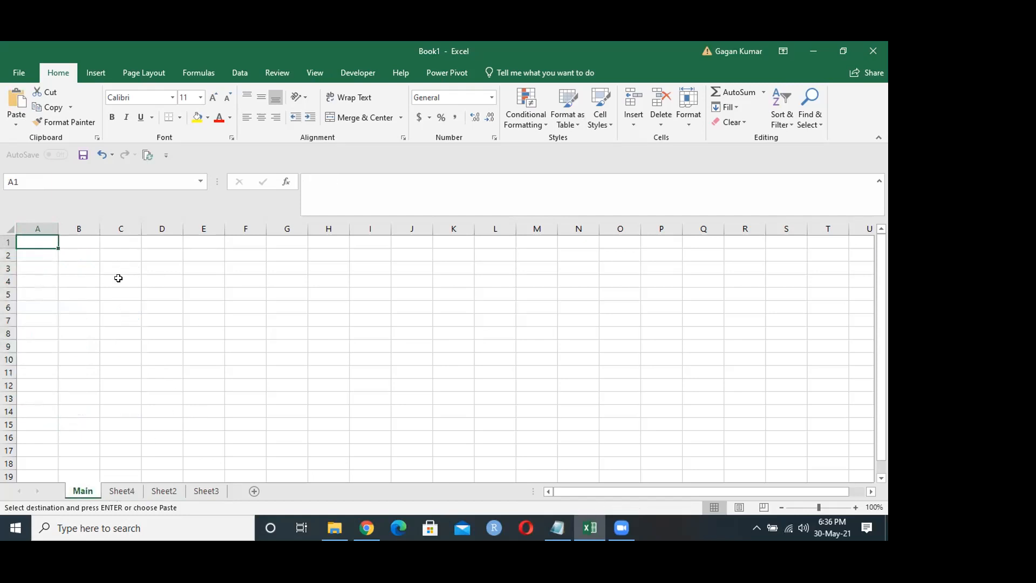
pyautogui.hotkey('ctrl', 'v')
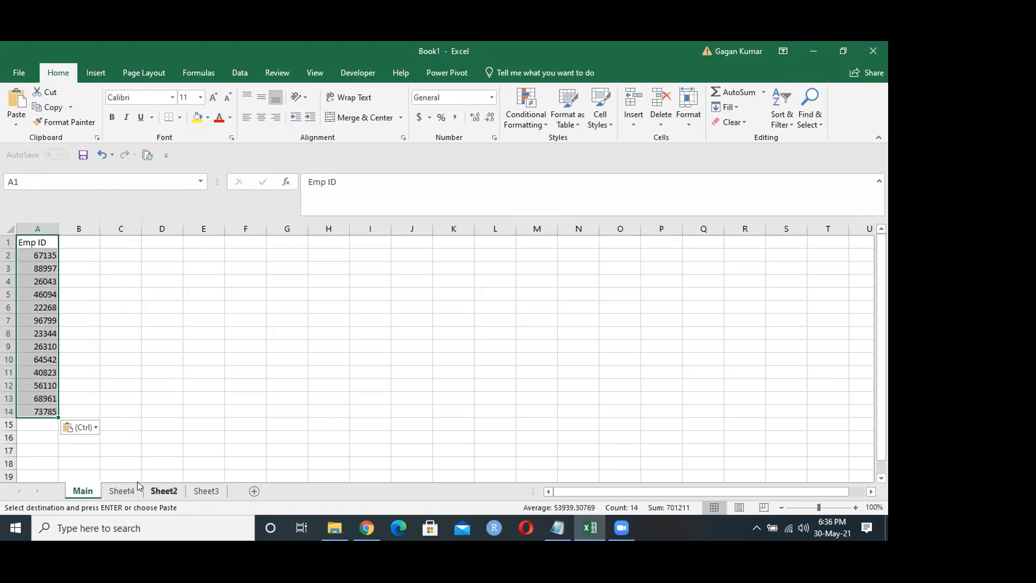
# Step: Copy the Emp ID and Name columns A1:B14 from Sheet4 to cell A1 of the Main sheet
pyautogui.click(123, 491)
pyautogui.click(74, 252)
pyautogui.moveTo(74, 250); pyautogui.dragTo(38, 412)
pyautogui.hotkey('ctrl', 'c')
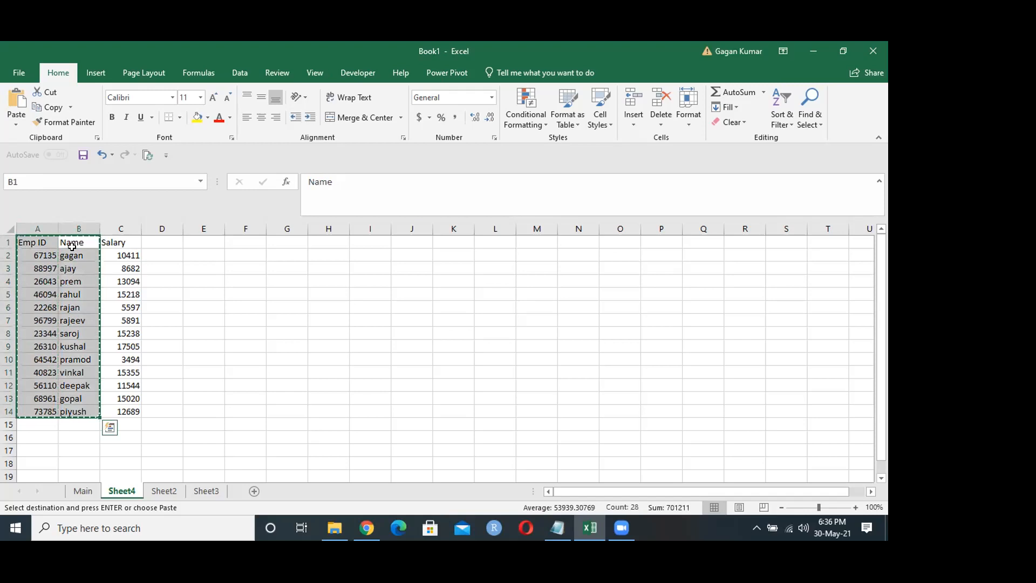
pyautogui.hotkey('ctrl', 'pageup')
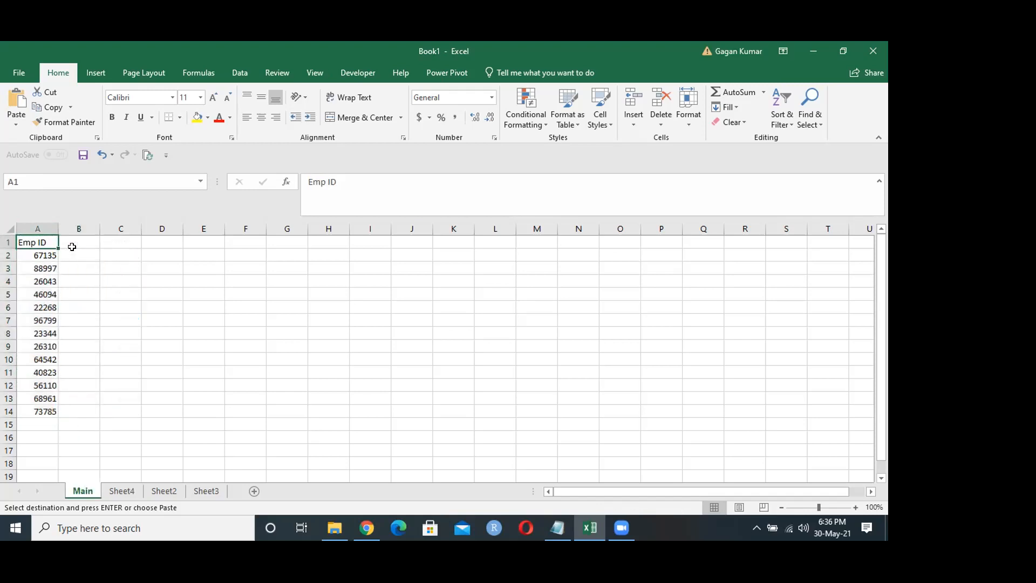
pyautogui.hotkey('ctrl', 'v')
# Step: Append the employee IDs and names from Sheet2 A2:B14 to the Main sheet, starting at cell A15
pyautogui.hotkey('ctrl', 'pagedown')
pyautogui.hotkey('ctrl', 'pagedown')
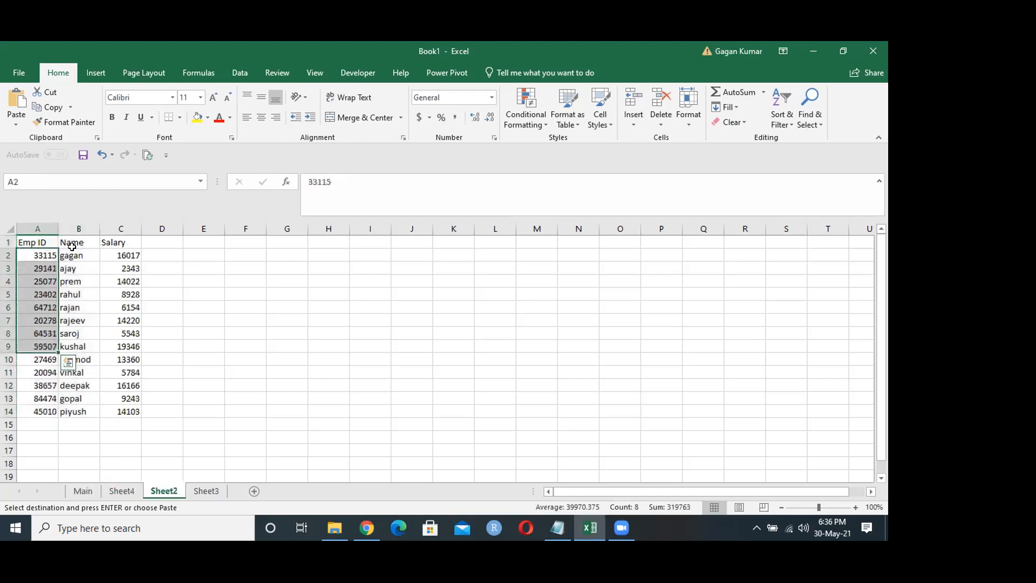
pyautogui.press('Up')
pyautogui.press('Down')
pyautogui.hotkey('shift', 'Right')
pyautogui.hotkey('ctrl', 'shift', 'Down')
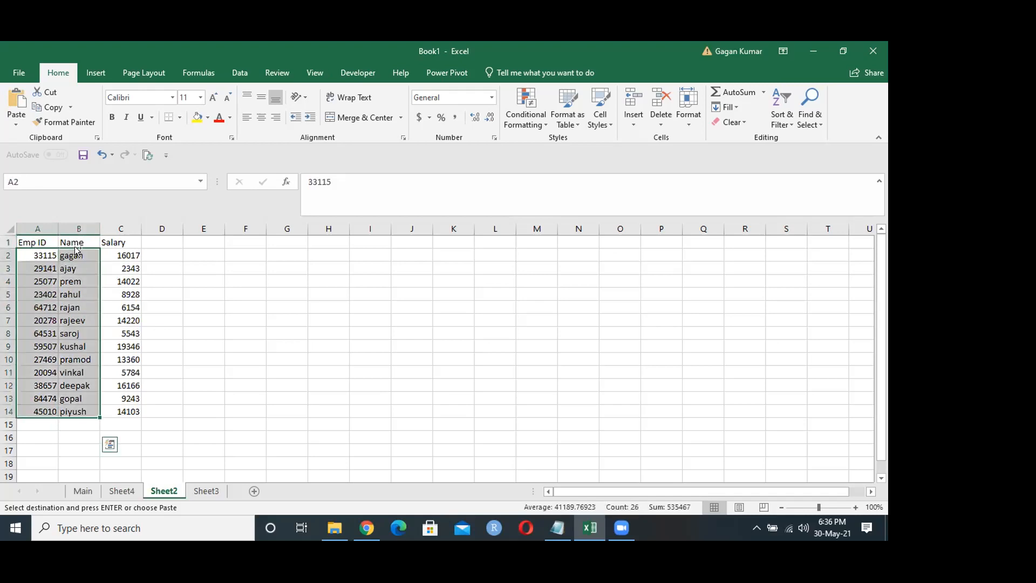
pyautogui.hotkey('ctrl', 'pageup')
pyautogui.hotkey('ctrl', 'pageup')
pyautogui.hotkey('ctrl', 'Down')
pyautogui.press('Down')
pyautogui.hotkey('ctrl', 'v')
# Step: Append the employee IDs and names from Sheet3 A2:B14 to the Main sheet at A28 and check the combined list
pyautogui.hotkey('ctrl', 'pagedown')
pyautogui.hotkey('ctrl', 'pagedown')
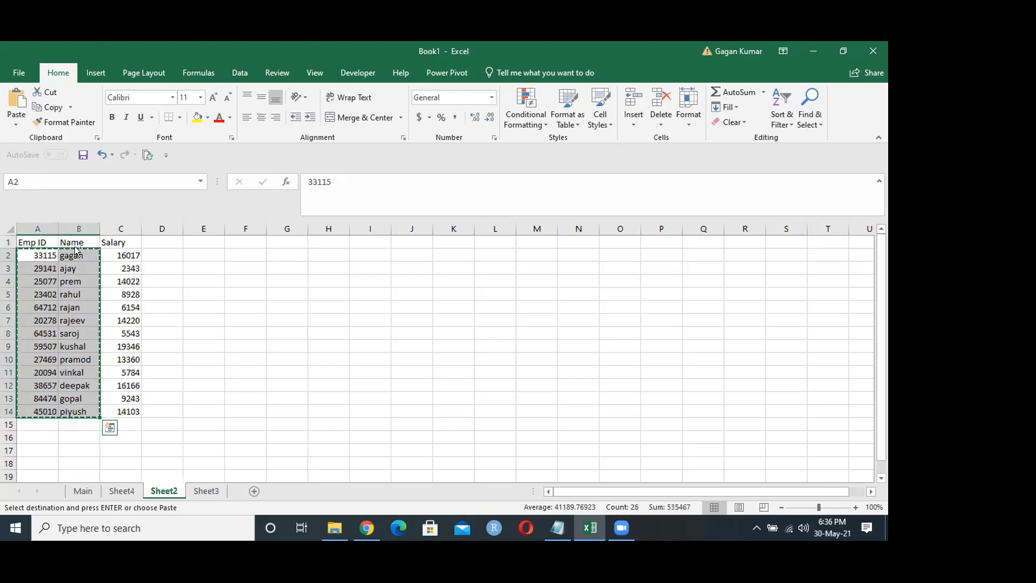
pyautogui.hotkey('ctrl', 'pagedown')
pyautogui.press('Down')
pyautogui.hotkey('shift', 'Right')
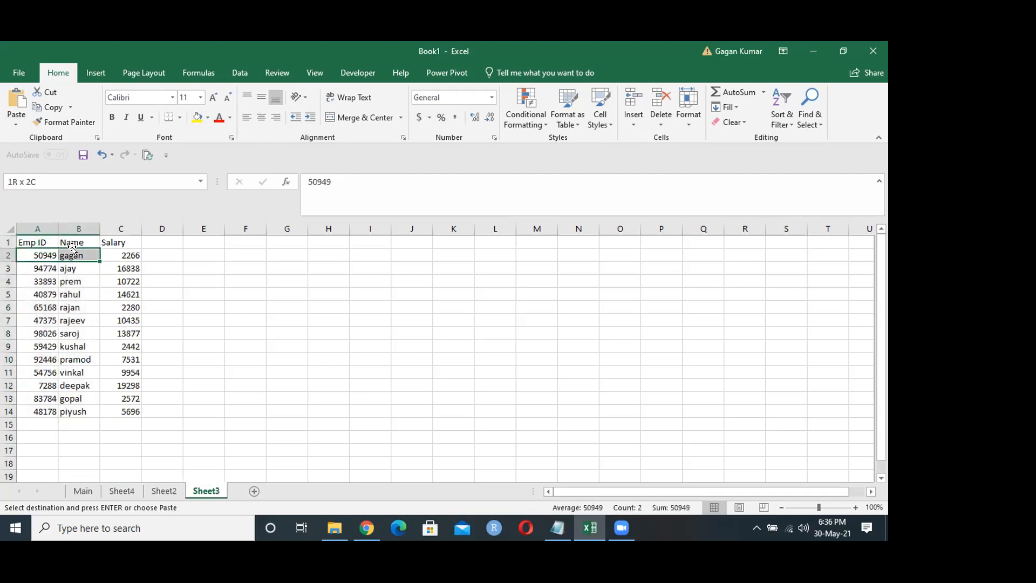
pyautogui.hotkey('ctrl', 'shift', 'Down')
pyautogui.hotkey('ctrl', 'c')
pyautogui.hotkey('ctrl', 'pageup')
pyautogui.hotkey('ctrl', 'pageup')
pyautogui.hotkey('ctrl', 'pageup')
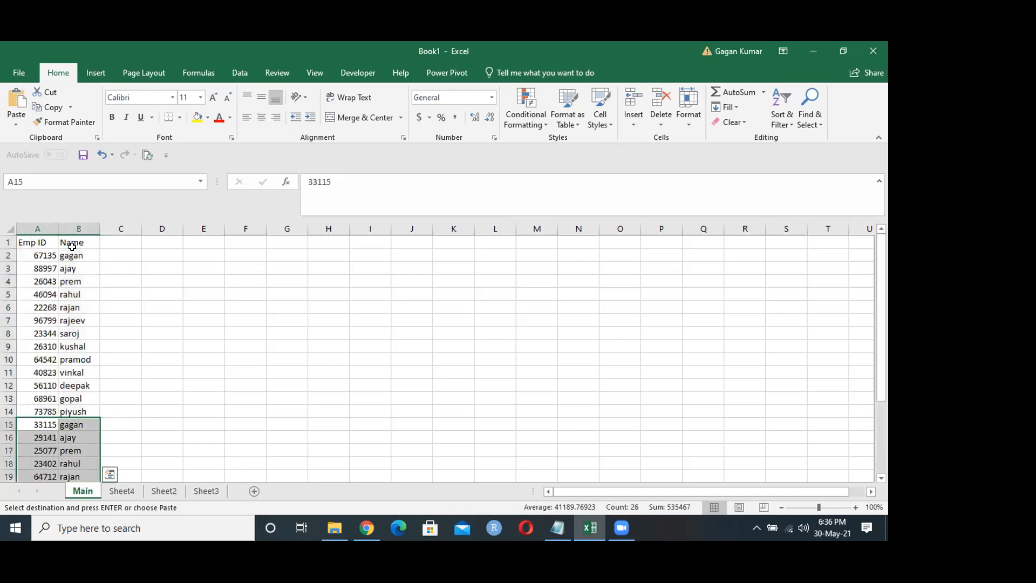
pyautogui.hotkey('ctrl', 'Down')
pyautogui.press('Down')
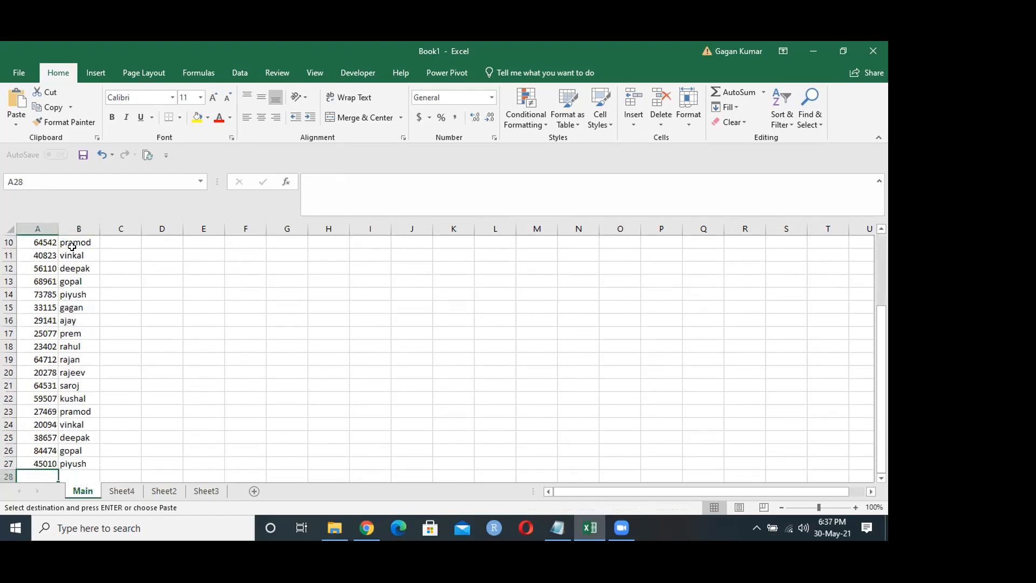
pyautogui.hotkey('ctrl', 'v')
pyautogui.scroll(-4, 71, 246)
pyautogui.hotkey('ctrl', 'Home')
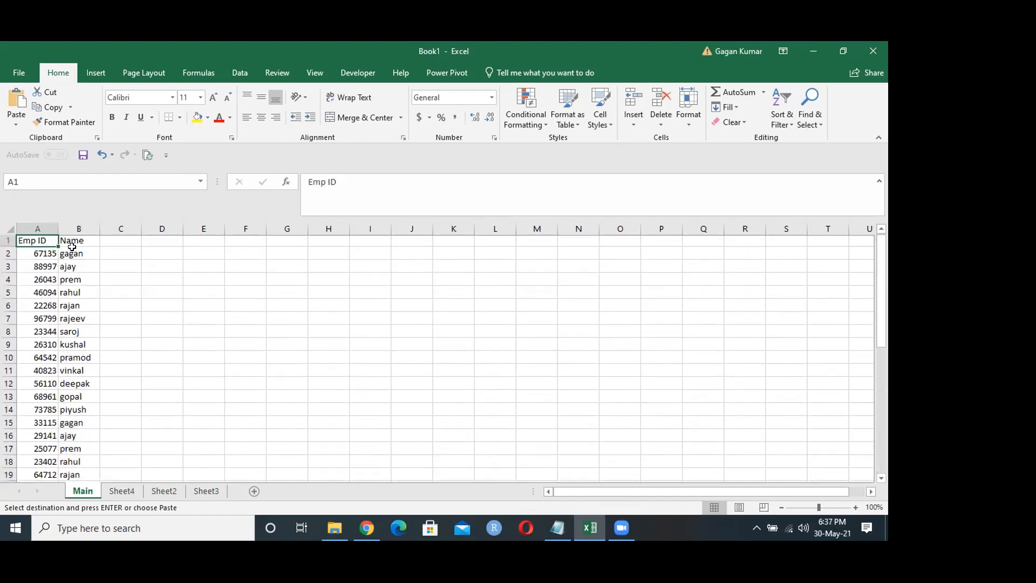
pyautogui.hotkey('ctrl', 'Down')
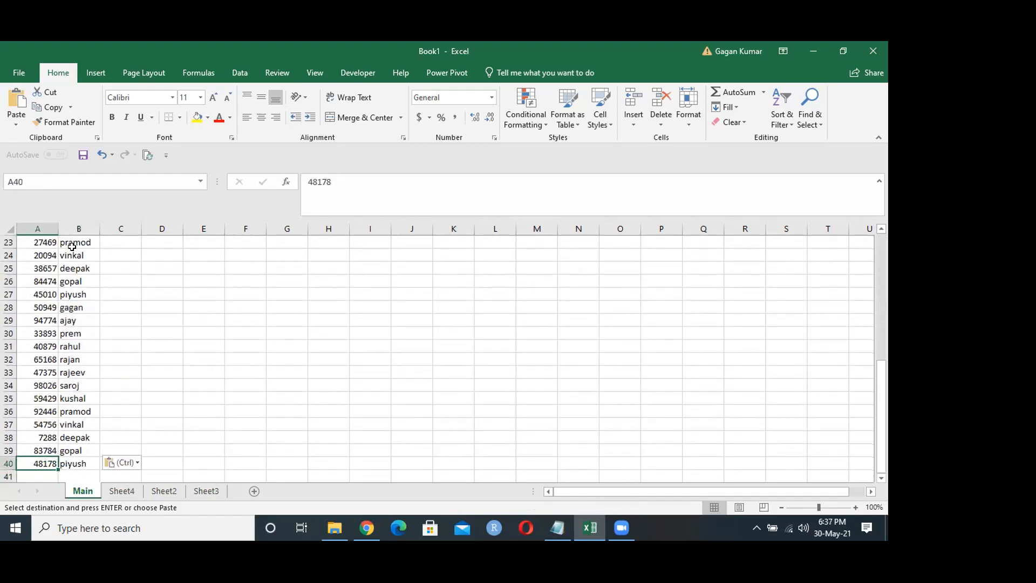
# Step: Add the column header Salary in cell C1 of the Main sheet
pyautogui.hotkey('ctrl', 'Up')
pyautogui.press('Right')
pyautogui.press('Right')
pyautogui.press('F2')
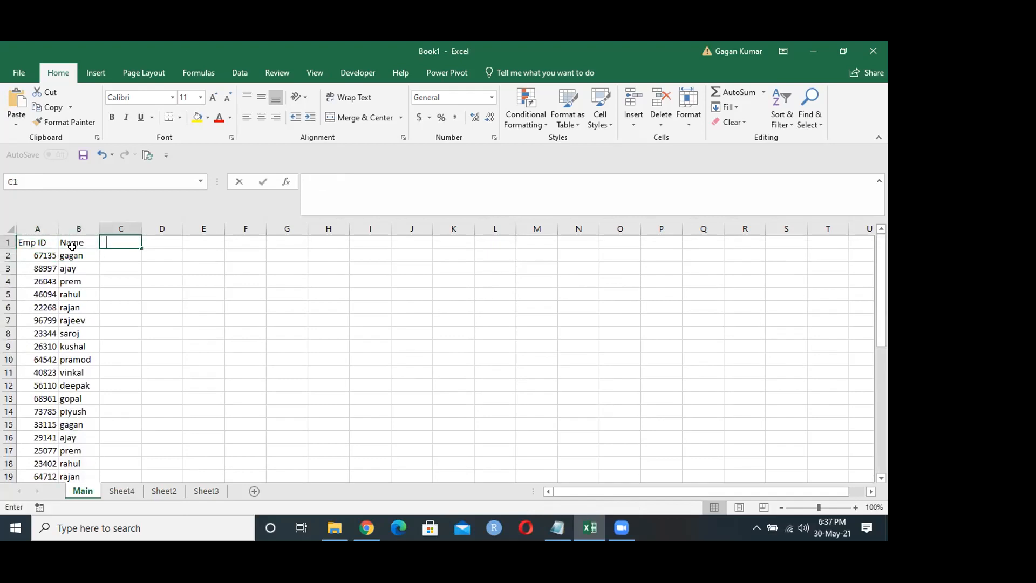
pyautogui.write('Salary')
pyautogui.press('Return')
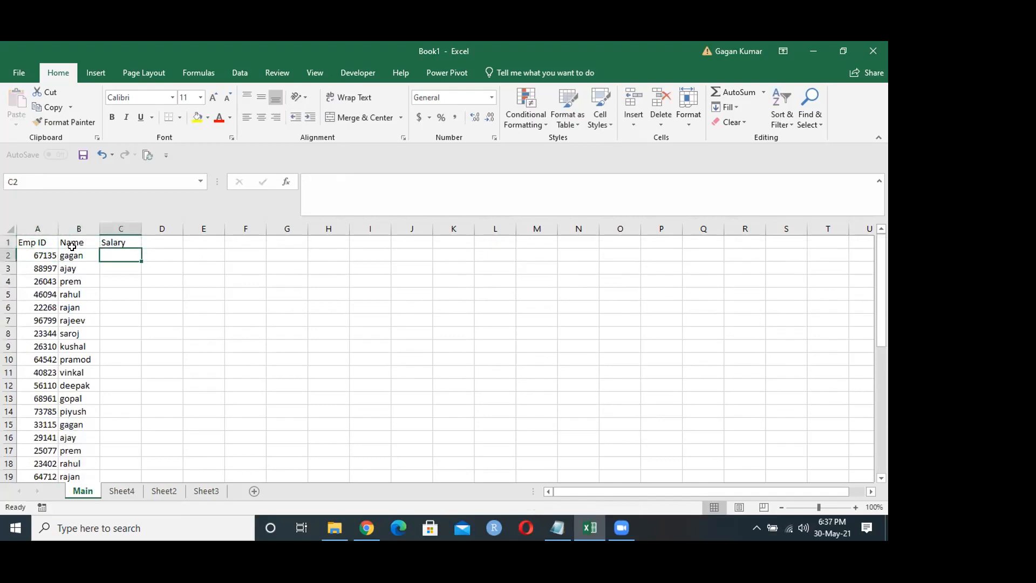
# Step: Enter =VLOOKUP(A2,Sheet4!$A$1:$C$14,3,0) in cell C2 of the Main sheet
pyautogui.write('=VLOOKUP(A2,')
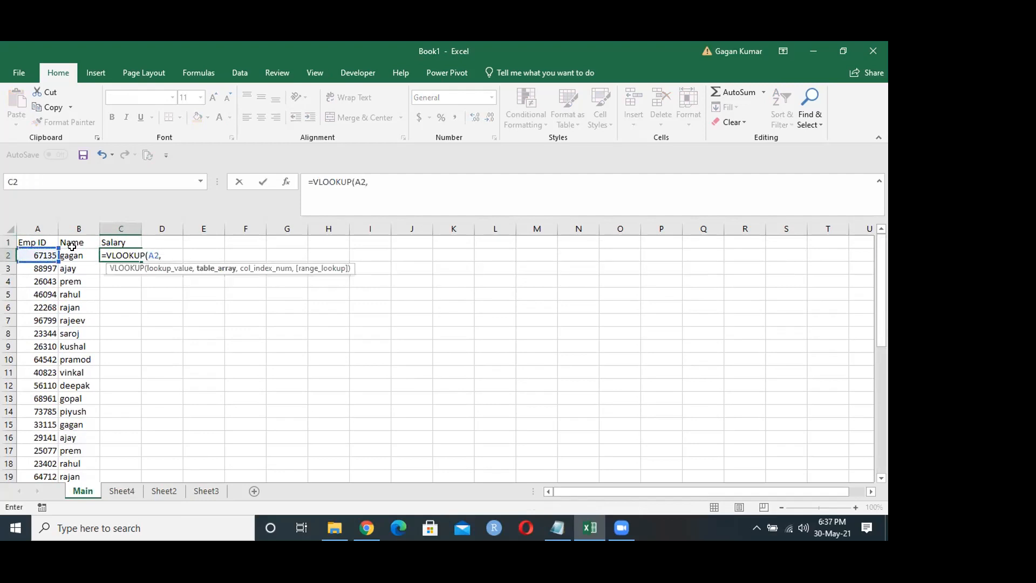
pyautogui.hotkey('ctrl', 'pagedown')
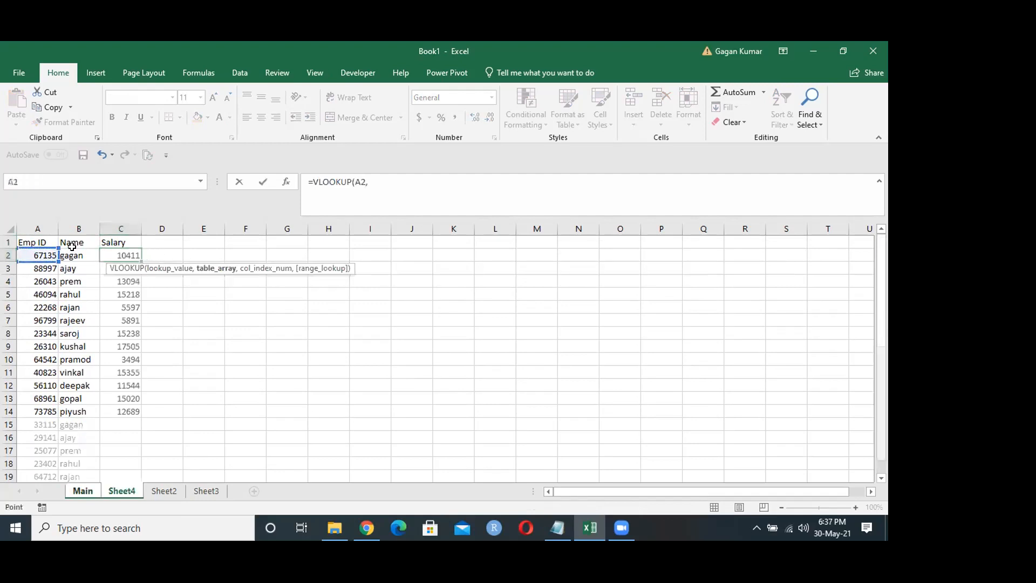
pyautogui.hotkey('ctrl', 'shift', 'Down')
pyautogui.hotkey('ctrl', 'shift', 'Right')
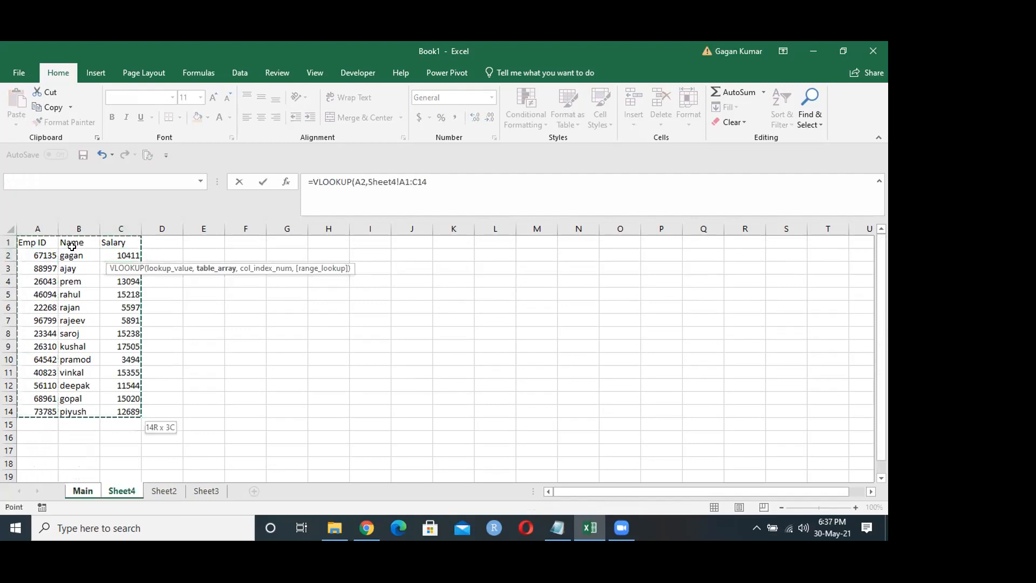
pyautogui.press('F4')
pyautogui.write(',3,')
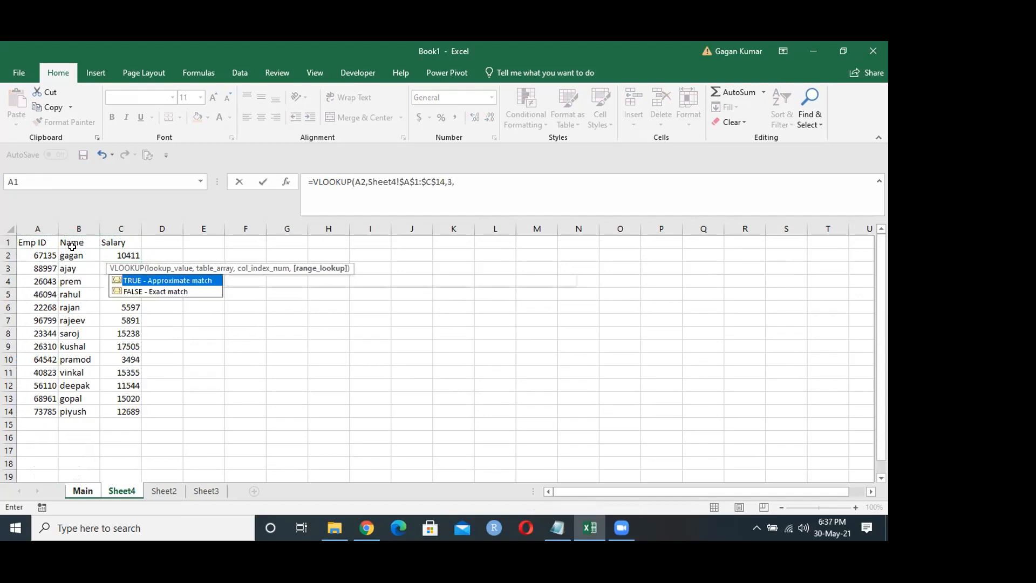
pyautogui.write('0)')
pyautogui.press('Return')
# Step: Fill the Sheet4 salary lookup formula down from C2 to C40
pyautogui.press('Left')
pyautogui.hotkey('ctrl', 'Down')
pyautogui.press('Right')
pyautogui.hotkey('ctrl', 'shift', 'Up')
pyautogui.hotkey('ctrl', 'd')
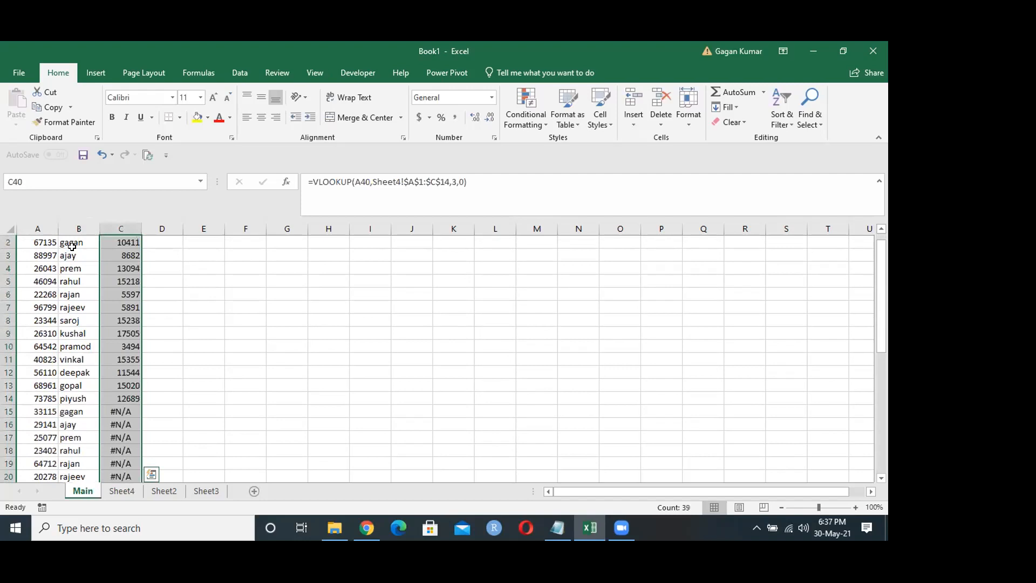
# Step: Edit the formula in C2 to put an IFERROR function in front of the VLOOKUP
pyautogui.hotkey('ctrl', 'Up')
pyautogui.press('Down')
pyautogui.press('F2')
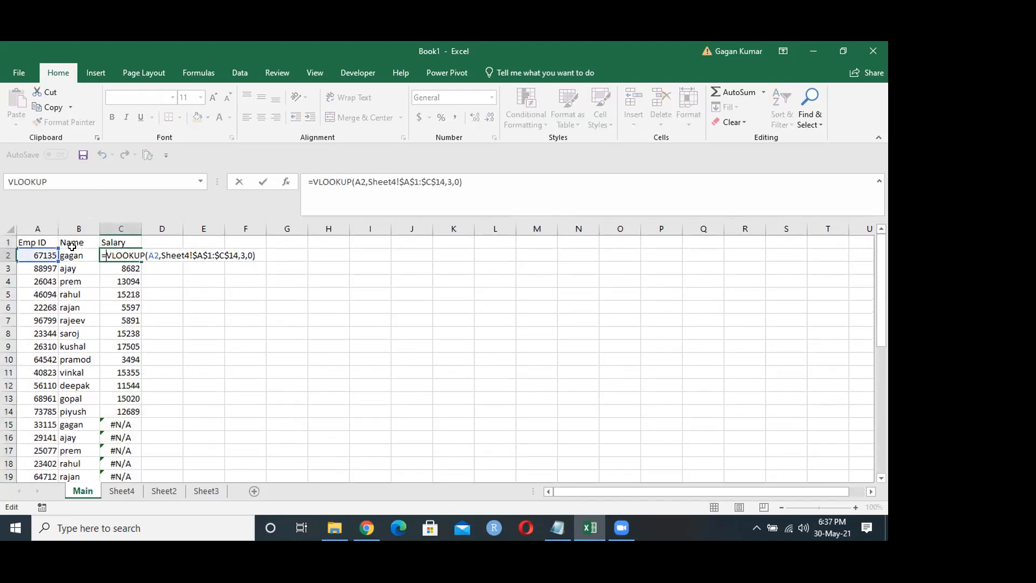
pyautogui.write('if')
pyautogui.press('Down')
pyautogui.press('Tab')
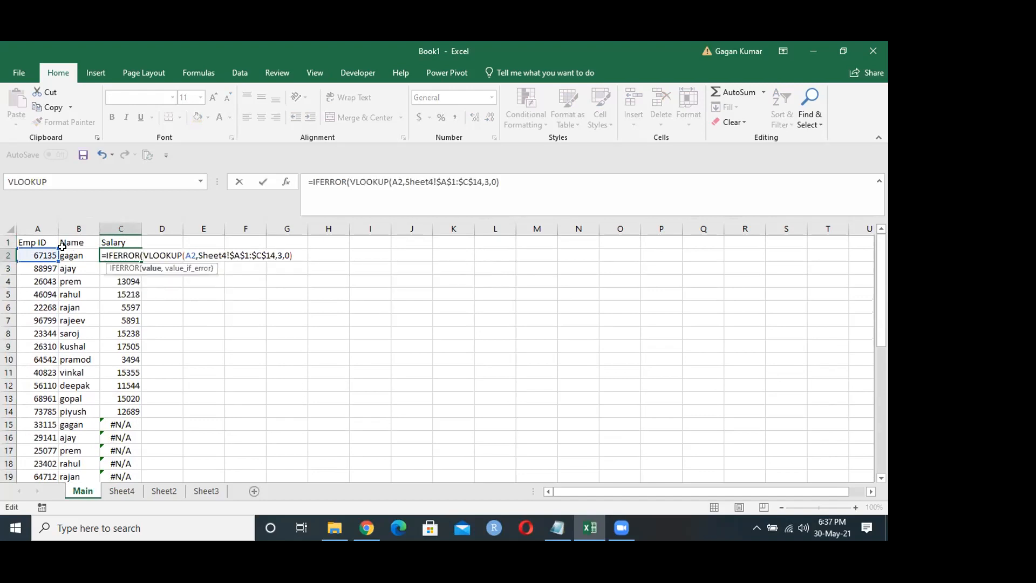
# Step: Complete the IFERROR in C2 with VLOOKUP(A2,Sheet2!$A$1:$C$14,3,0) as the value if error
pyautogui.write(',vl')
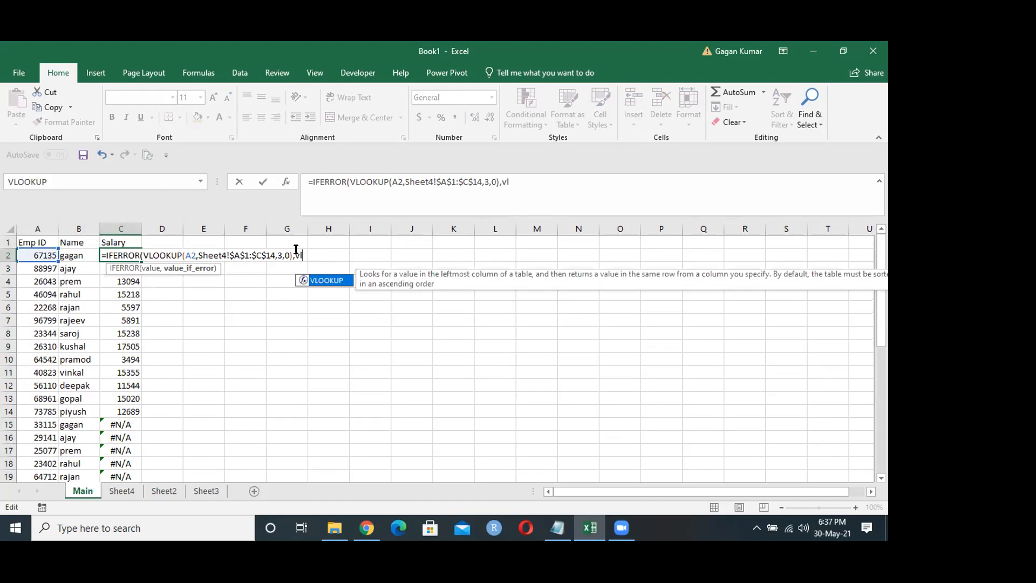
pyautogui.press('Tab')
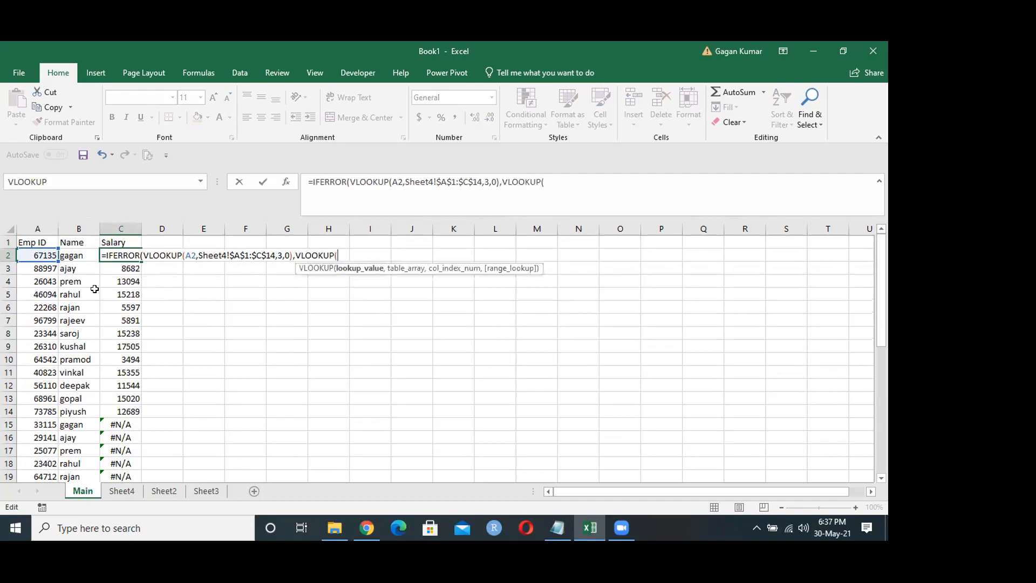
pyautogui.click(46, 253)
pyautogui.write(',')
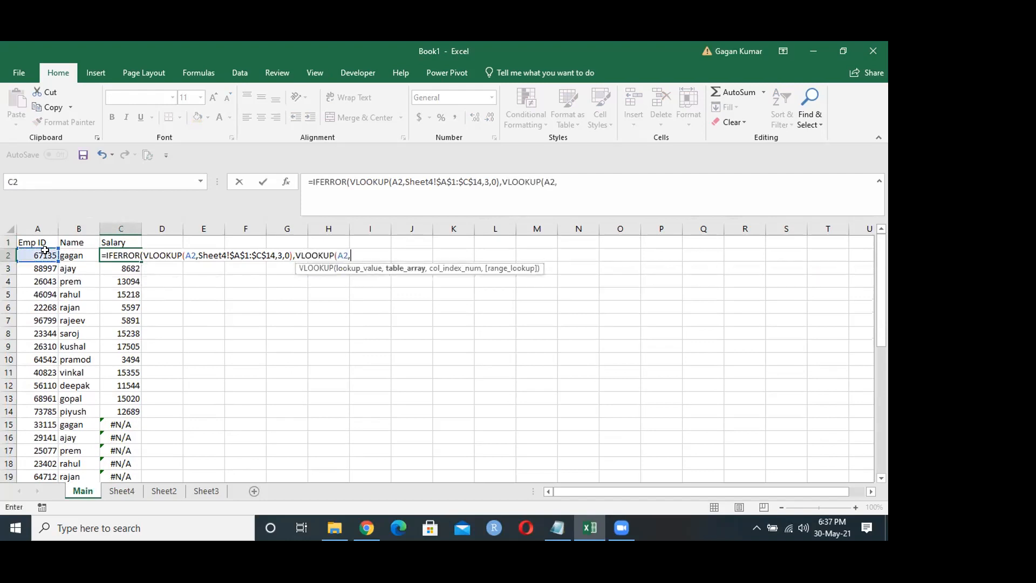
pyautogui.hotkey('ctrl', 'pagedown')
pyautogui.hotkey('ctrl', 'pagedown')
pyautogui.hotkey('ctrl', 'shift', 'Down')
pyautogui.hotkey('ctrl', 'shift', 'Right')
pyautogui.press('F4')
pyautogui.write(',,')
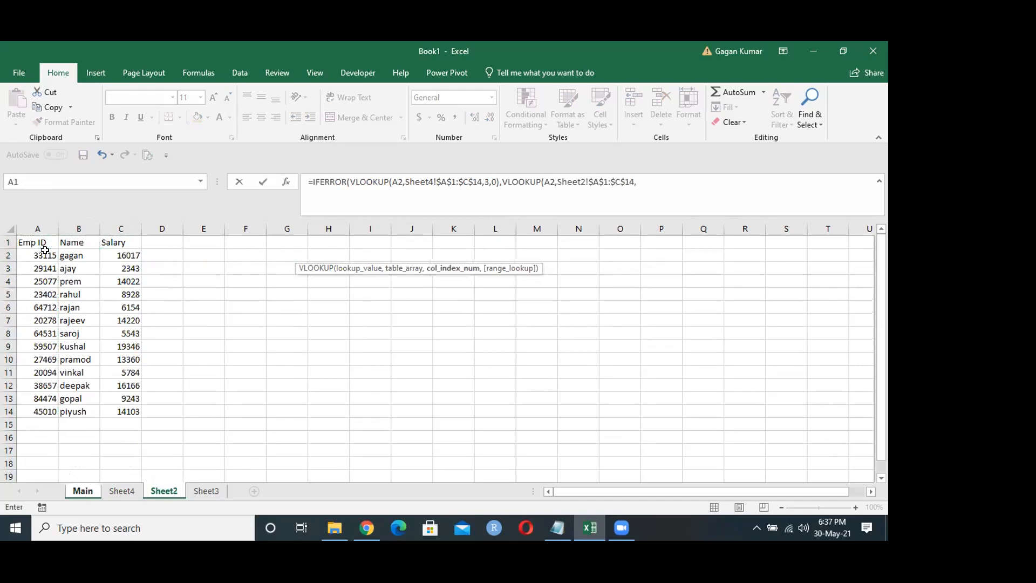
pyautogui.press('BackSpace')
pyautogui.write('3,')
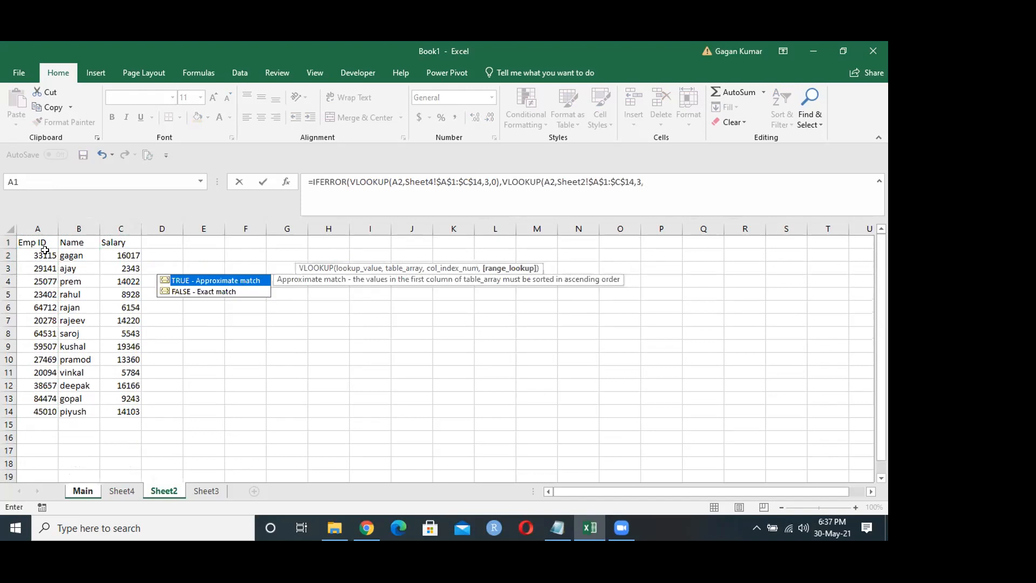
pyautogui.write('0))')
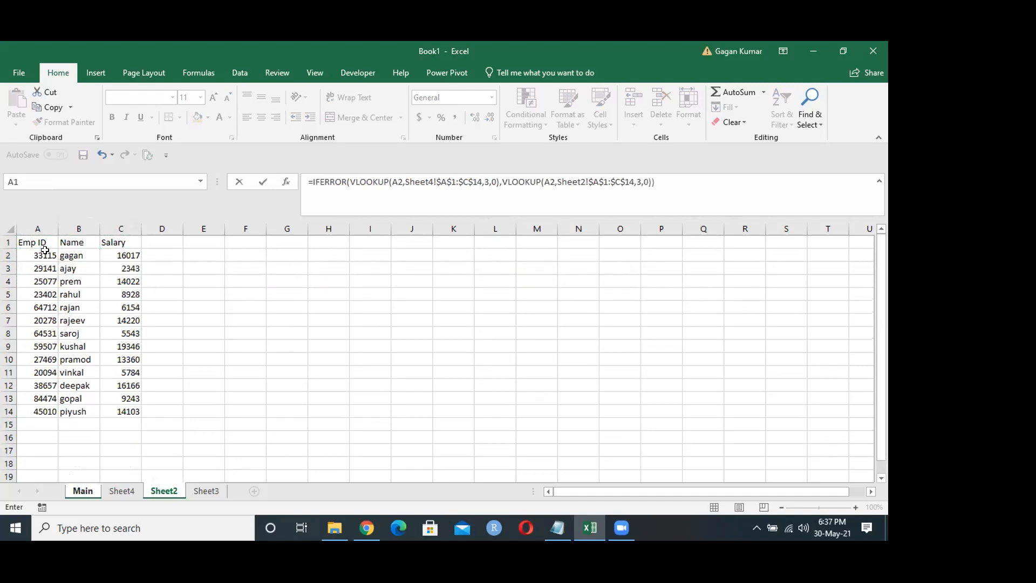
pyautogui.press('Return')
# Step: Fill the IFERROR formula covering Sheet4 and Sheet2 down from C2 to C40
pyautogui.press('Up')
pyautogui.hotkey('ctrl', 'shift', 'Down')
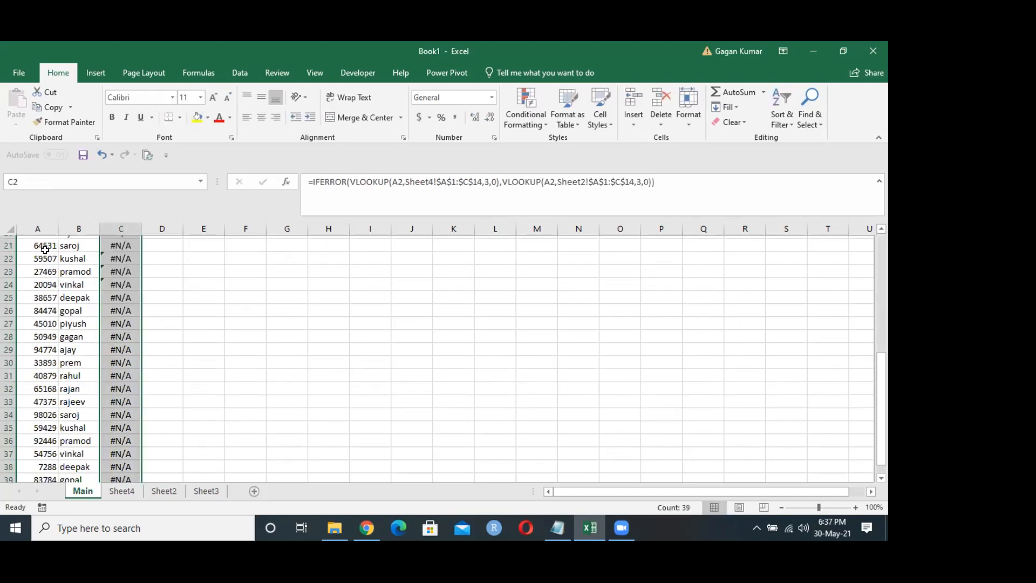
pyautogui.hotkey('ctrl', 'd')
pyautogui.hotkey('ctrl', 'shift', 'Up')
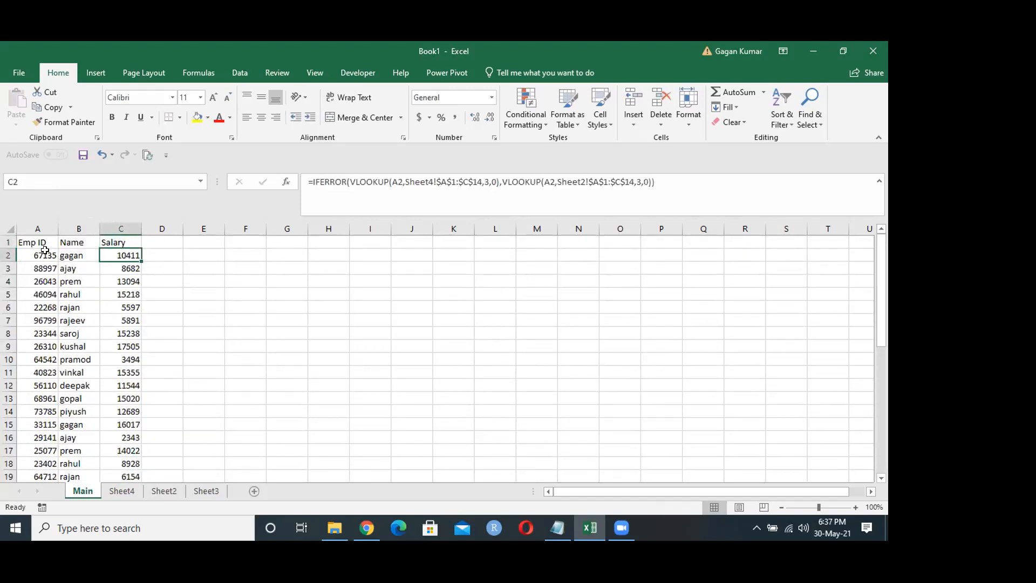
# Step: Wrap the formula in C2 in another IFERROR and start a VLOOKUP as its value if error
pyautogui.press('F2')
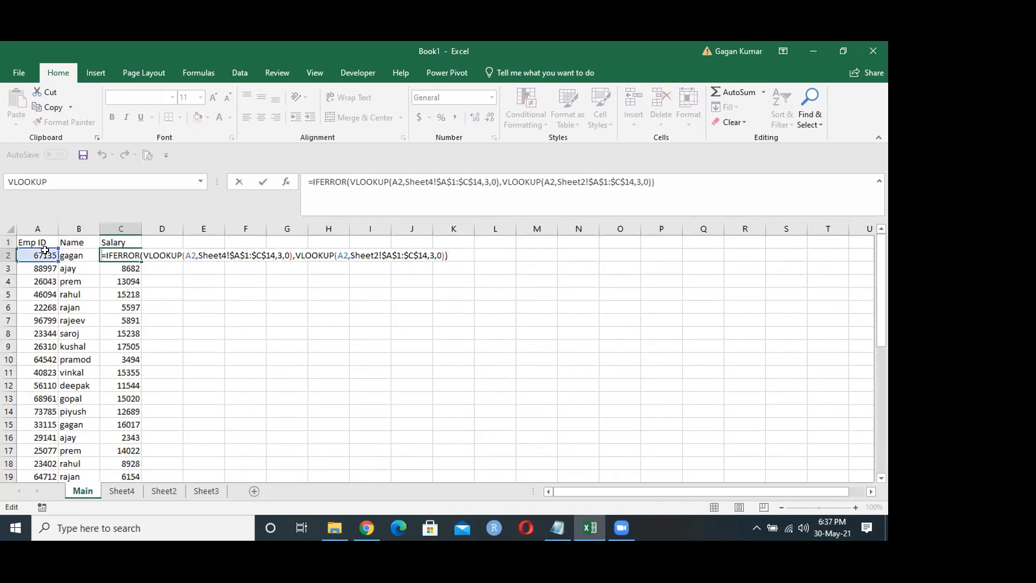
pyautogui.write('IFERROR(')
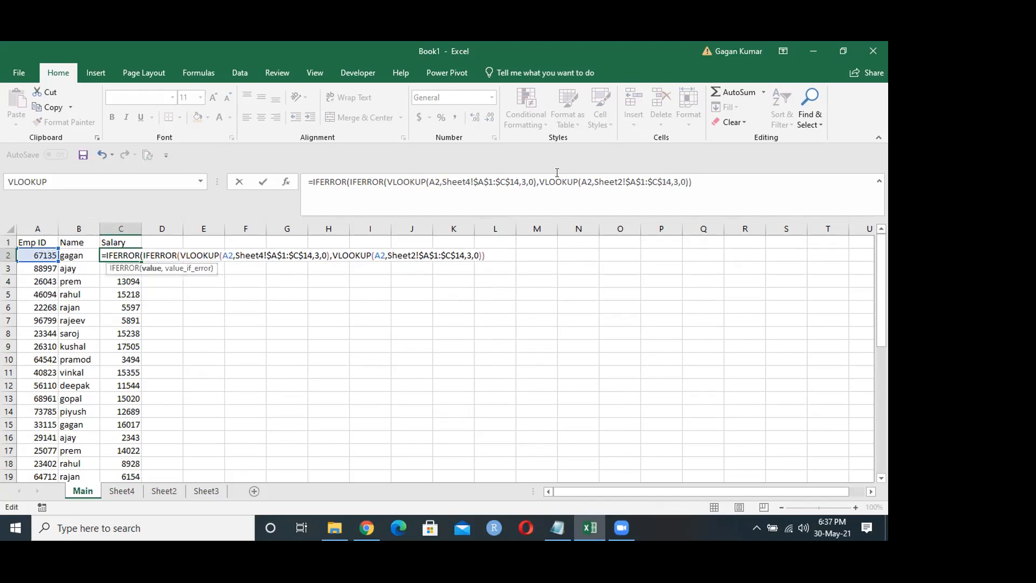
pyautogui.click(714, 191)
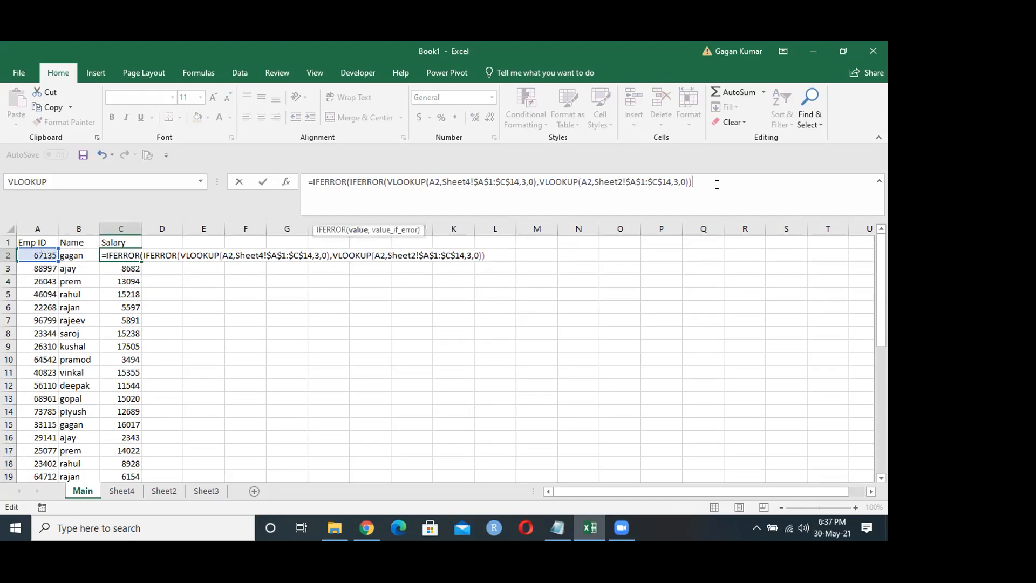
pyautogui.write(',VLOOKUP(')
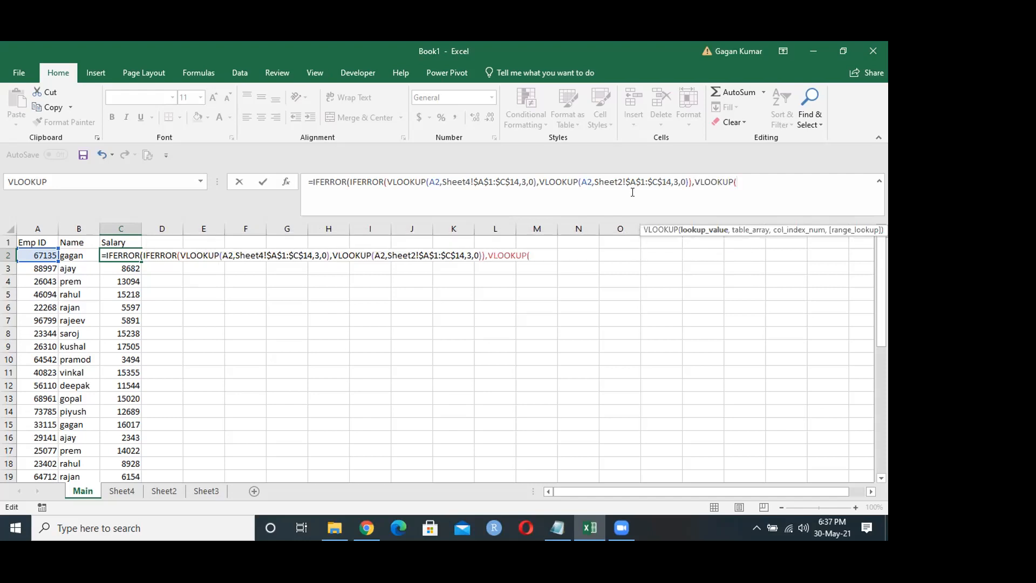
# Step: Complete the final VLOOKUP in C2 with A2,Sheet3!$A$1:$C$14,3,0 and close the outer IFERROR
pyautogui.click(28, 253)
pyautogui.write(',')
pyautogui.click(203, 492)
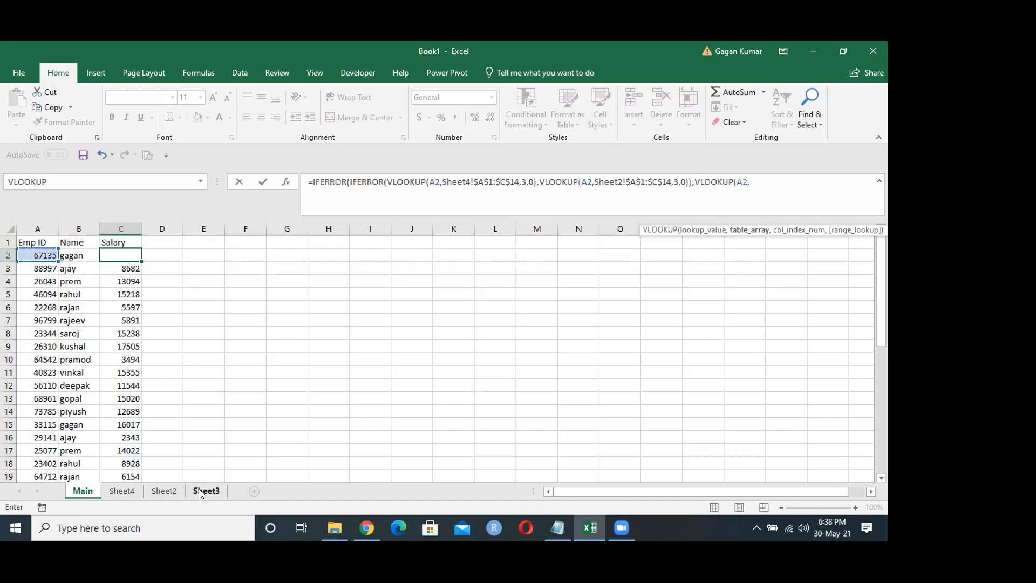
pyautogui.moveTo(33, 242); pyautogui.dragTo(135, 412)
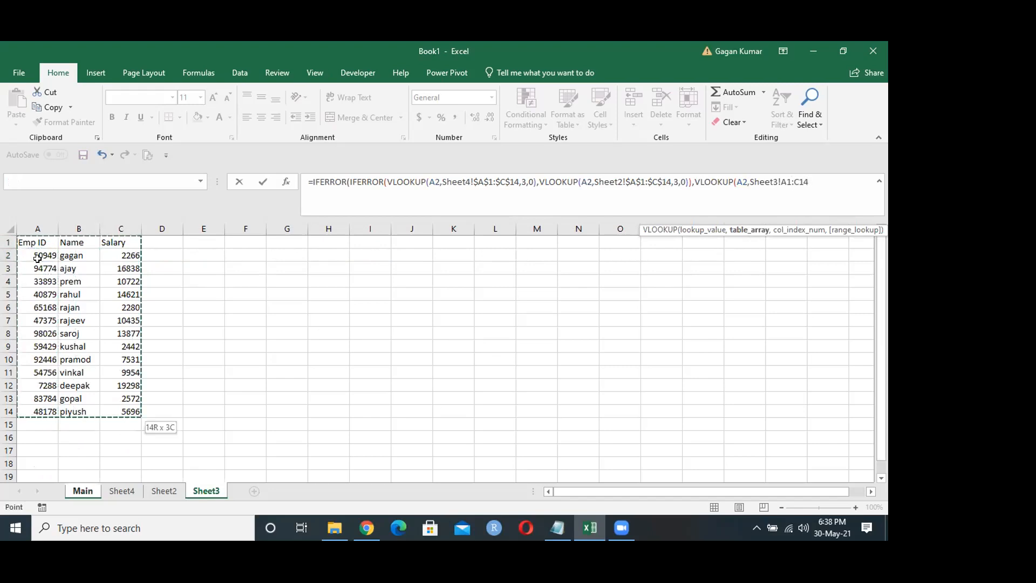
pyautogui.press('F4')
pyautogui.write(',')
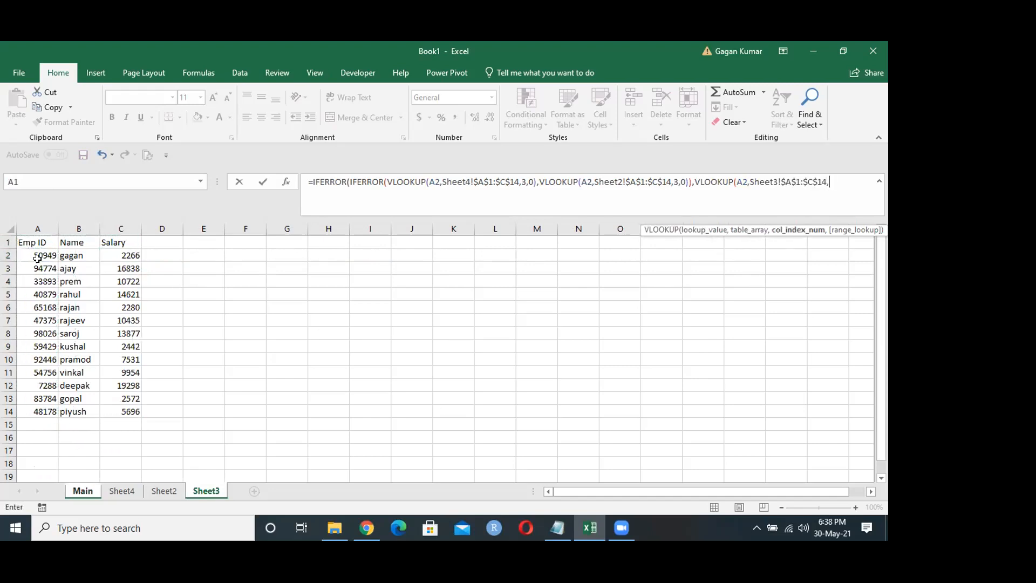
pyautogui.write('3,')
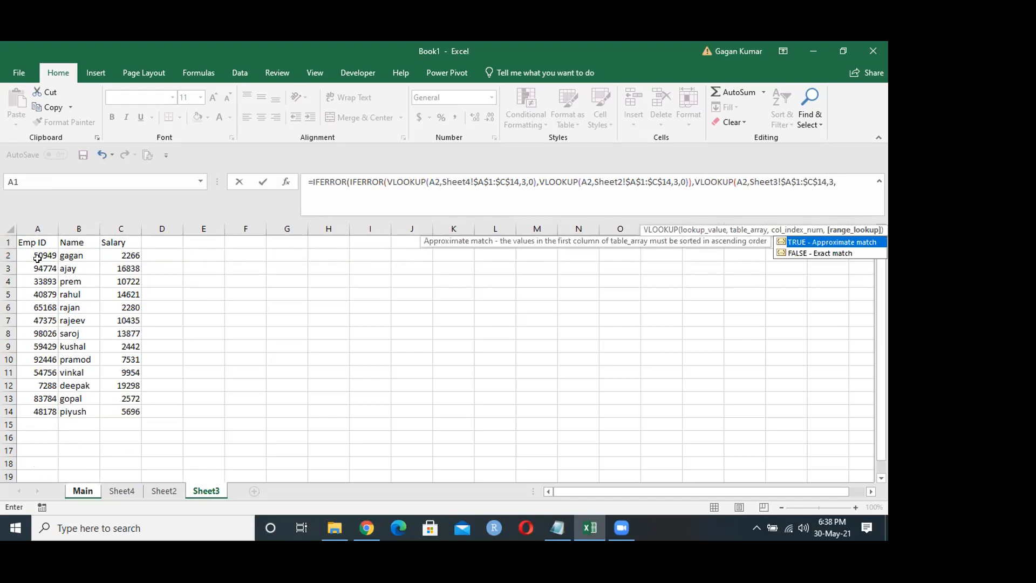
pyautogui.write('0))')
pyautogui.press('Return')
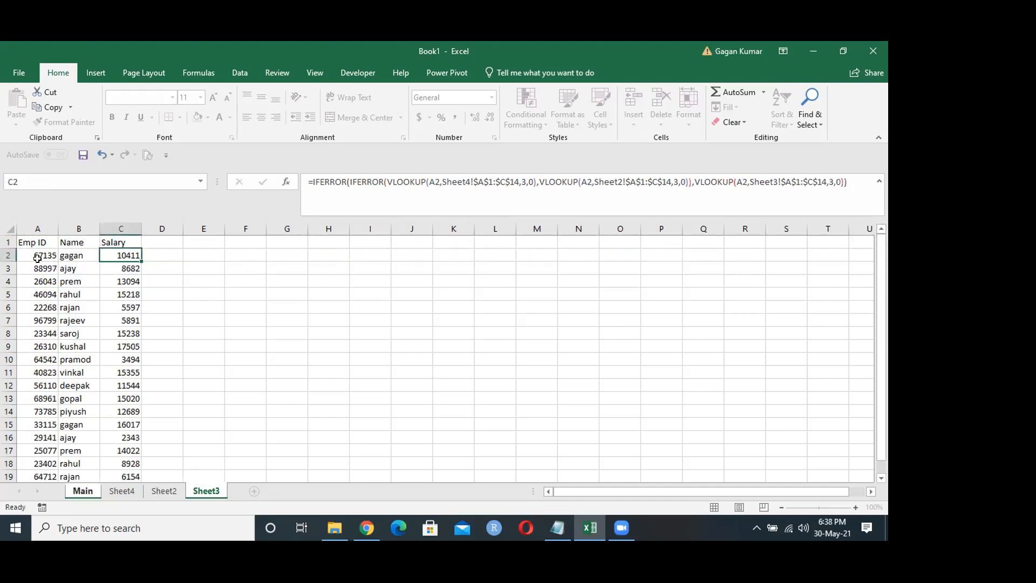
# Step: Fill the nested IFERROR formula covering Sheet4, Sheet2 and Sheet3 down from C2 to C40
pyautogui.hotkey('ctrl', 'shift', 'Down')
pyautogui.hotkey('ctrl', 'd')
pyautogui.press('Down')
pyautogui.press('Down')
pyautogui.press('Down')
pyautogui.press('Down')
pyautogui.press('Down')
pyautogui.press('Down')
pyautogui.press('Down')
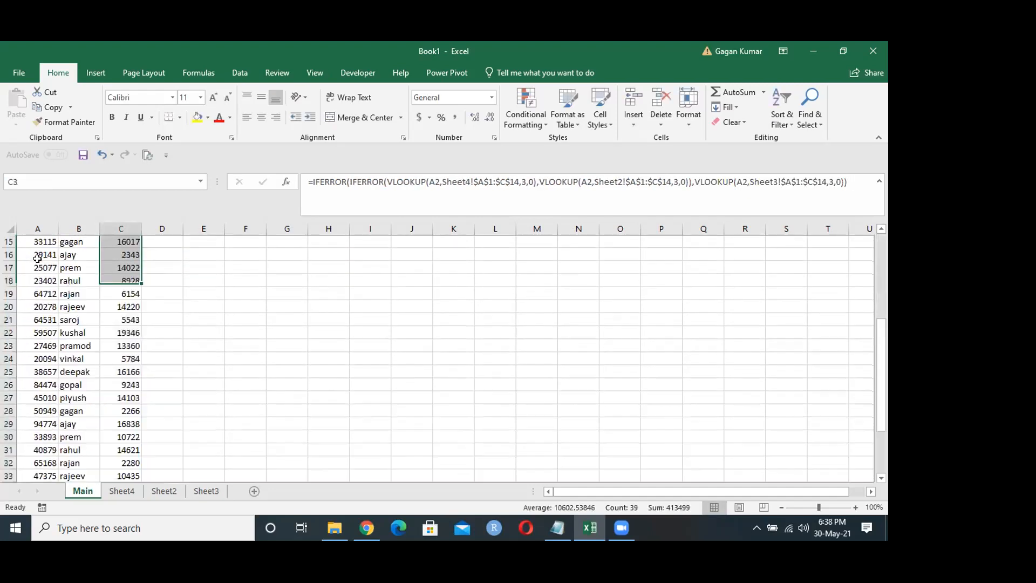
pyautogui.hotkey('ctrl', 'Down')
pyautogui.press('Down')
pyautogui.hotkey('ctrl', 'Up')
pyautogui.hotkey('ctrl', 'Up')
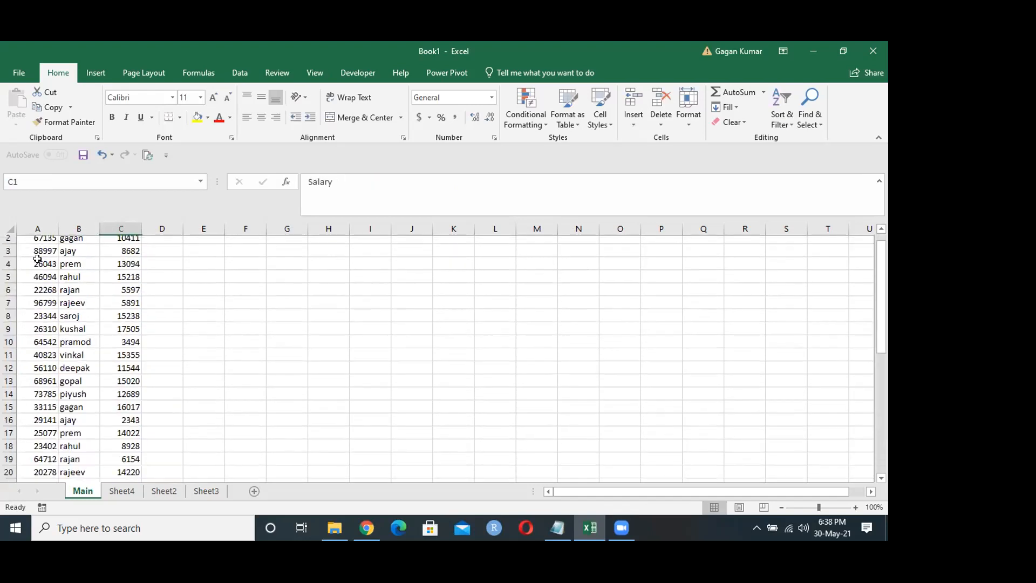
# Step: Review the filled lookup formulas in the Salary column from the first to the last employee row
pyautogui.press('Down')
pyautogui.press('Down')
pyautogui.press('Down')
pyautogui.press('Down')
pyautogui.press('Down')
pyautogui.press('Down')
pyautogui.press('Down')
pyautogui.press('Down')
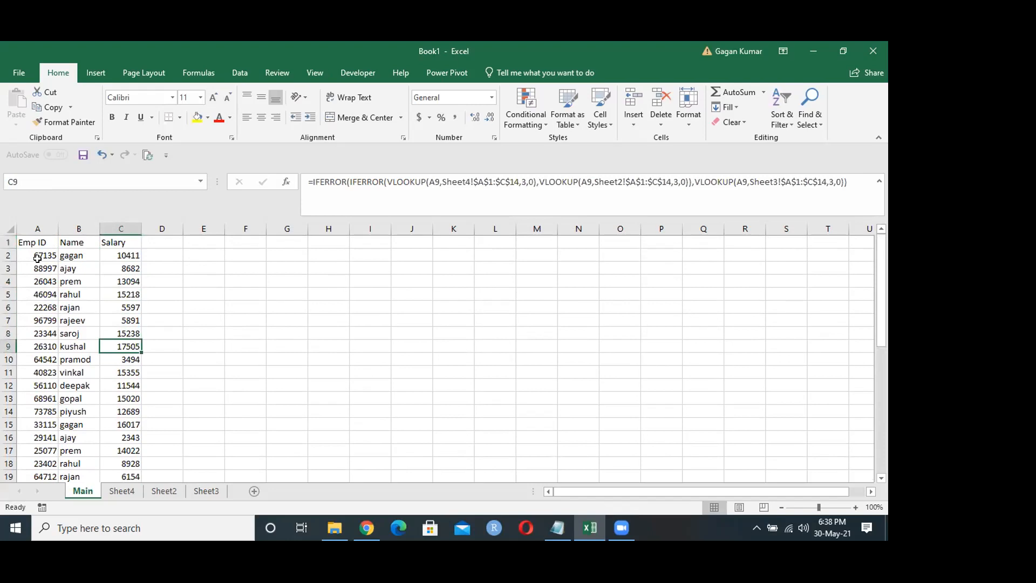
pyautogui.press('Down')
pyautogui.press('Down')
pyautogui.hotkey('ctrl', 'Down')
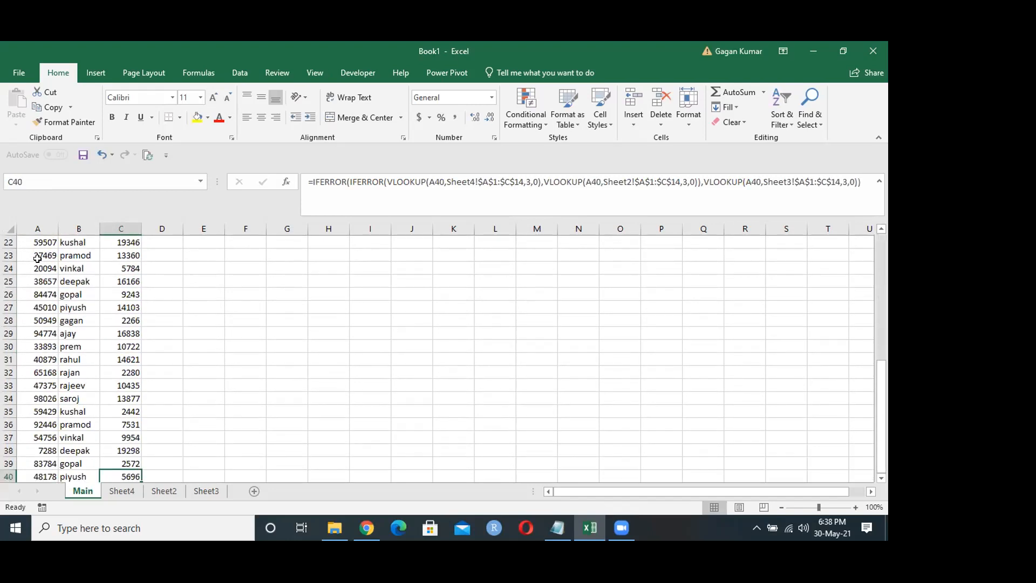
pyautogui.hotkey('ctrl', 'Up')
pyautogui.press('Down')
pyautogui.press('Down')
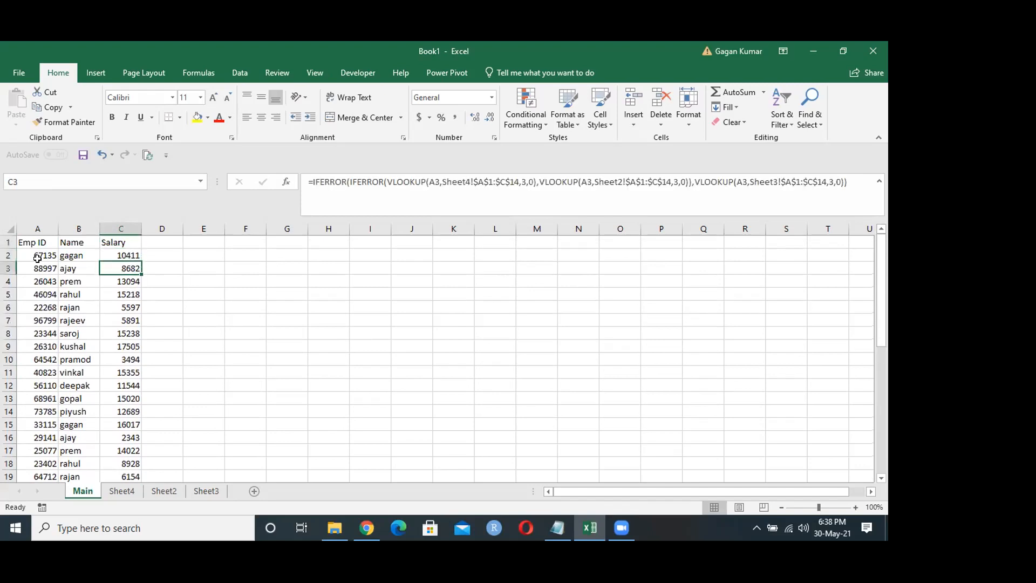
pyautogui.press('Up')
pyautogui.press('Up')
pyautogui.press('Down')
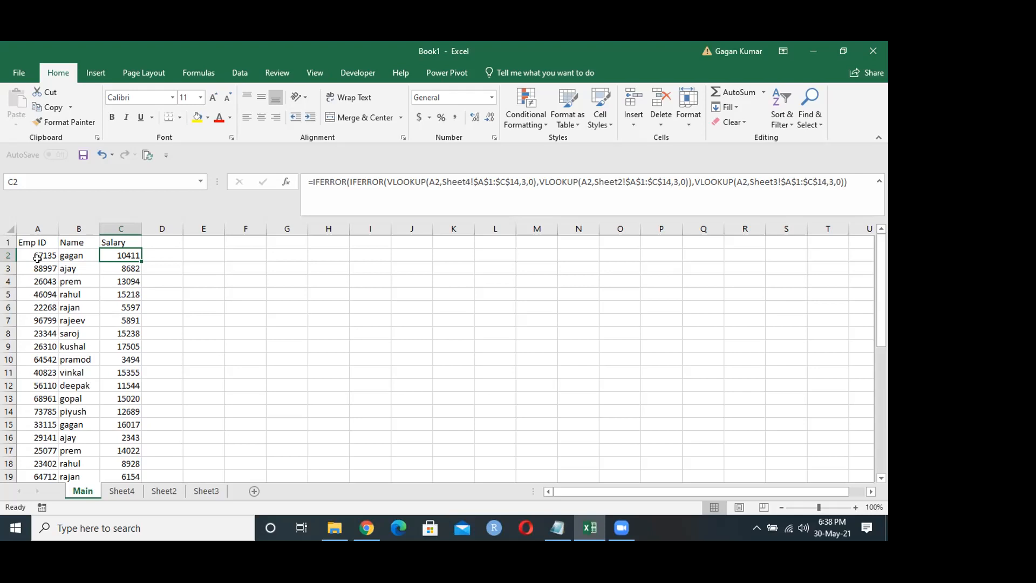
pyautogui.press('Left')
pyautogui.press('Up')
pyautogui.press('Left')
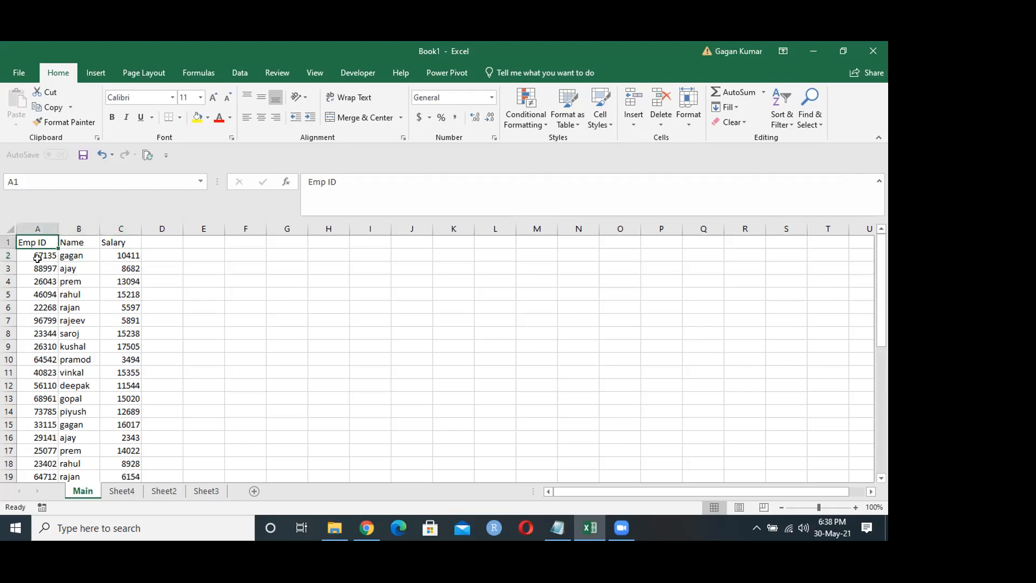
pyautogui.hotkey('shift', 'Down')
pyautogui.hotkey('shift', 'Down')
pyautogui.hotkey('shift', 'Down')
pyautogui.hotkey('shift', 'Down')
pyautogui.hotkey('shift', 'Down')
pyautogui.hotkey('shift', 'Down')
pyautogui.hotkey('shift', 'Down')
pyautogui.hotkey('shift', 'Down')
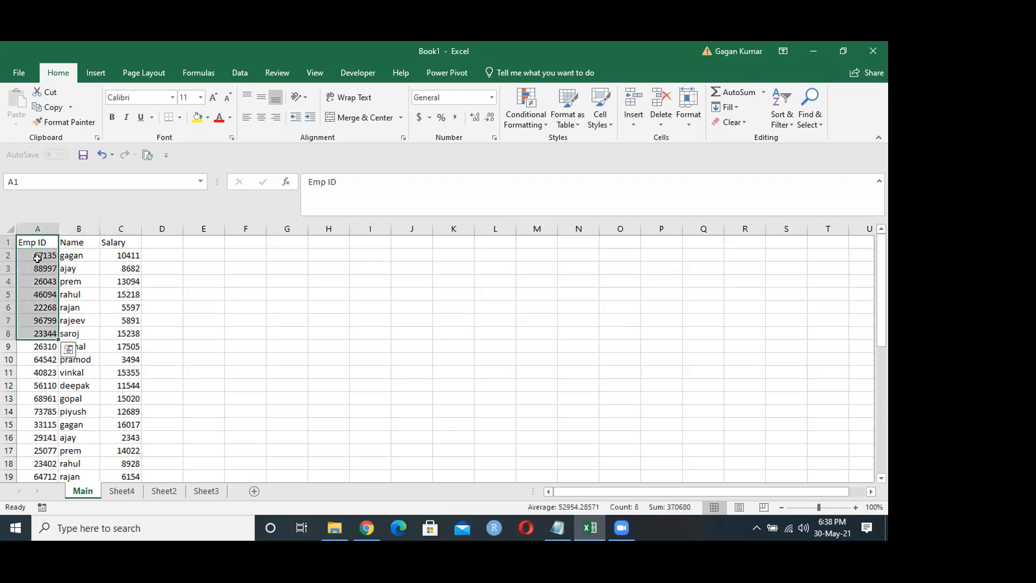
pyautogui.press('Right')
pyautogui.press('Right')
pyautogui.press('Right')
pyautogui.press('Right')
pyautogui.press('Right')
pyautogui.press('Right')
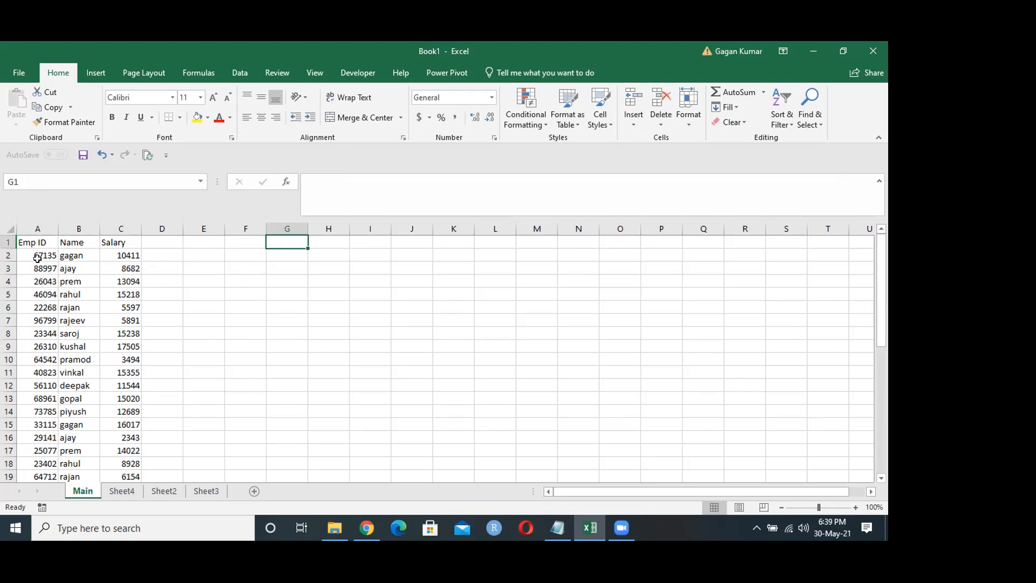
pyautogui.press('Down')
pyautogui.press('Down')
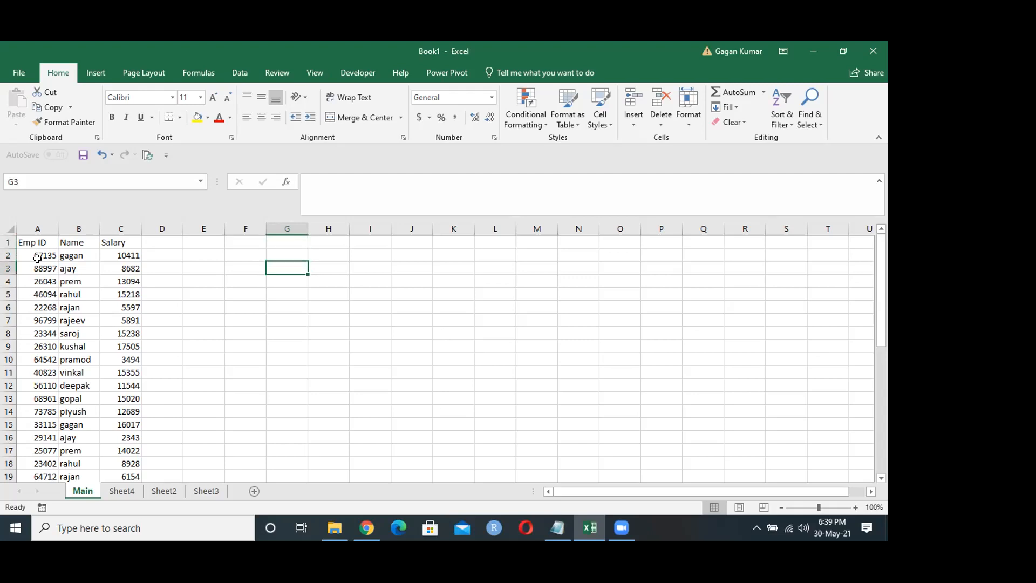
pyautogui.press('Up')
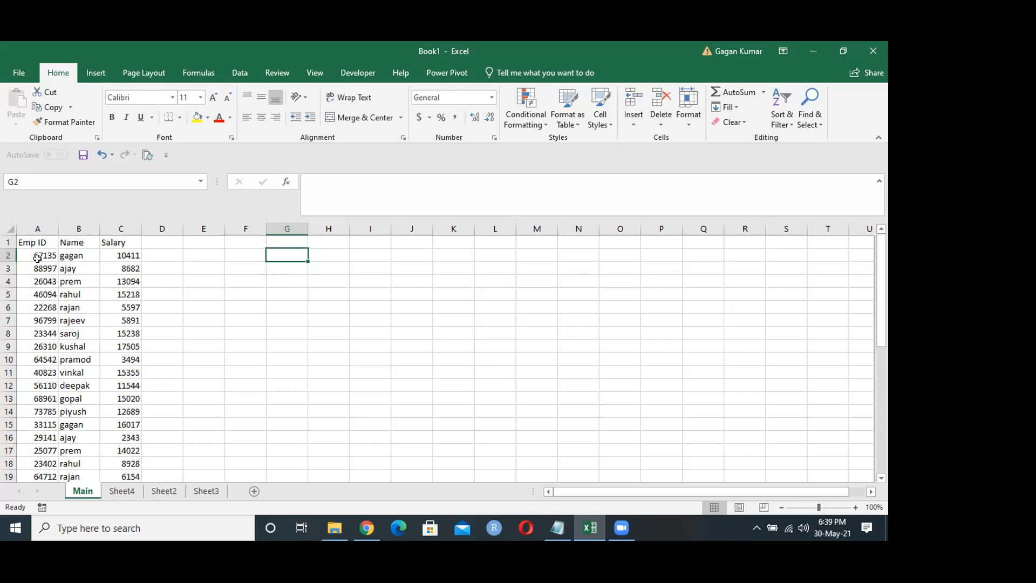
pyautogui.press('Left')
pyautogui.press('Left')
pyautogui.press('Left')
pyautogui.press('Left')
pyautogui.press('Left')
pyautogui.press('Left')
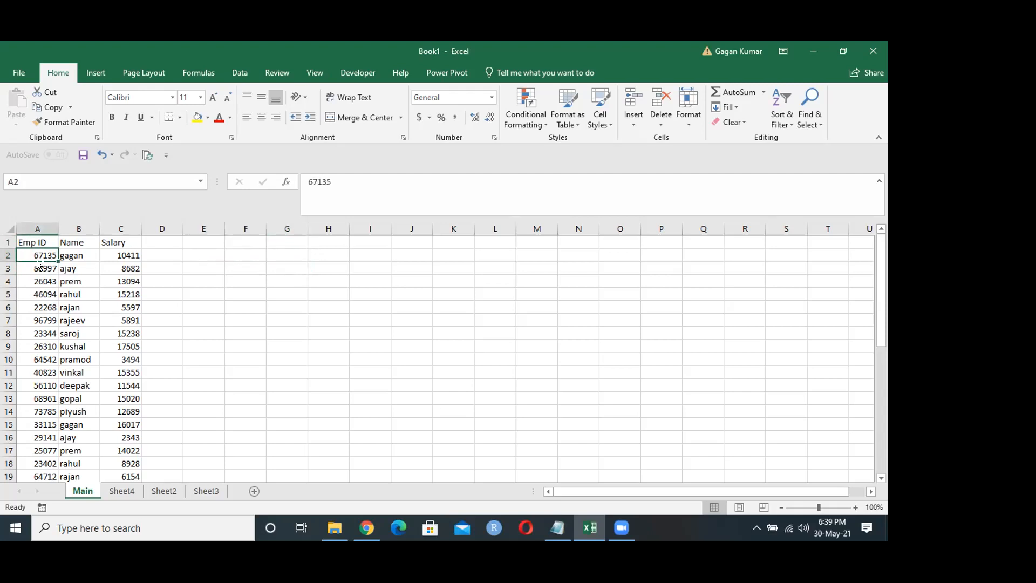
pyautogui.hotkey('ctrl', 'shift', 'Down')
pyautogui.hotkey('shift', 'Right')
pyautogui.press('Left')
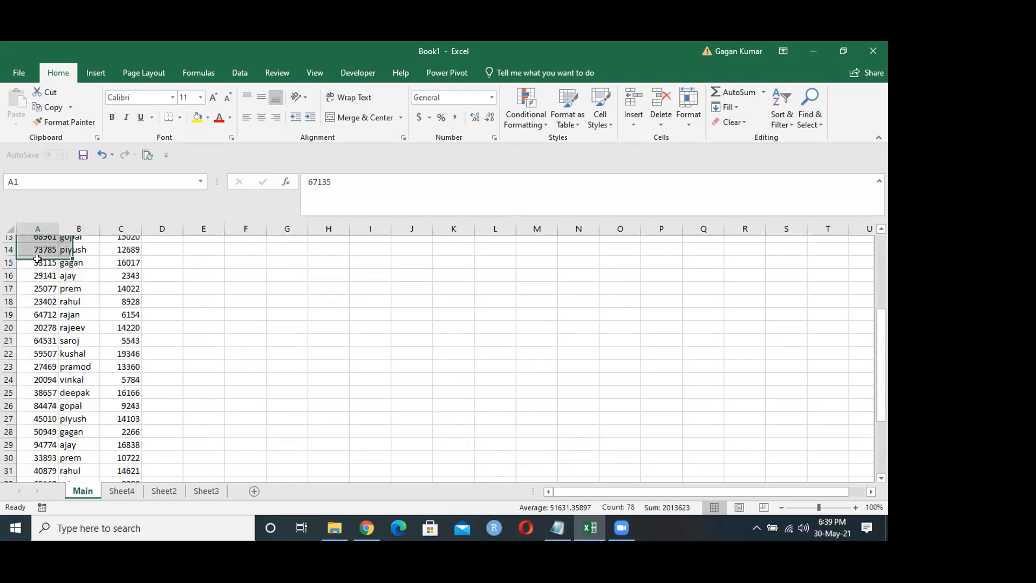
# Step: Enter the column header >10000 in cell E1
pyautogui.press('Right')
pyautogui.press('Right')
pyautogui.press('Right')
pyautogui.press('Right')
pyautogui.press('Up')
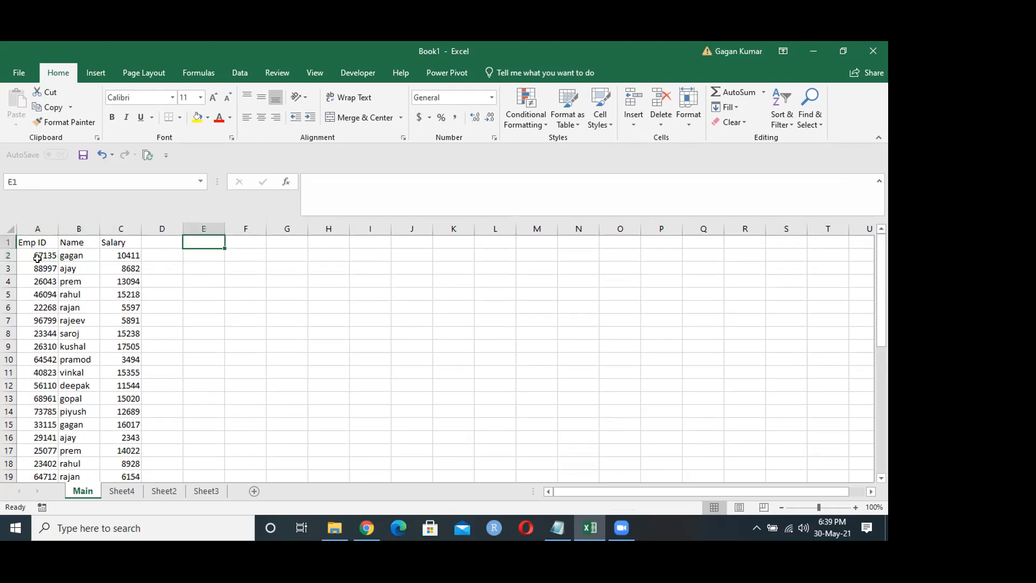
pyautogui.write('>1000')
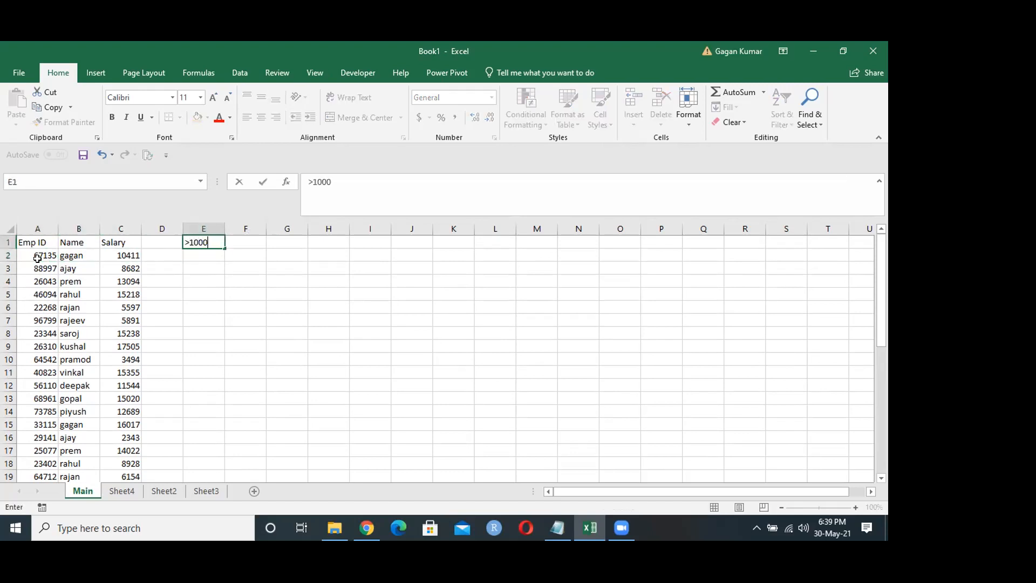
pyautogui.press('Return')
pyautogui.press('Up')
pyautogui.press('F2')
pyautogui.press('BackSpace')
pyautogui.write('00')
pyautogui.press('Return')
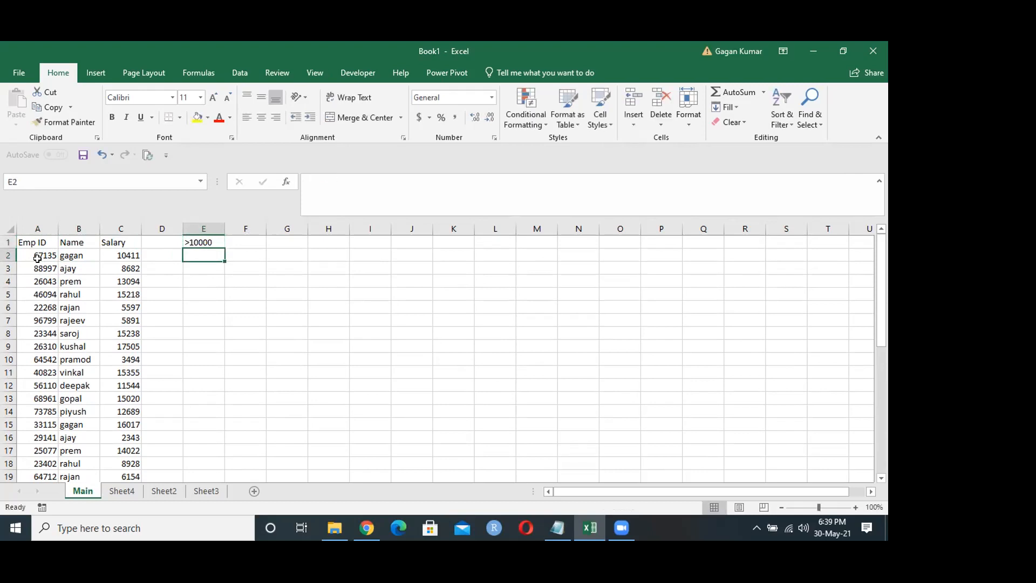
# Step: Enter 0 in cell E2 under the >10000 header
pyautogui.press('Down')
pyautogui.press('Up')
pyautogui.write('0')
pyautogui.hotkey('ctrl', 'Return')
# Step: Enter =IF(C2>10000,C2,0) in E2 to return only a salary above 10000
pyautogui.click(131, 250)
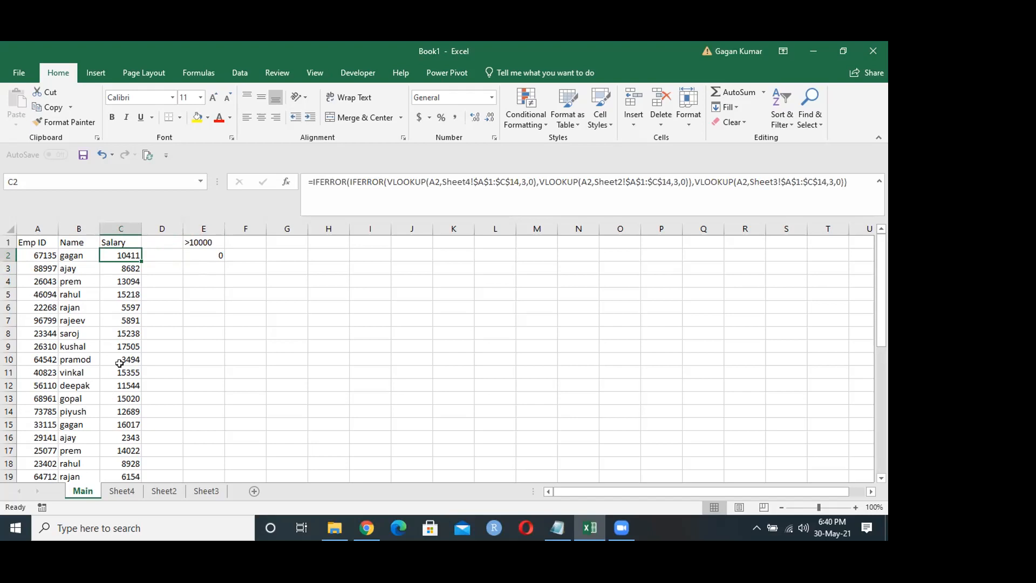
pyautogui.click(211, 254)
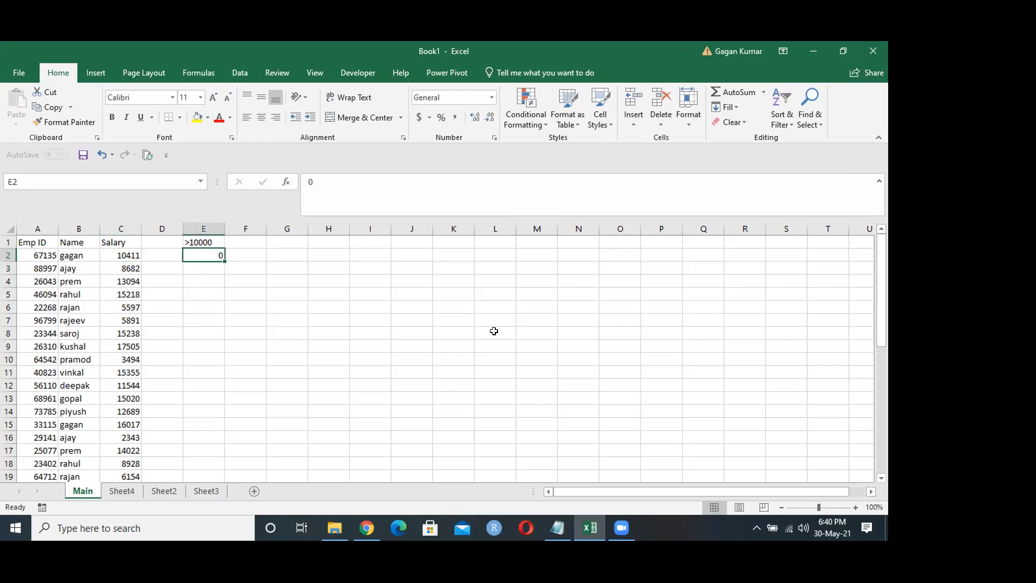
pyautogui.write('=IF(')
pyautogui.press('Left')
pyautogui.press('Left')
pyautogui.write('>1')
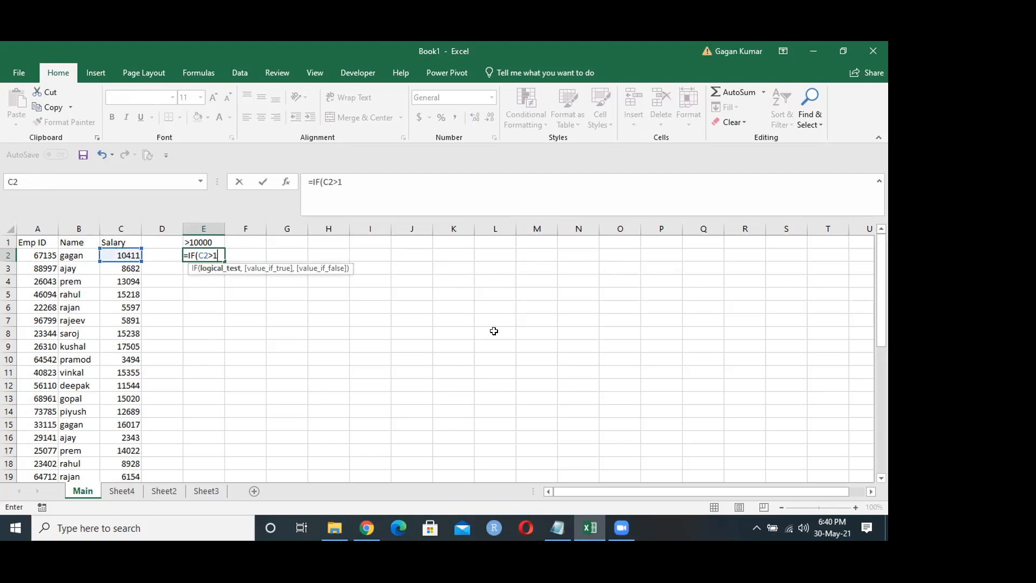
pyautogui.write('0000,')
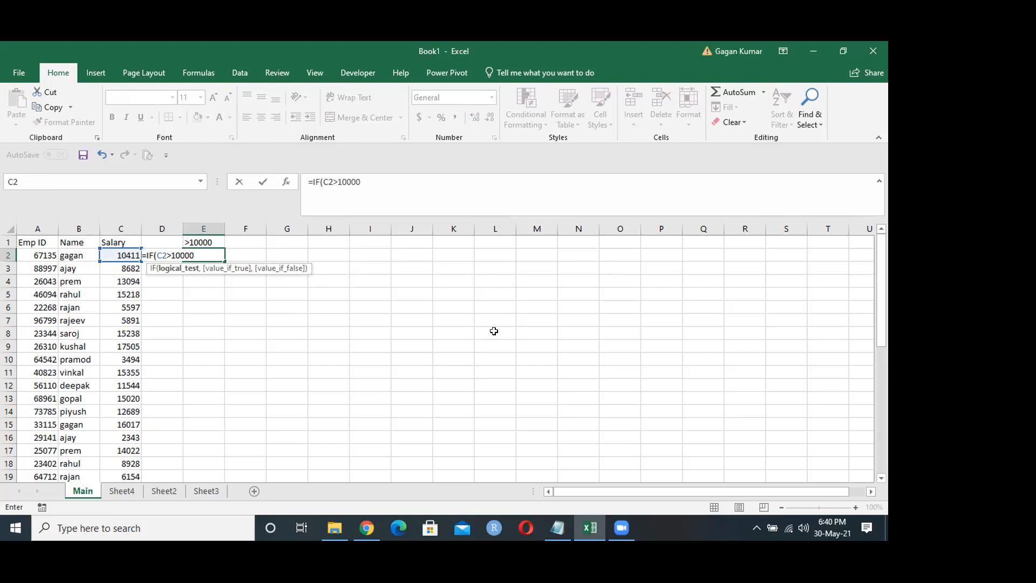
pyautogui.press('Left')
pyautogui.press('Left')
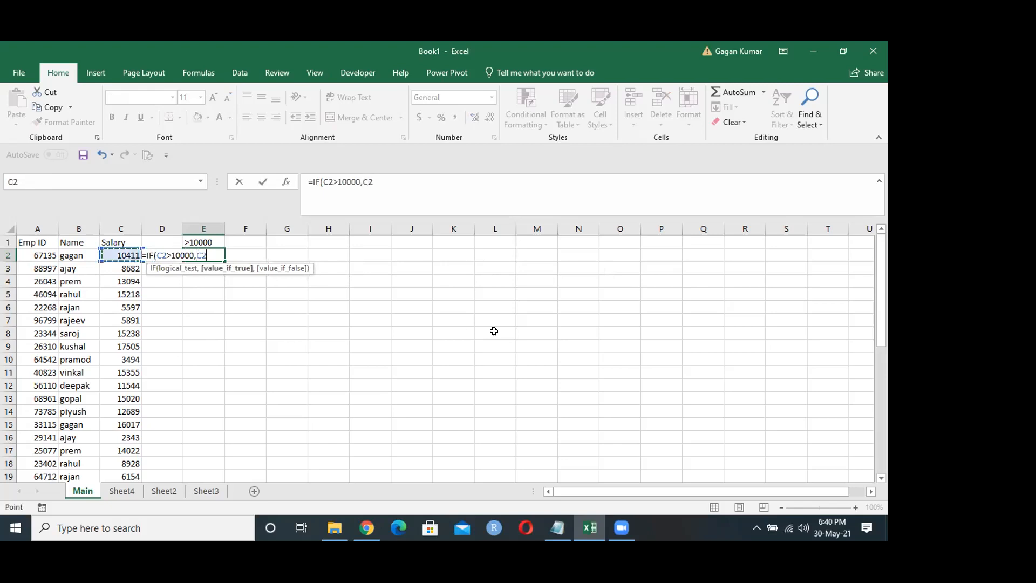
pyautogui.write(',0)')
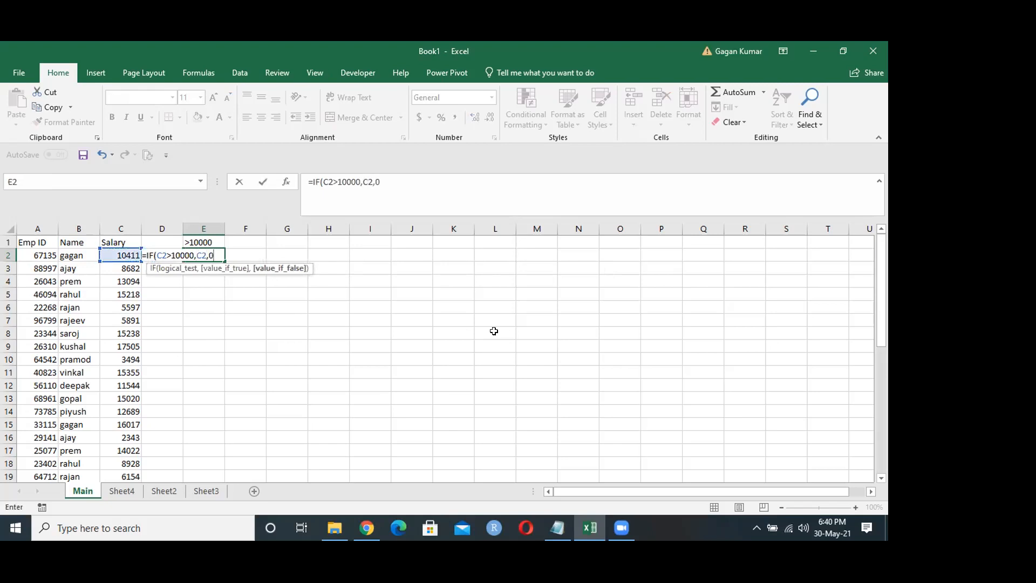
pyautogui.hotkey('ctrl', 'Return')
# Step: Fill the IF formula for salaries above 10000 down from E2 to E40
pyautogui.press('Left')
pyautogui.press('Left')
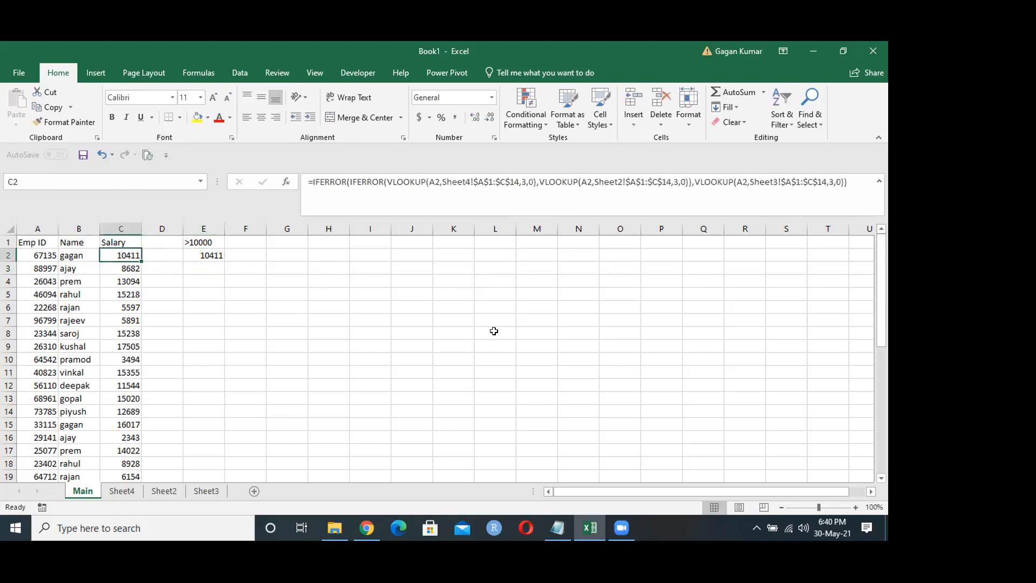
pyautogui.hotkey('ctrl', 'Down')
pyautogui.press('Right')
pyautogui.press('Right')
pyautogui.hotkey('ctrl', 'shift', 'Up')
pyautogui.hotkey('ctrl', 'd')
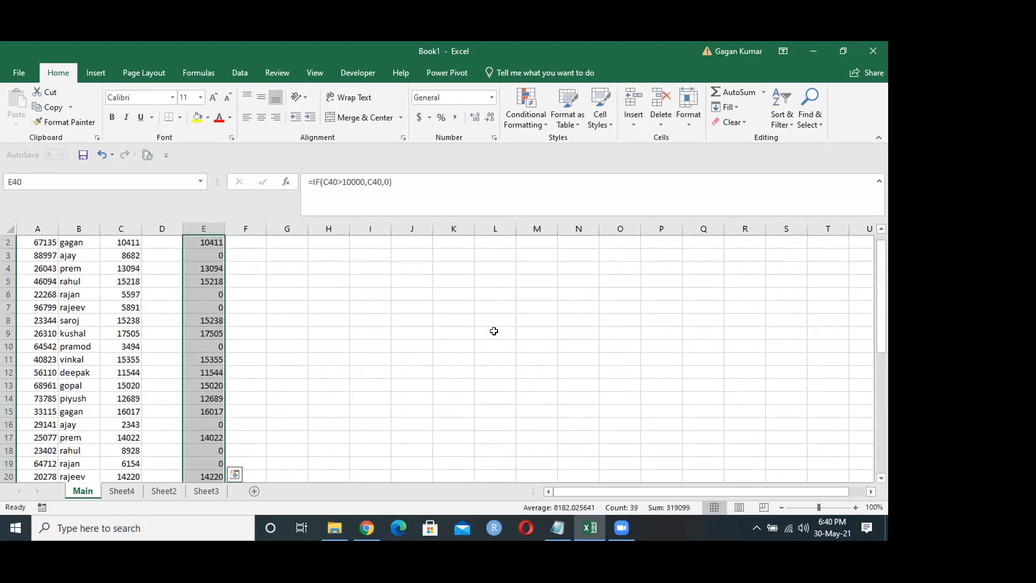
# Step: Enter the column header <10000 in cell F1
pyautogui.hotkey('ctrl', 'Up')
pyautogui.press('Down')
pyautogui.press('Up')
pyautogui.press('Right')
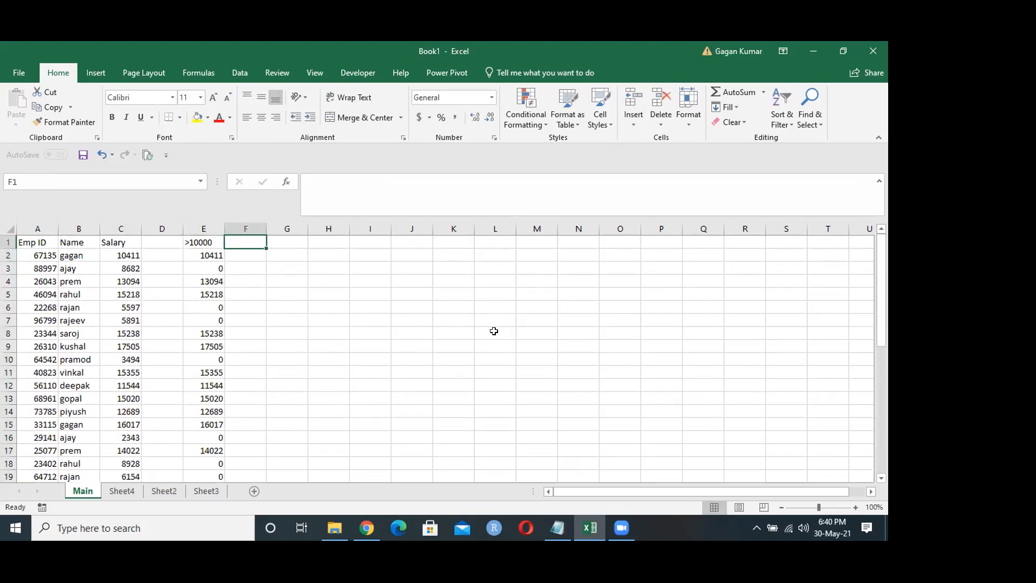
pyautogui.write('<10000')
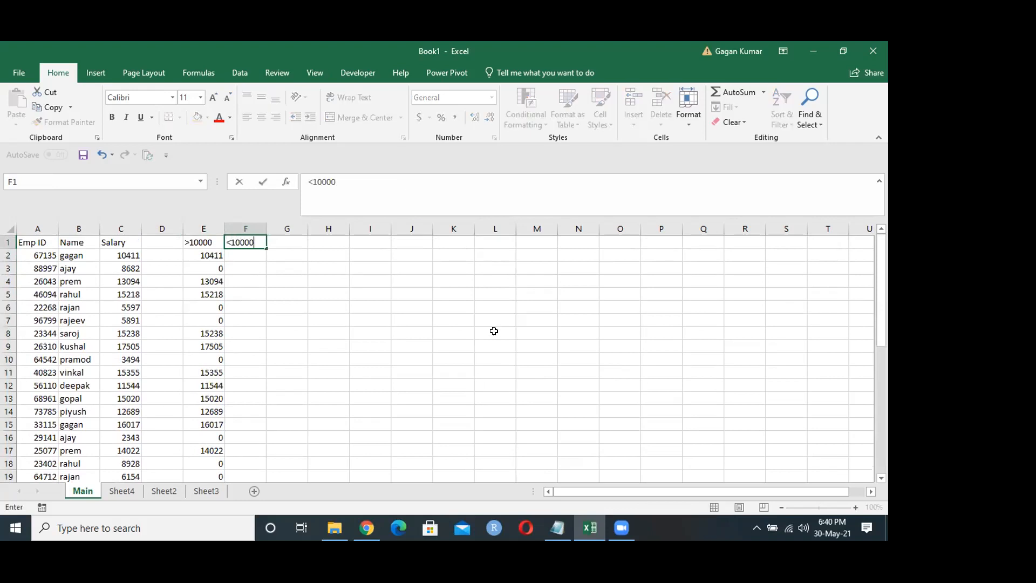
pyautogui.press('Return')
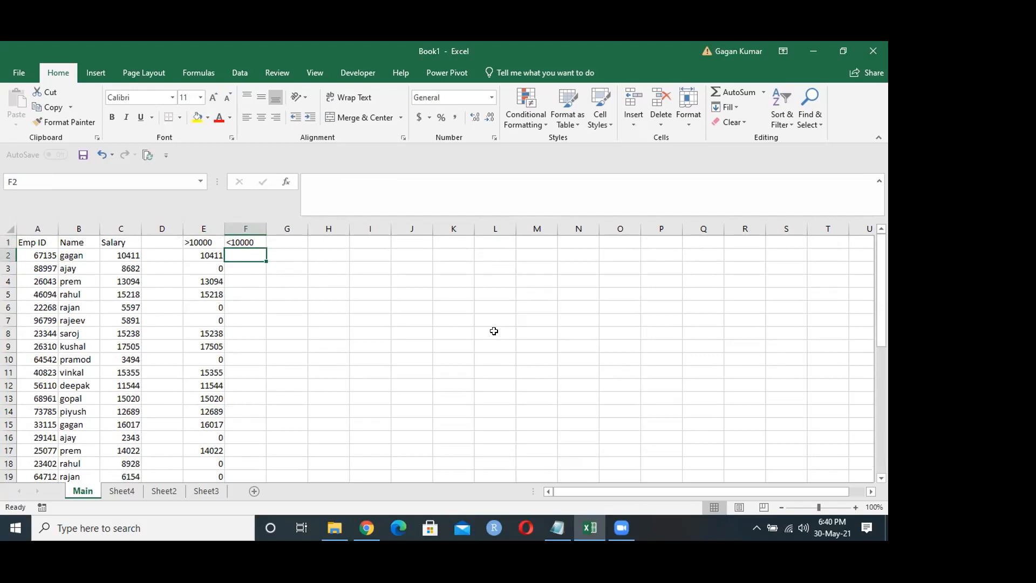
# Step: Make the C2 reference in the logical test of E2's IF formula absolute as $C$2
pyautogui.press('Left')
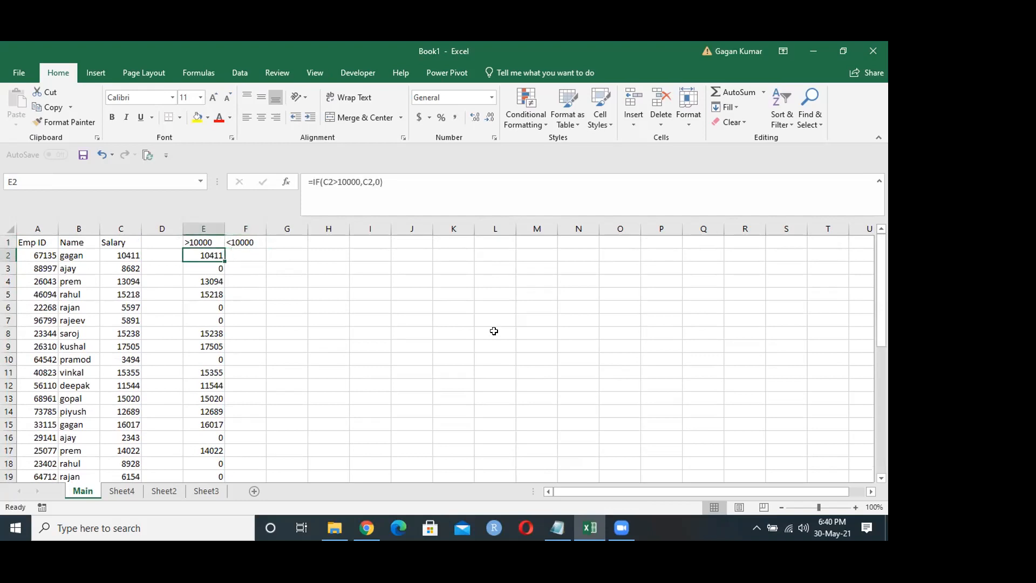
pyautogui.press('F2')
pyautogui.press('Left')
pyautogui.press('Left')
pyautogui.press('Left')
pyautogui.press('Left')
pyautogui.press('Left')
pyautogui.press('Left')
pyautogui.press('Left')
pyautogui.press('Left')
pyautogui.press('Left')
pyautogui.press('Left')
pyautogui.press('Left')
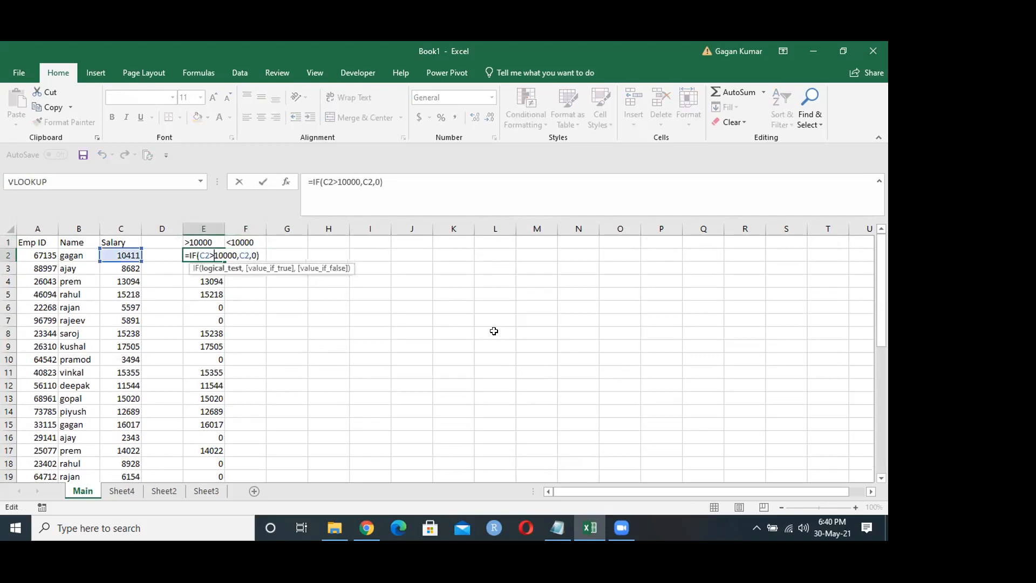
pyautogui.press('F4')
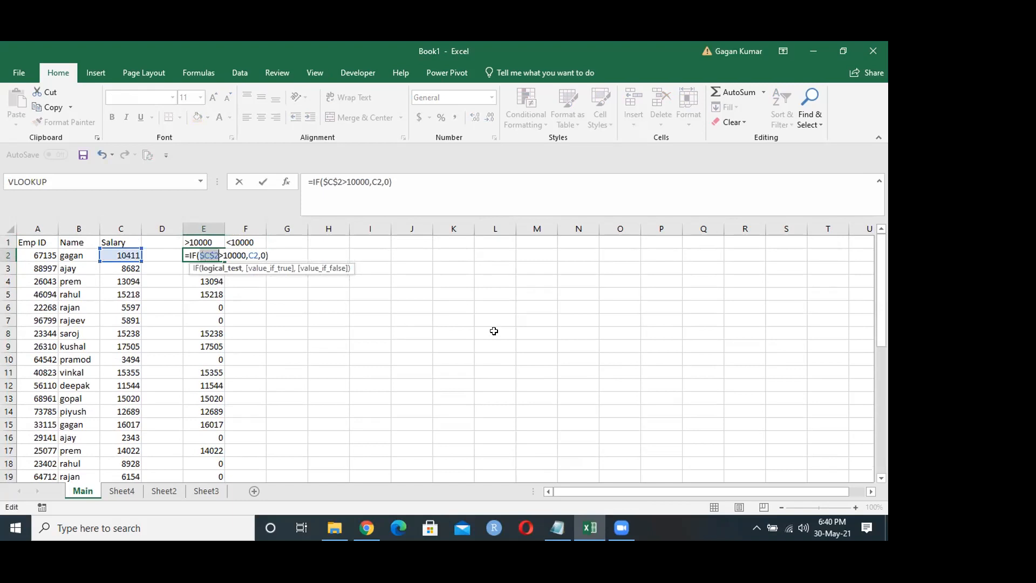
pyautogui.press('Return')
# Step: Undo the header text copied into cell E2 so its IF formula is restored
pyautogui.press('Up')
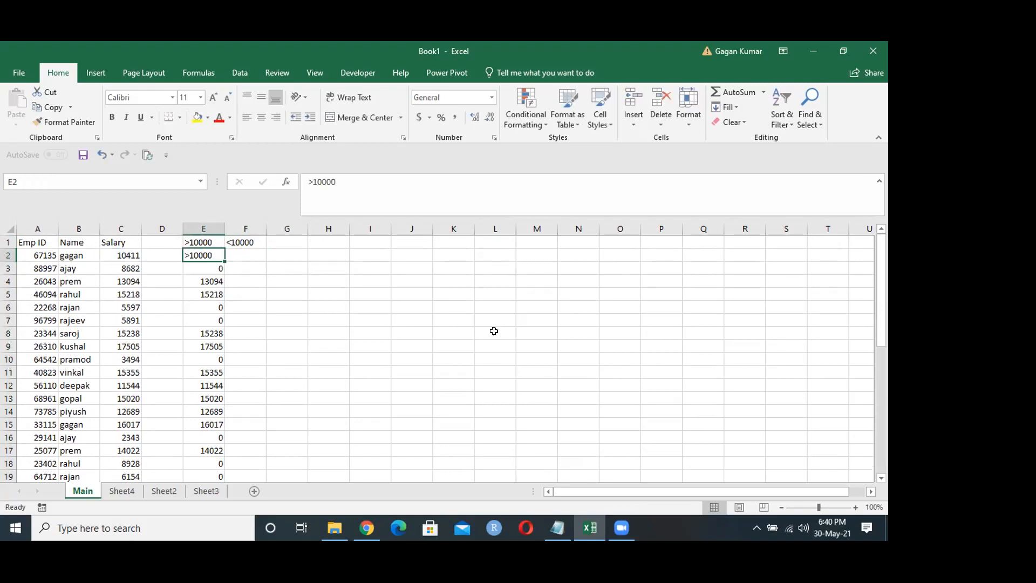
pyautogui.press('Right')
pyautogui.press('Right')
pyautogui.press('Left')
pyautogui.press('Left')
pyautogui.hotkey('ctrl', 'z')
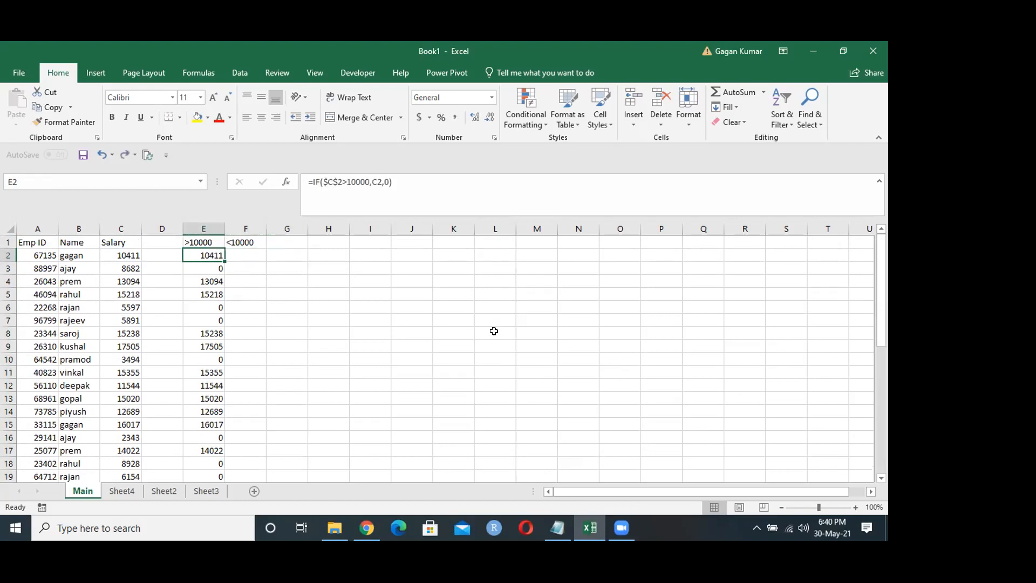
pyautogui.press('F2')
pyautogui.press('Left')
pyautogui.press('Left')
pyautogui.press('Left')
pyautogui.press('Left')
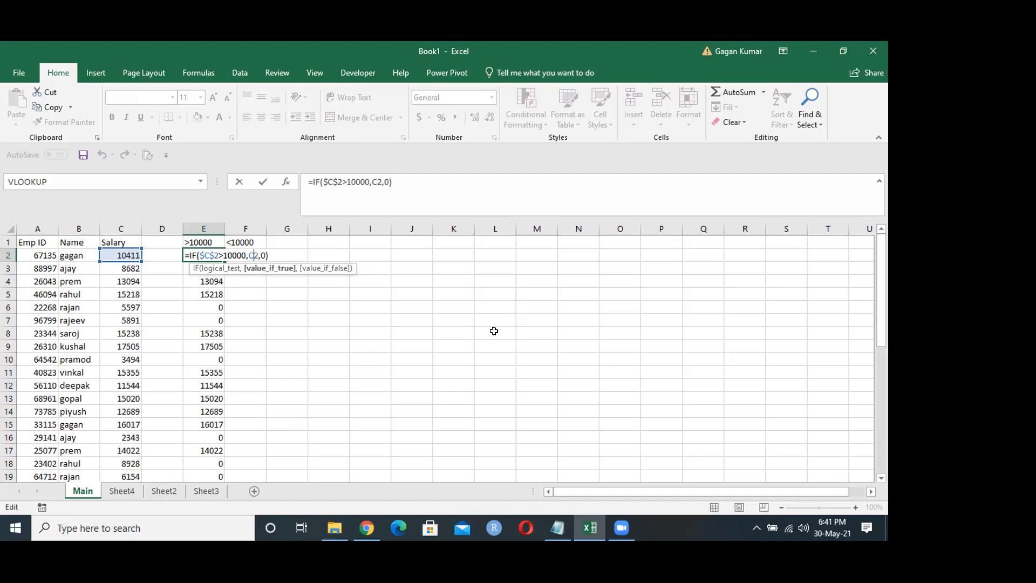
pyautogui.press('Escape')
# Step: Wrap the nested IFERROR lookup in C2 in an IF that tests for <10000 and returns 0 when true
pyautogui.press('Left')
pyautogui.press('Left')
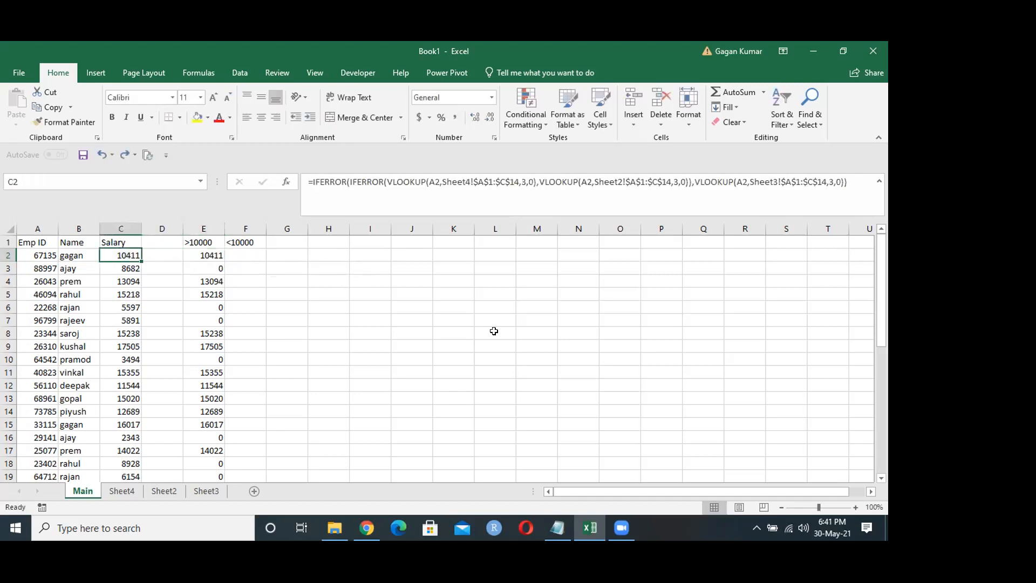
pyautogui.press('F2')
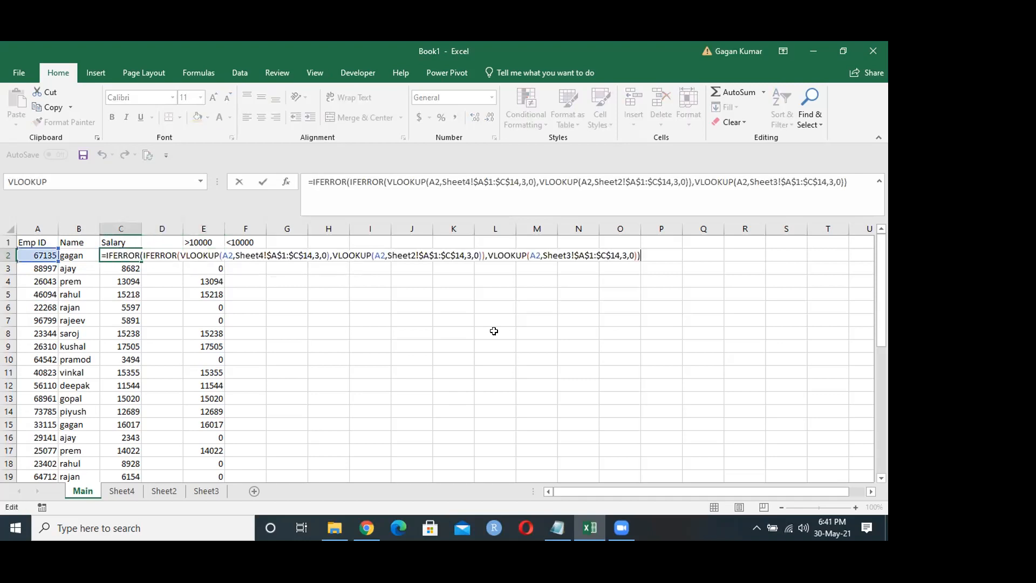
pyautogui.click(106, 255)
pyautogui.write('IF(')
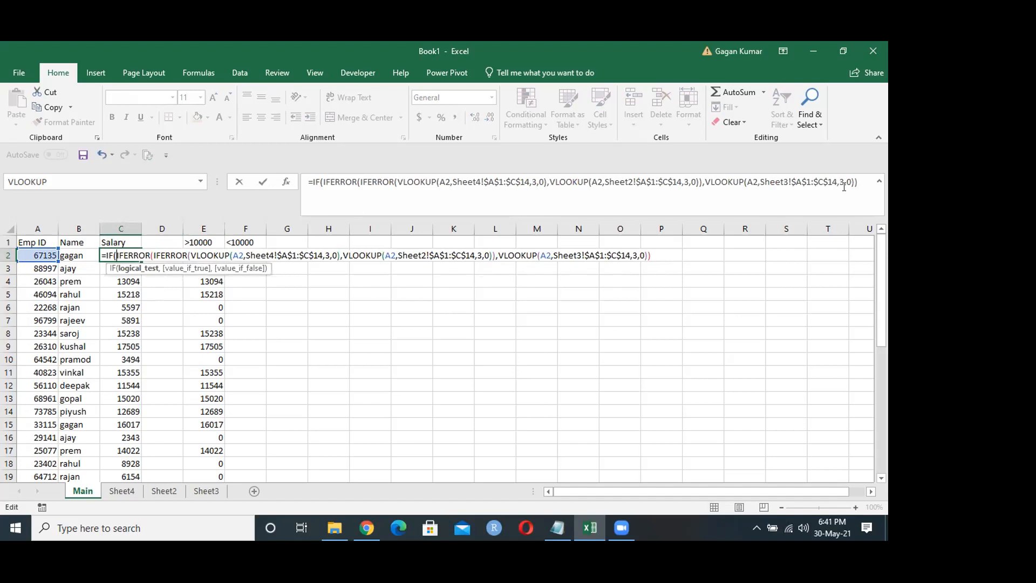
pyautogui.click(869, 182)
pyautogui.write('<1000')
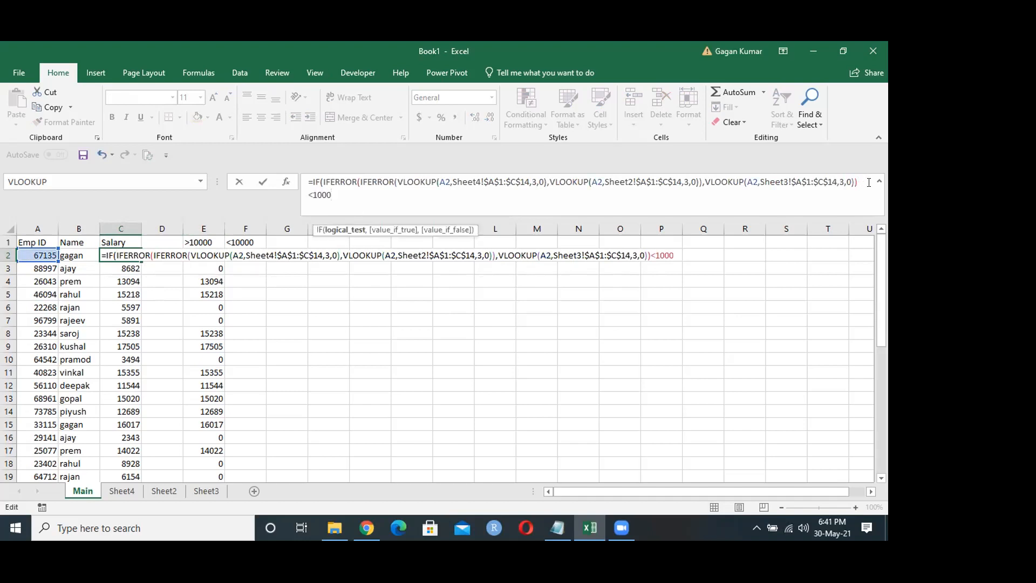
pyautogui.write('0,')
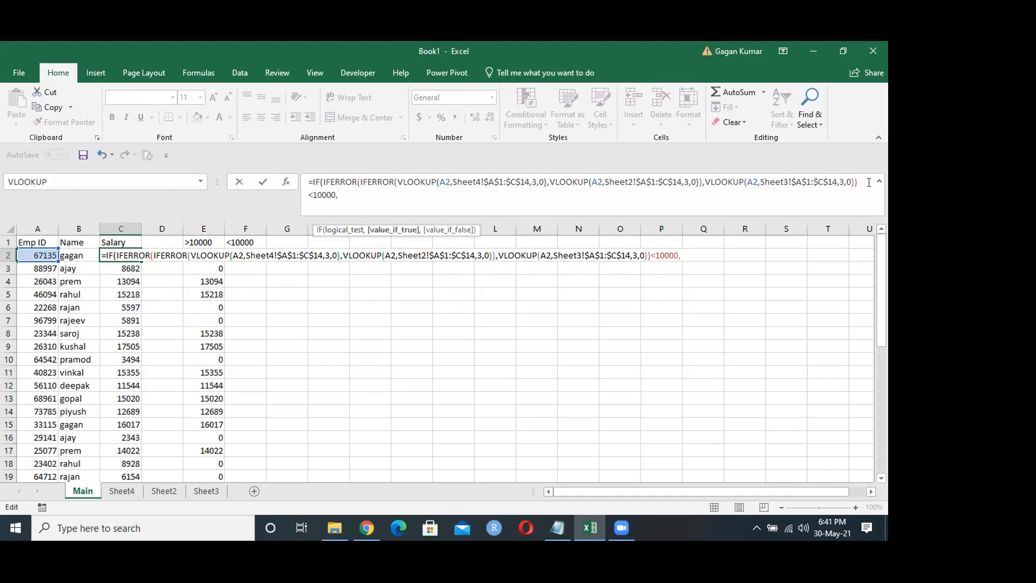
pyautogui.write('0,')
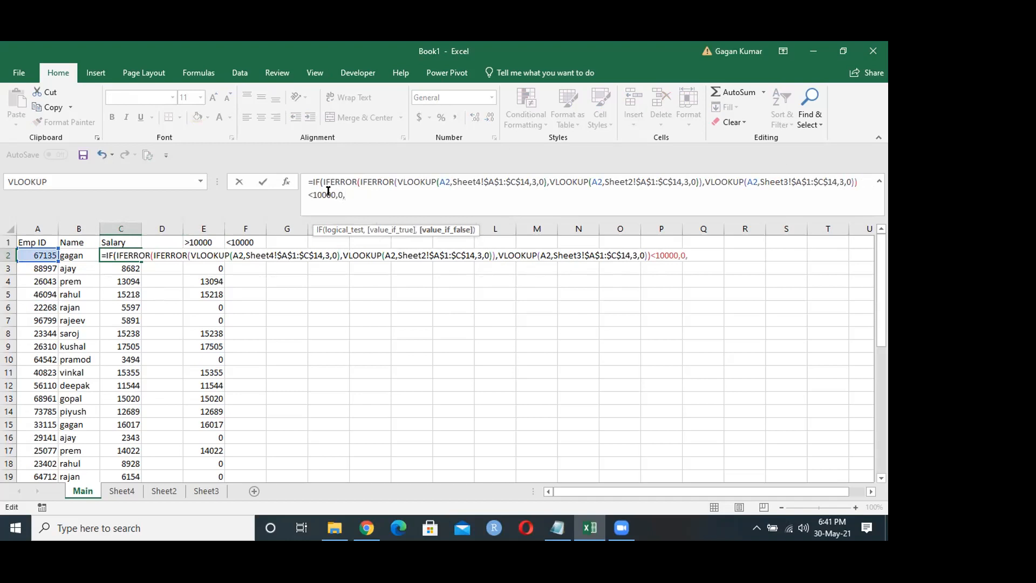
# Step: Copy the nested IFERROR lookup into C2's IF as the value if false, and complete the formula
pyautogui.moveTo(323, 179); pyautogui.dragTo(857, 178)
pyautogui.hotkey('ctrl', 'c')
pyautogui.click(475, 191)
pyautogui.hotkey('ctrl', 'v')
pyautogui.write(')')
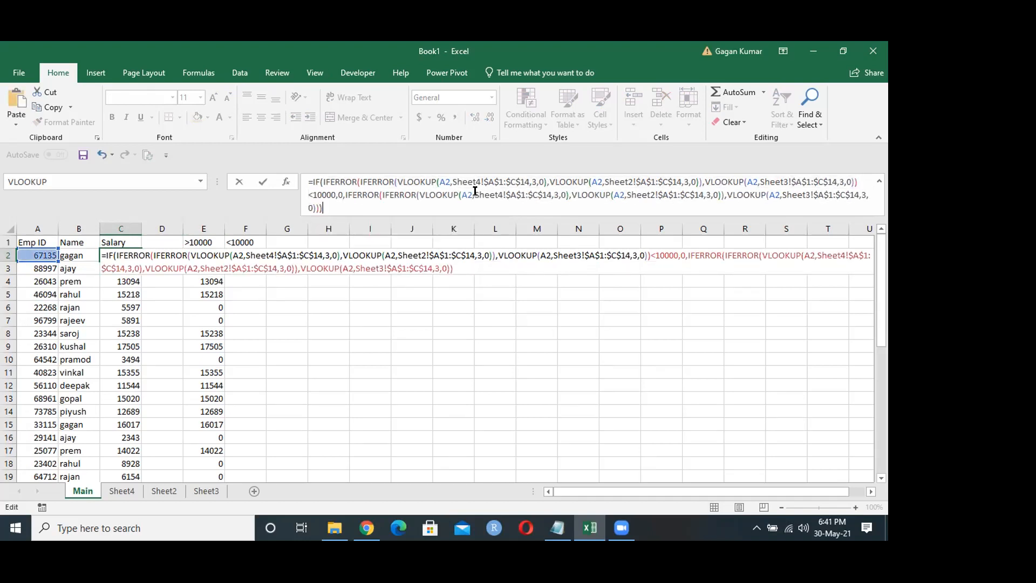
pyautogui.hotkey('ctrl', 'Return')
# Step: Fill the combined IF and IFERROR lookup formula down the Salary column from C2 to C40
pyautogui.hotkey('ctrl', 'shift', 'Down')
pyautogui.hotkey('ctrl', 'd')
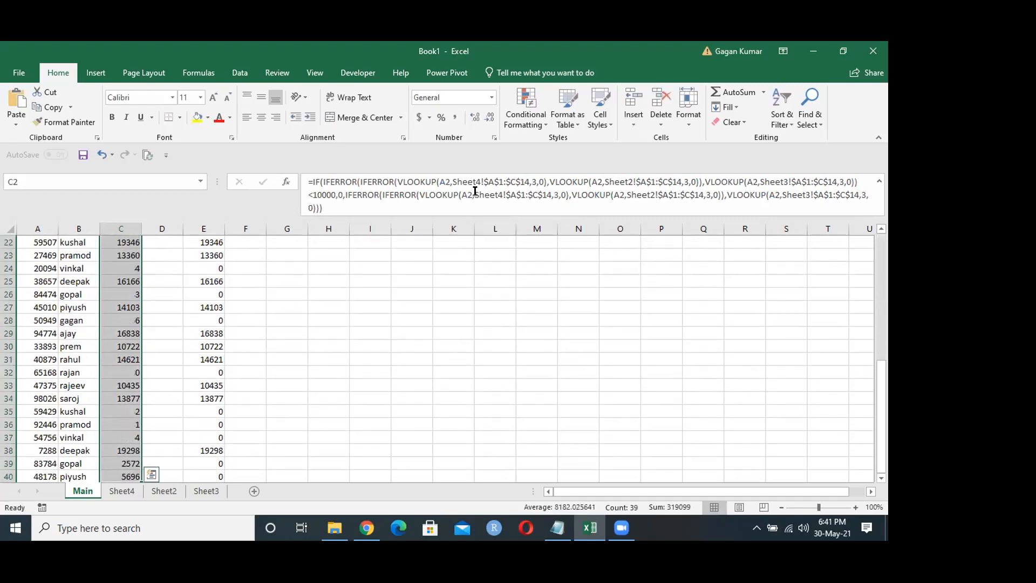
pyautogui.hotkey('ctrl', 'Up')
pyautogui.press('Down')
pyautogui.press('Down')
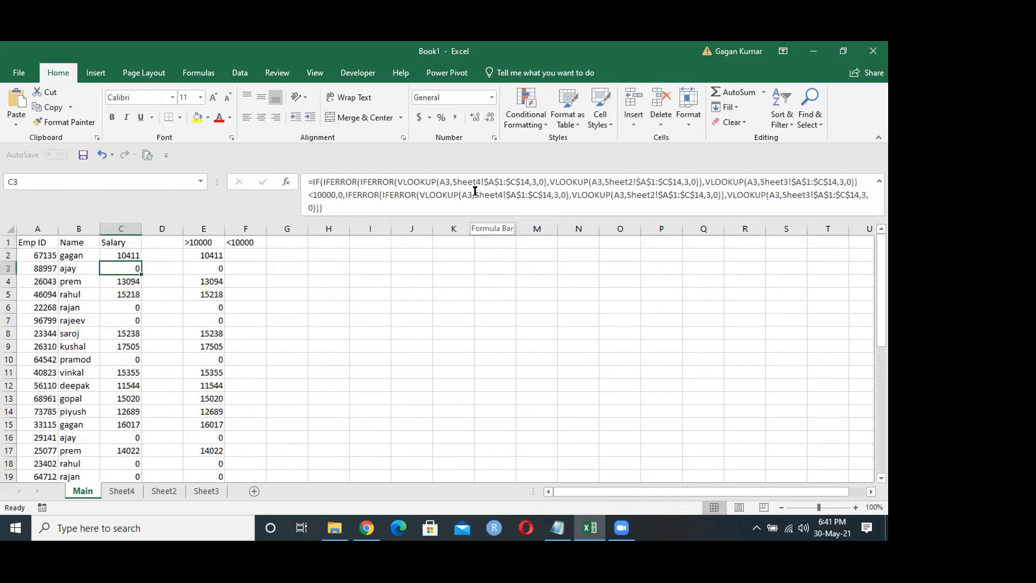
# Step: Clear the >10000 and <10000 helper columns E and F, including their headers, and return to C2
pyautogui.press('Right')
pyautogui.press('Right')
pyautogui.press('Up')
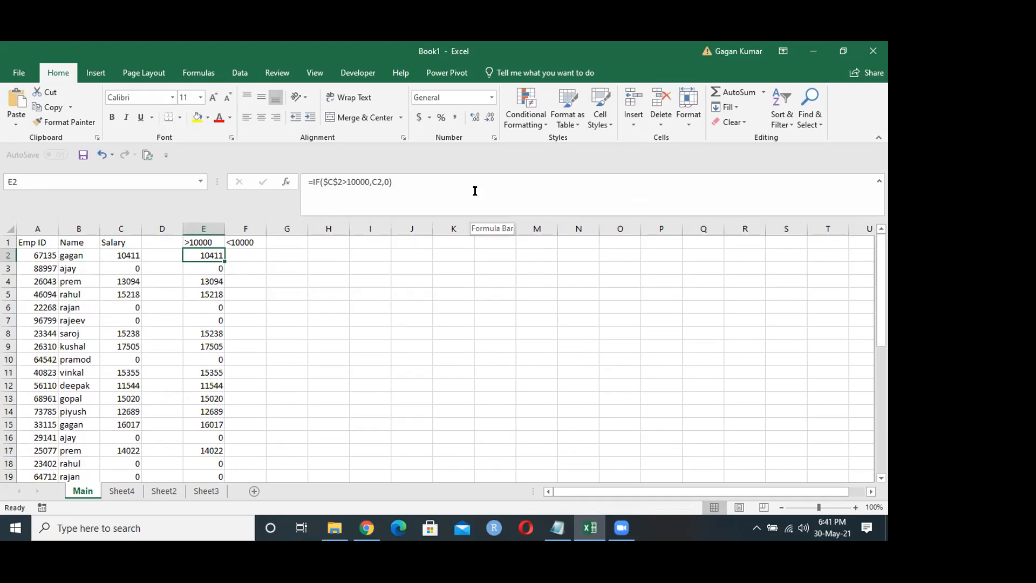
pyautogui.press('Up')
pyautogui.hotkey('ctrl', 'shift', 'Down')
pyautogui.hotkey('shift', 'Right')
pyautogui.press('Delete')
pyautogui.press('Left')
pyautogui.press('Left')
pyautogui.press('Down')
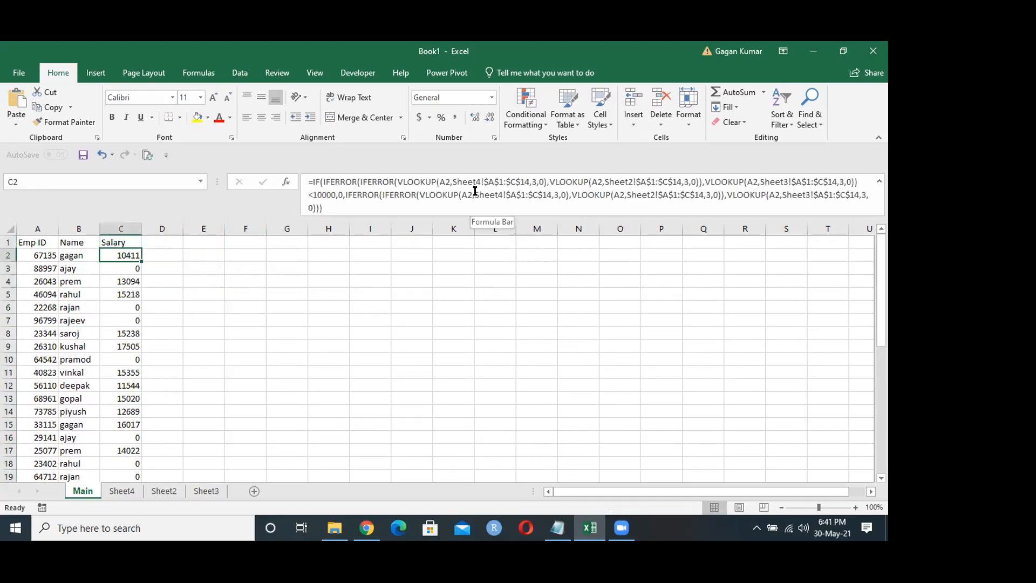